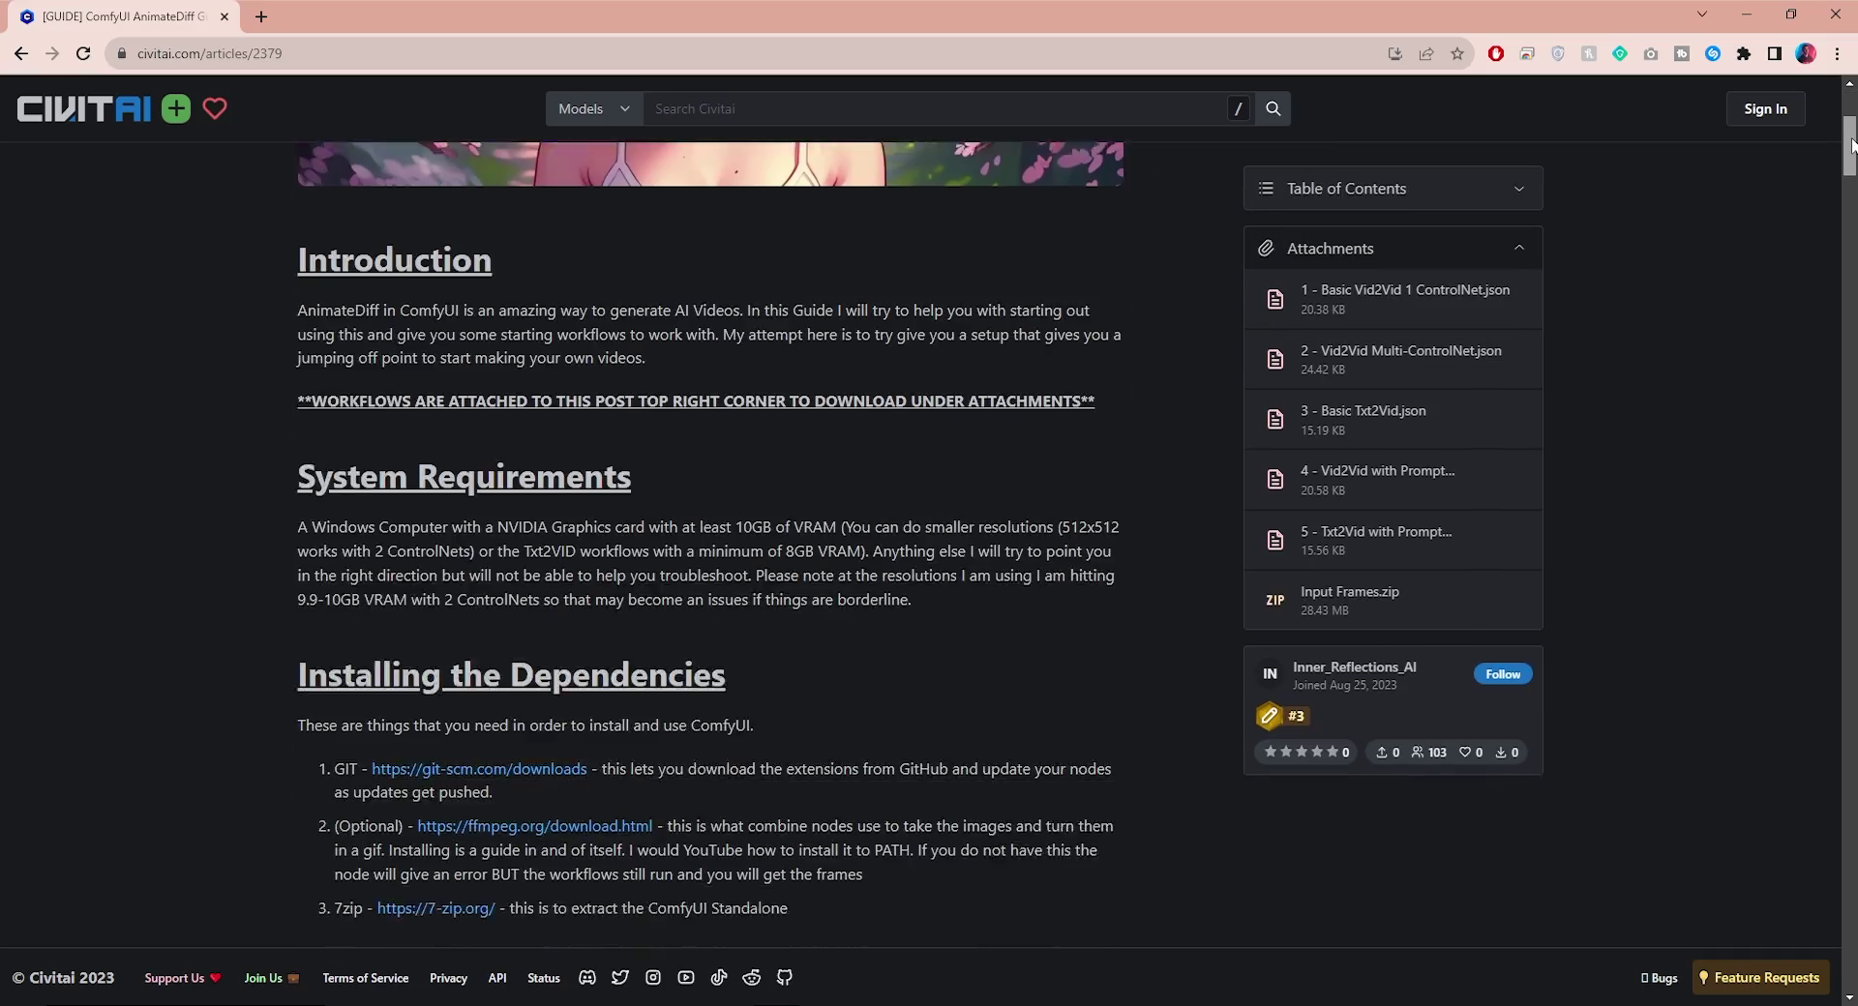
{"action": "scroll", "coordinate": [1852, 145], "scroll_direction": "down", "scroll_amount": 4}
View the Git, FFmpeg and 7-Zip download tabs, then scroll the guide to Installing ComfyUI
{"action": "left_click_drag", "start_coordinate": [300, 353], "coordinate": [735, 353]}
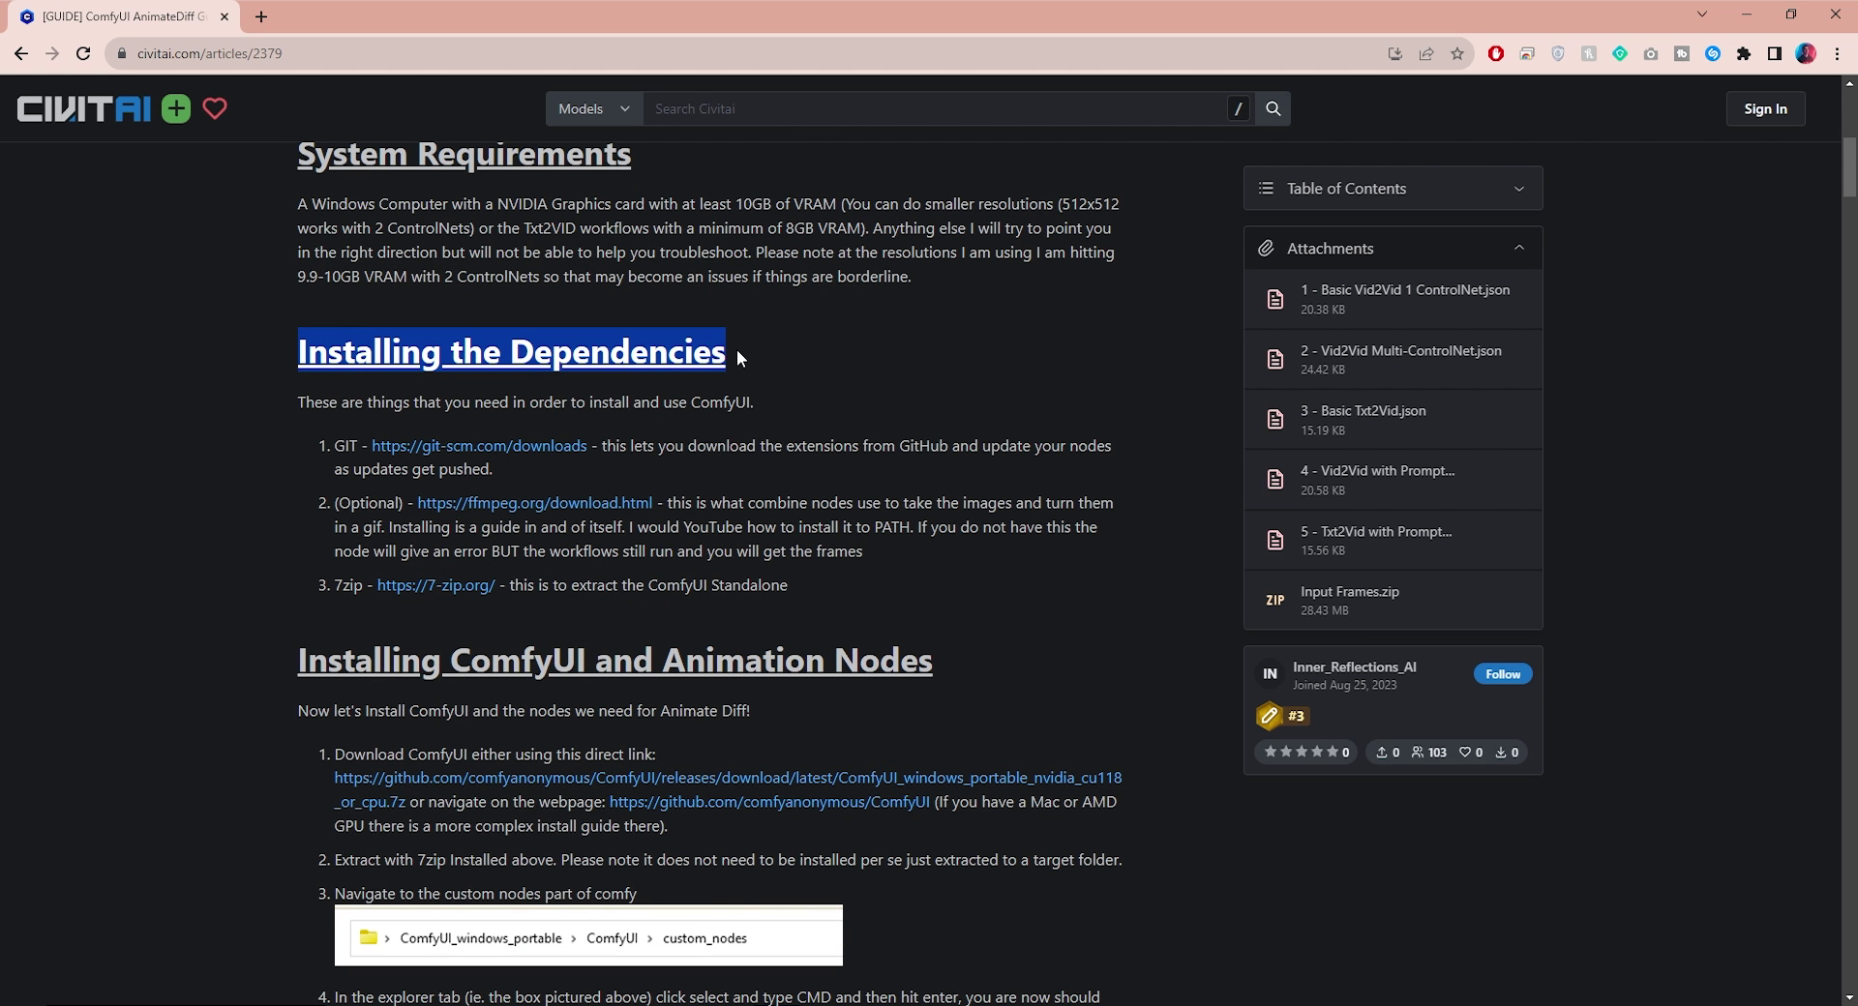
{"action": "left_click", "coordinate": [319, 17]}
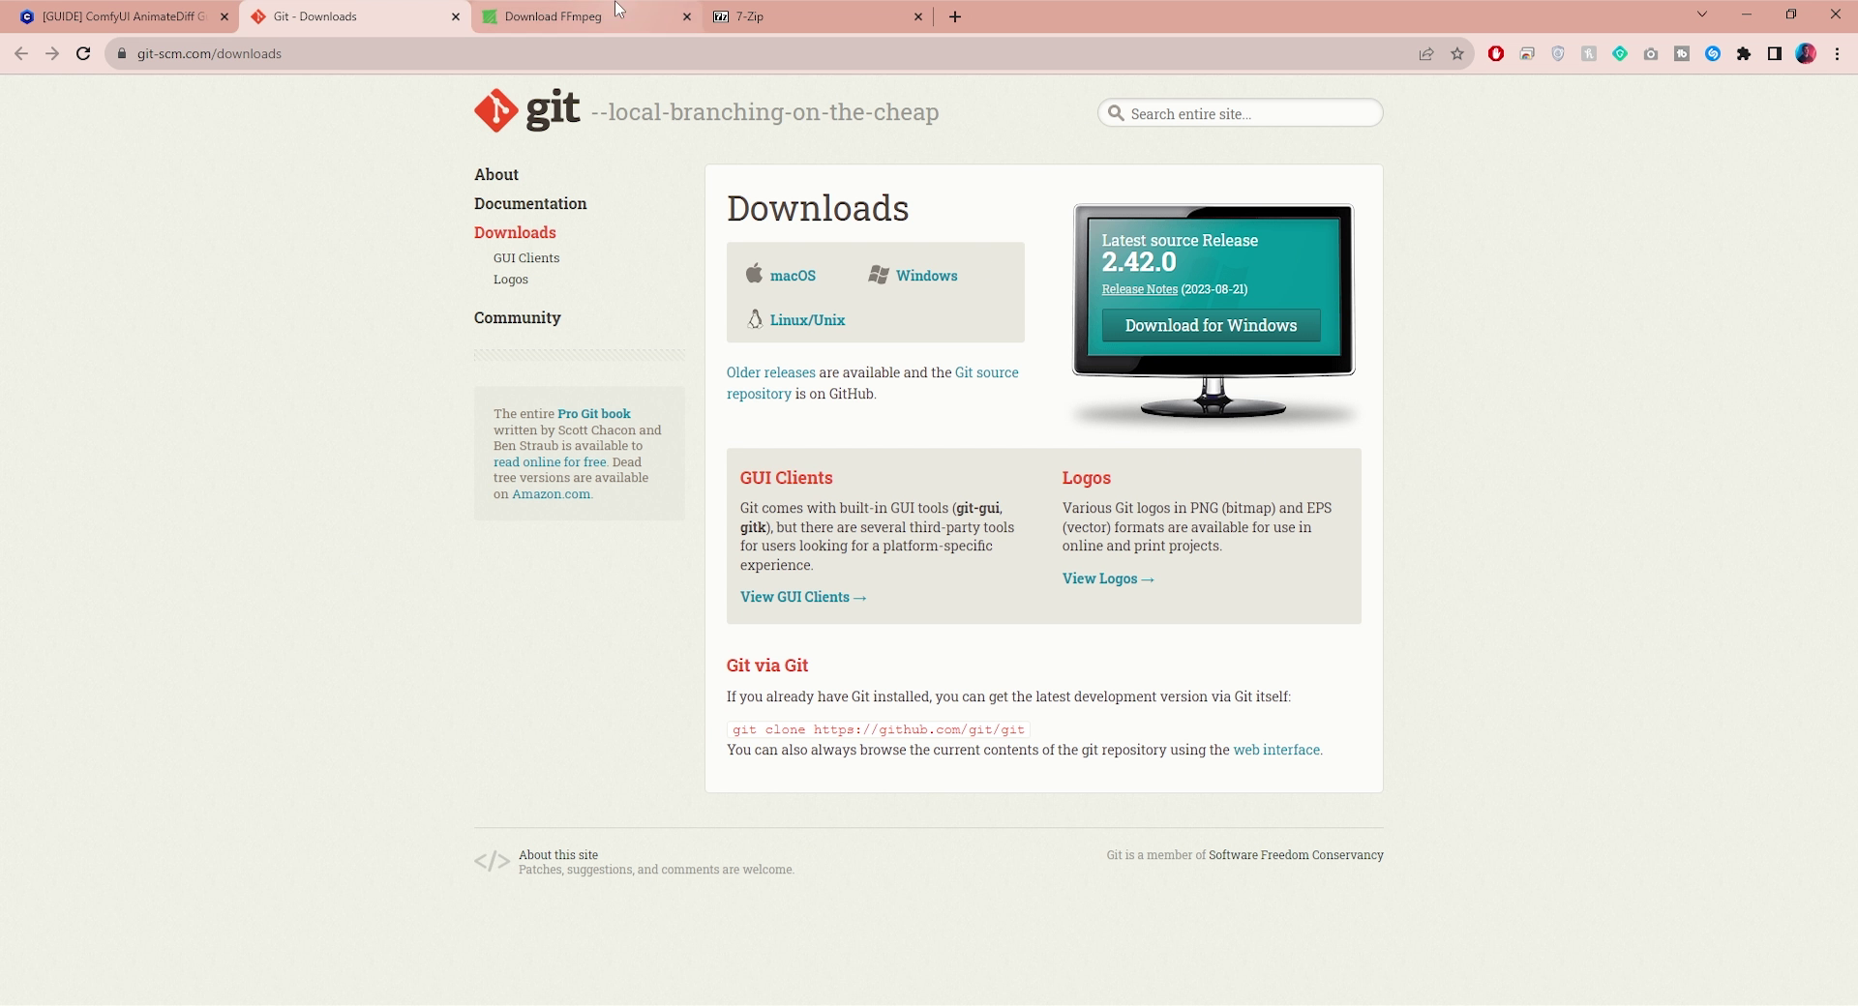
{"action": "left_click", "coordinate": [581, 17]}
{"action": "key", "text": "ctrl+Tab"}
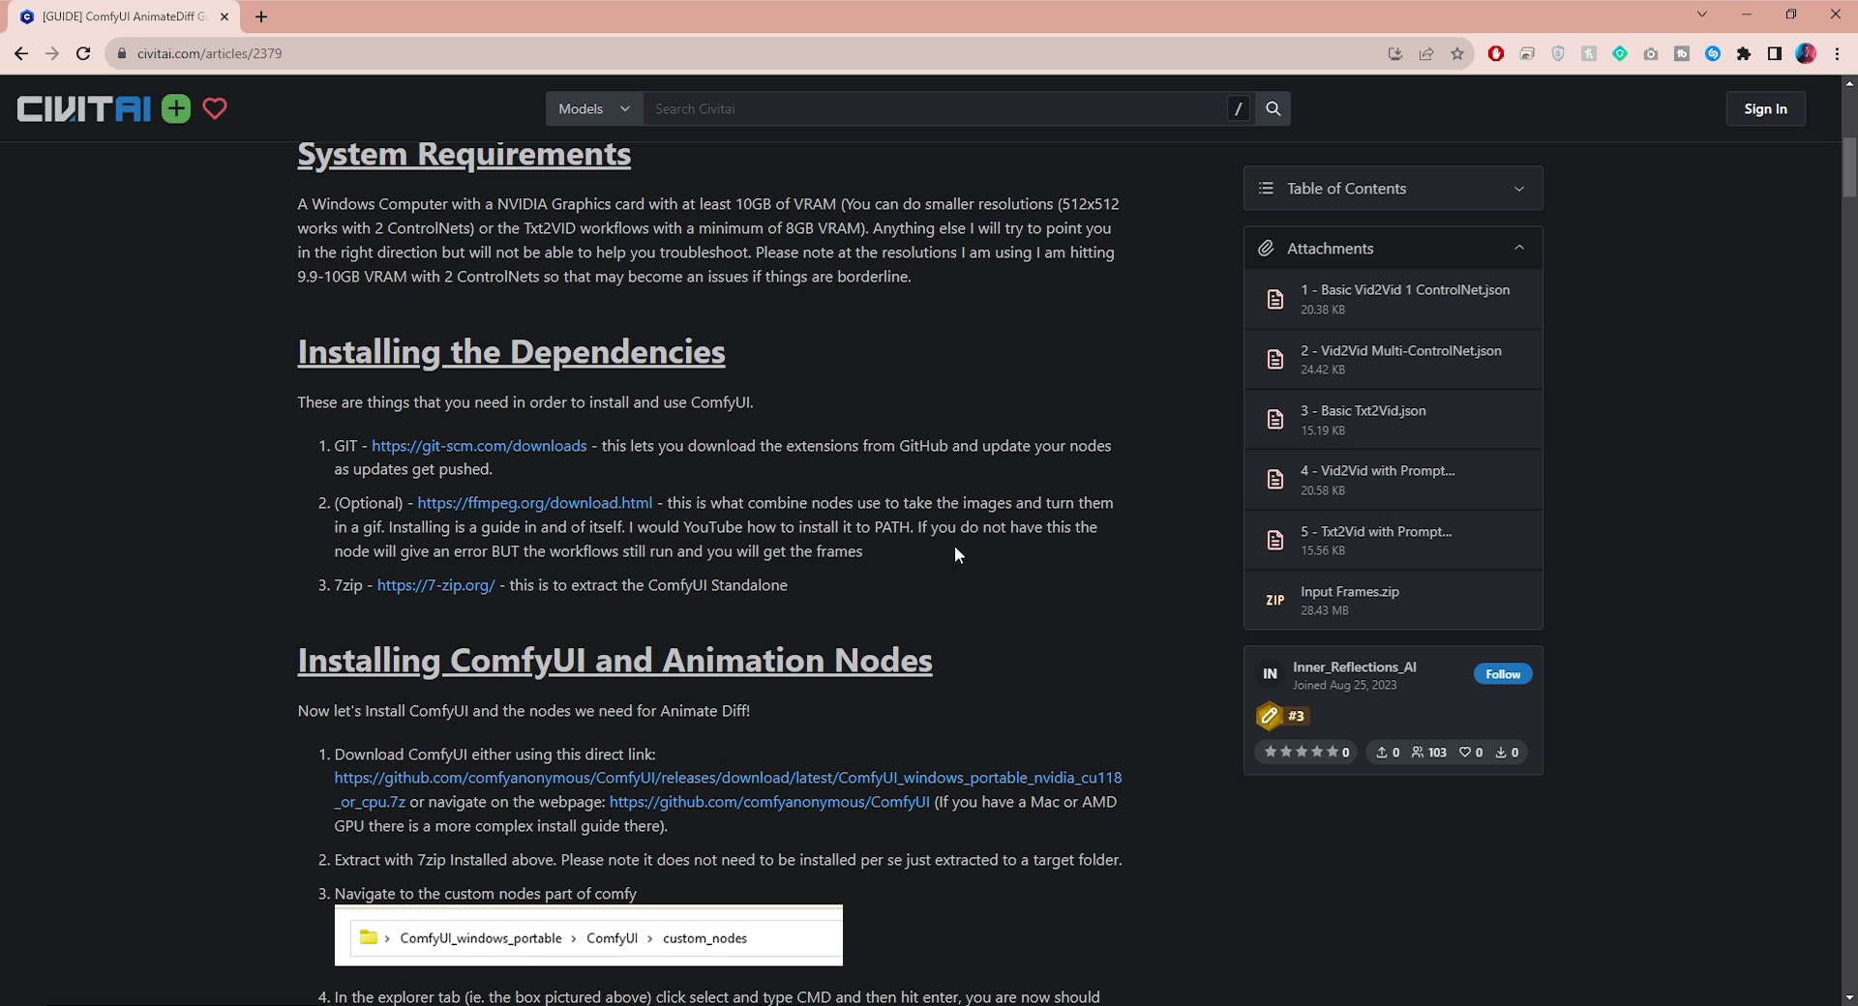
{"action": "scroll", "coordinate": [975, 553], "scroll_direction": "down", "scroll_amount": 4}
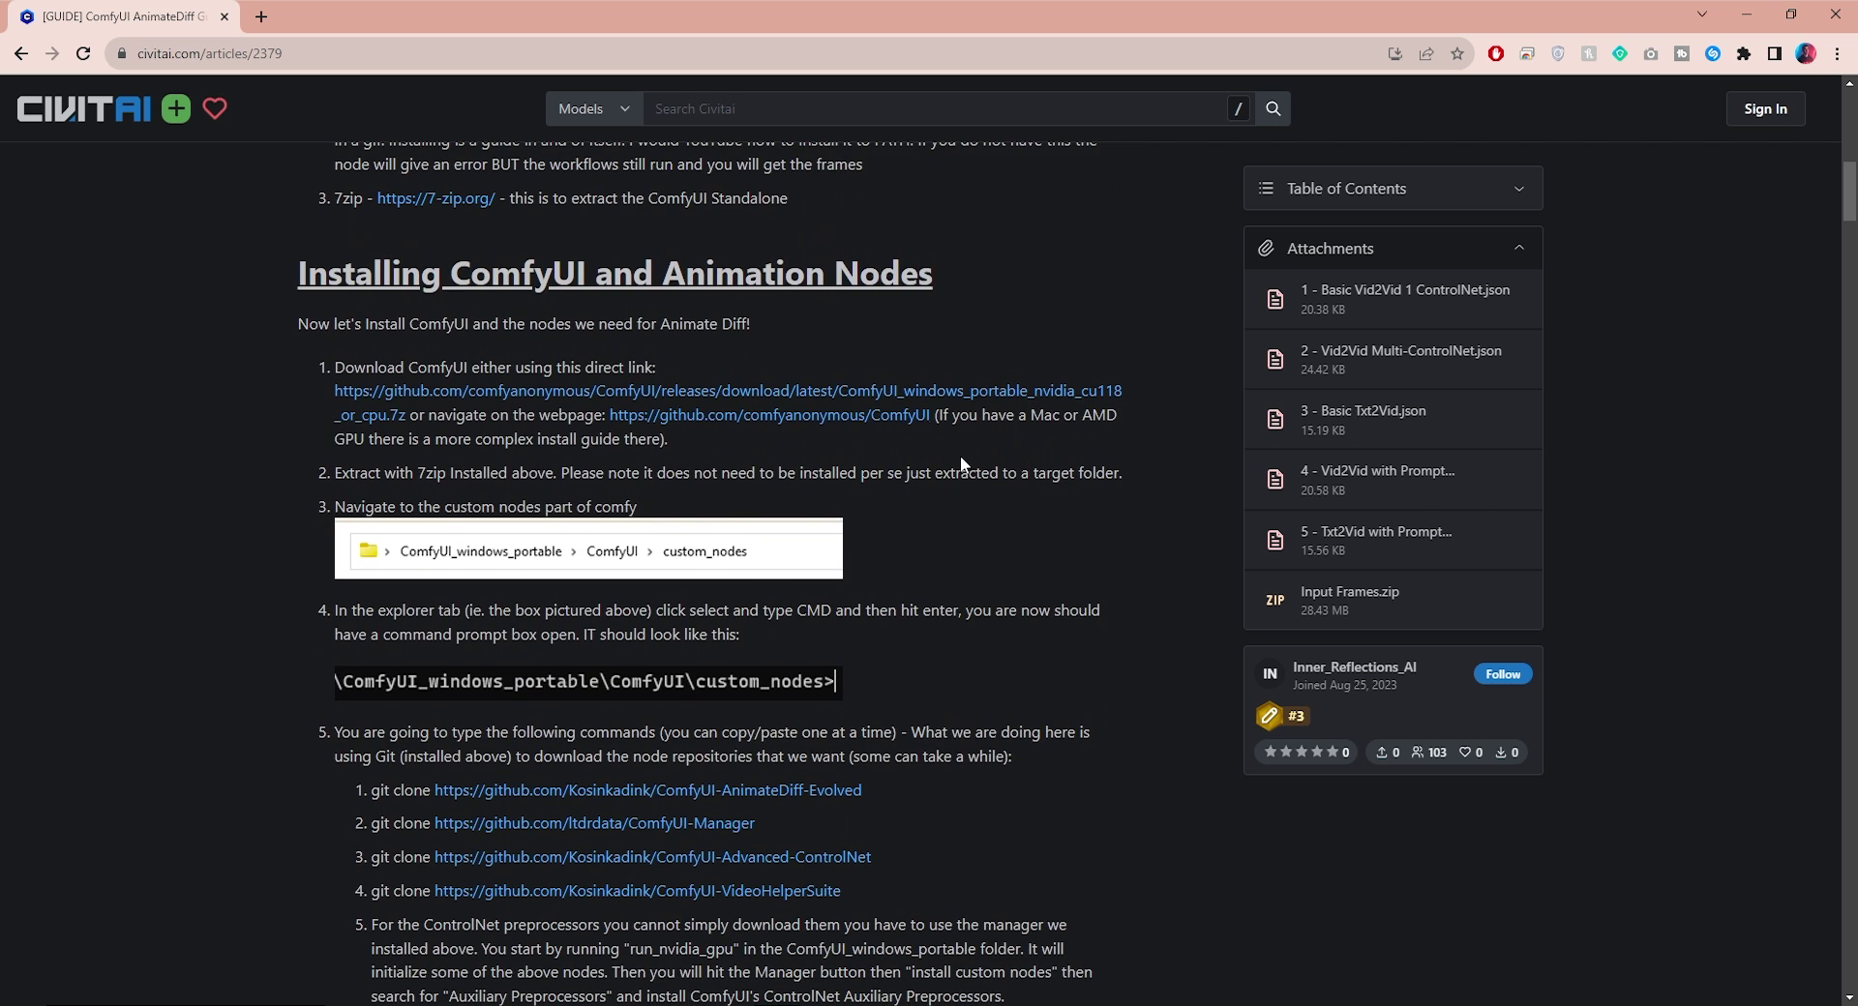
Save the ComfyUI_windows_portable_nvidia_cu118_or_cpu archive from the guide's link to the Desktop
{"action": "right_click", "coordinate": [678, 394]}
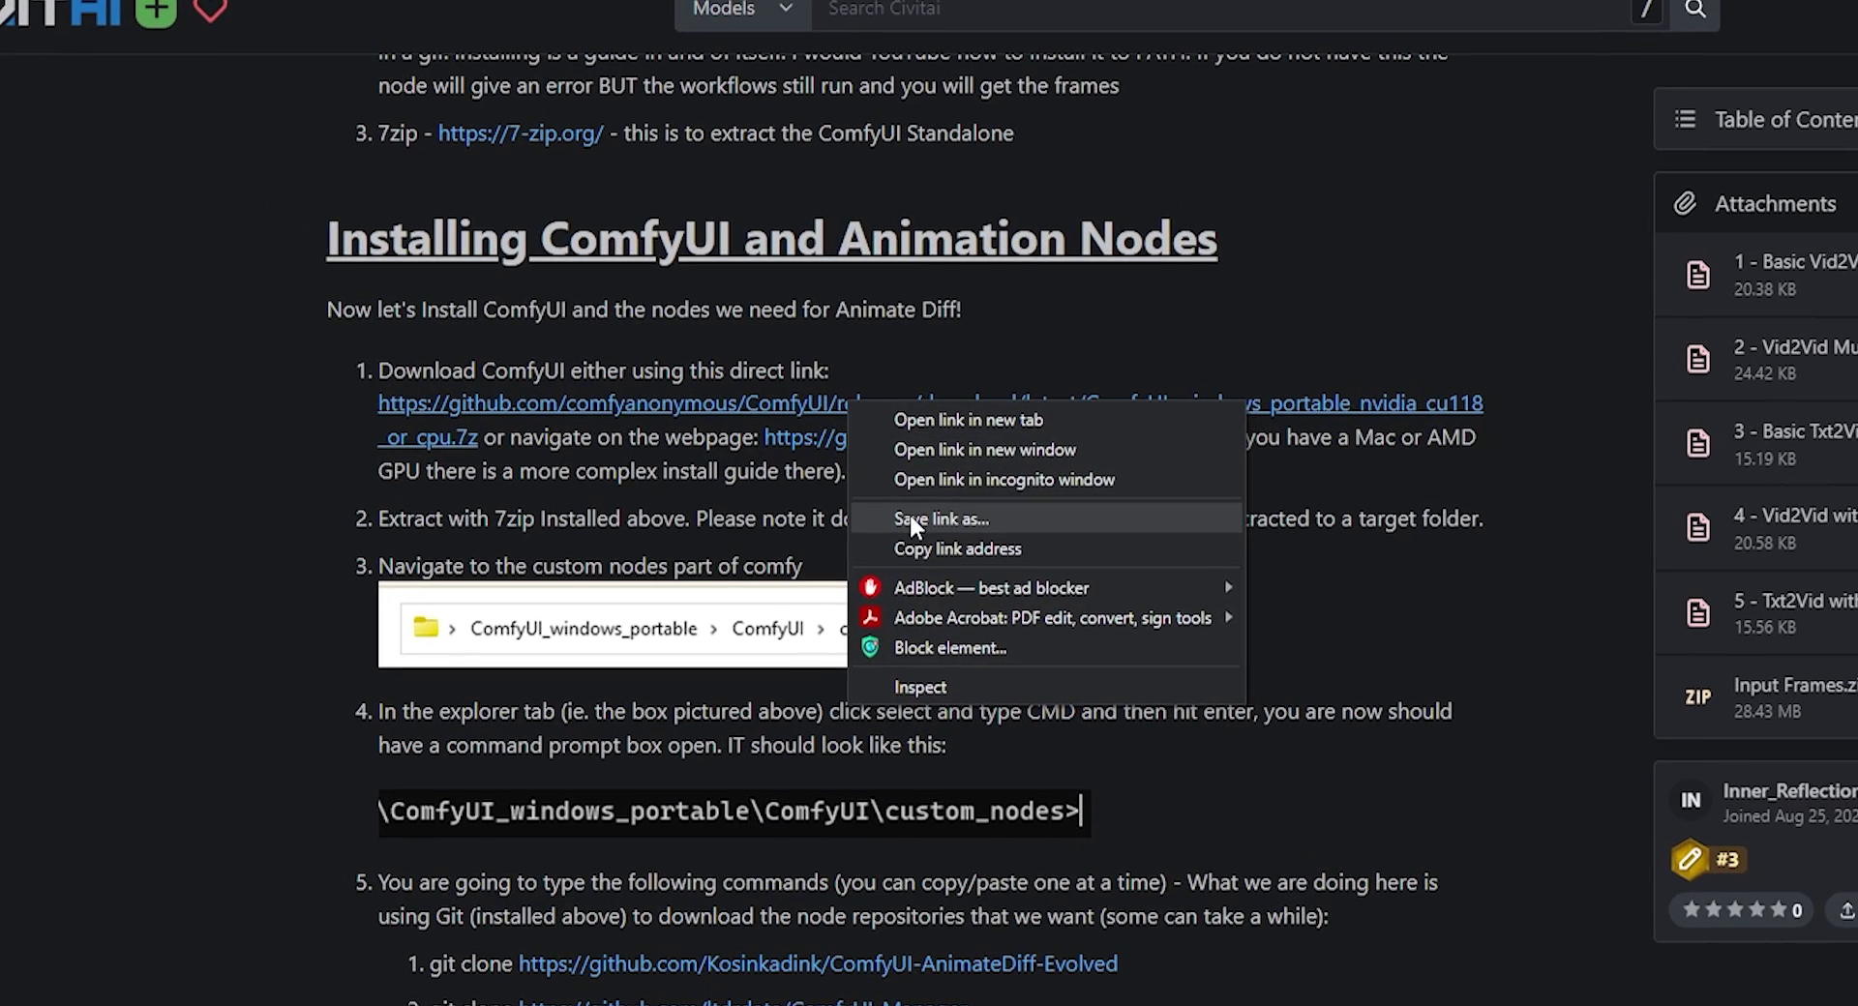
{"action": "left_click", "coordinate": [912, 521]}
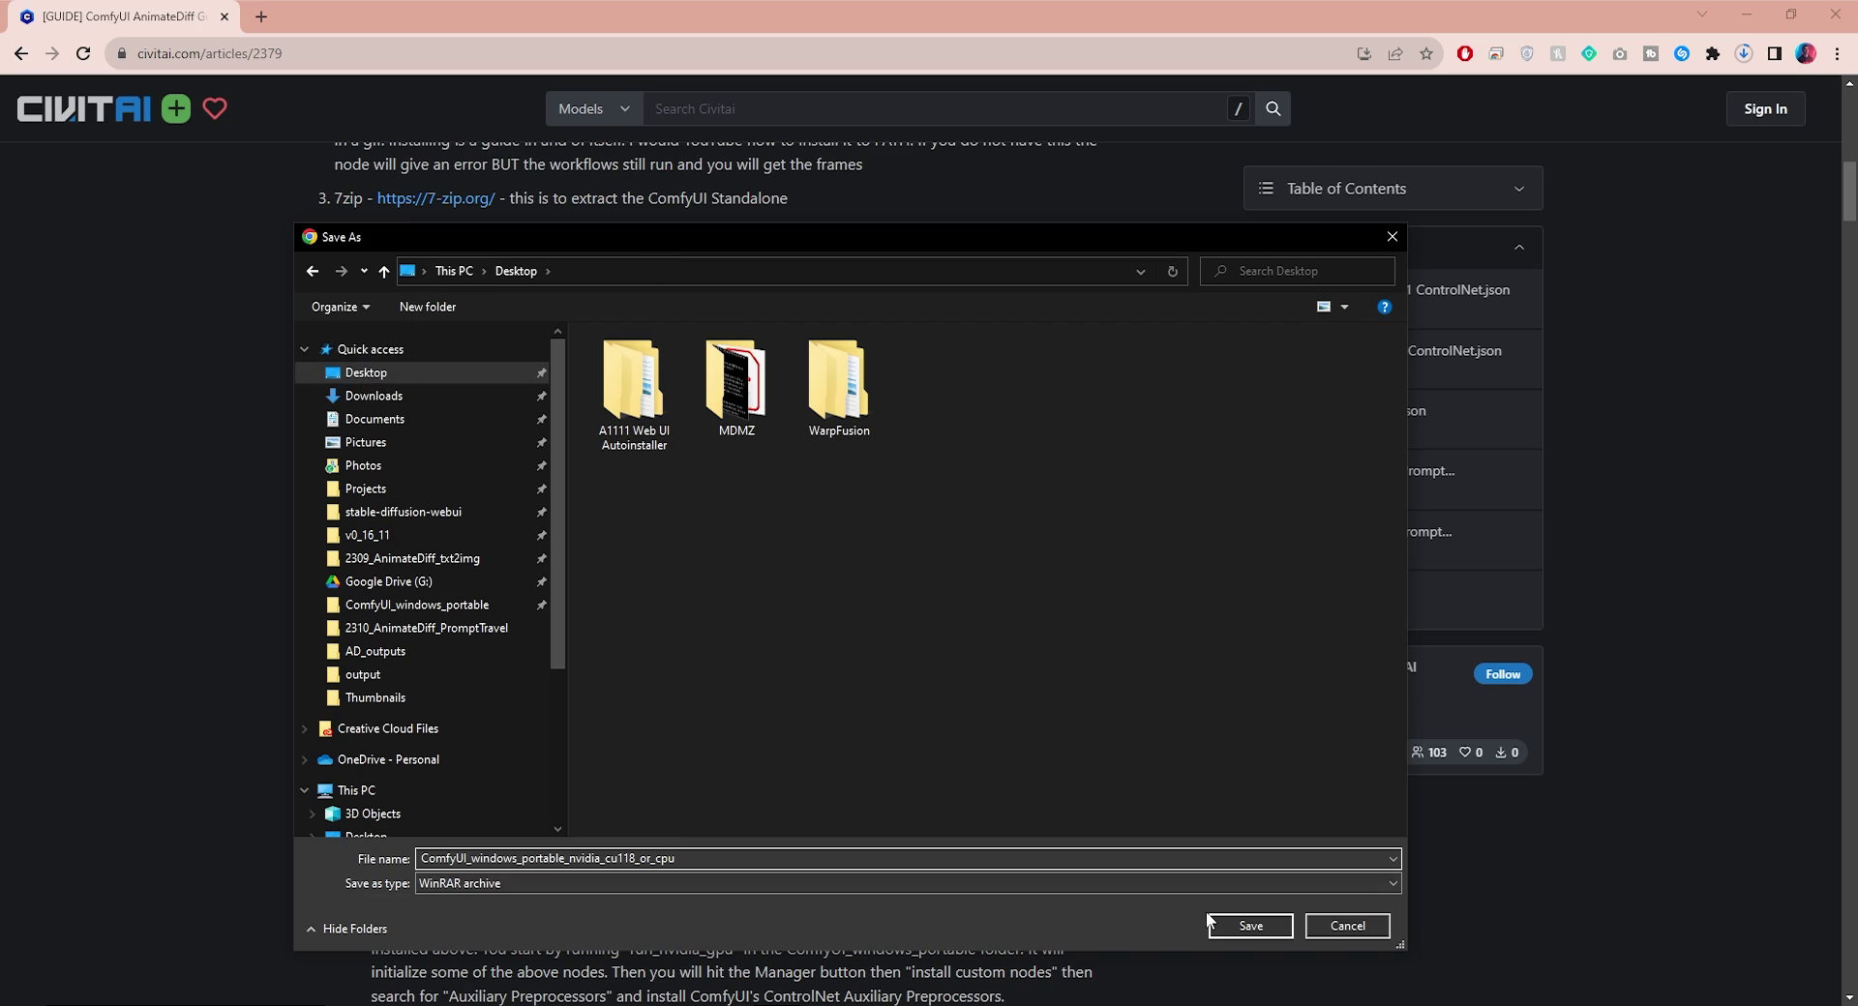
{"action": "left_click", "coordinate": [1242, 927]}
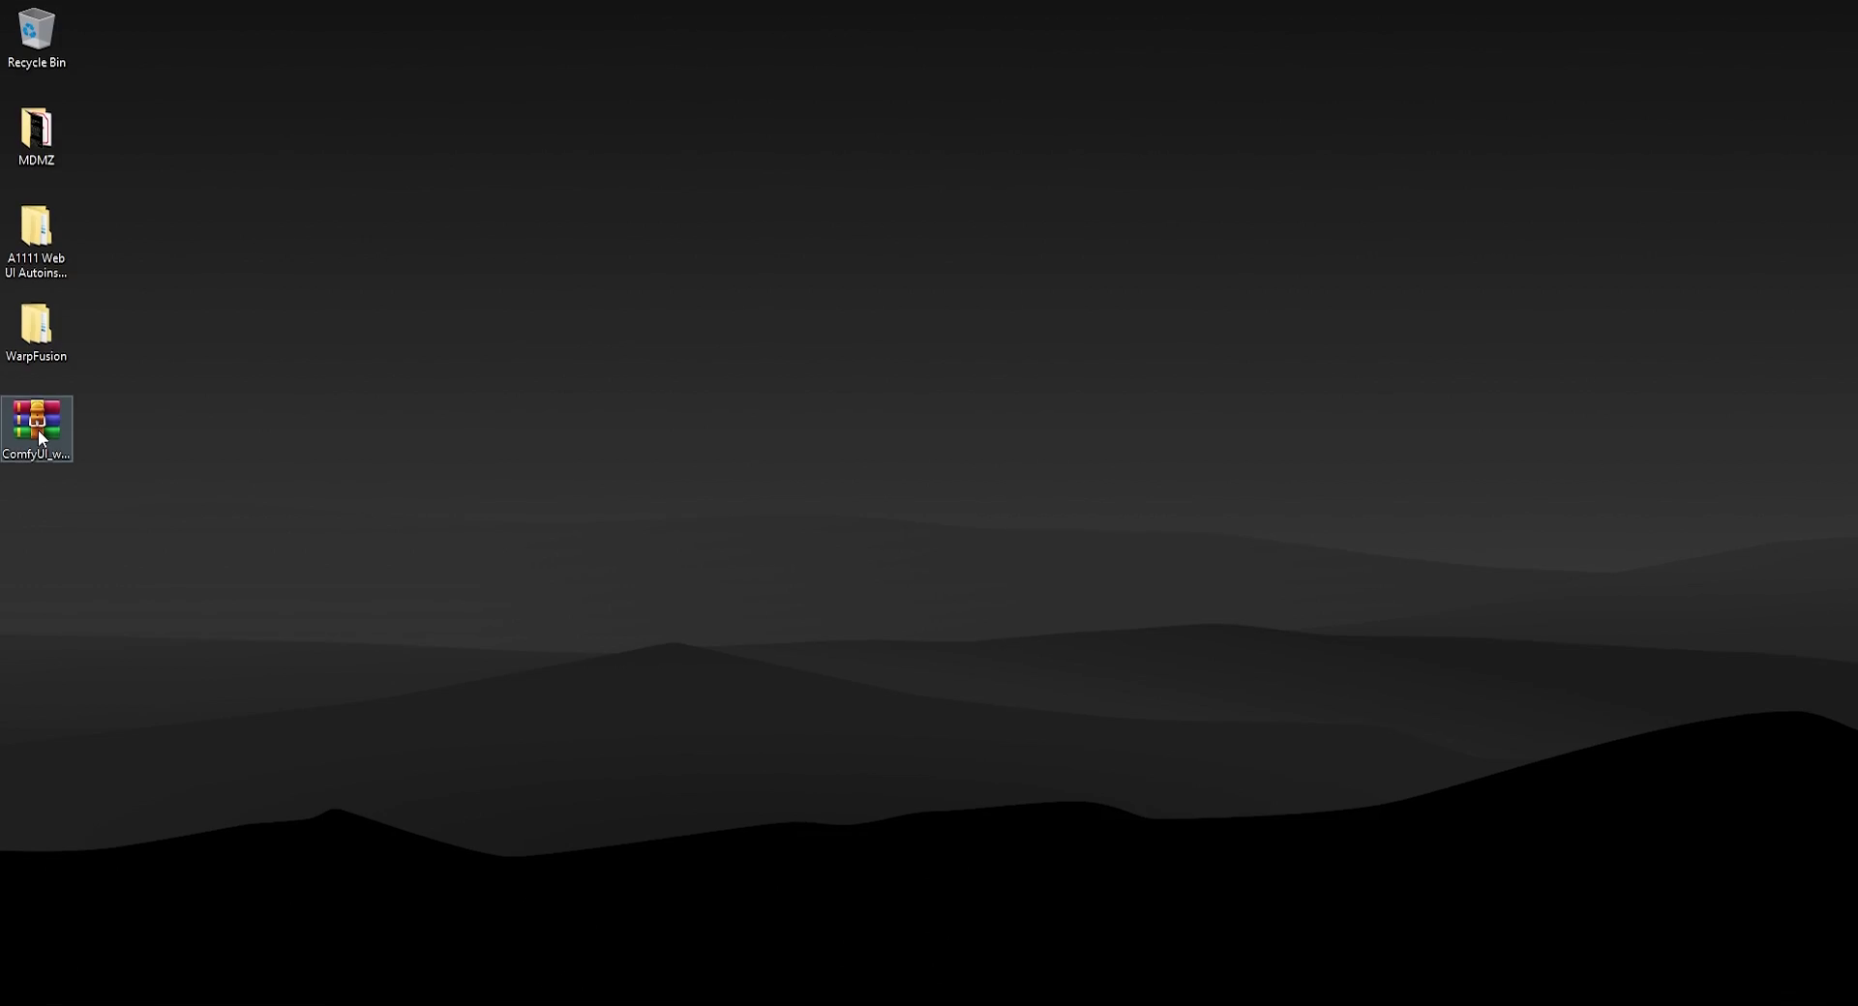
Extract the ComfyUI archive on the Desktop with 7-Zip Extract Here
{"action": "right_click", "coordinate": [38, 425]}
{"action": "mouse_move", "coordinate": [113, 560]}
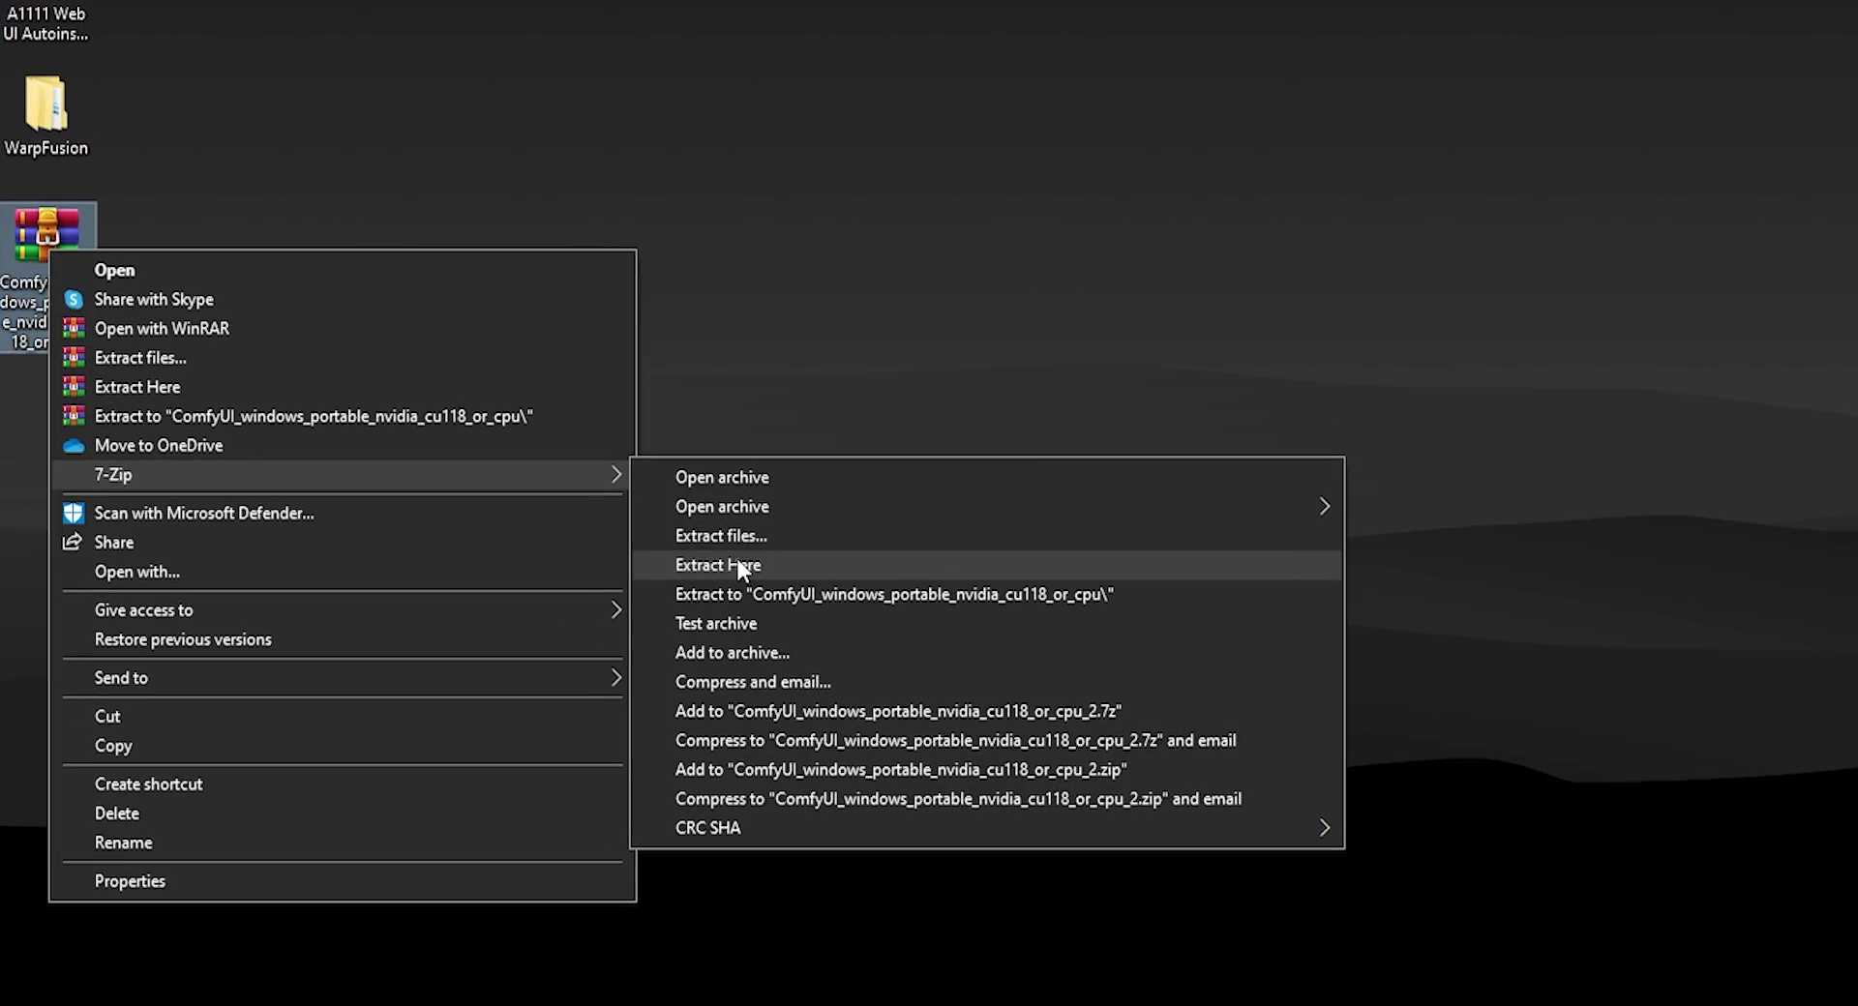
{"action": "left_click", "coordinate": [571, 629]}
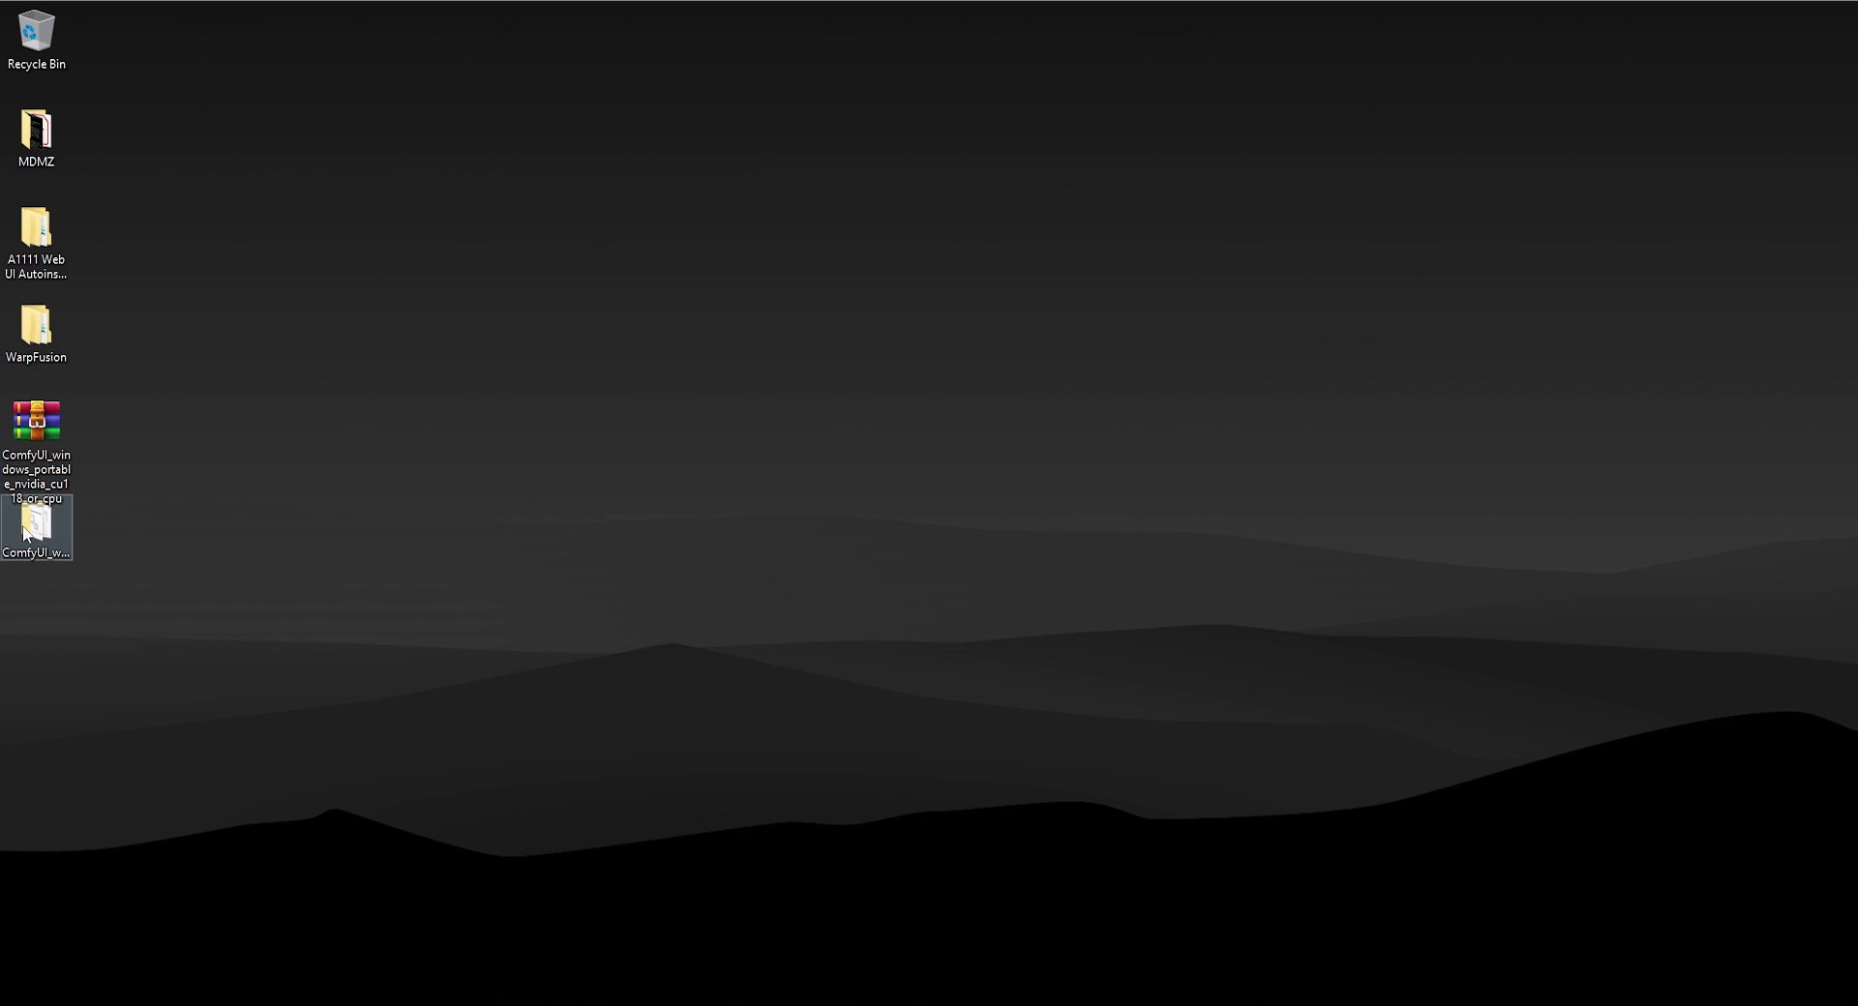
Go to ComfyUI_windows_portable\ComfyUI\custom_nodes and launch cmd from its address bar
{"action": "double_click", "coordinate": [32, 544]}
{"action": "double_click", "coordinate": [862, 219]}
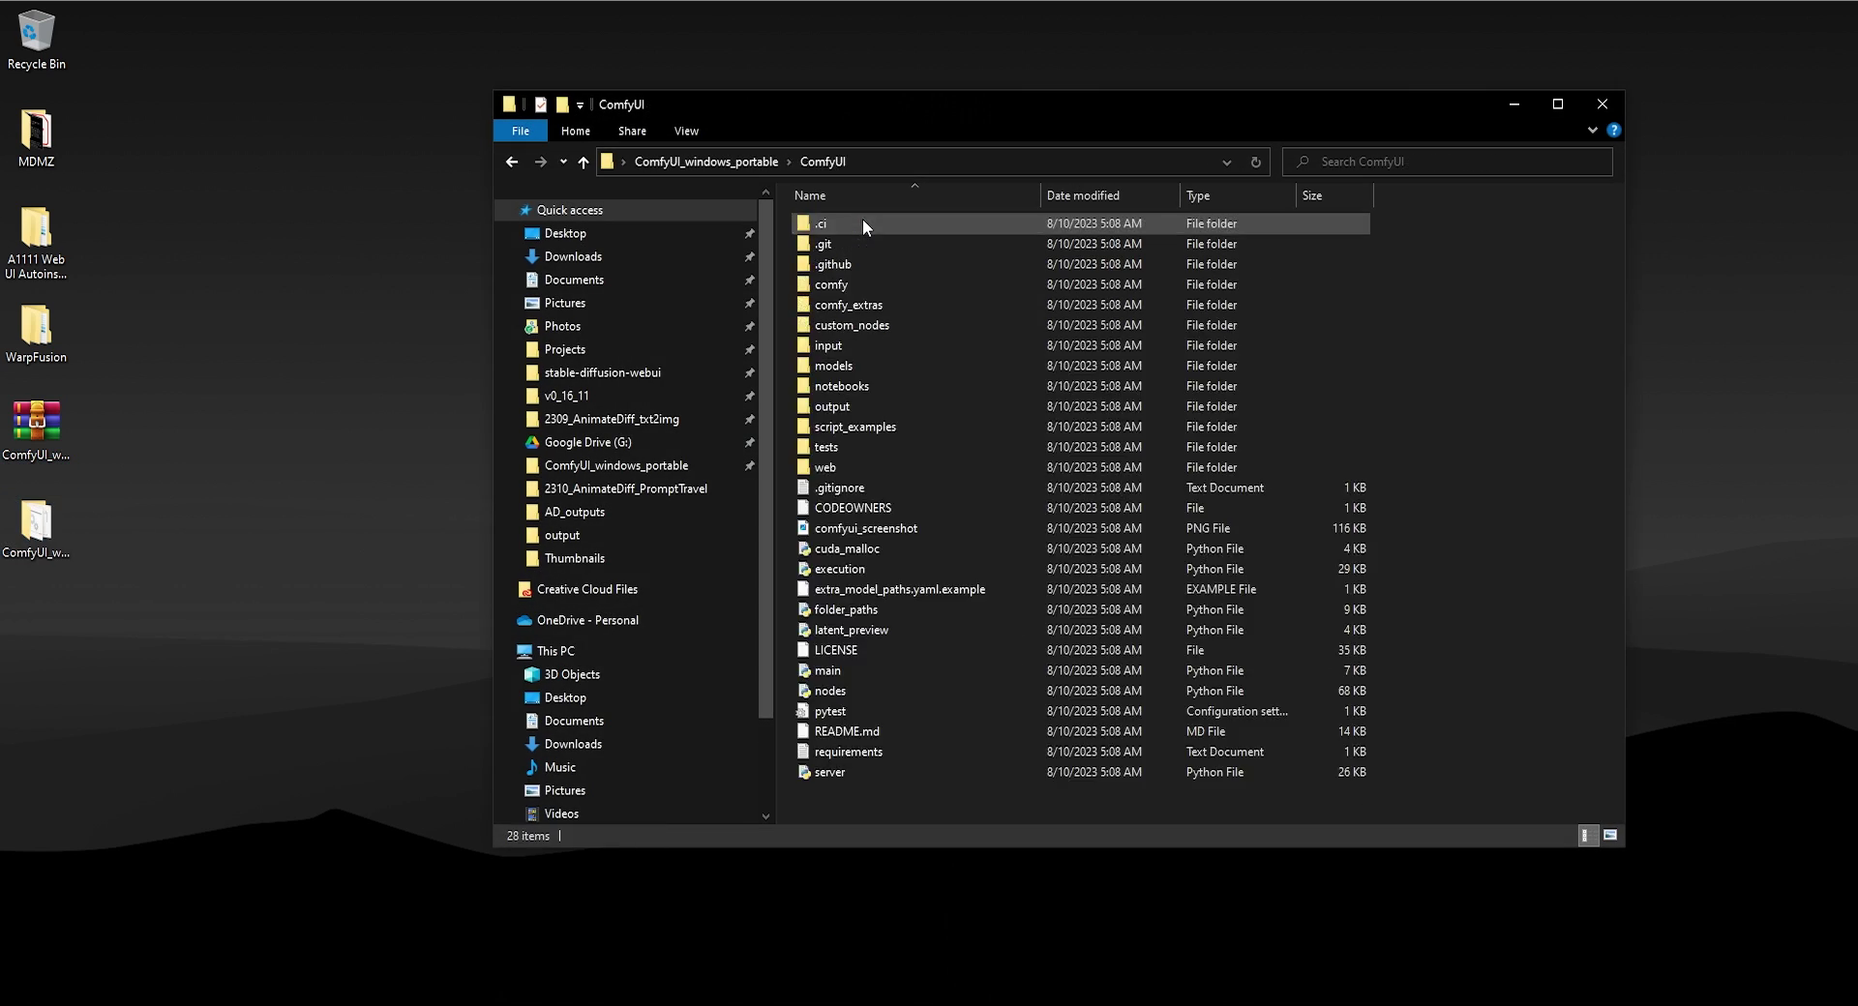
{"action": "double_click", "coordinate": [856, 326]}
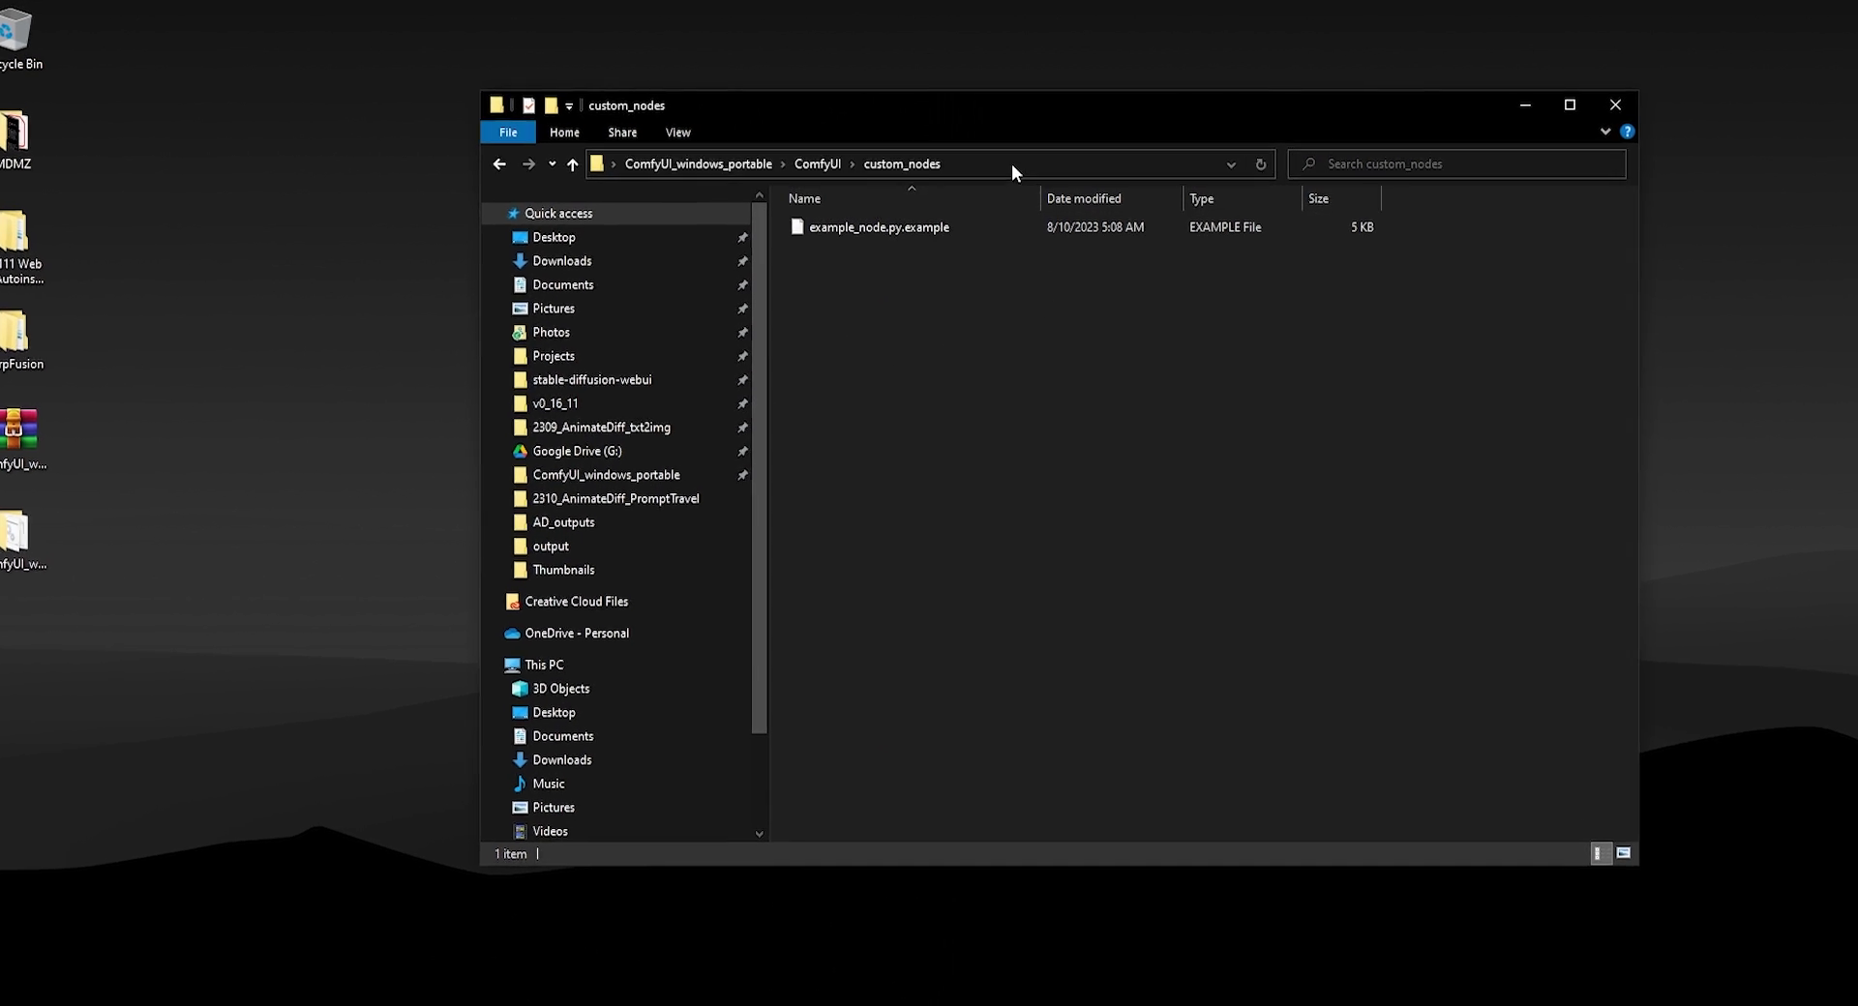
{"action": "left_click", "coordinate": [1057, 161]}
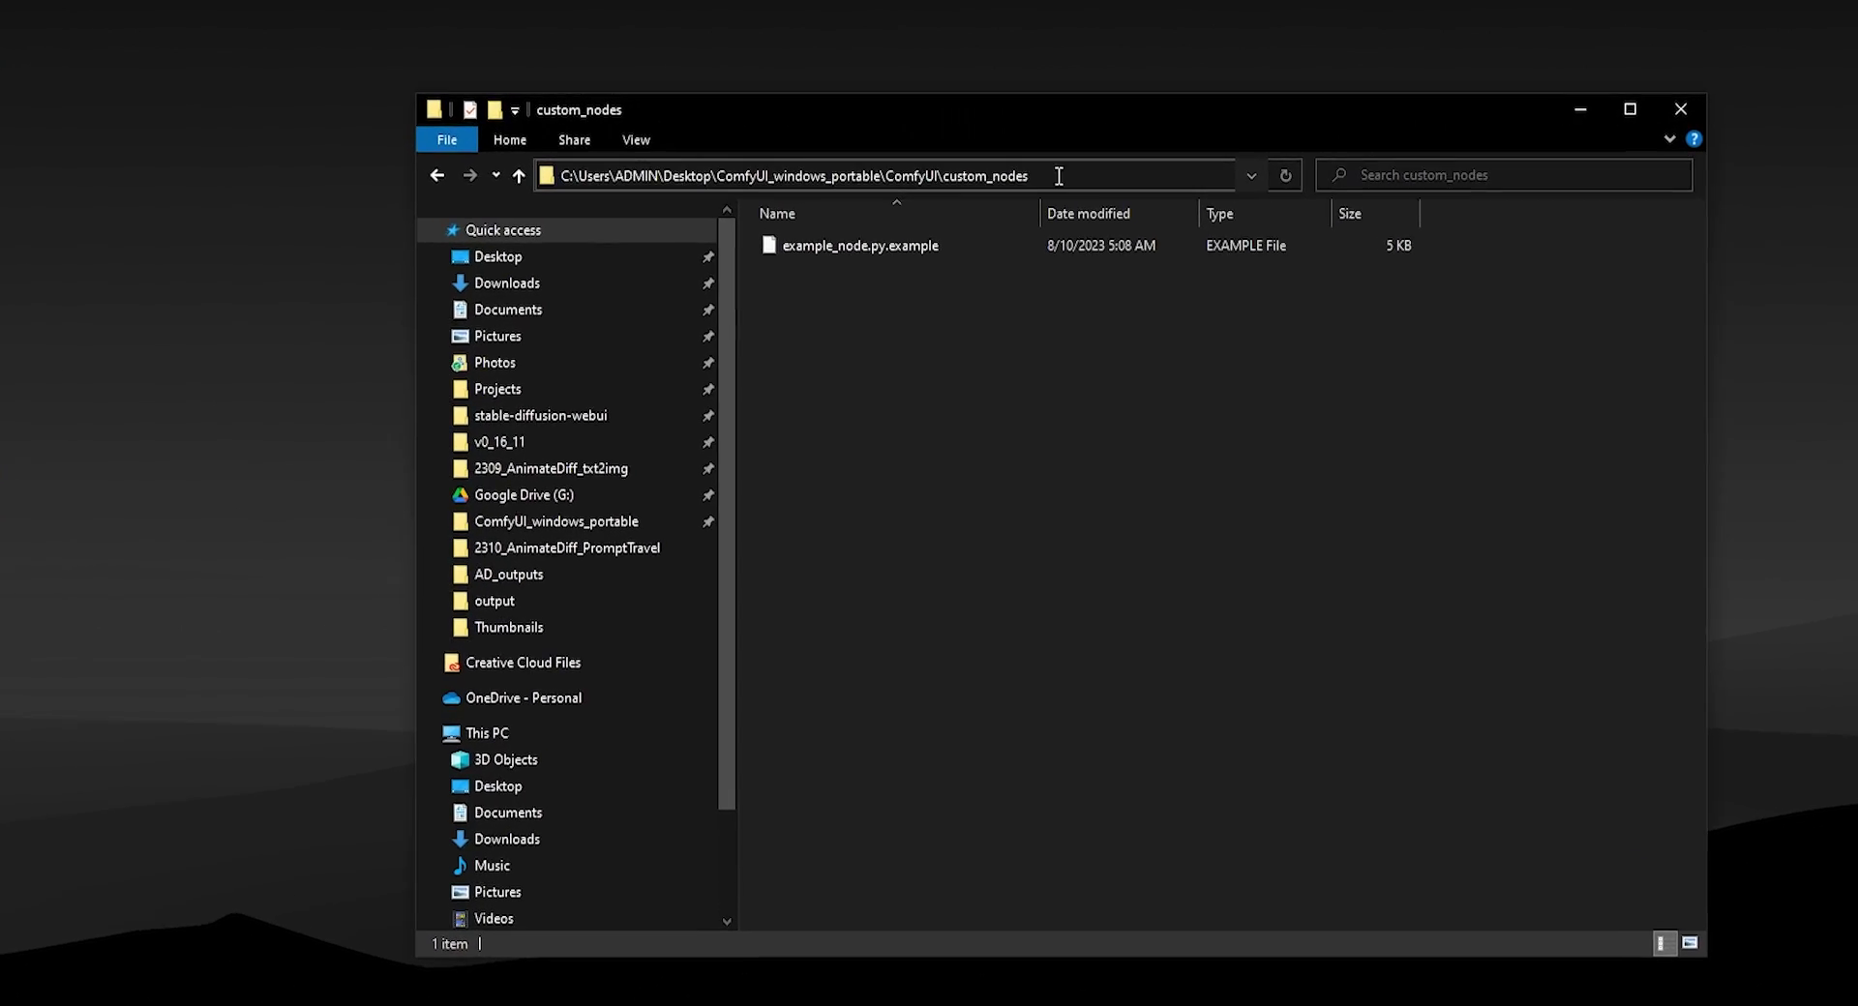
{"action": "left_click_drag", "start_coordinate": [1059, 175], "coordinate": [551, 176]}
{"action": "type", "text": "cm"}
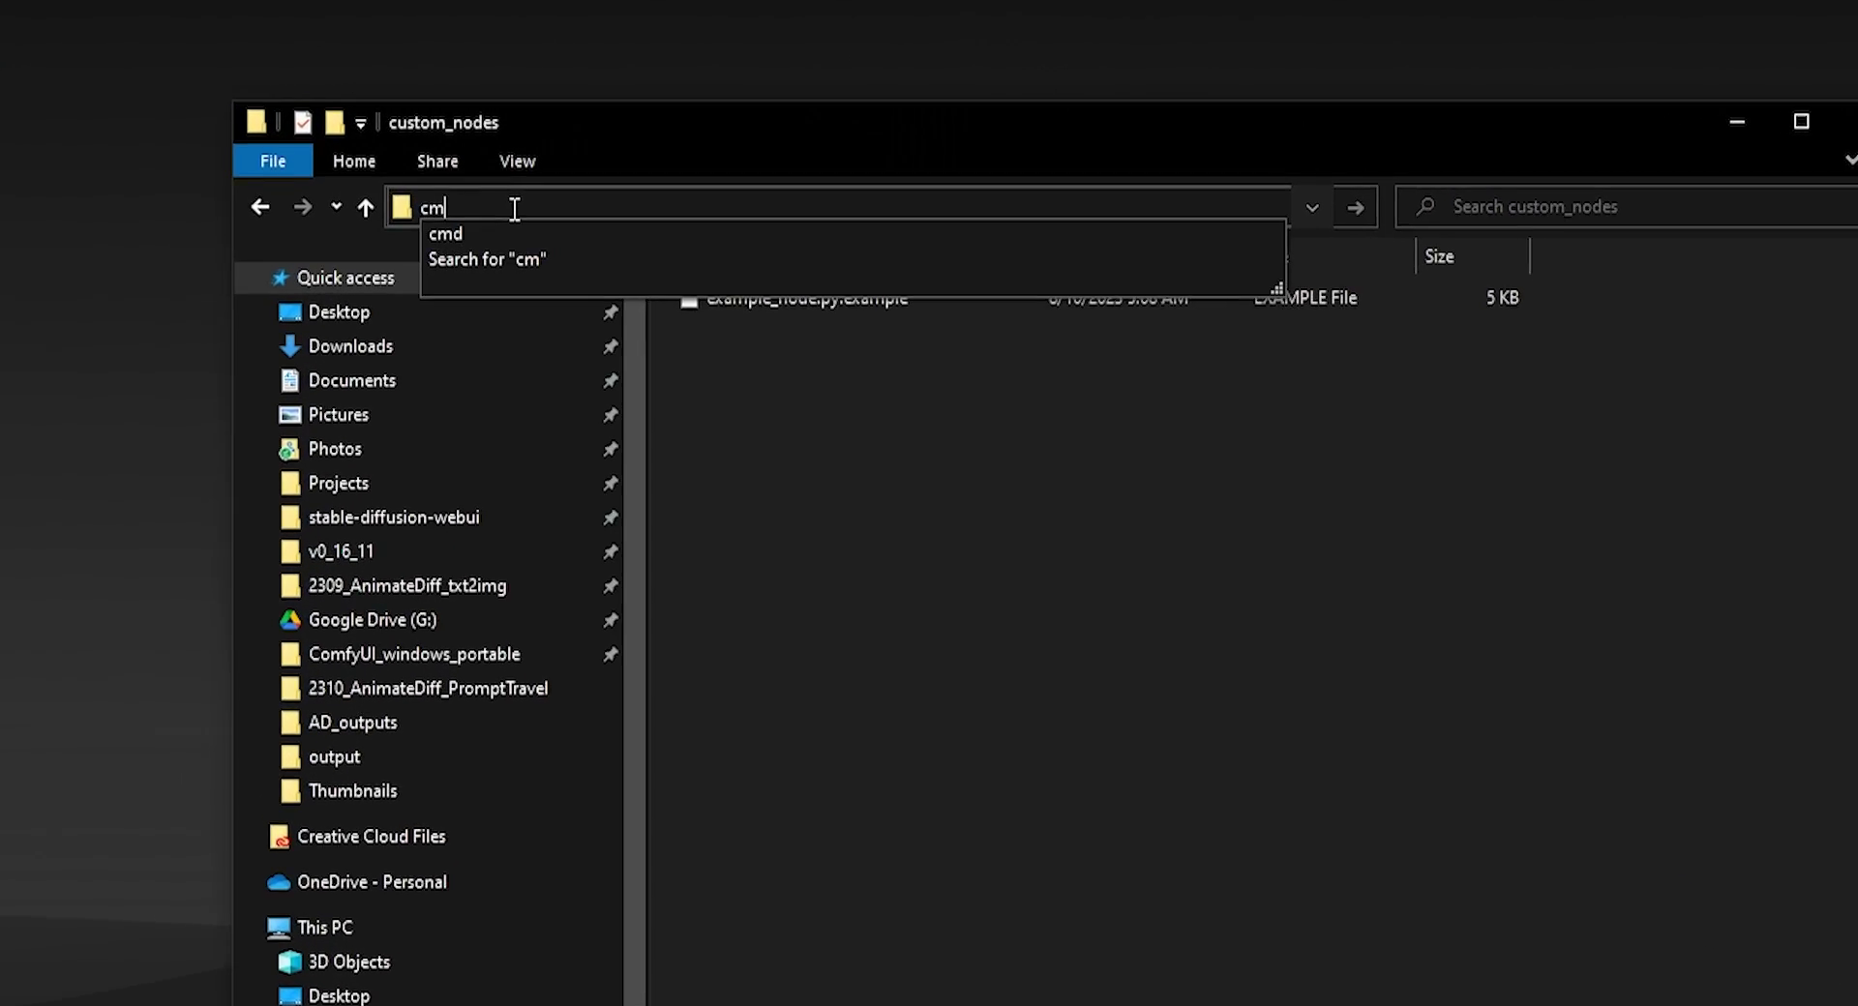
{"action": "type", "text": "d"}
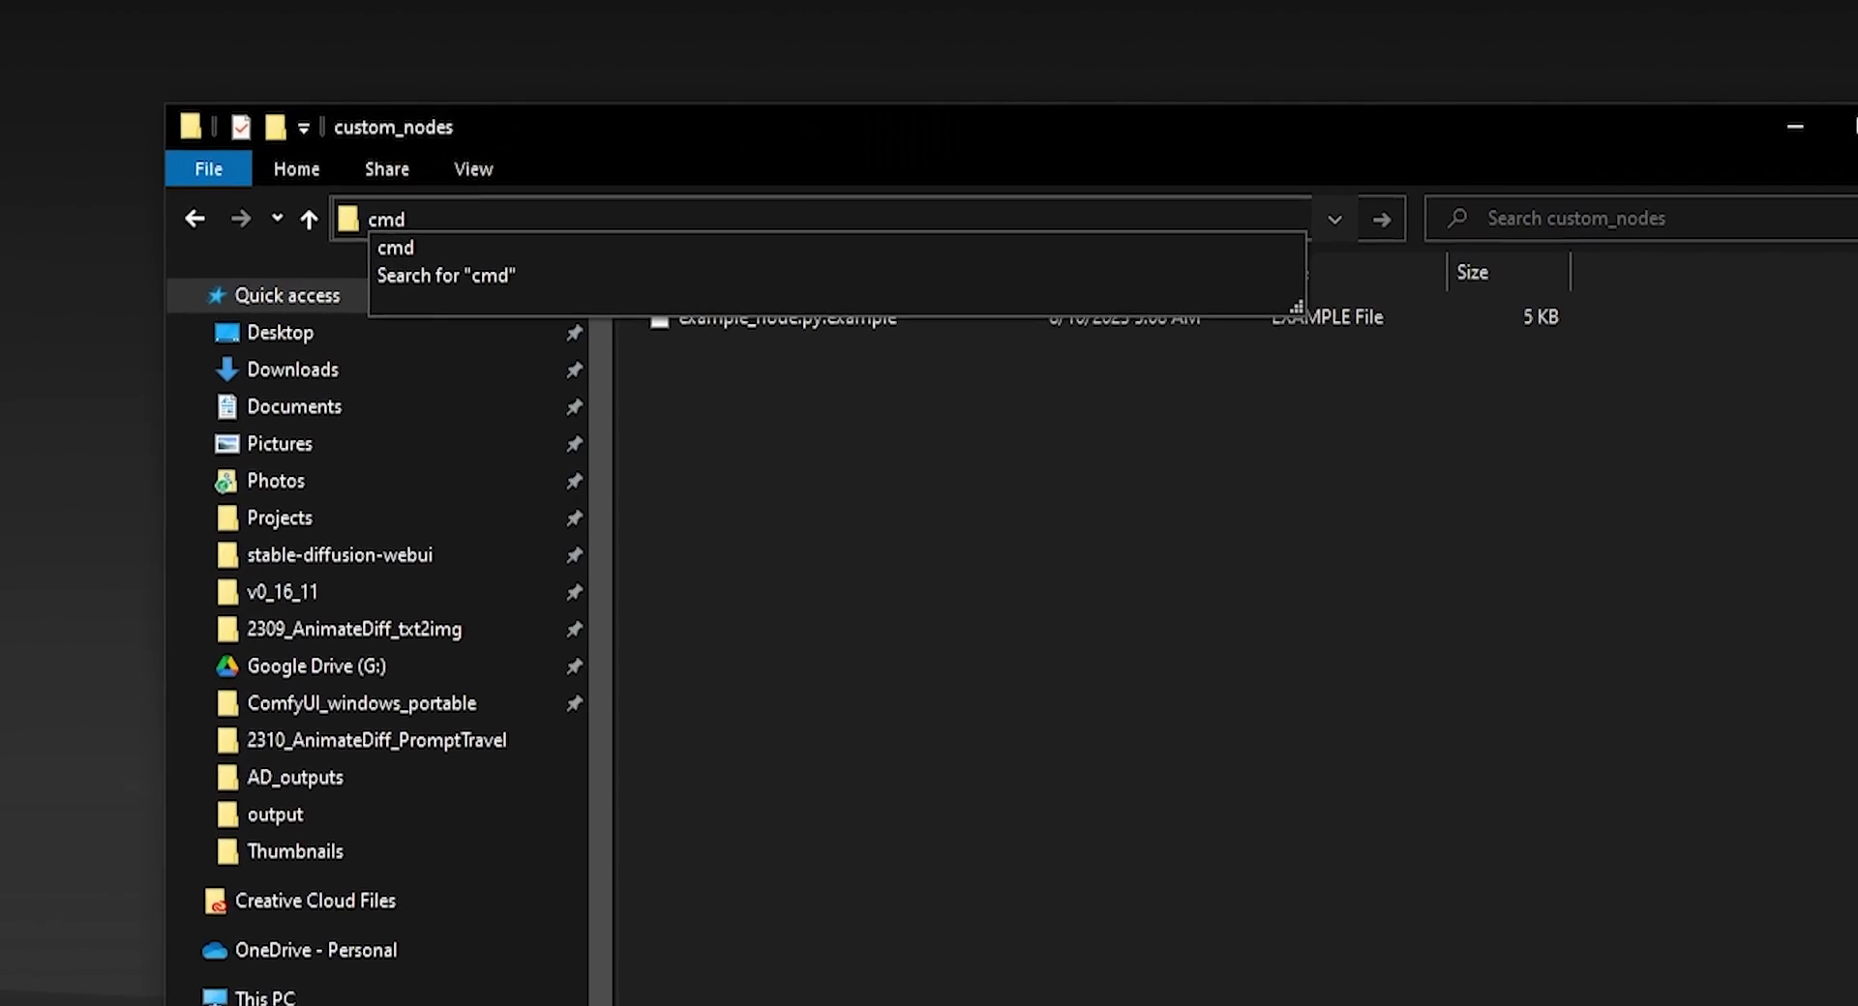
{"action": "key", "text": "Return"}
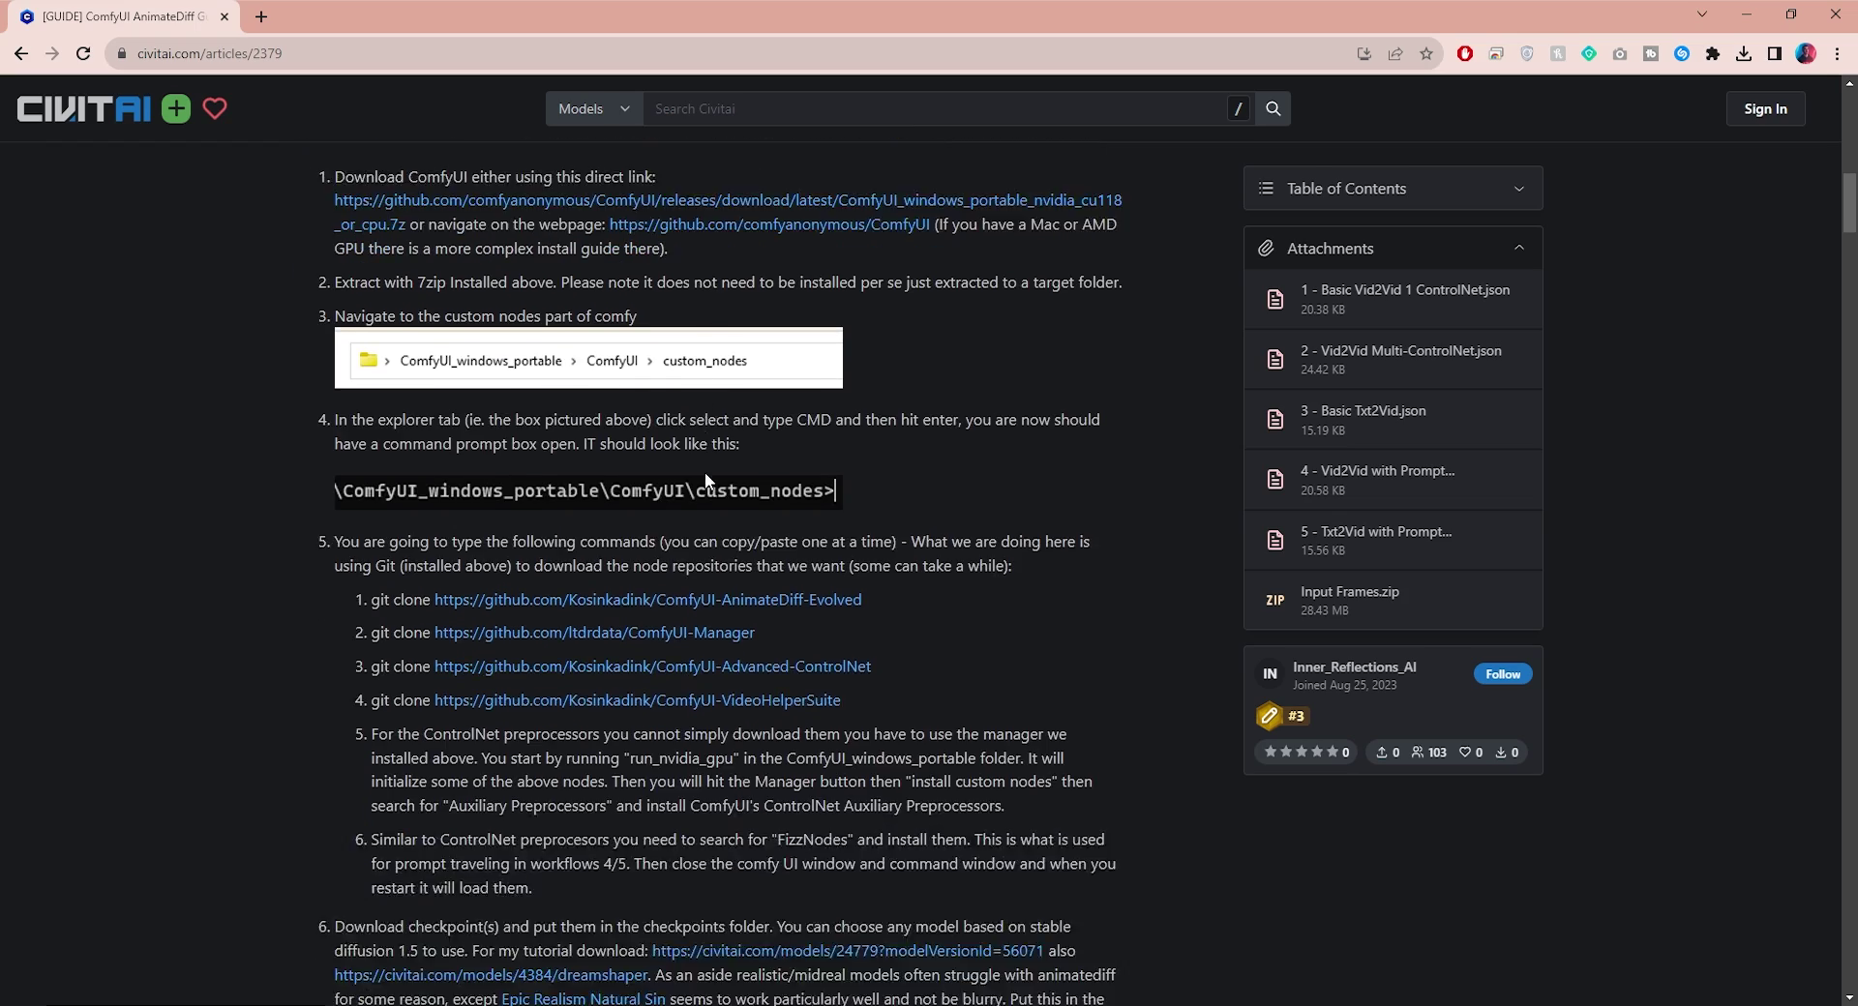
{"action": "scroll", "coordinate": [702, 471], "scroll_direction": "down", "scroll_amount": 1}
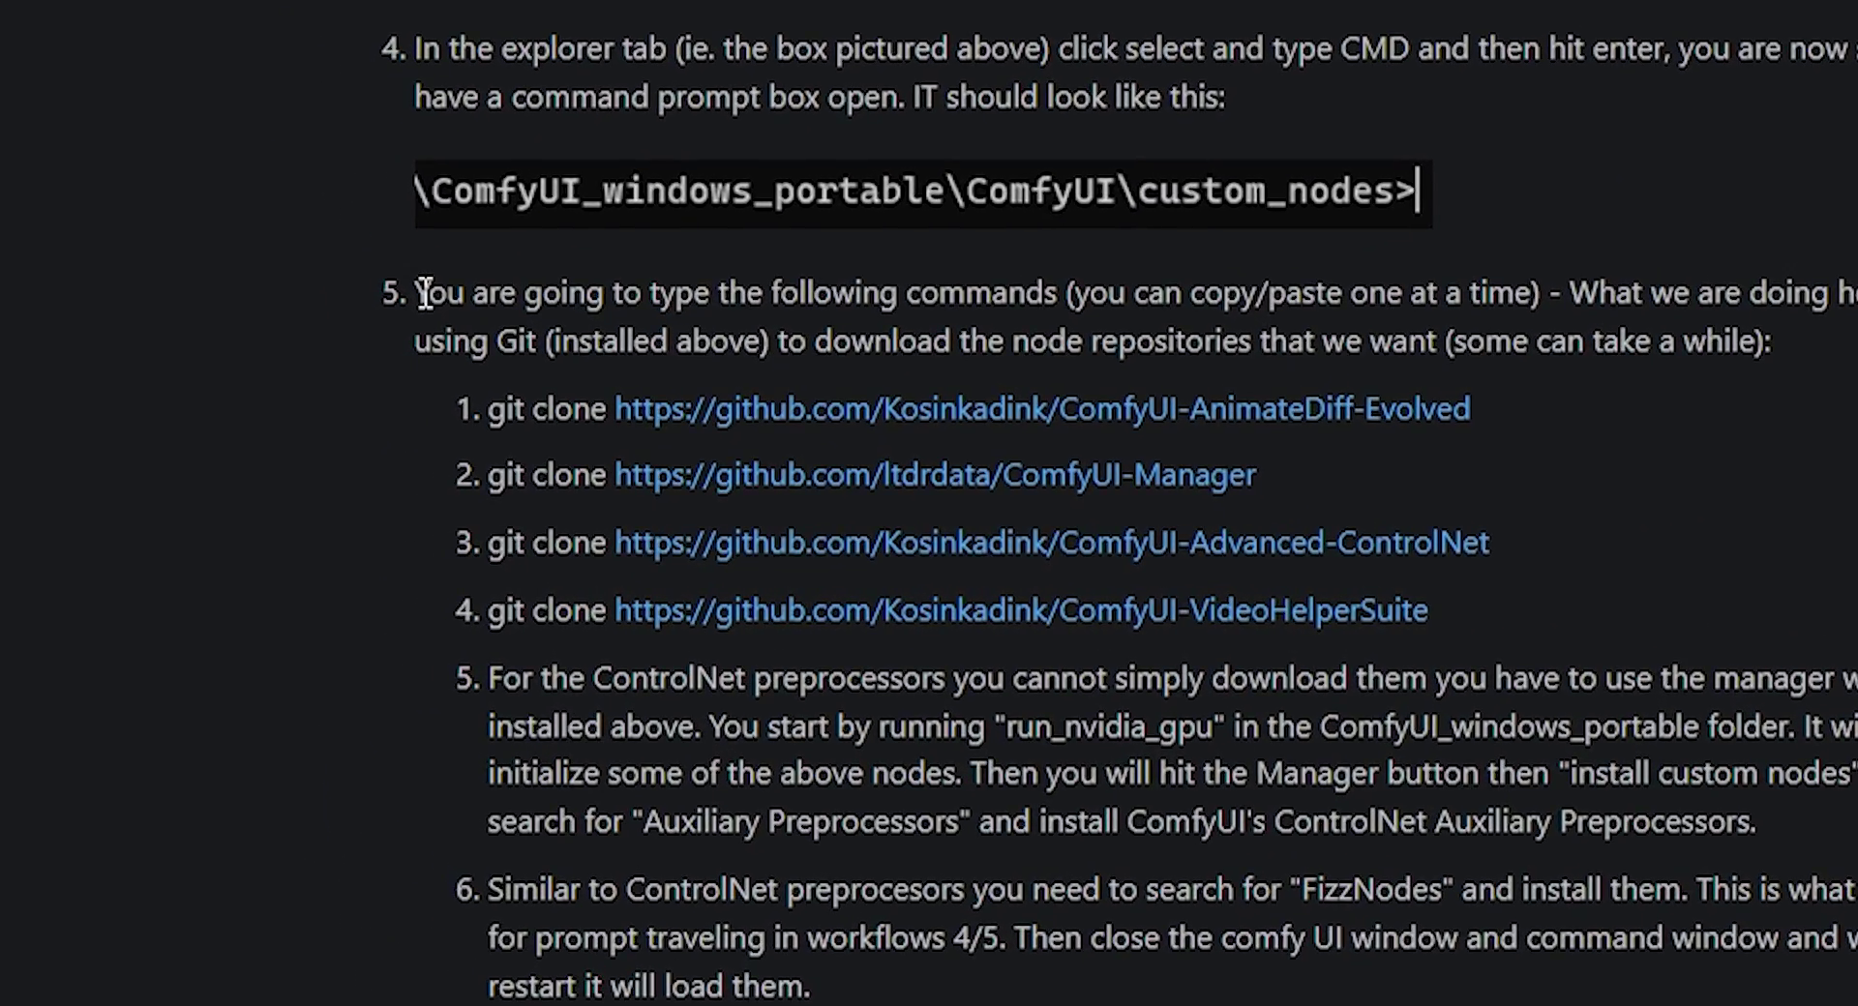
Copy the git clone commands for AnimateDiff-Evolved, Manager, Advanced-ControlNet and VideoHelperSuite into cmd
{"action": "left_click_drag", "start_coordinate": [1472, 409], "coordinate": [528, 411]}
{"action": "right_click", "coordinate": [495, 412]}
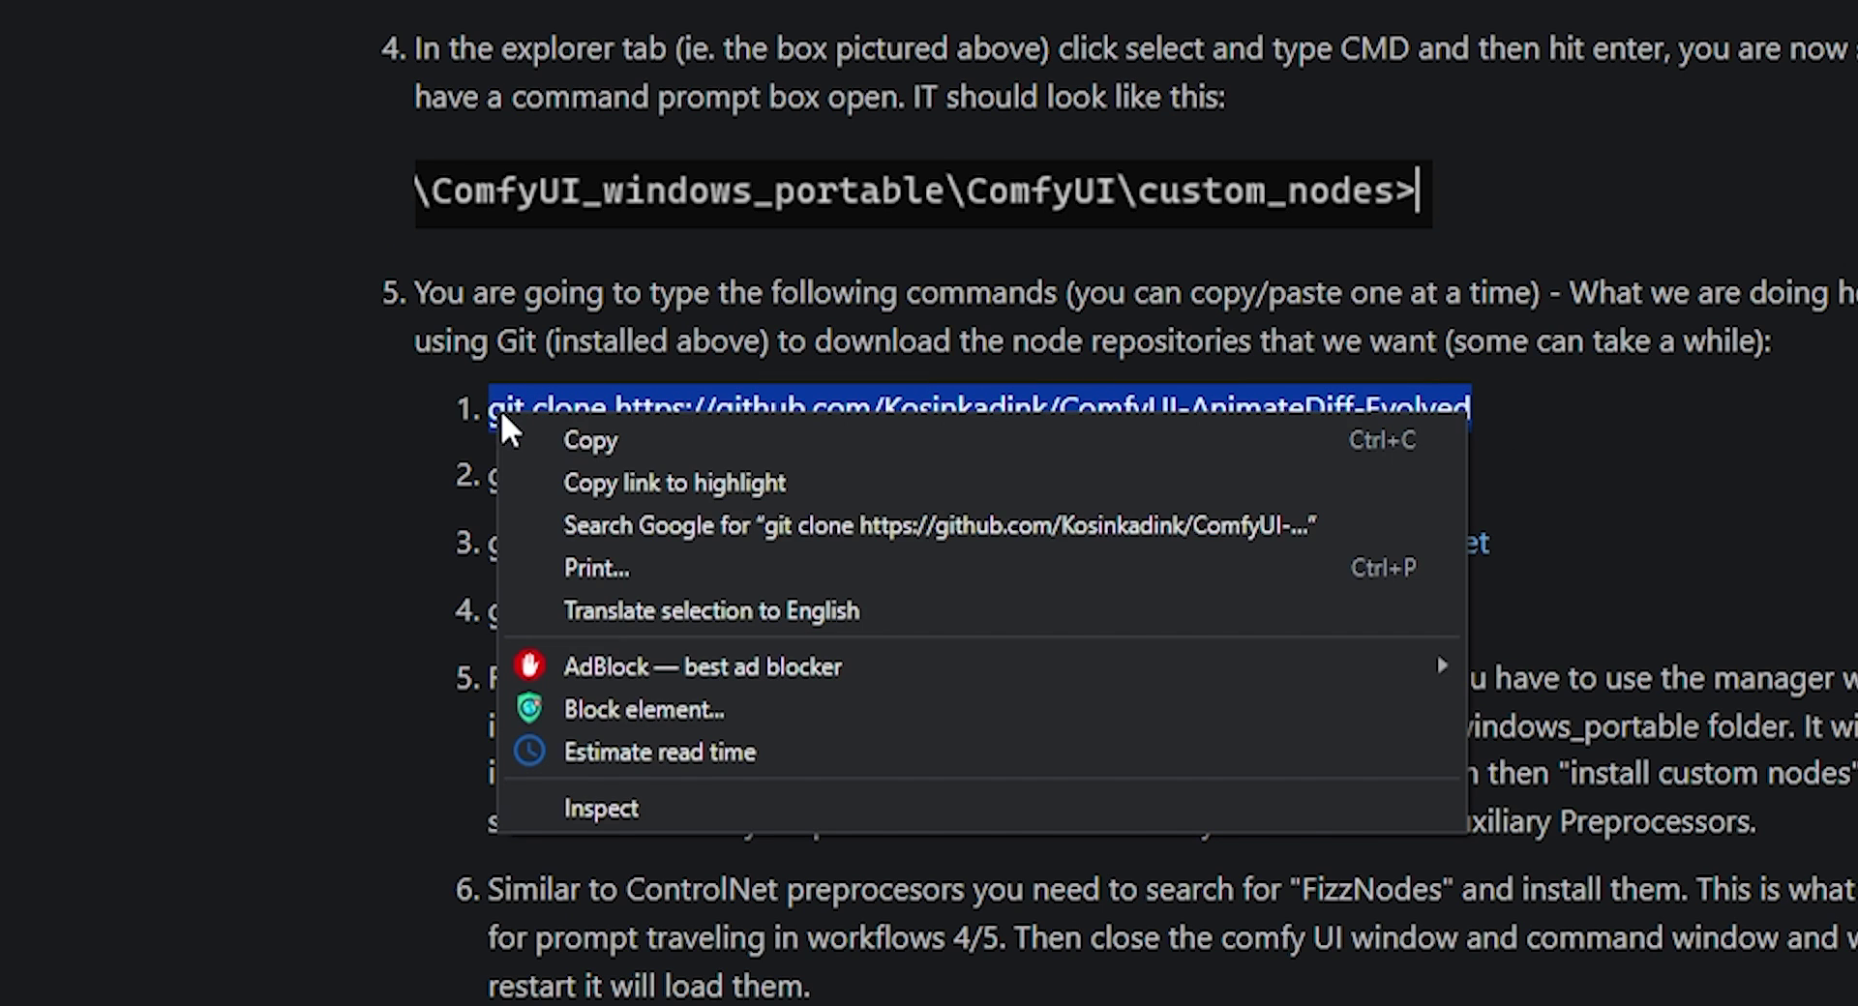
{"action": "left_click", "coordinate": [532, 436]}
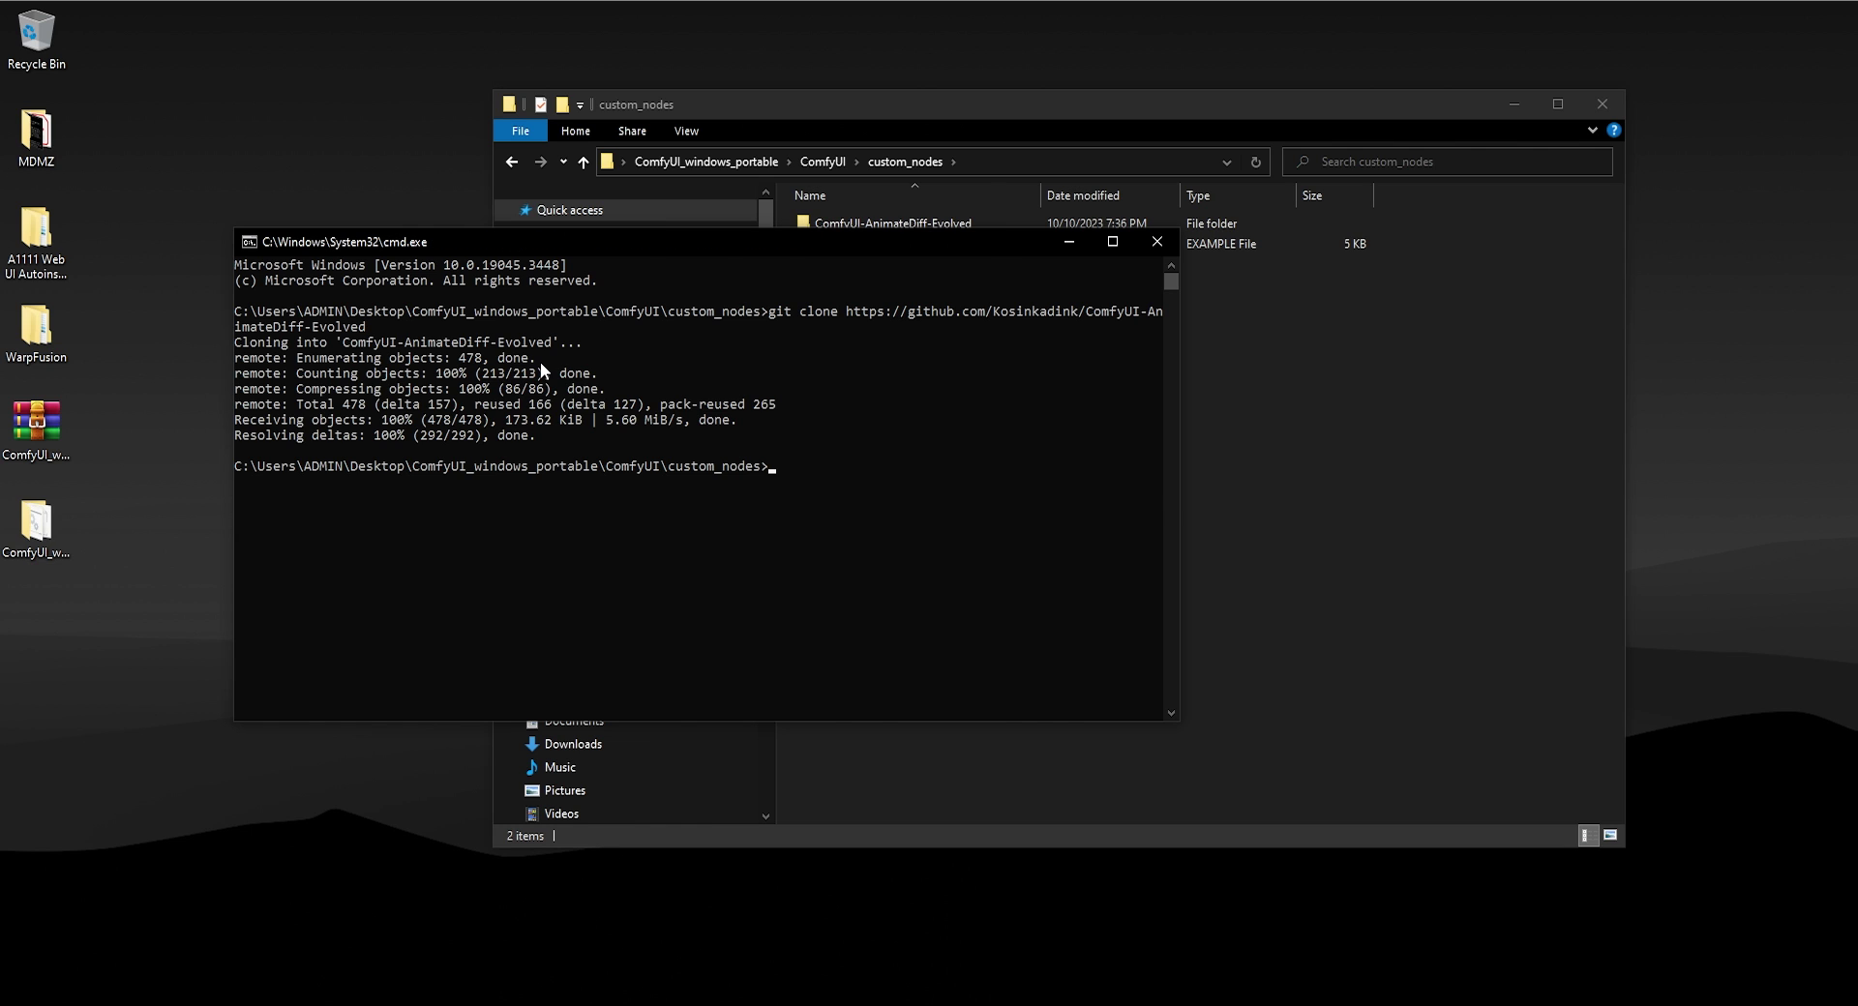
{"action": "left_click_drag", "start_coordinate": [755, 533], "coordinate": [375, 535]}
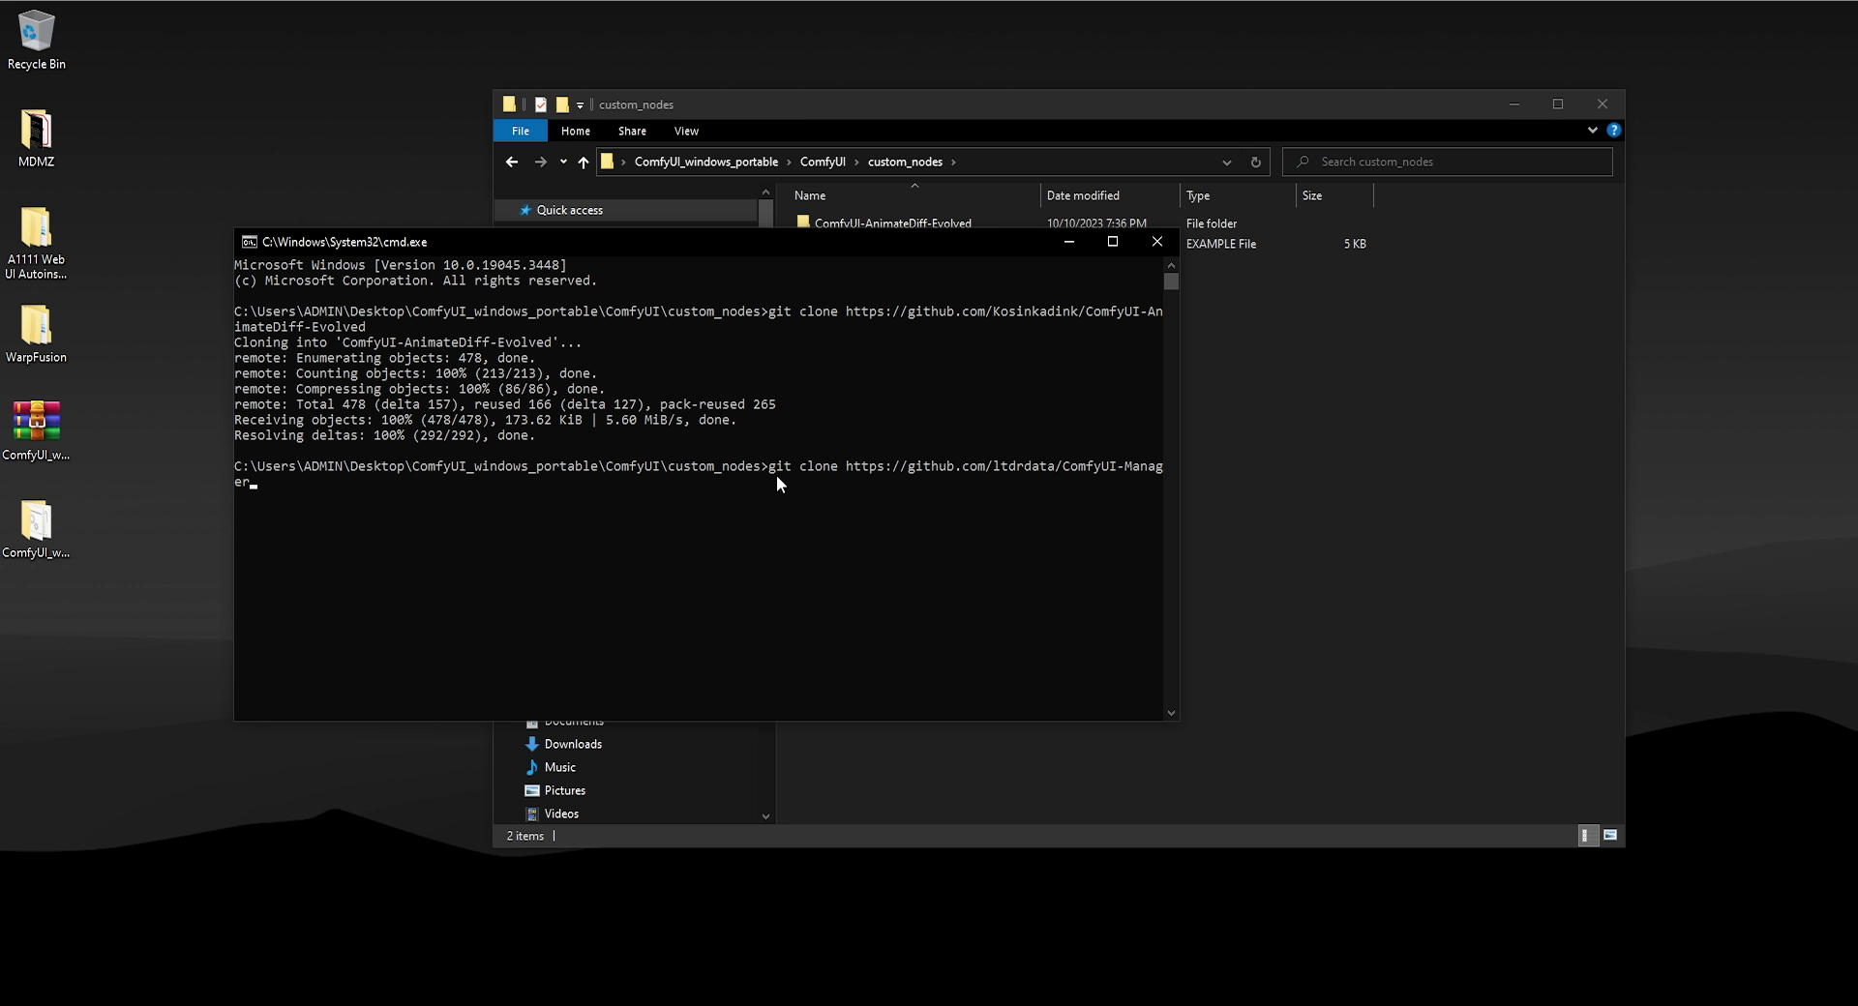
{"action": "left_click_drag", "start_coordinate": [871, 567], "coordinate": [408, 567]}
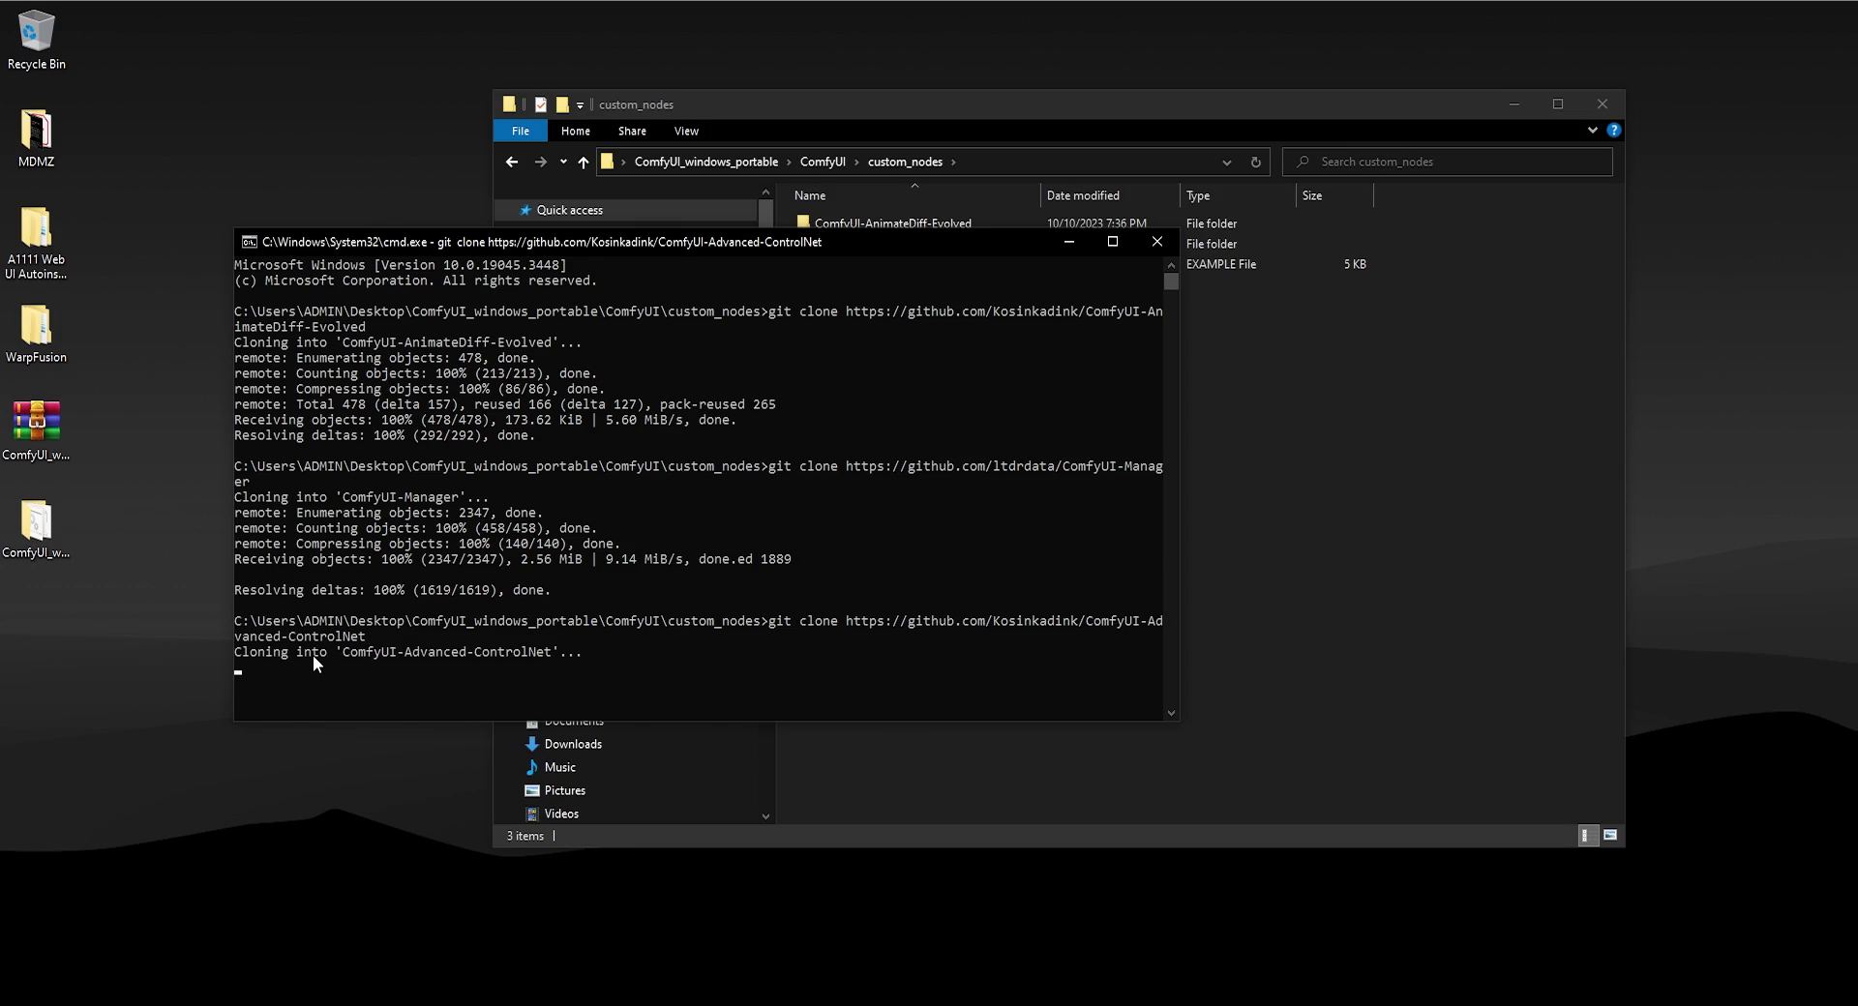
{"action": "left_click_drag", "start_coordinate": [371, 601], "coordinate": [753, 596]}
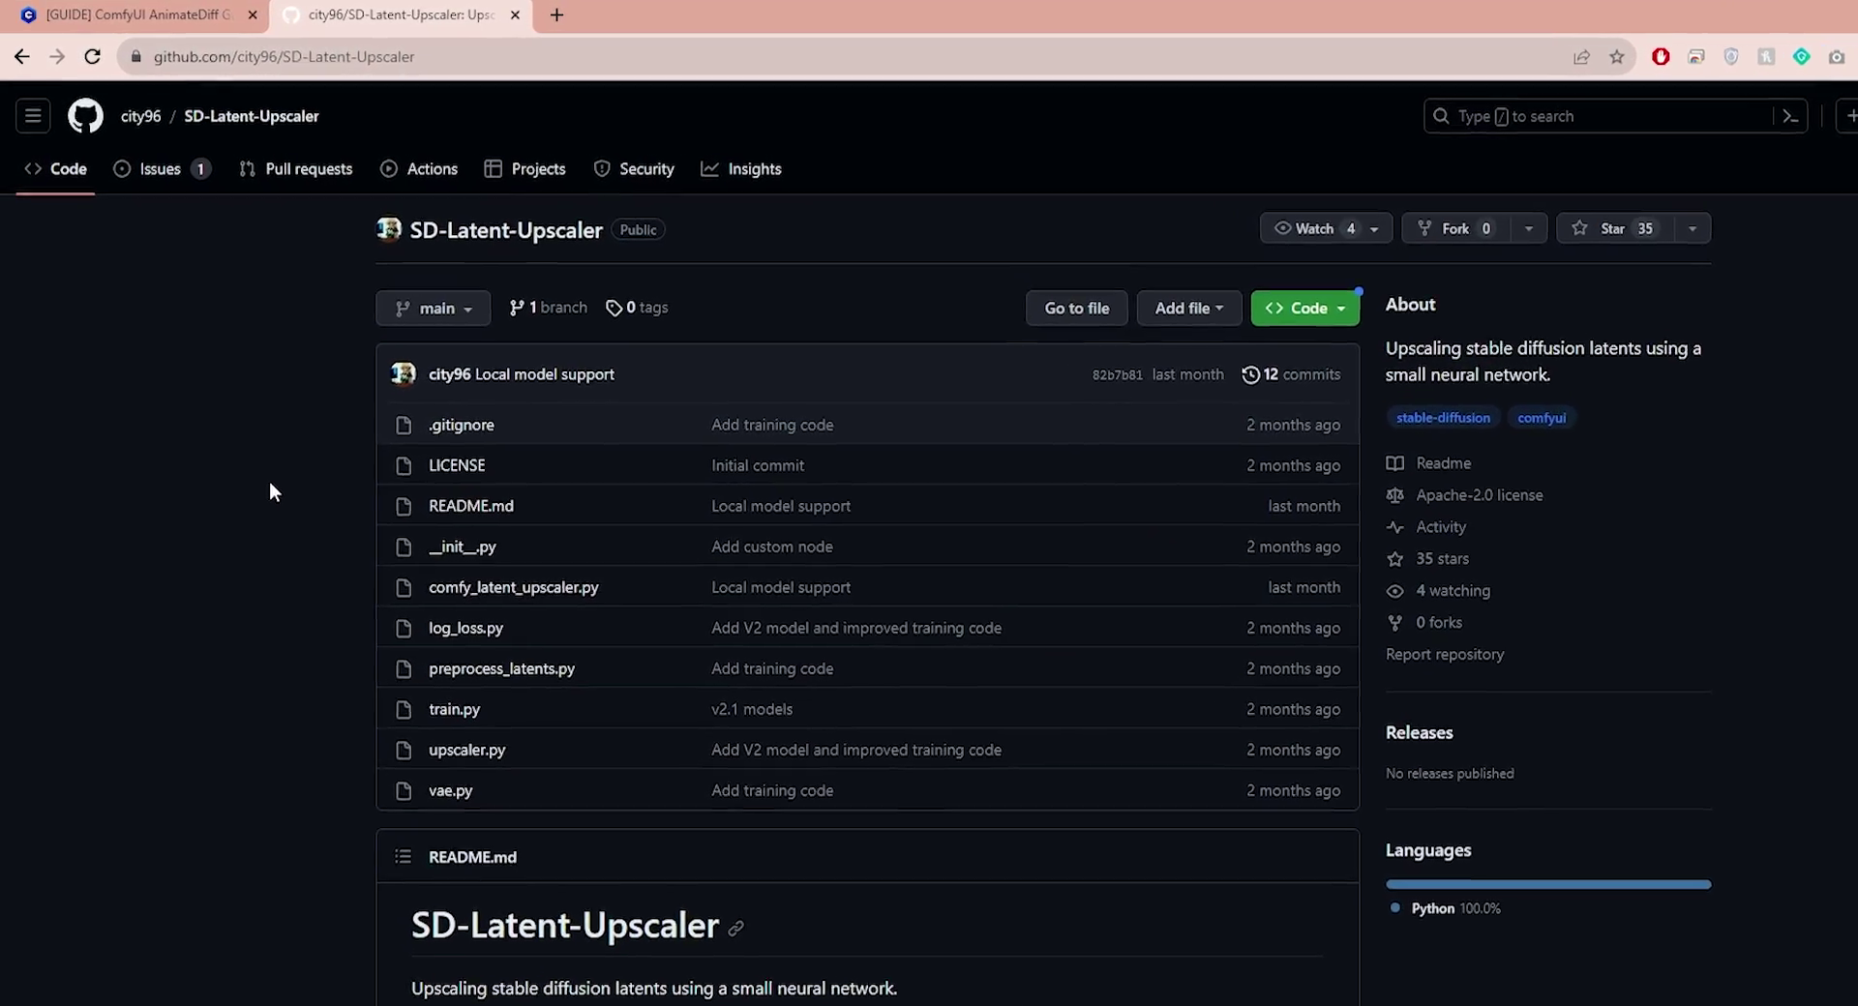
Clone SD-Latent-Upscaler by pasting its GitHub address after git clone
{"action": "left_click", "coordinate": [499, 64]}
{"action": "key", "text": "ctrl+c"}
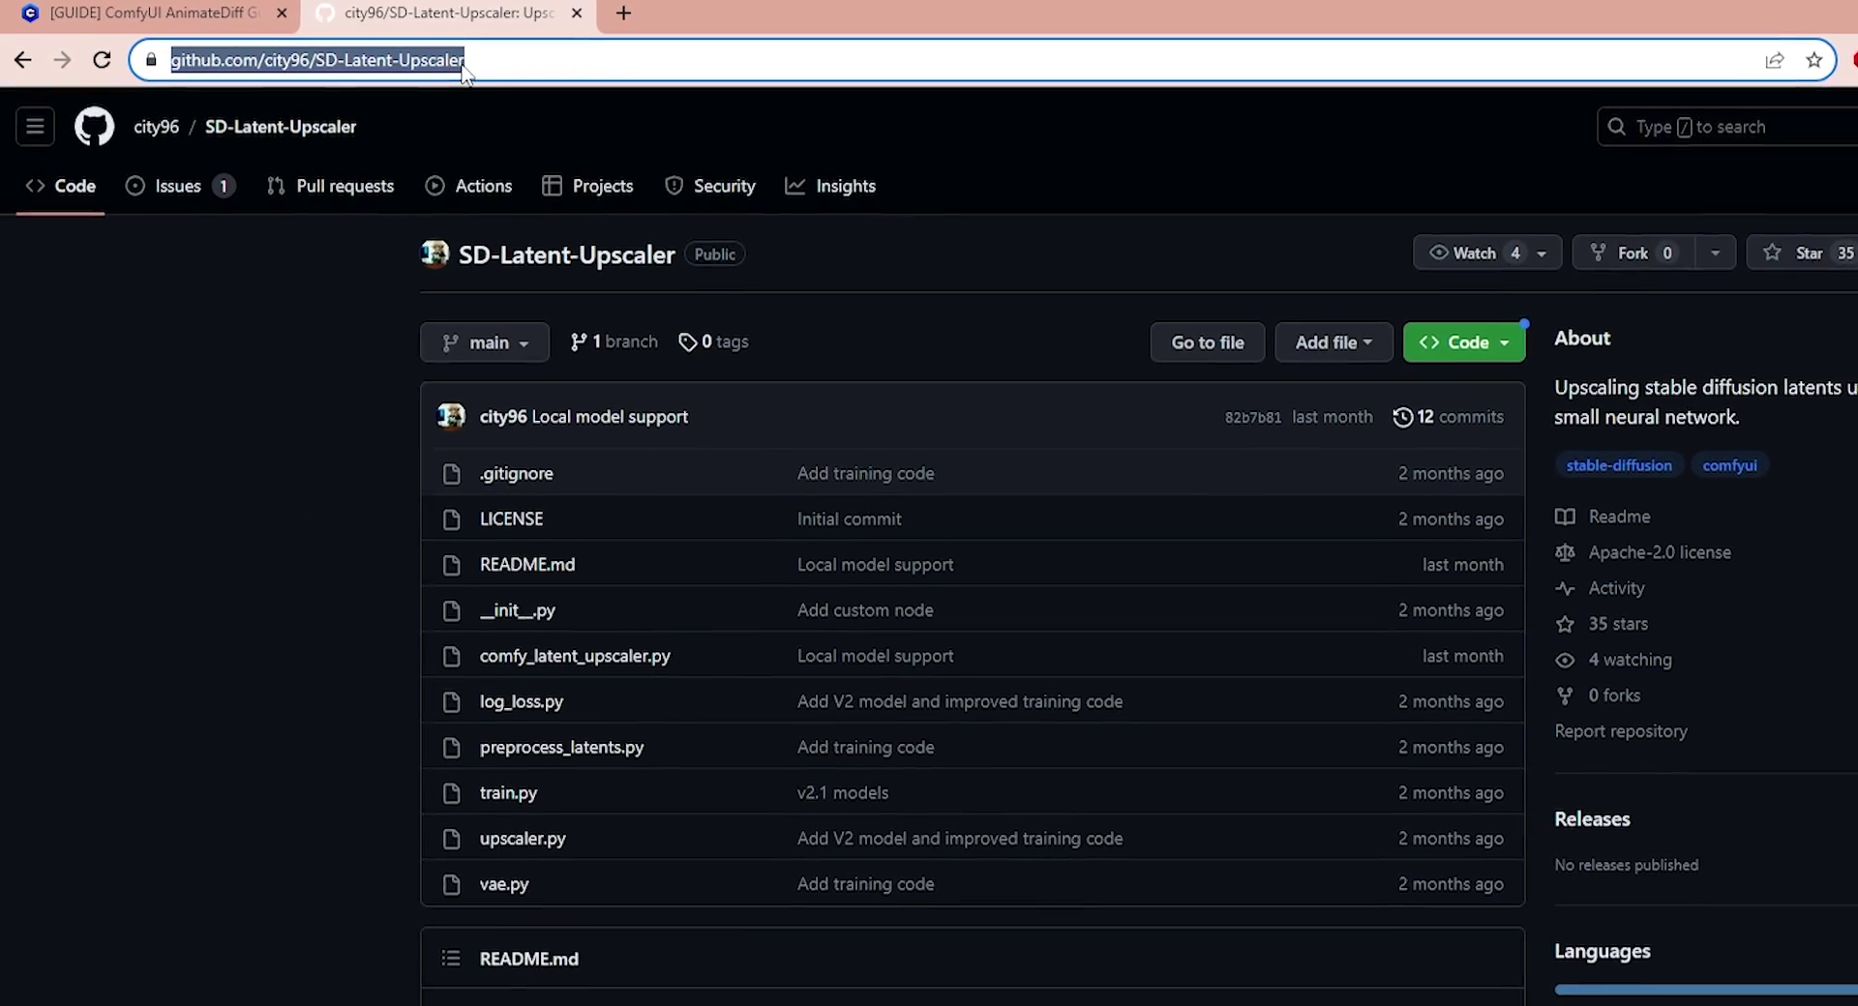
{"action": "right_click", "coordinate": [400, 59]}
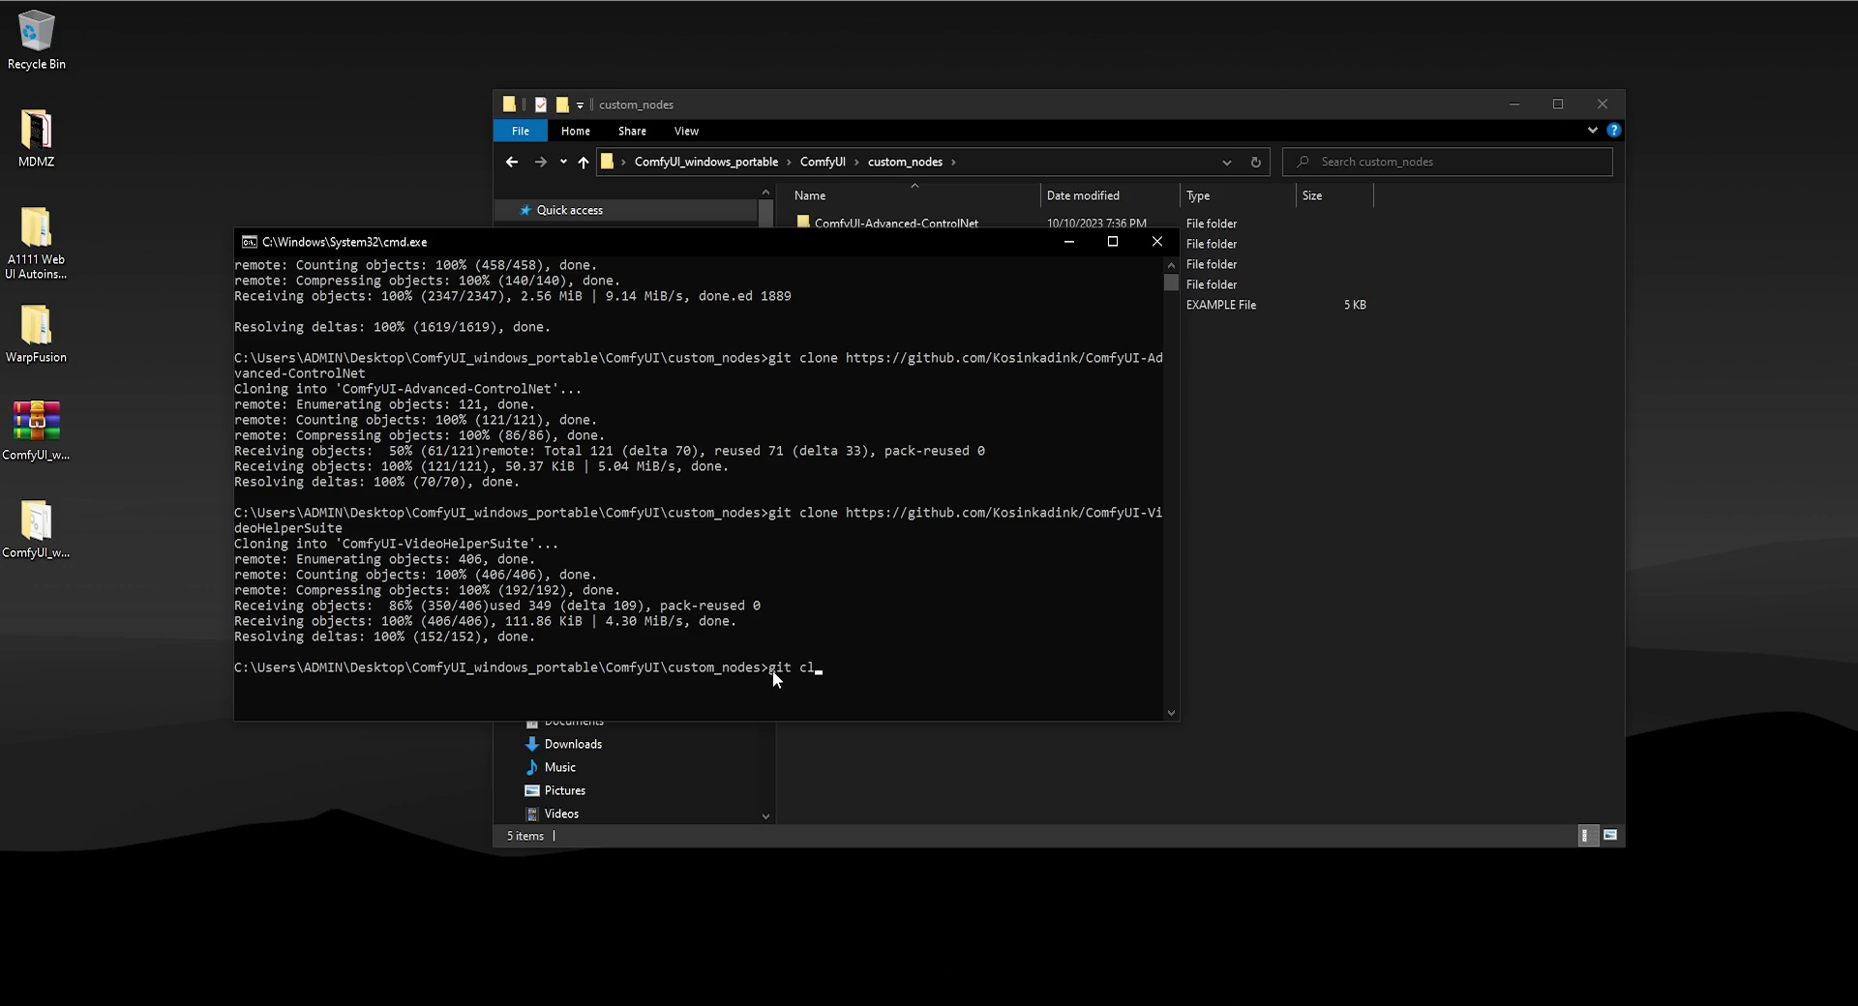
{"action": "type", "text": "ne"}
{"action": "key", "text": "ctrl+v"}
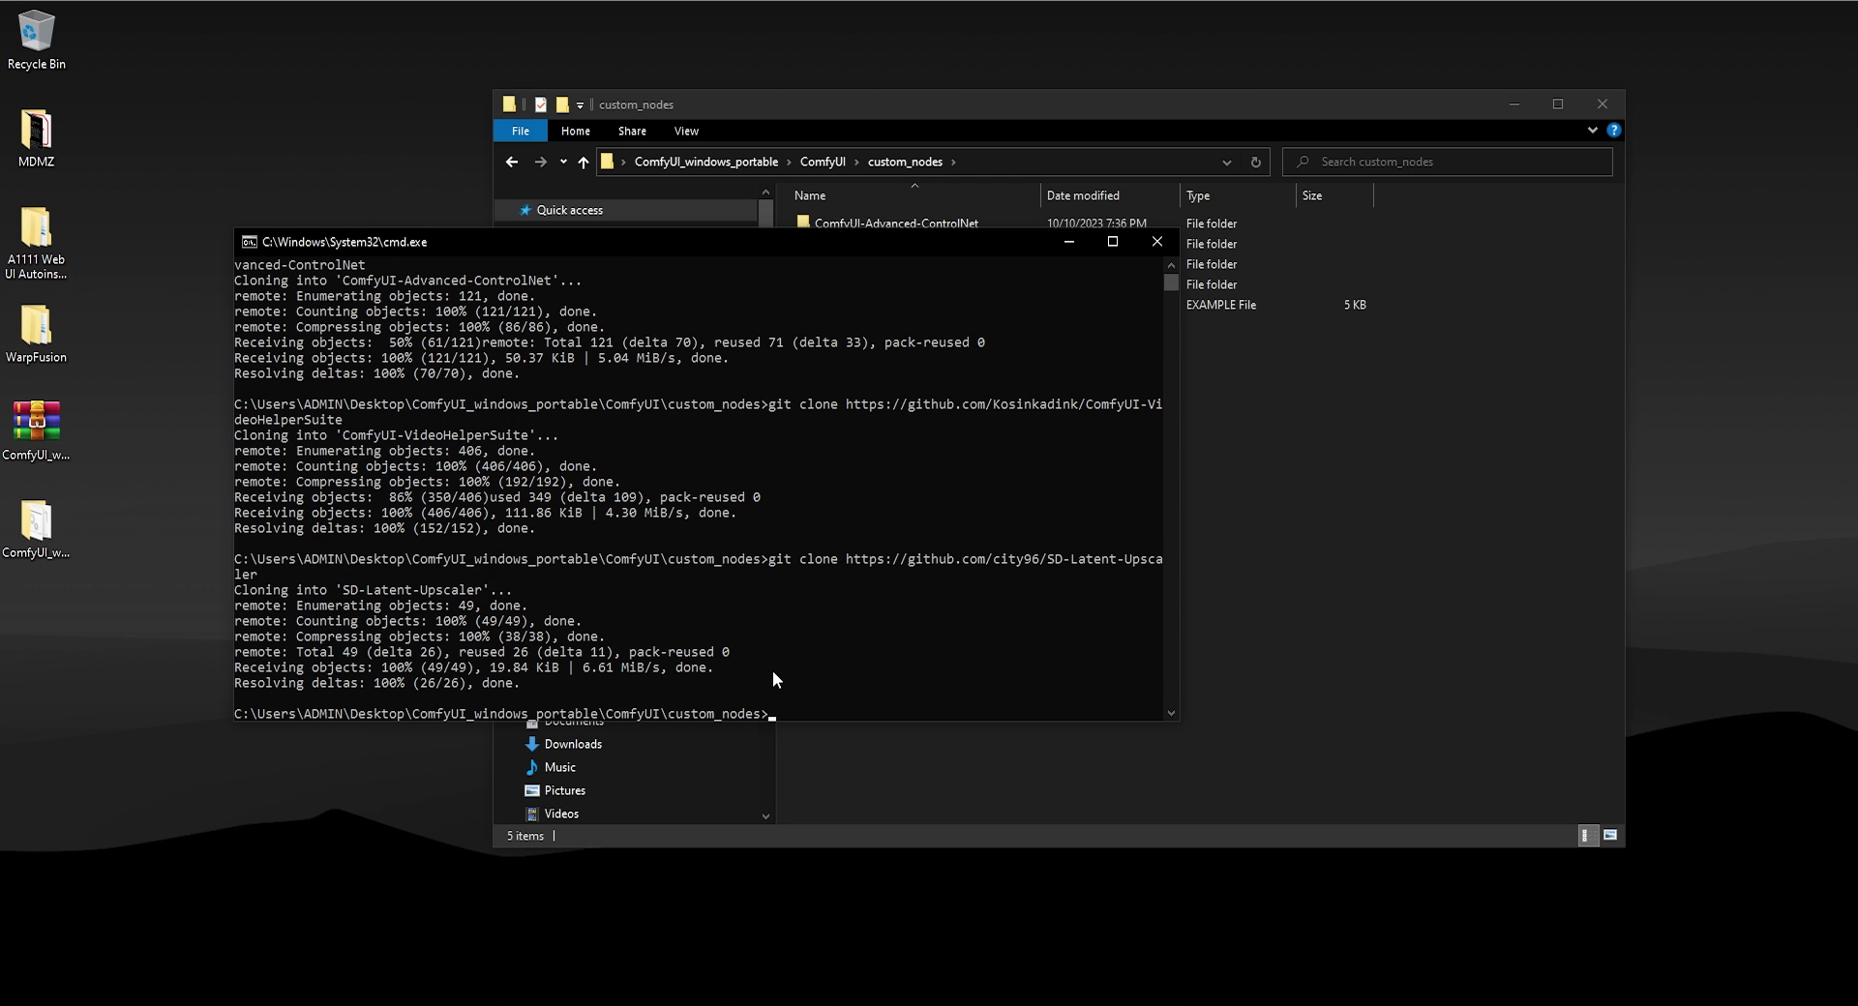
Close the command prompt and start run_nvidia_gpu from ComfyUI_windows_portable
{"action": "left_click", "coordinate": [1156, 244]}
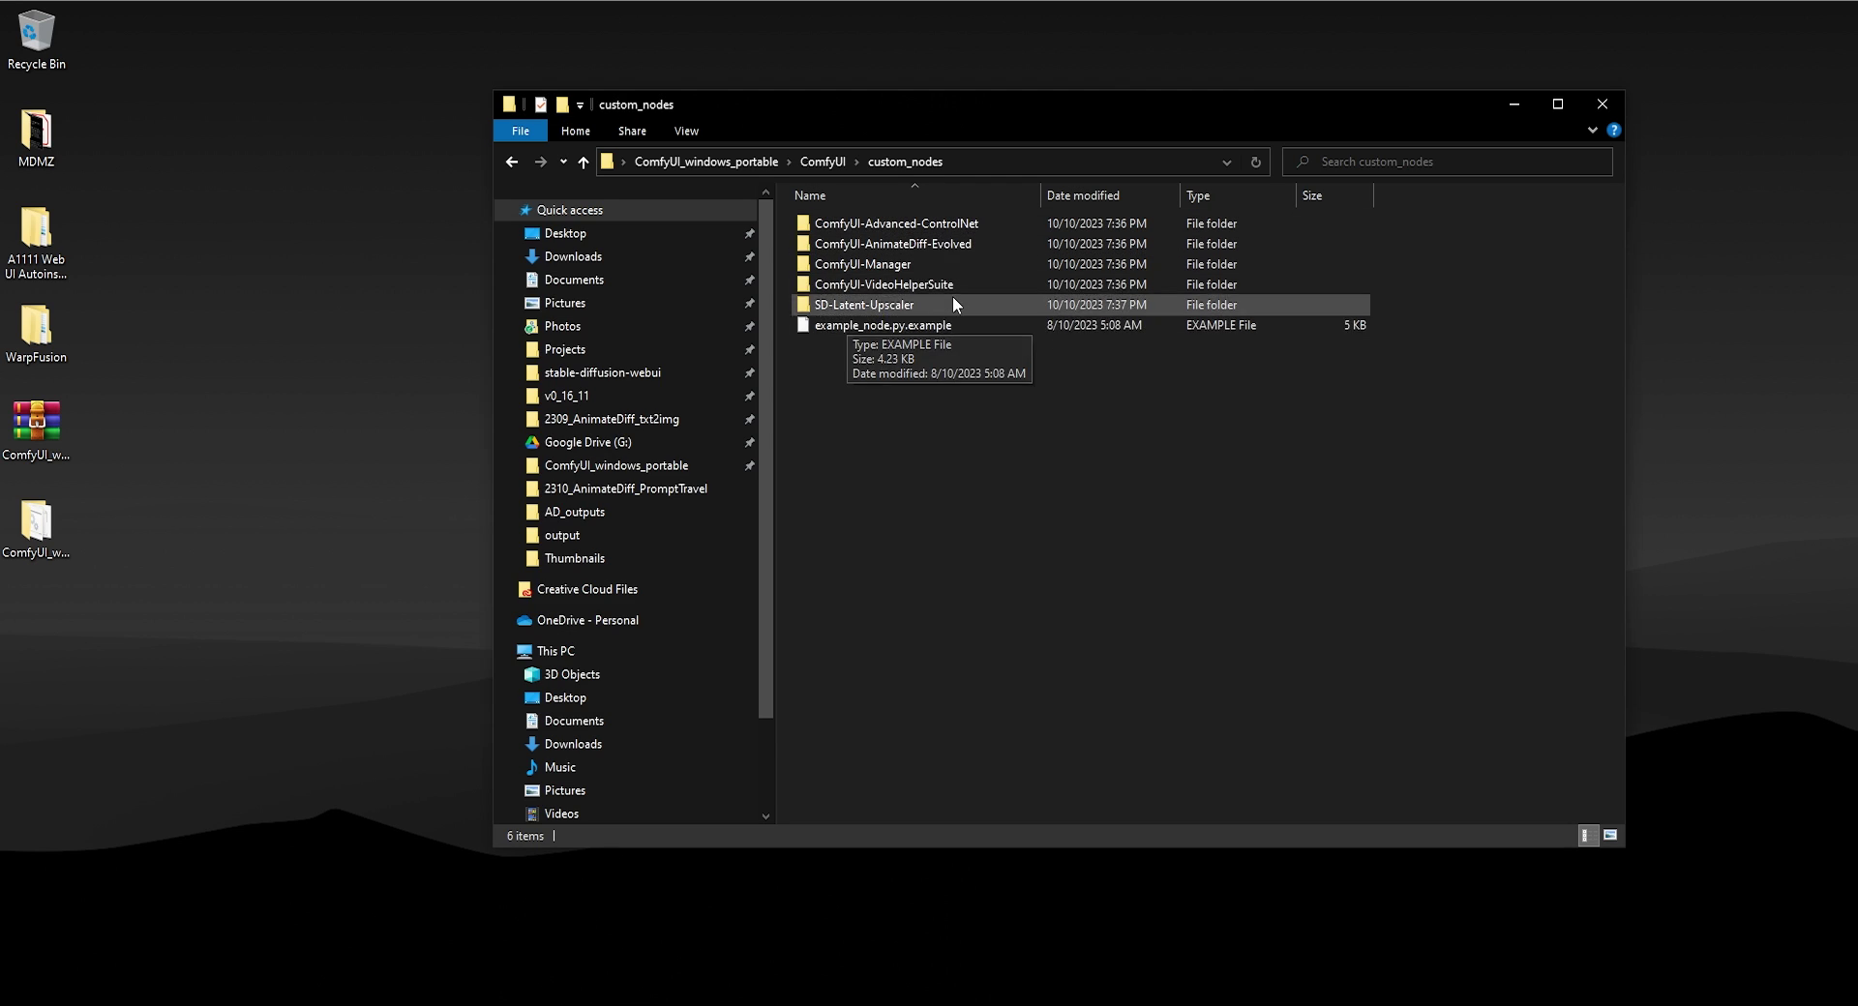
{"action": "left_click_drag", "start_coordinate": [960, 407], "coordinate": [909, 329]}
{"action": "left_click", "coordinate": [824, 160]}
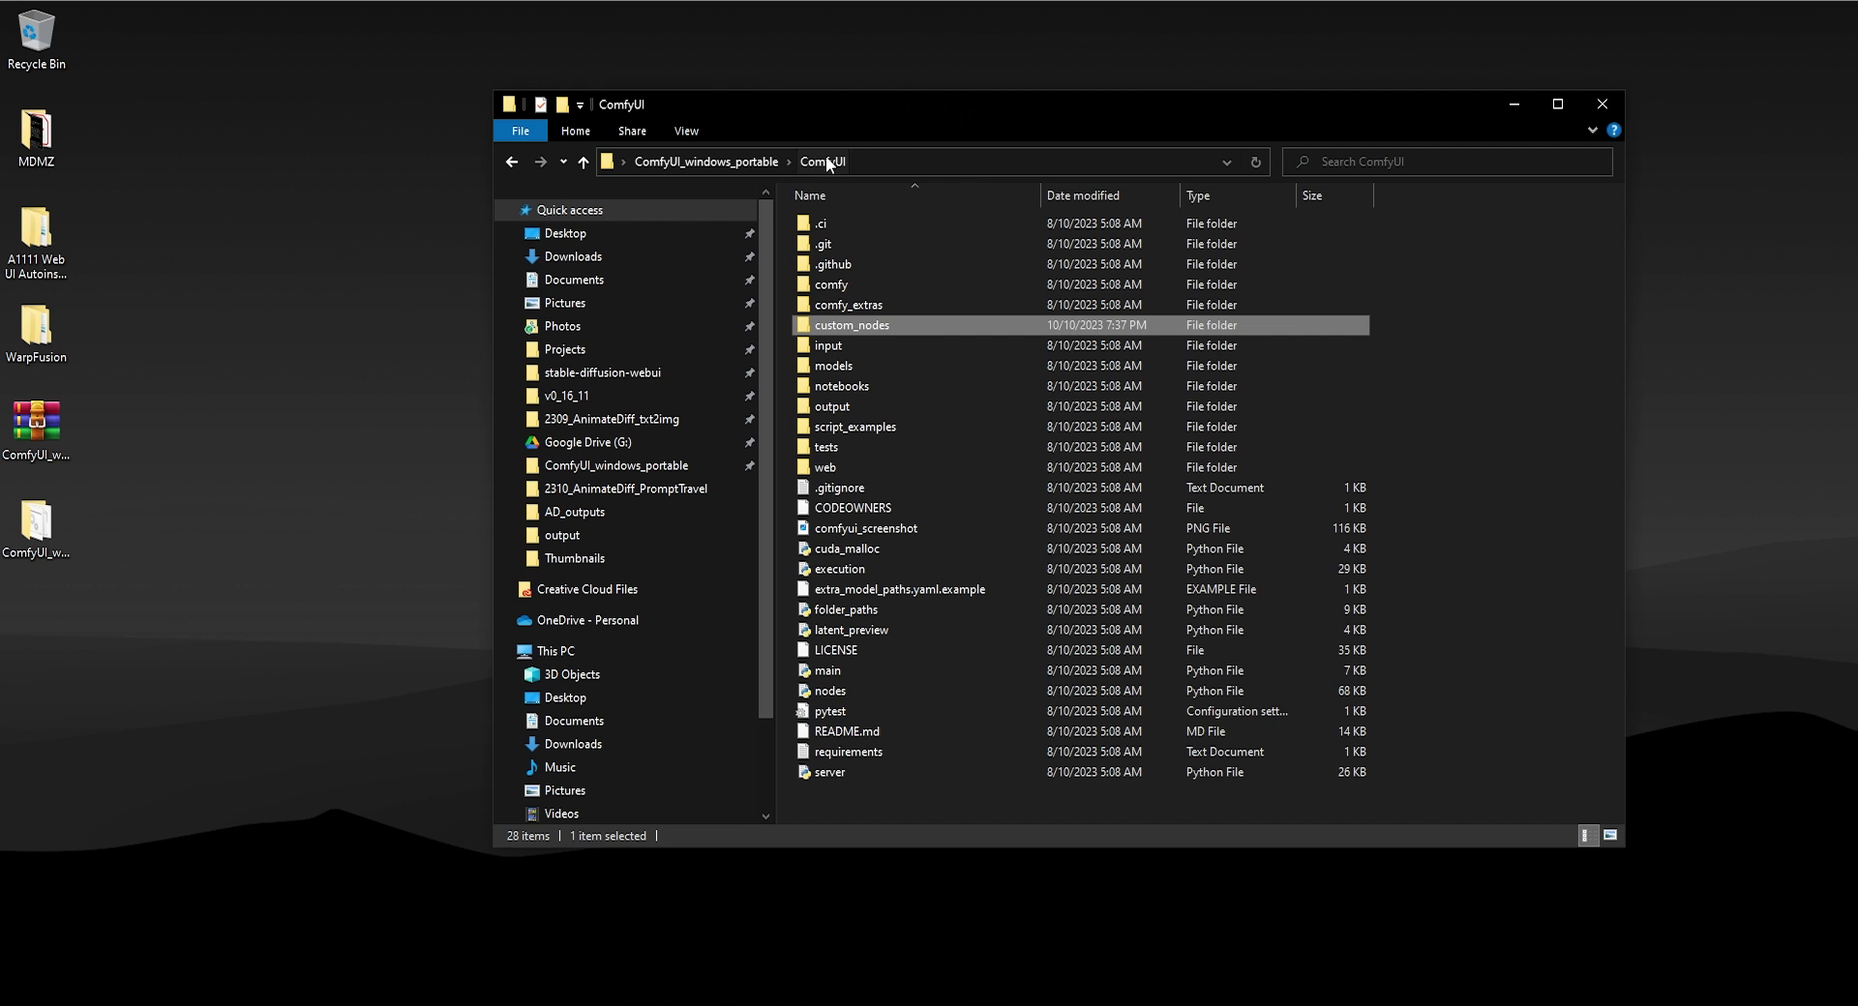
{"action": "left_click", "coordinate": [736, 159]}
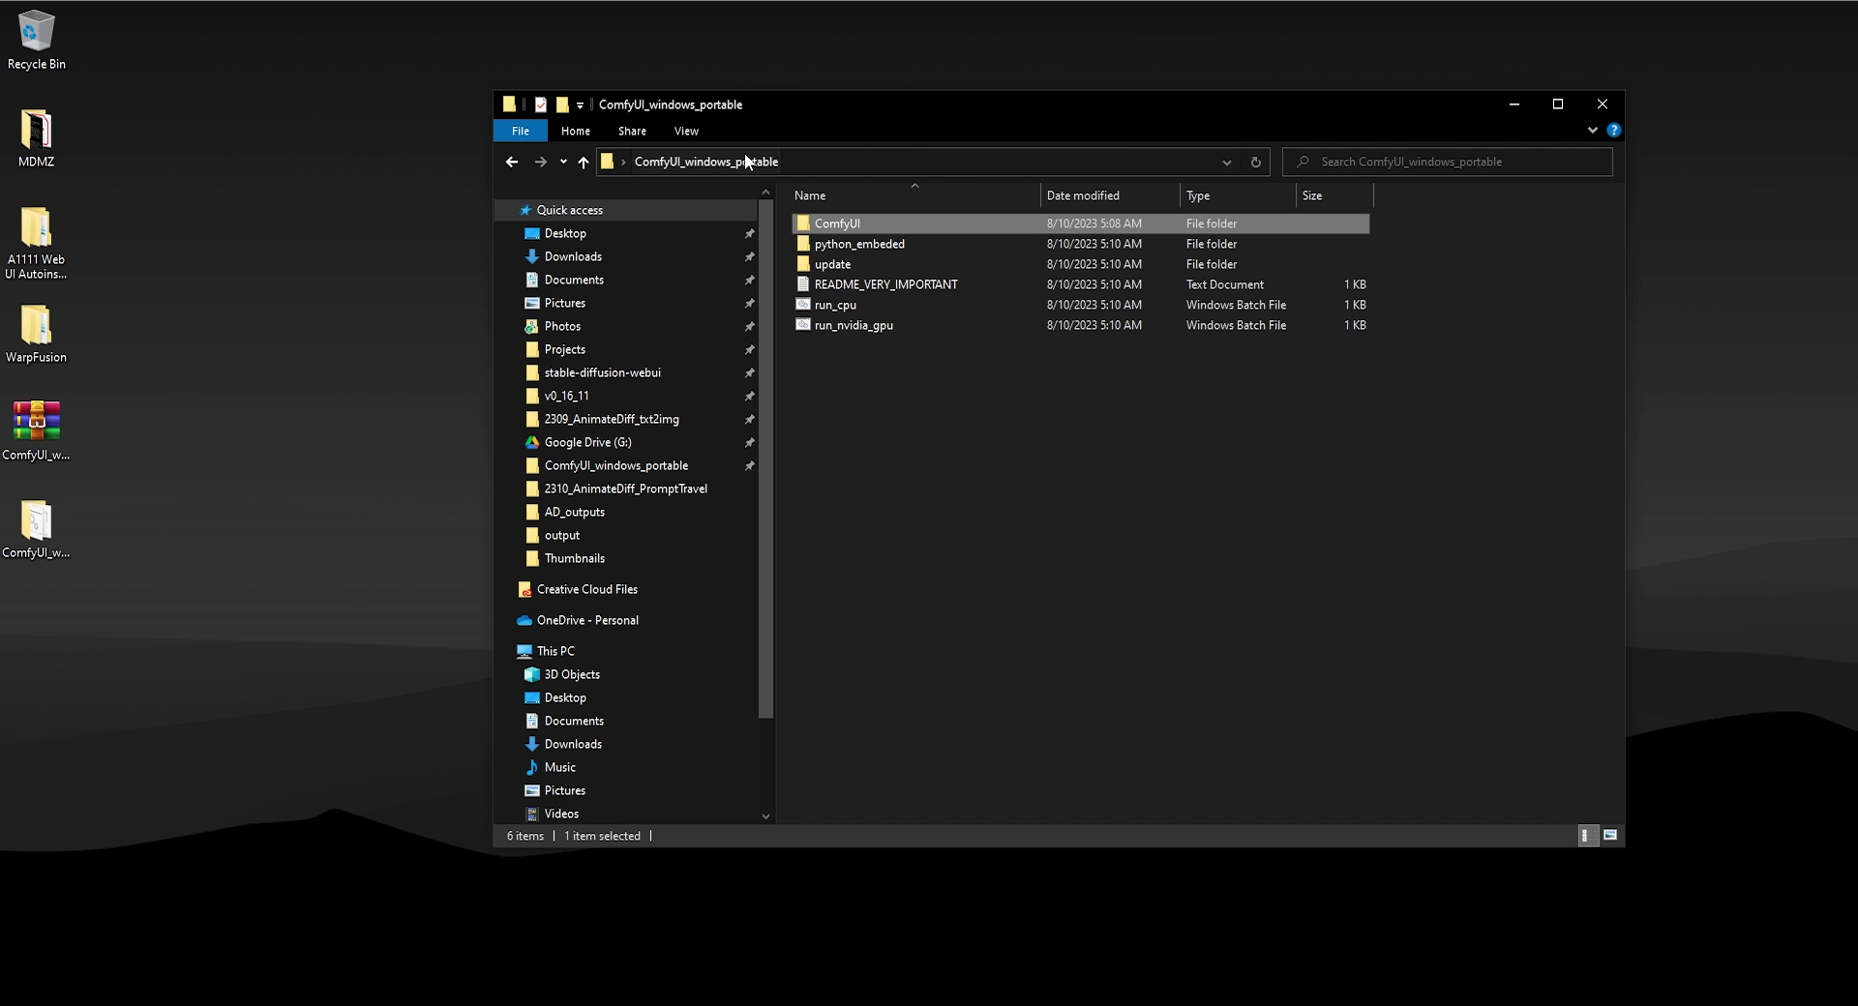
{"action": "double_click", "coordinate": [850, 327]}
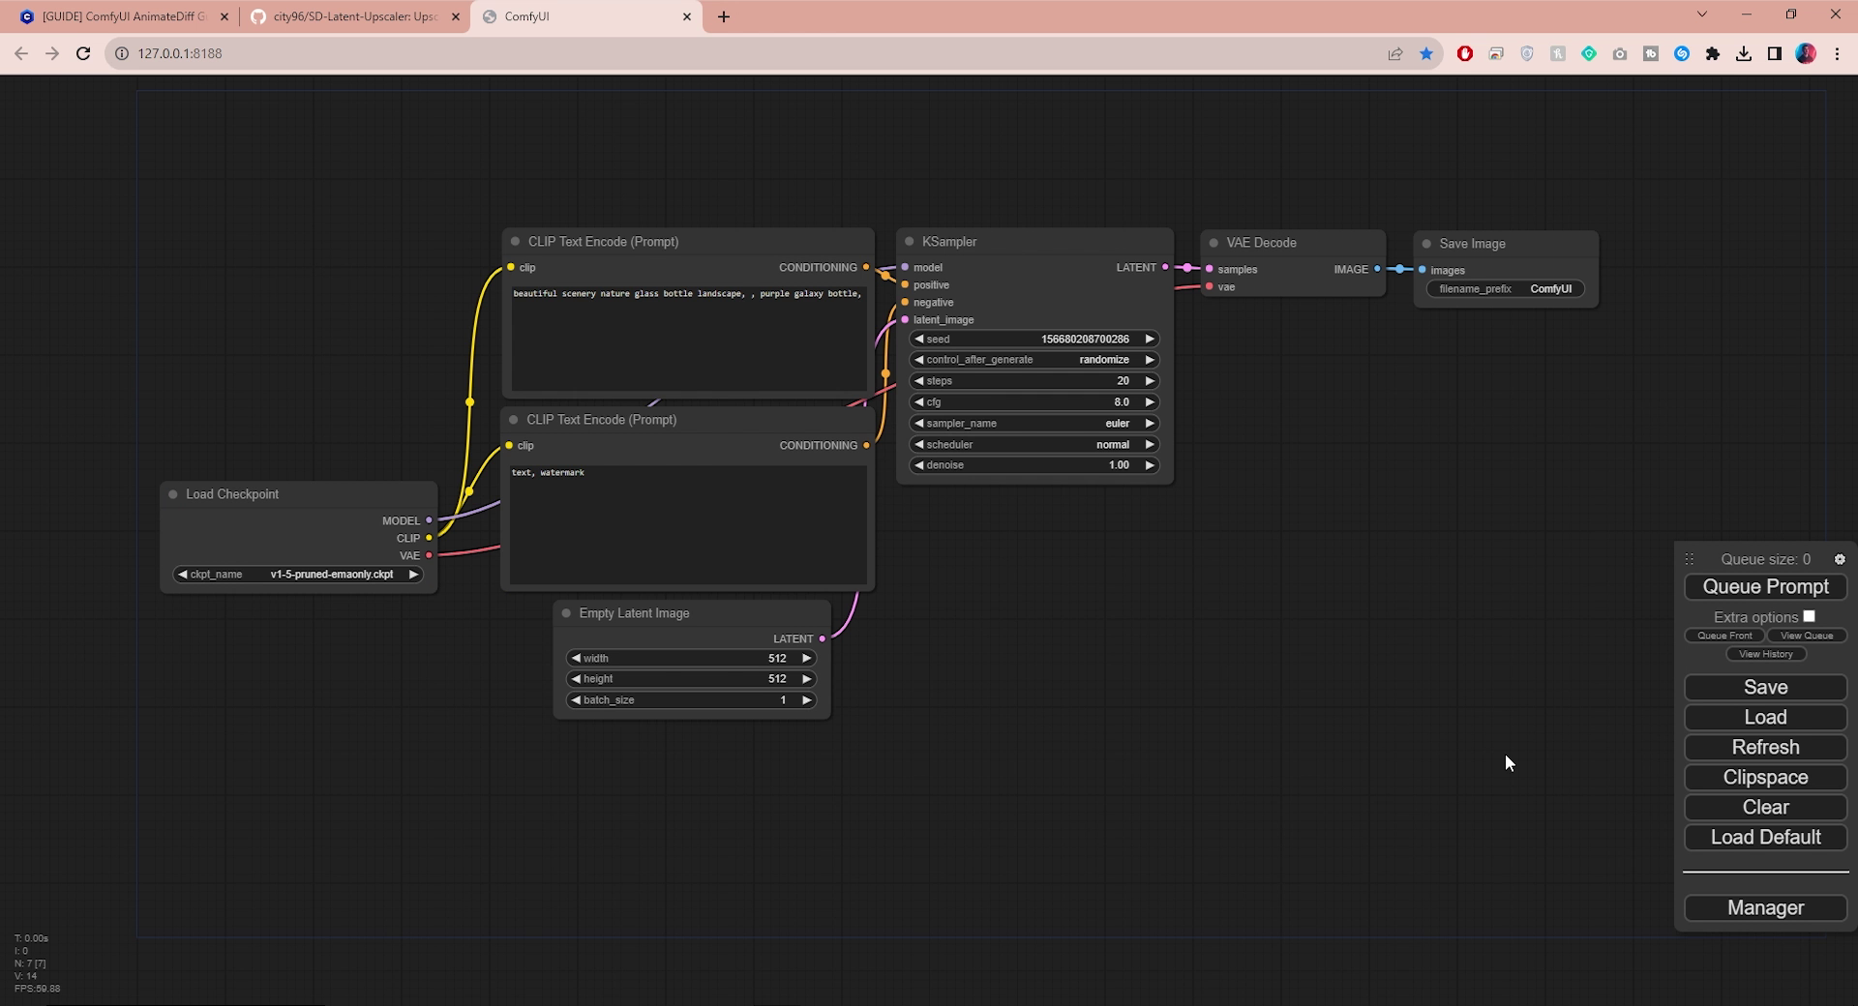
Confirm ControlNet Auxiliary Preprocessors and FizzNodes show as installed in Manager's custom node list
{"action": "left_click", "coordinate": [1765, 910]}
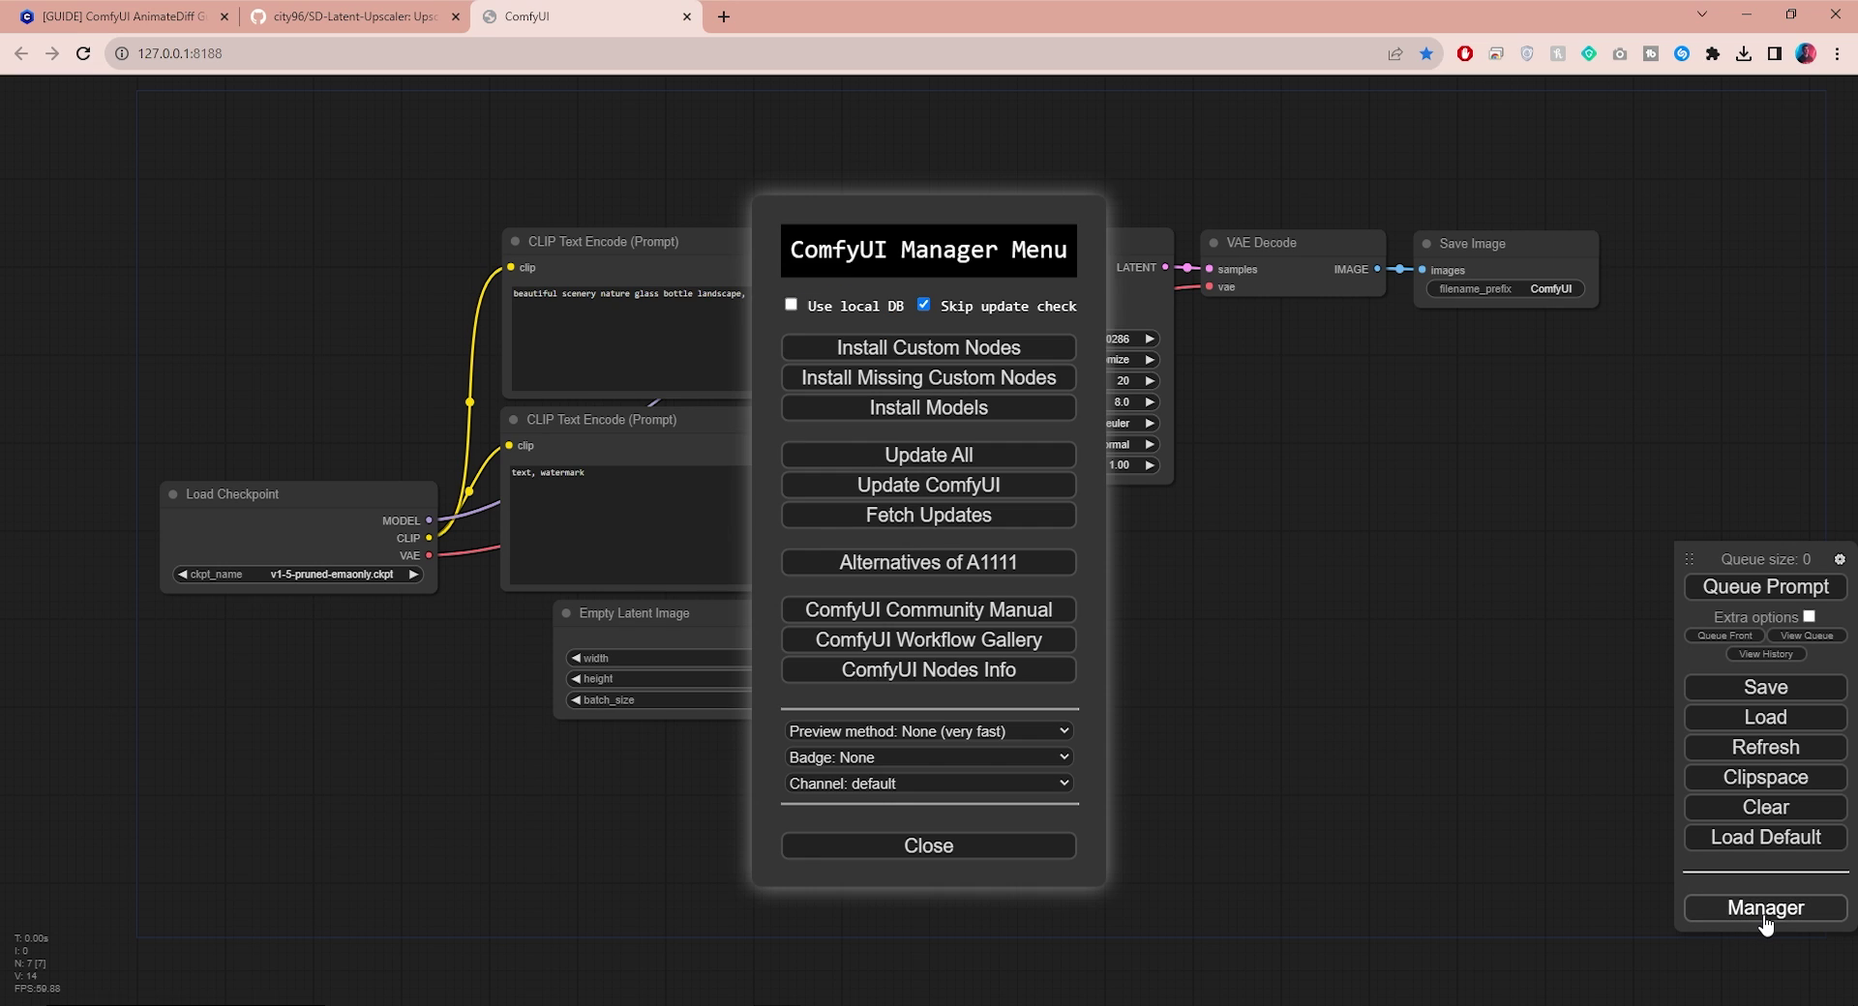
{"action": "left_click", "coordinate": [854, 348]}
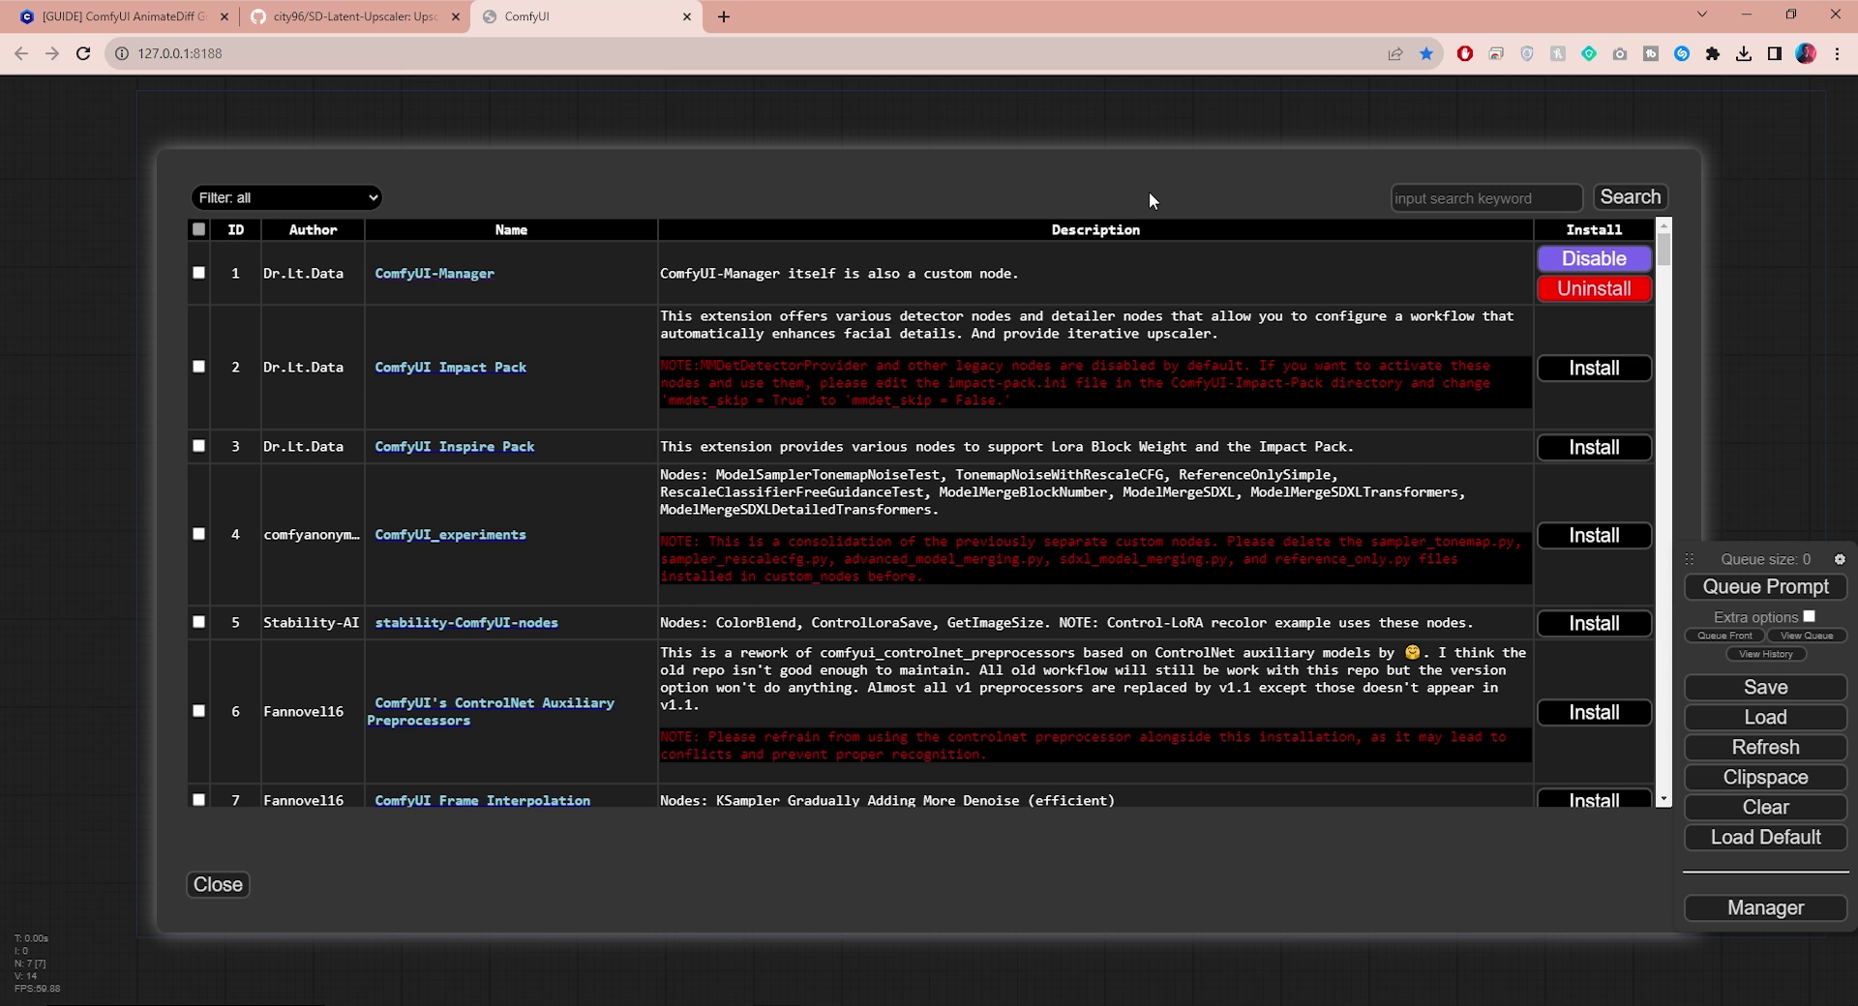
{"action": "left_click", "coordinate": [1466, 187]}
{"action": "type", "text": "auxiliary preprocessors"}
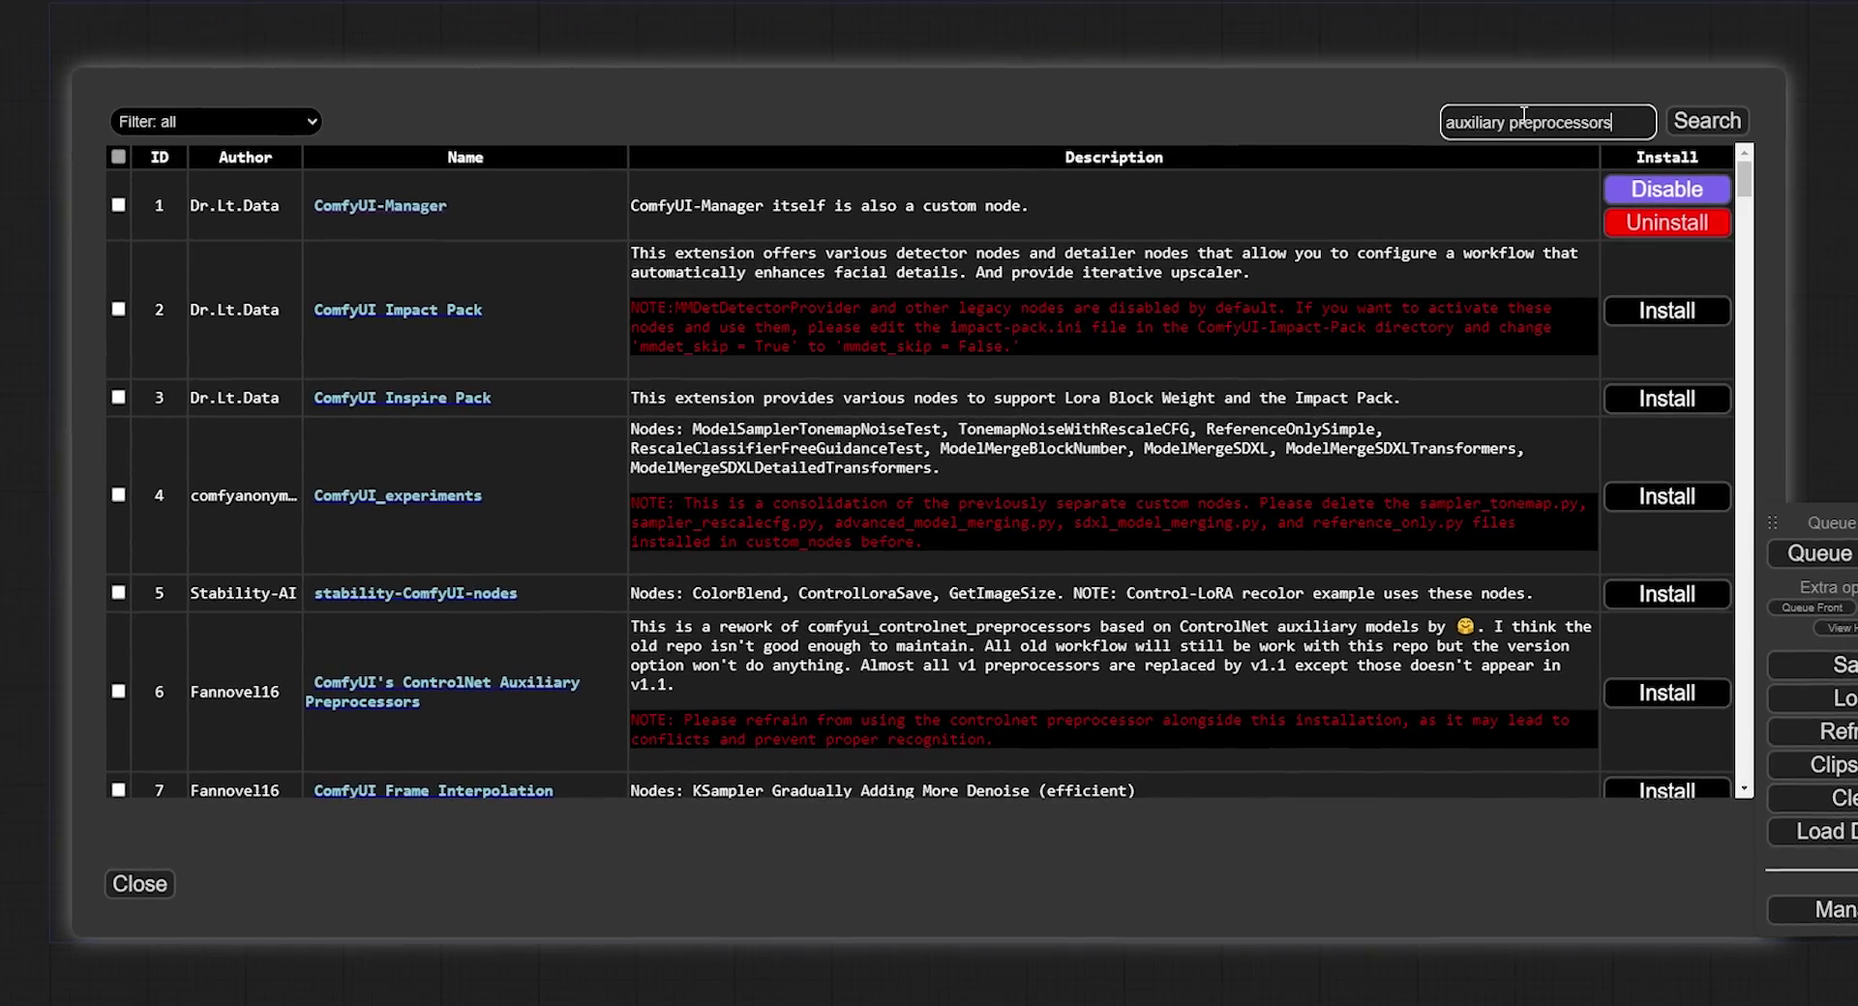
{"action": "key", "text": "Return"}
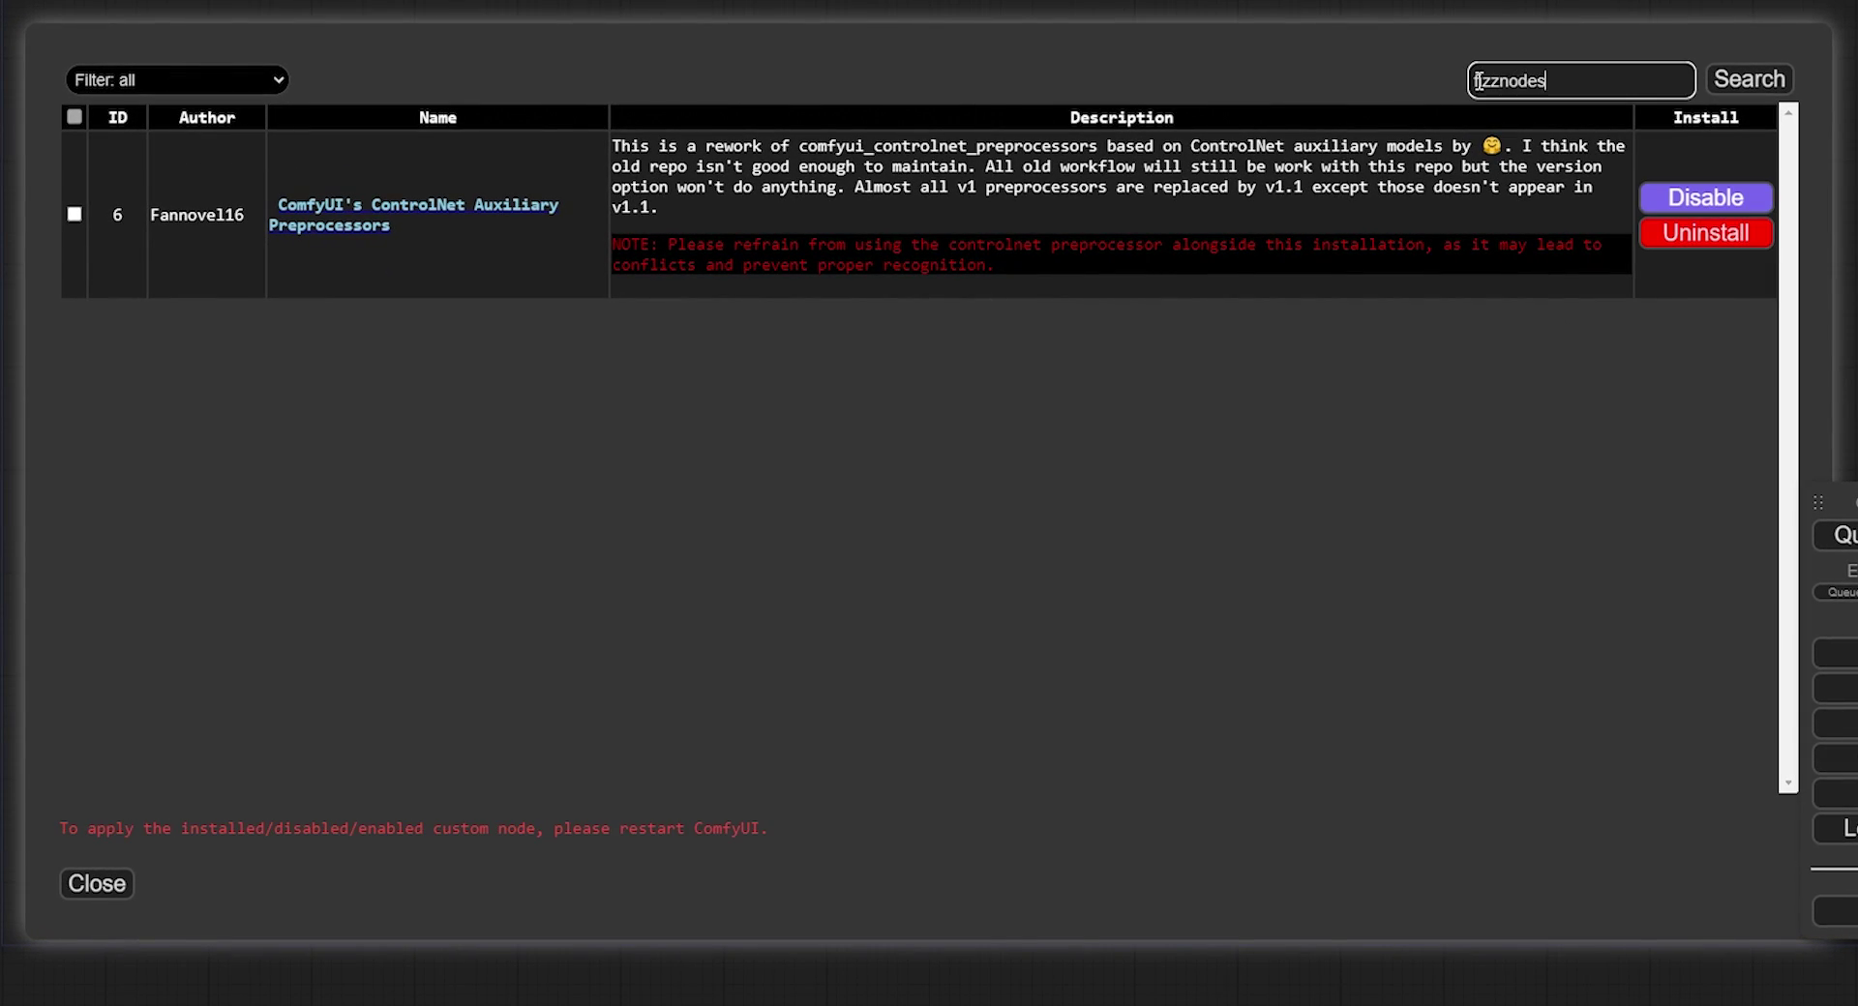
{"action": "left_click", "coordinate": [1767, 89]}
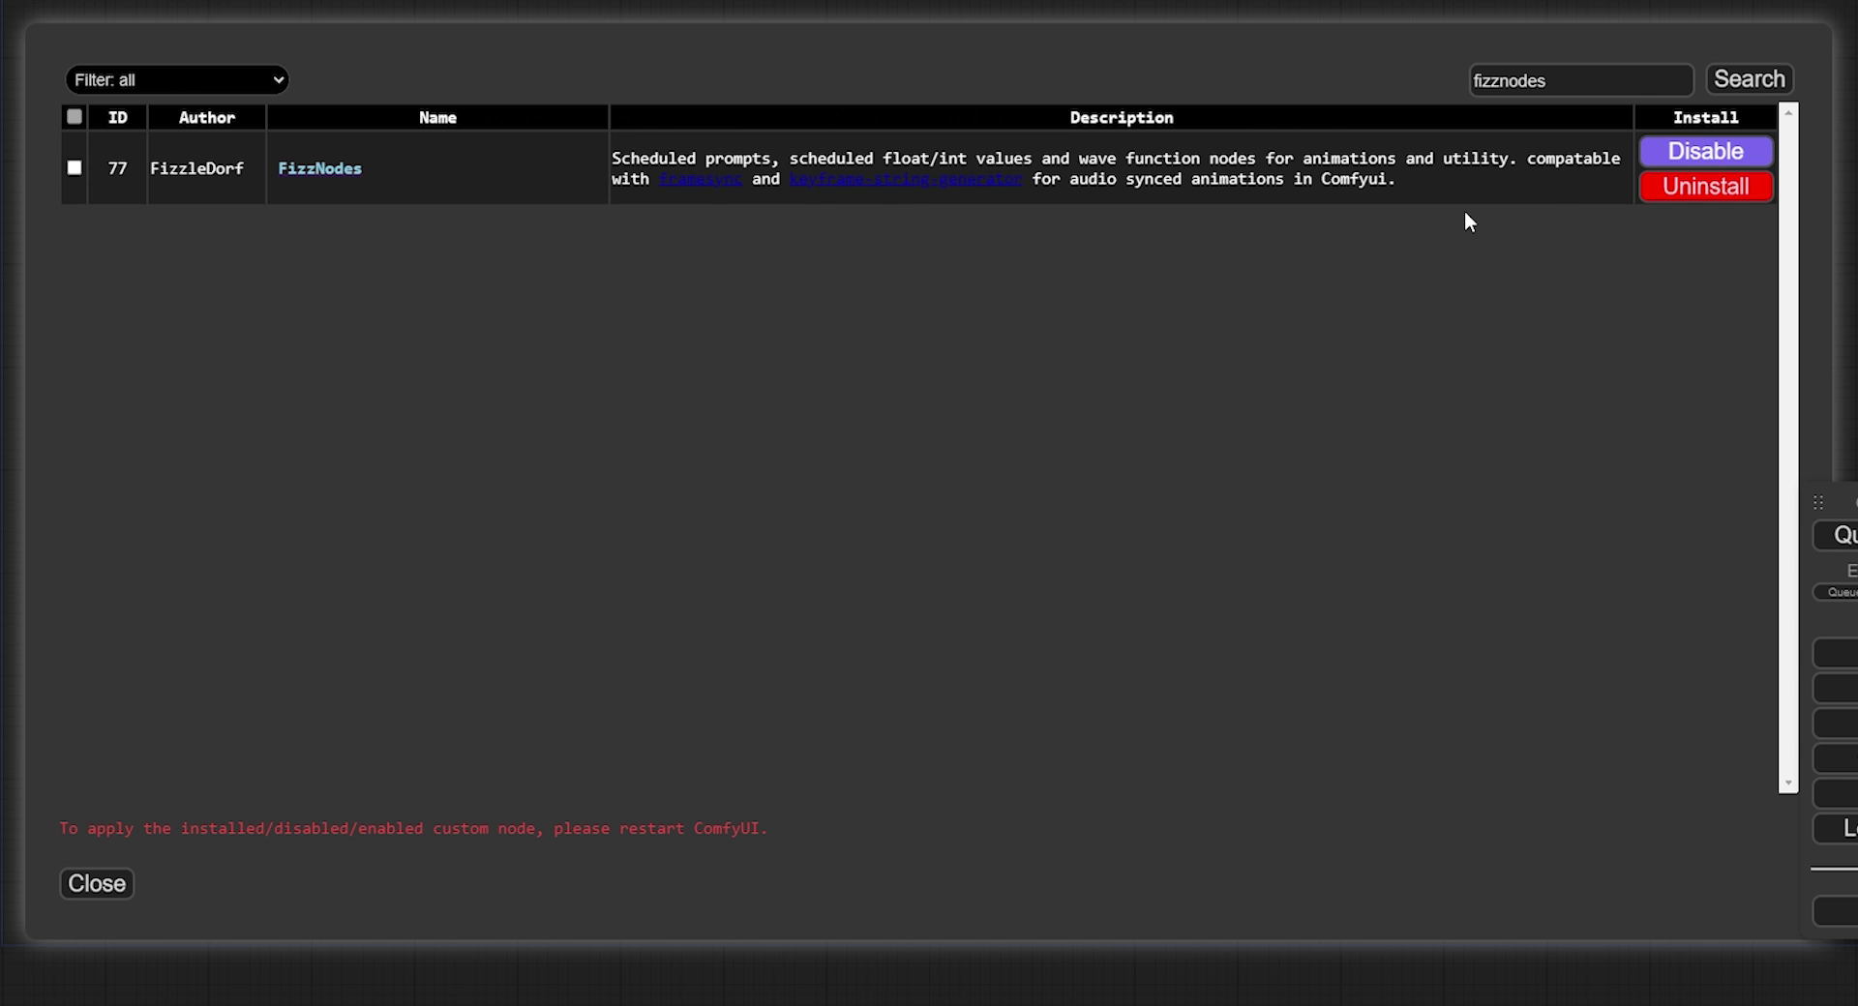
{"action": "left_click", "coordinate": [100, 895]}
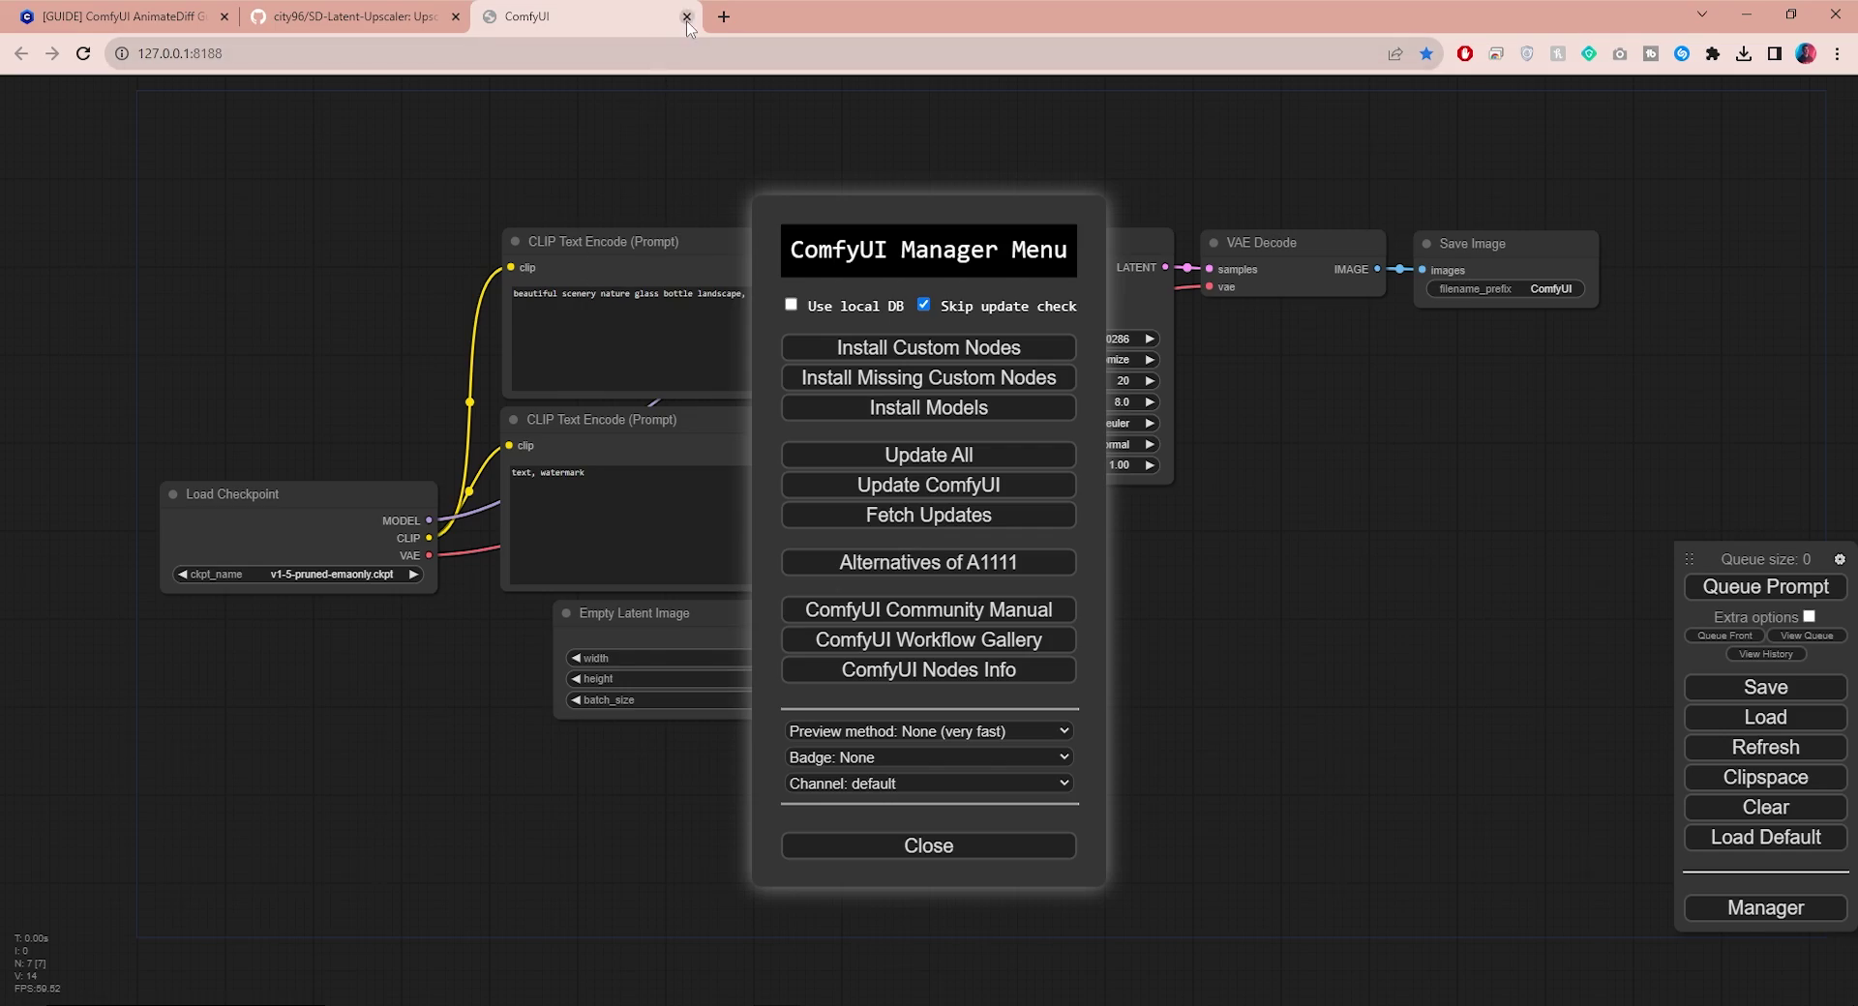
Close the ComfyUI tab and bring up the A-Zovya RPG Artist Tools model page
{"action": "left_click", "coordinate": [687, 18]}
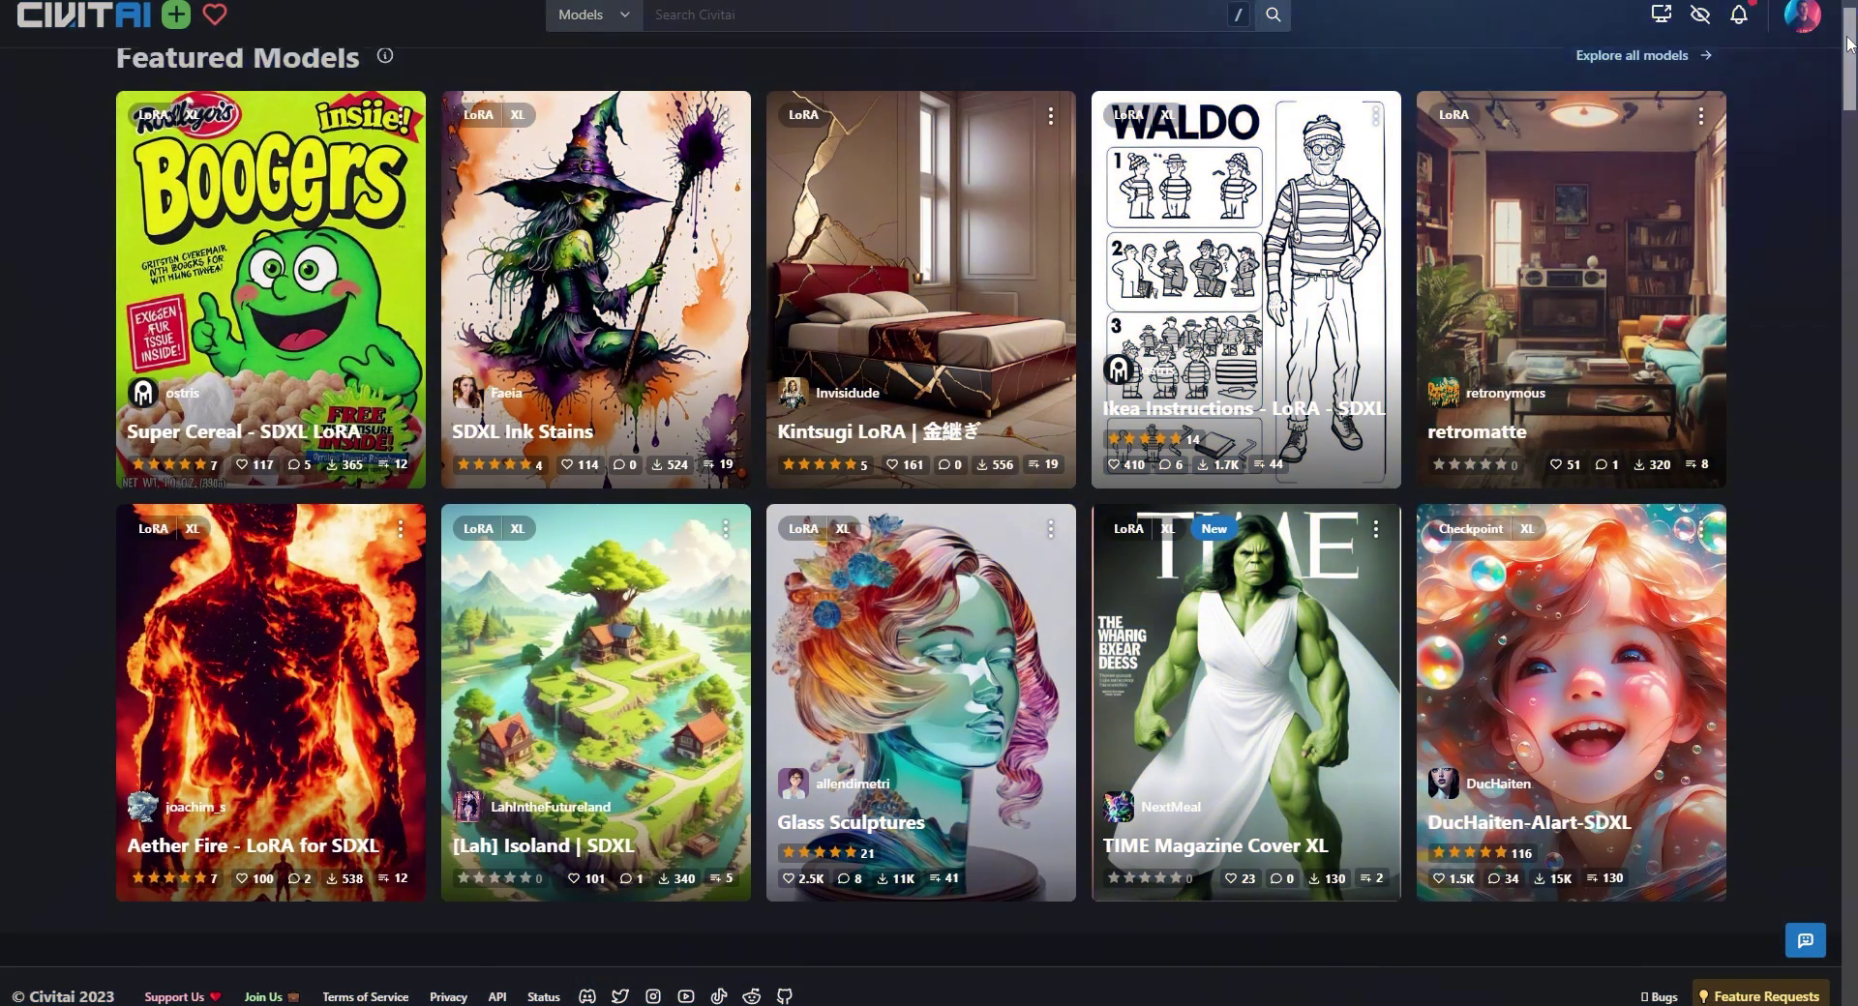
{"action": "scroll", "coordinate": [929, 503], "scroll_direction": "down", "scroll_amount": 2}
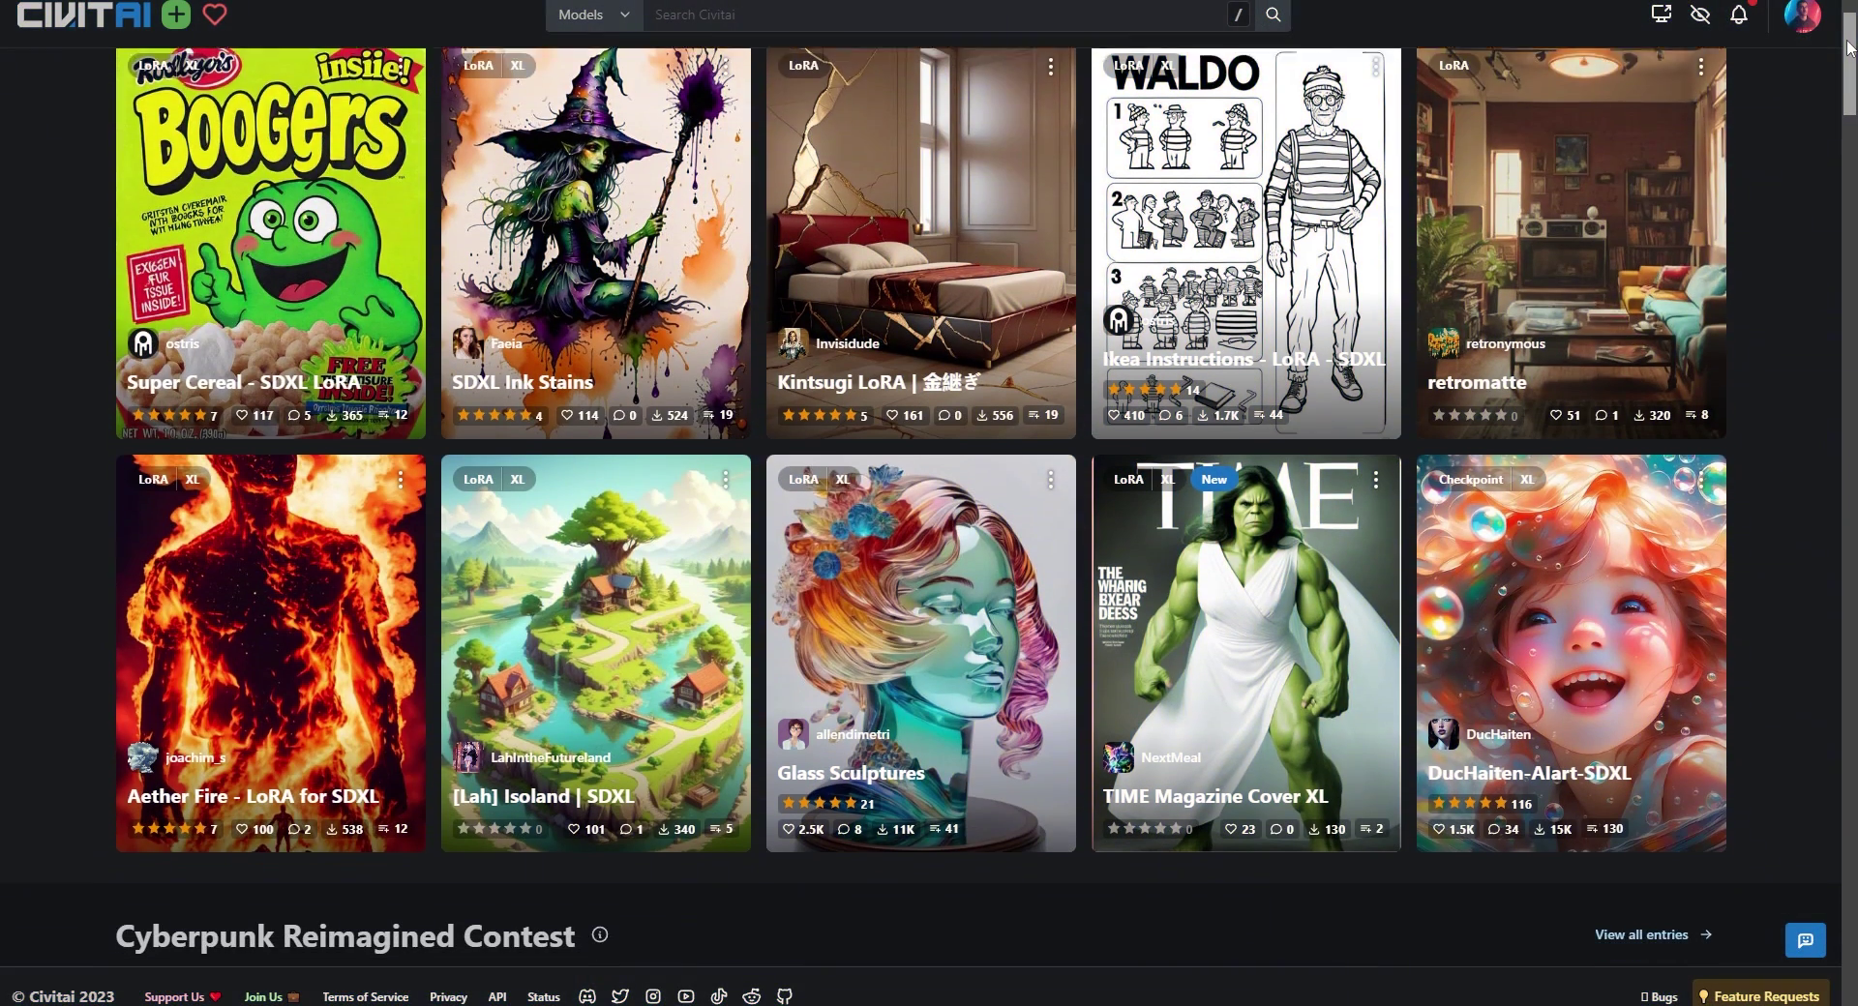
{"action": "left_click_drag", "start_coordinate": [1848, 49], "coordinate": [1852, 503]}
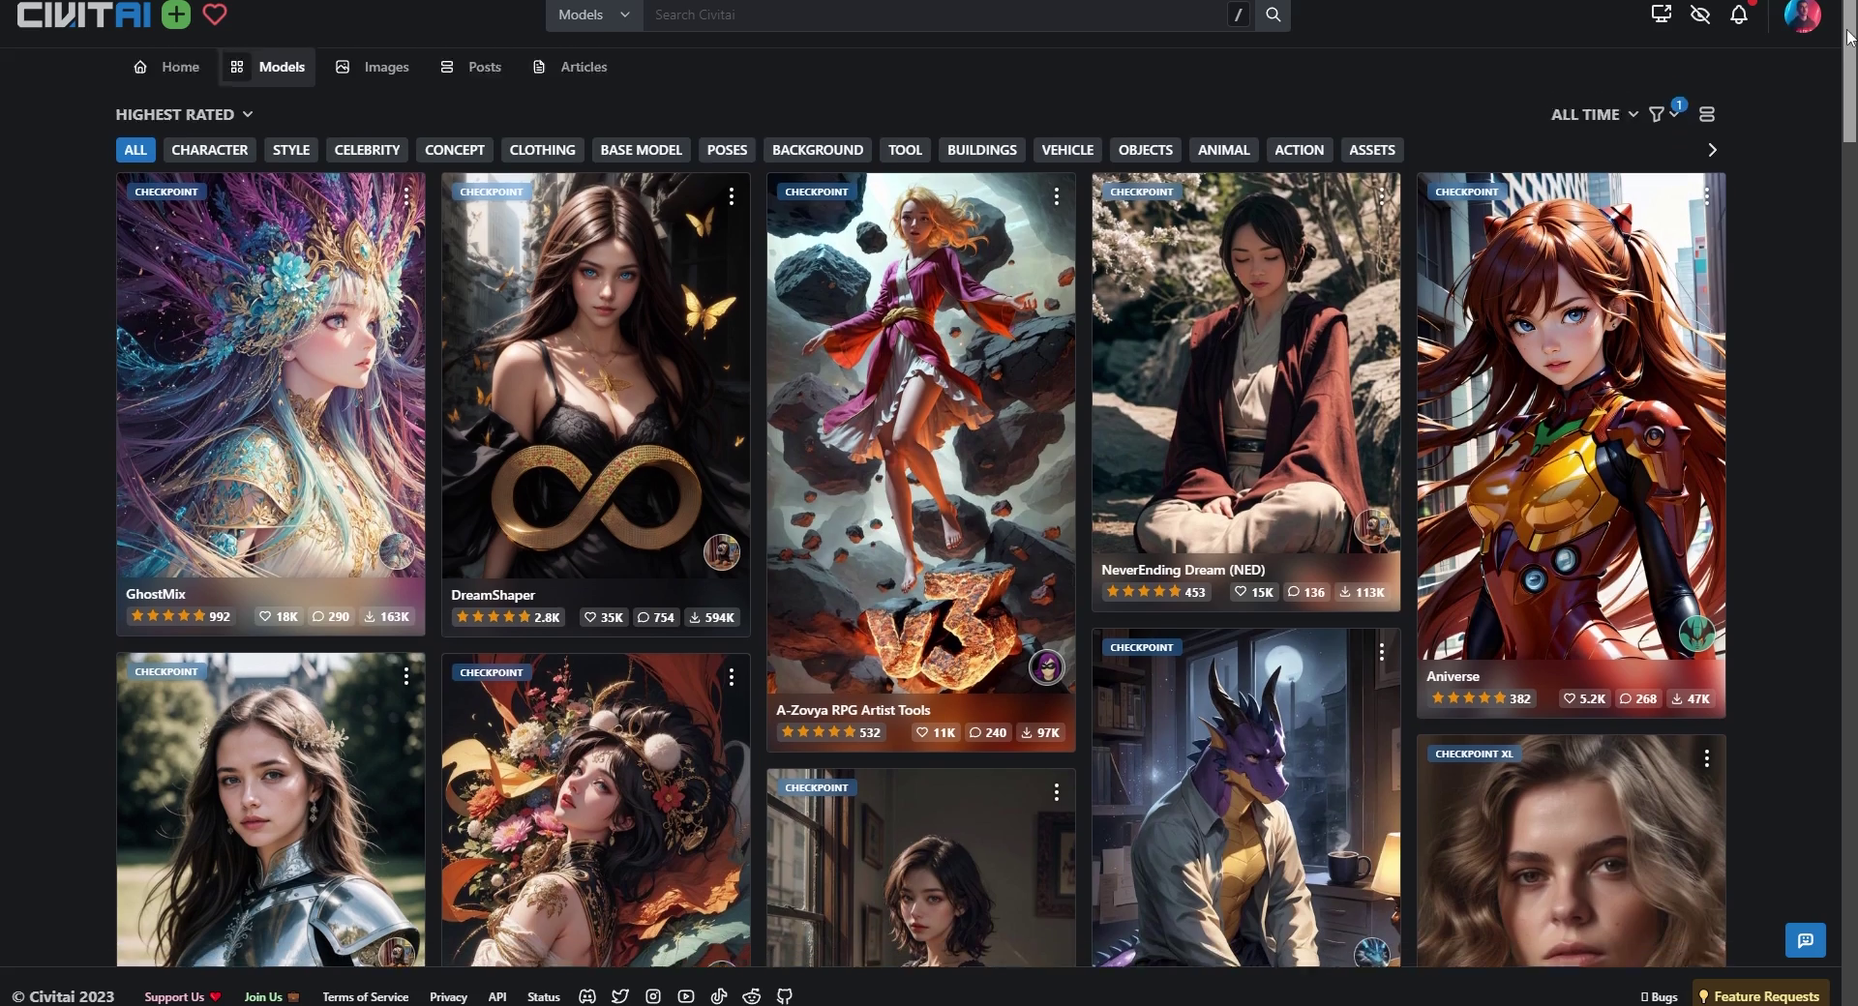
{"action": "scroll", "coordinate": [1851, 58], "scroll_direction": "down", "scroll_amount": 2}
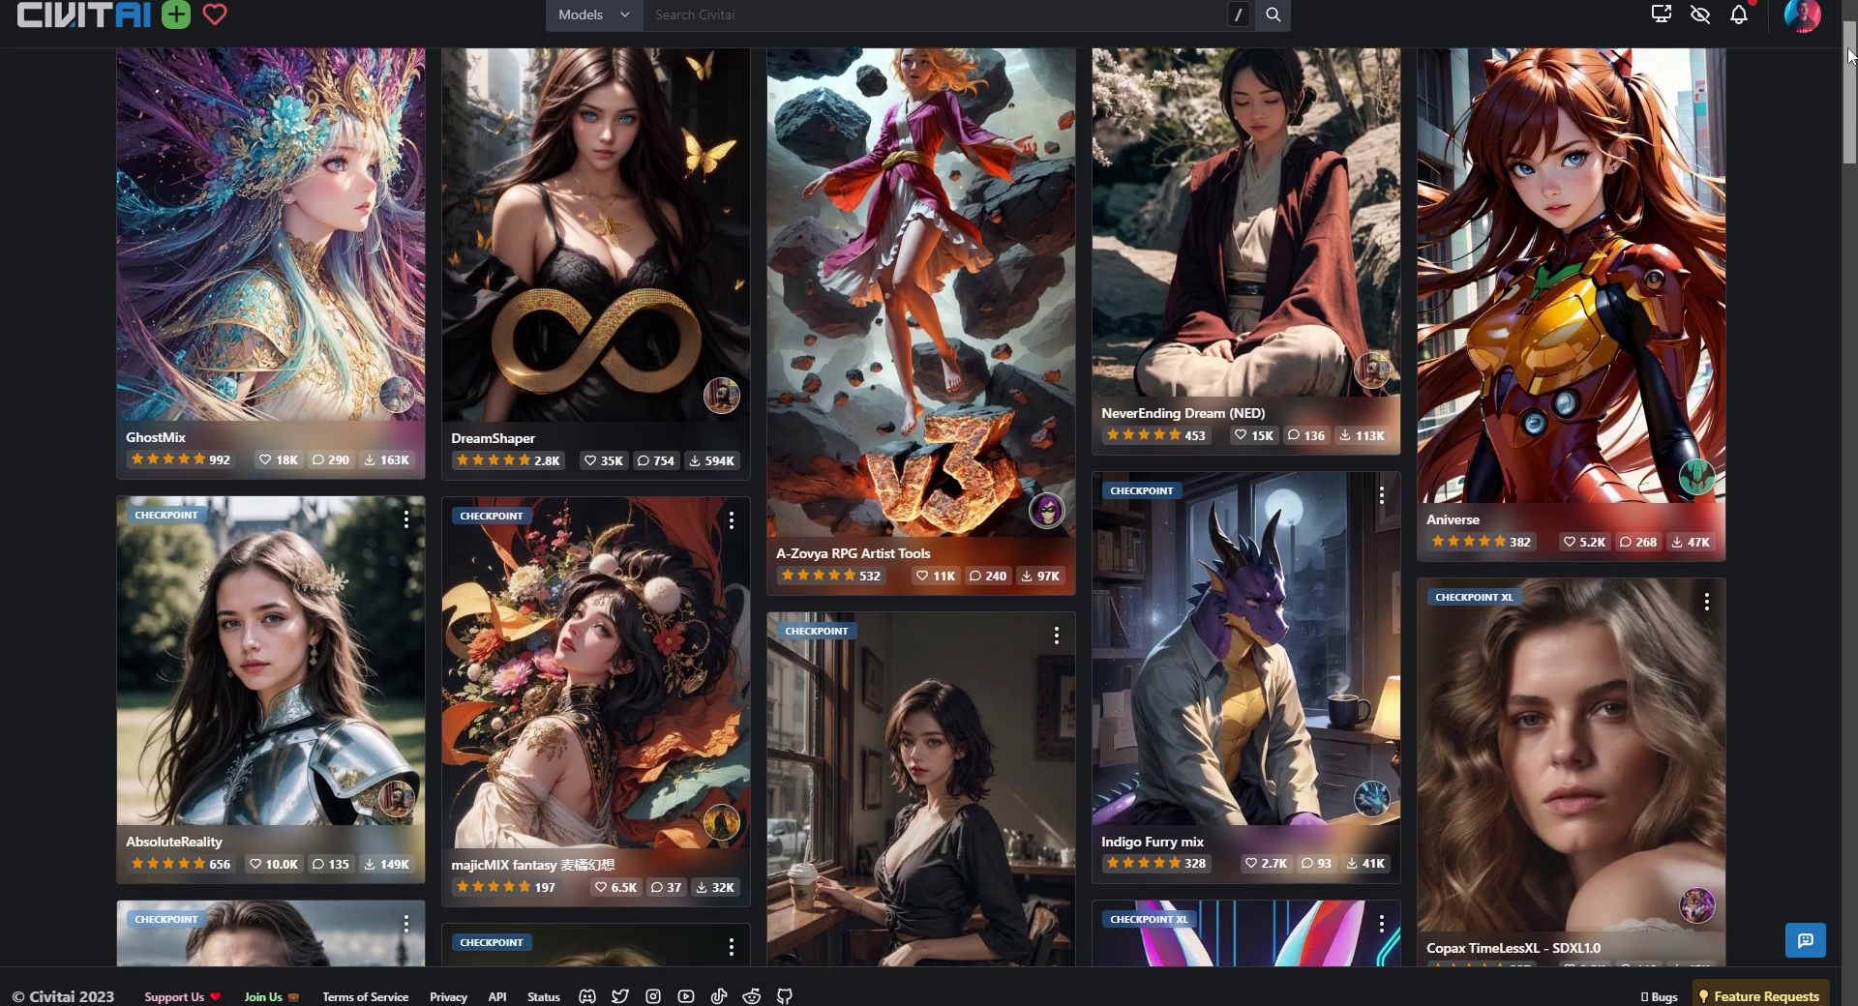
{"action": "left_click_drag", "start_coordinate": [1850, 56], "coordinate": [1851, 109]}
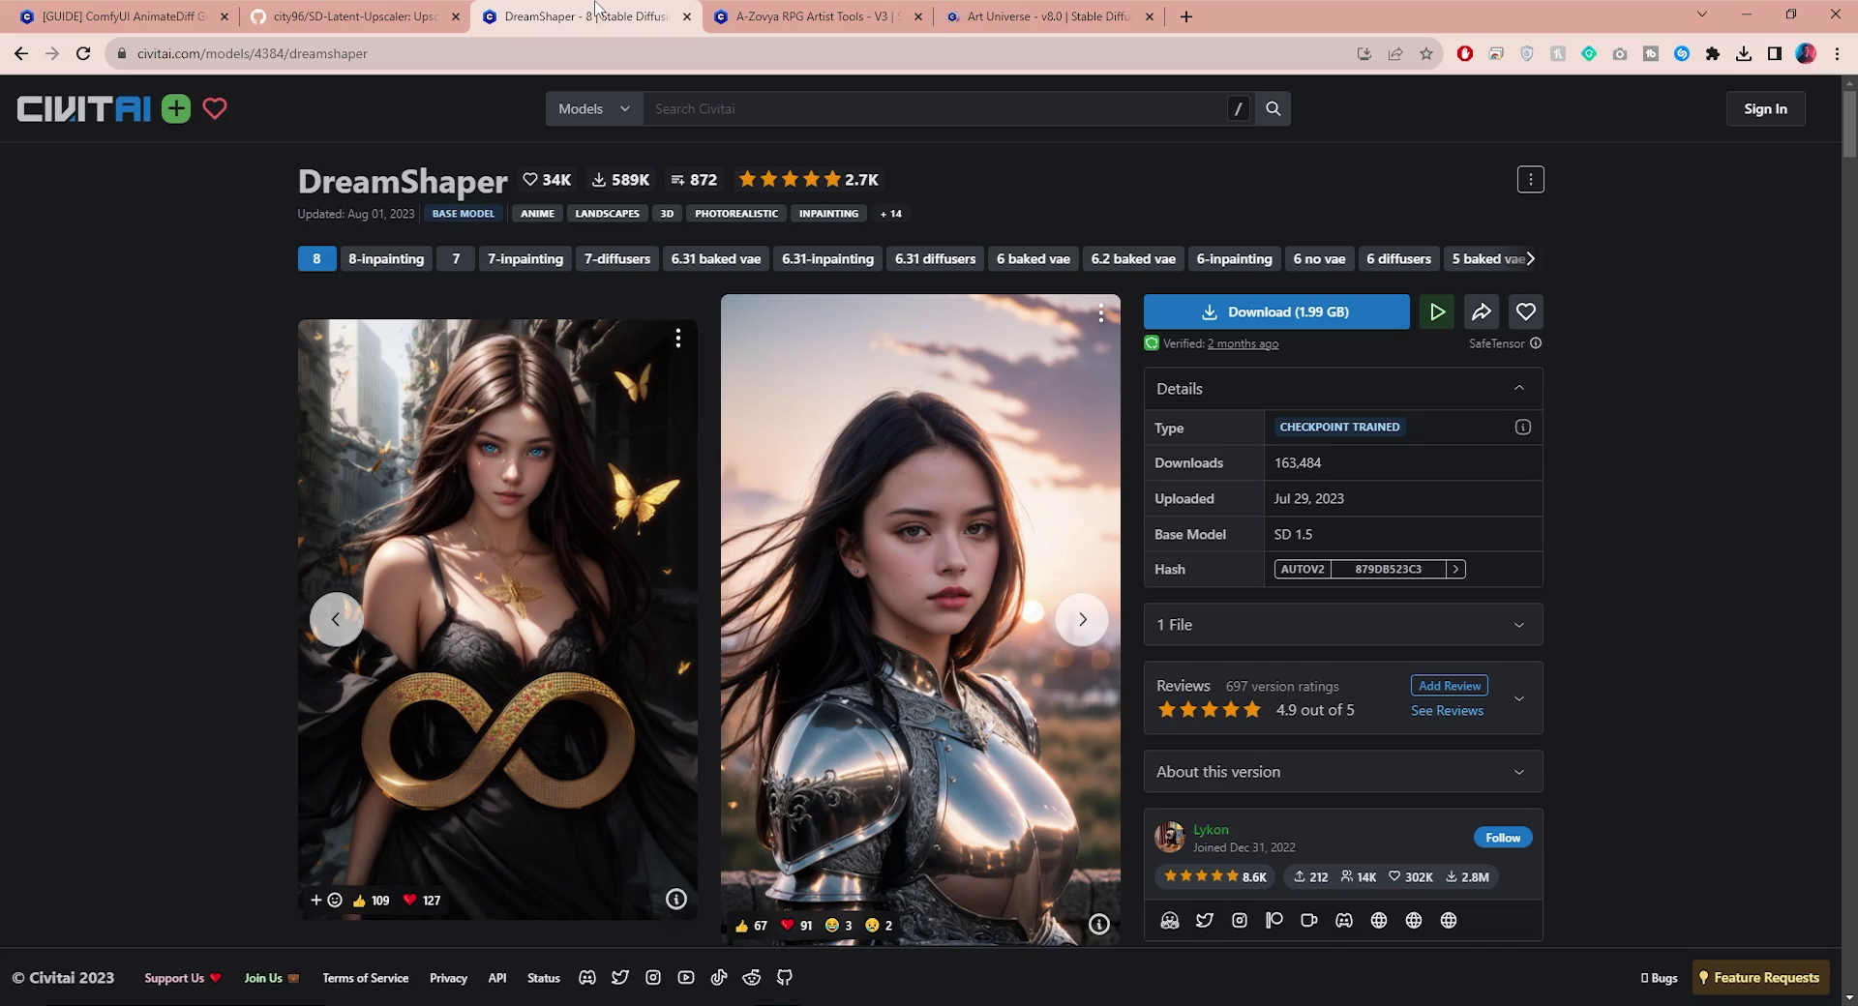
{"action": "left_click", "coordinate": [1060, 10]}
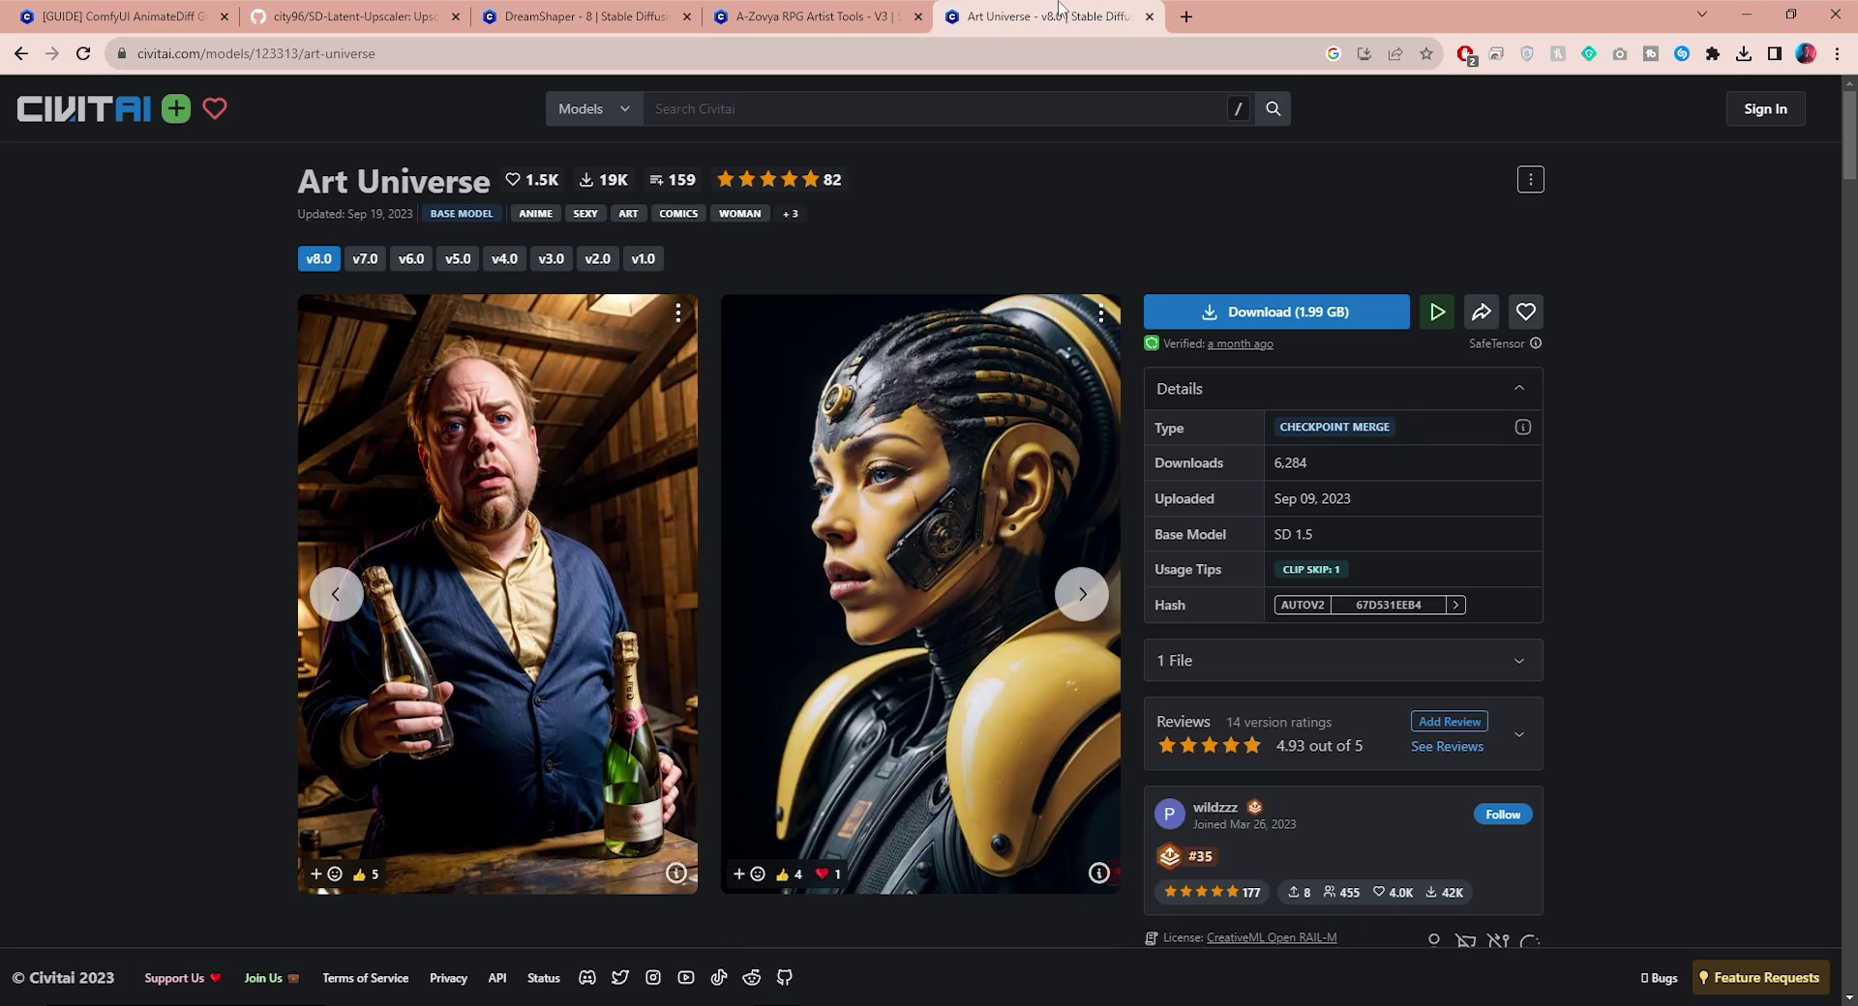
{"action": "left_click", "coordinate": [742, 10]}
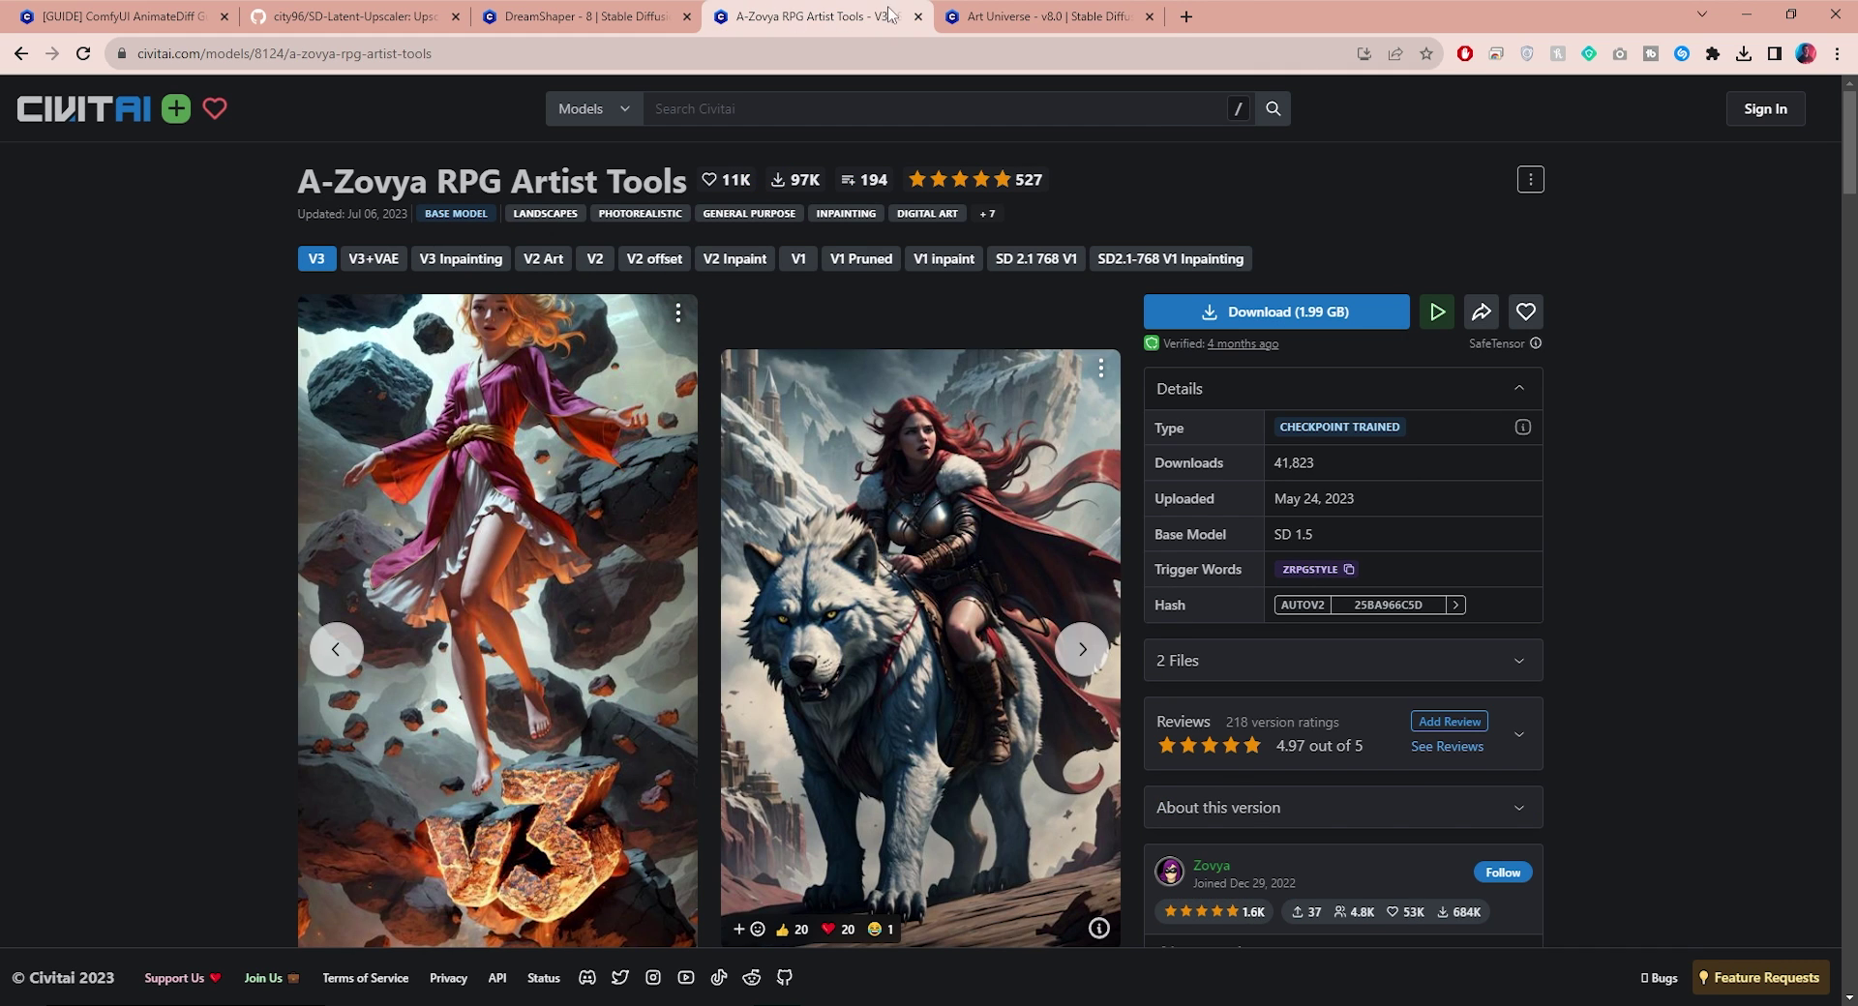
Save the A-Zovya RPG Artist Tools V3 checkpoint into ComfyUI\models\checkpoints
{"action": "right_click", "coordinate": [1299, 323]}
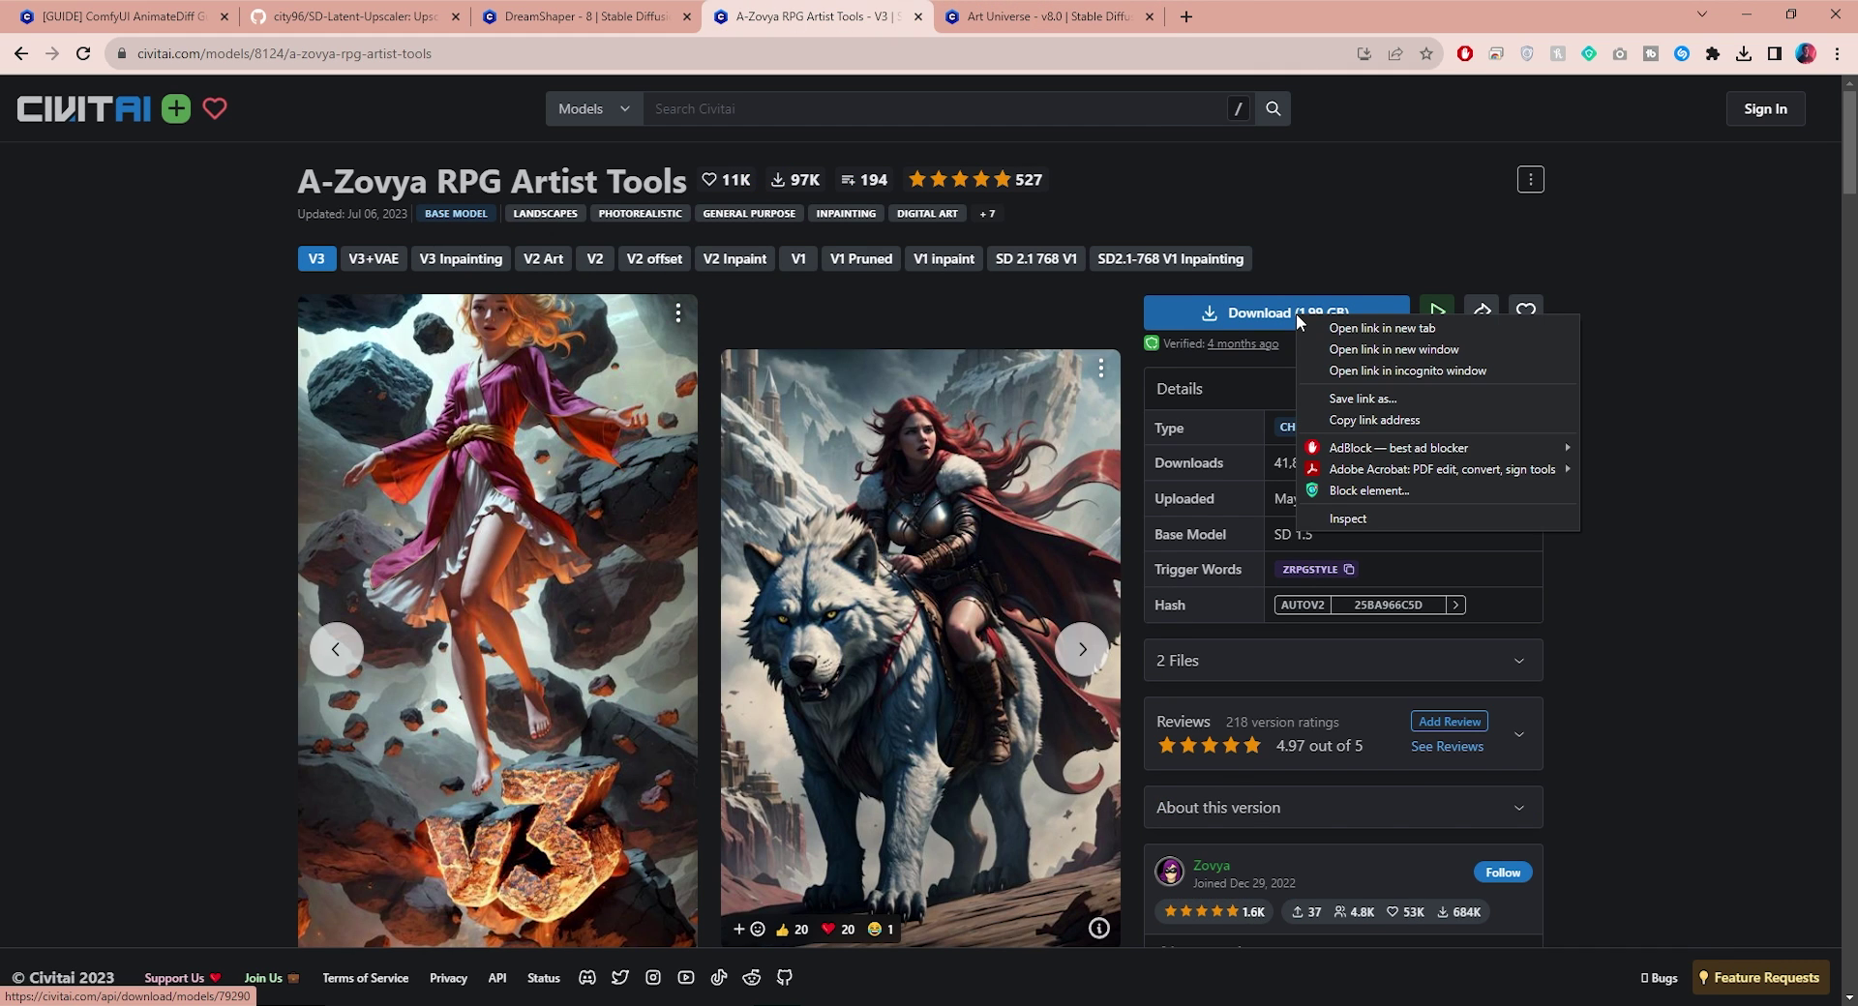
{"action": "left_click", "coordinate": [1368, 399]}
{"action": "double_click", "coordinate": [641, 363]}
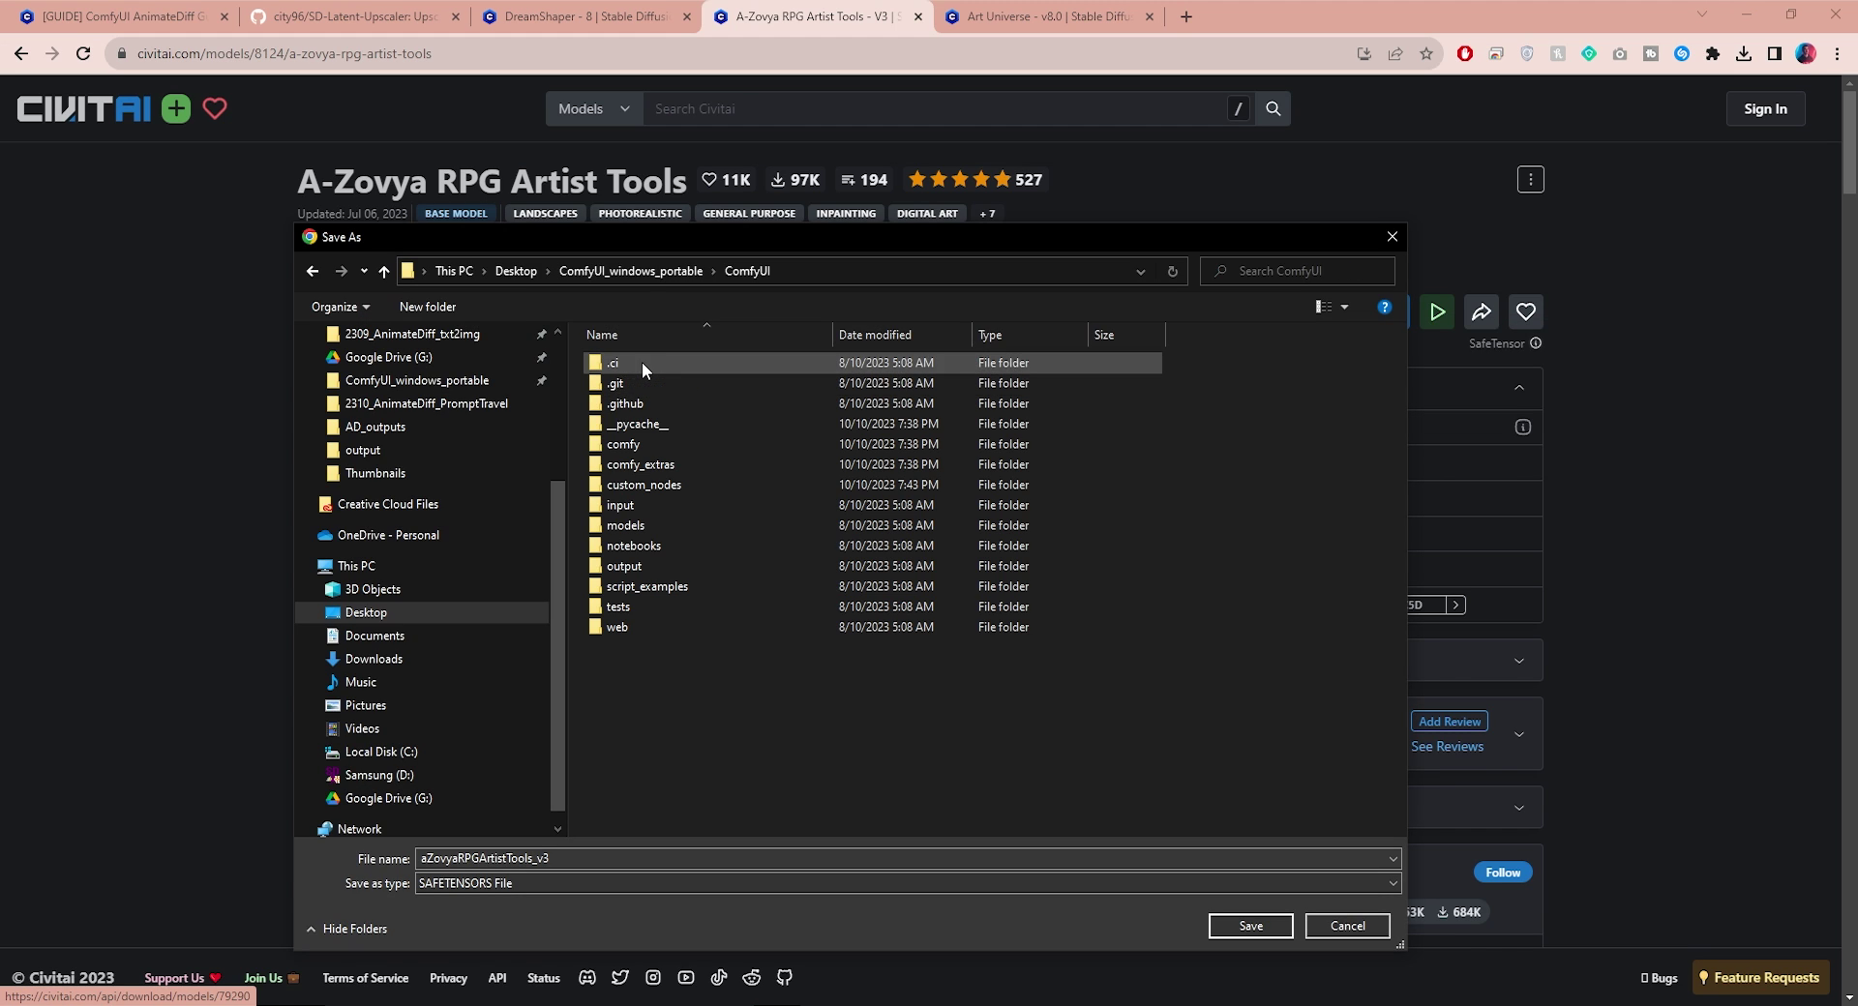
{"action": "double_click", "coordinate": [635, 525]}
{"action": "double_click", "coordinate": [627, 364]}
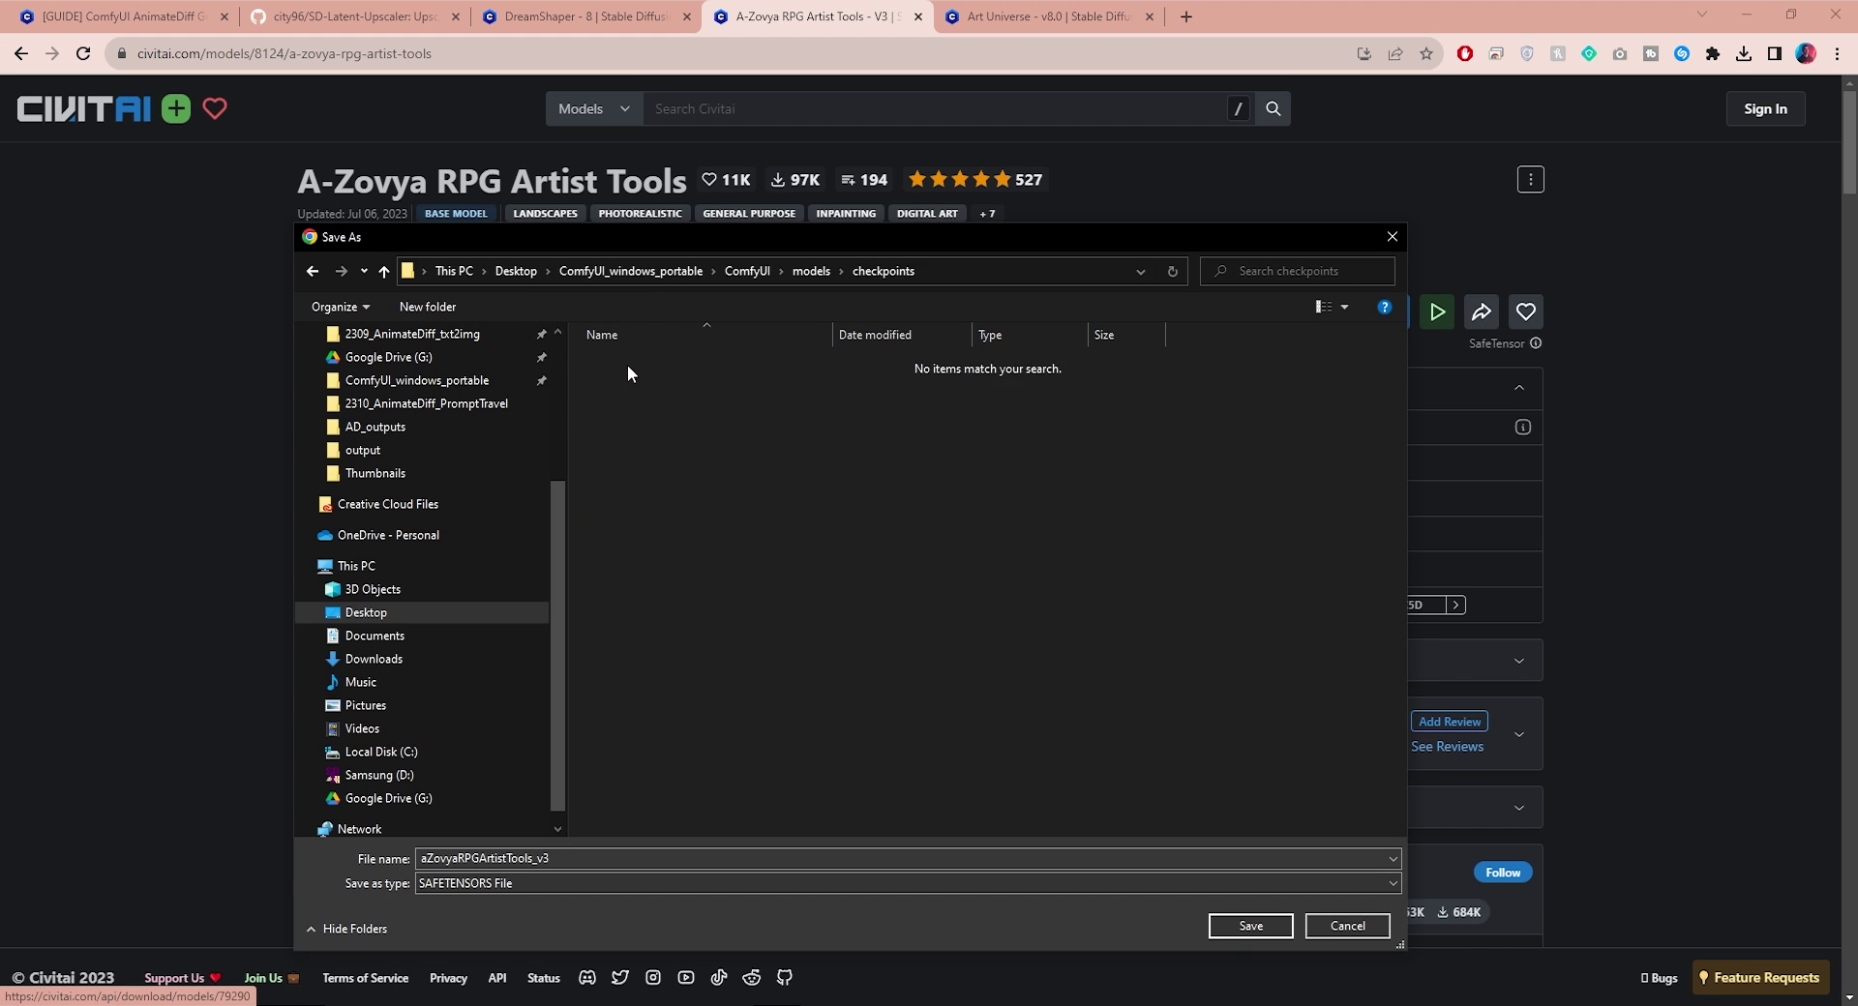
{"action": "left_click", "coordinate": [1246, 927]}
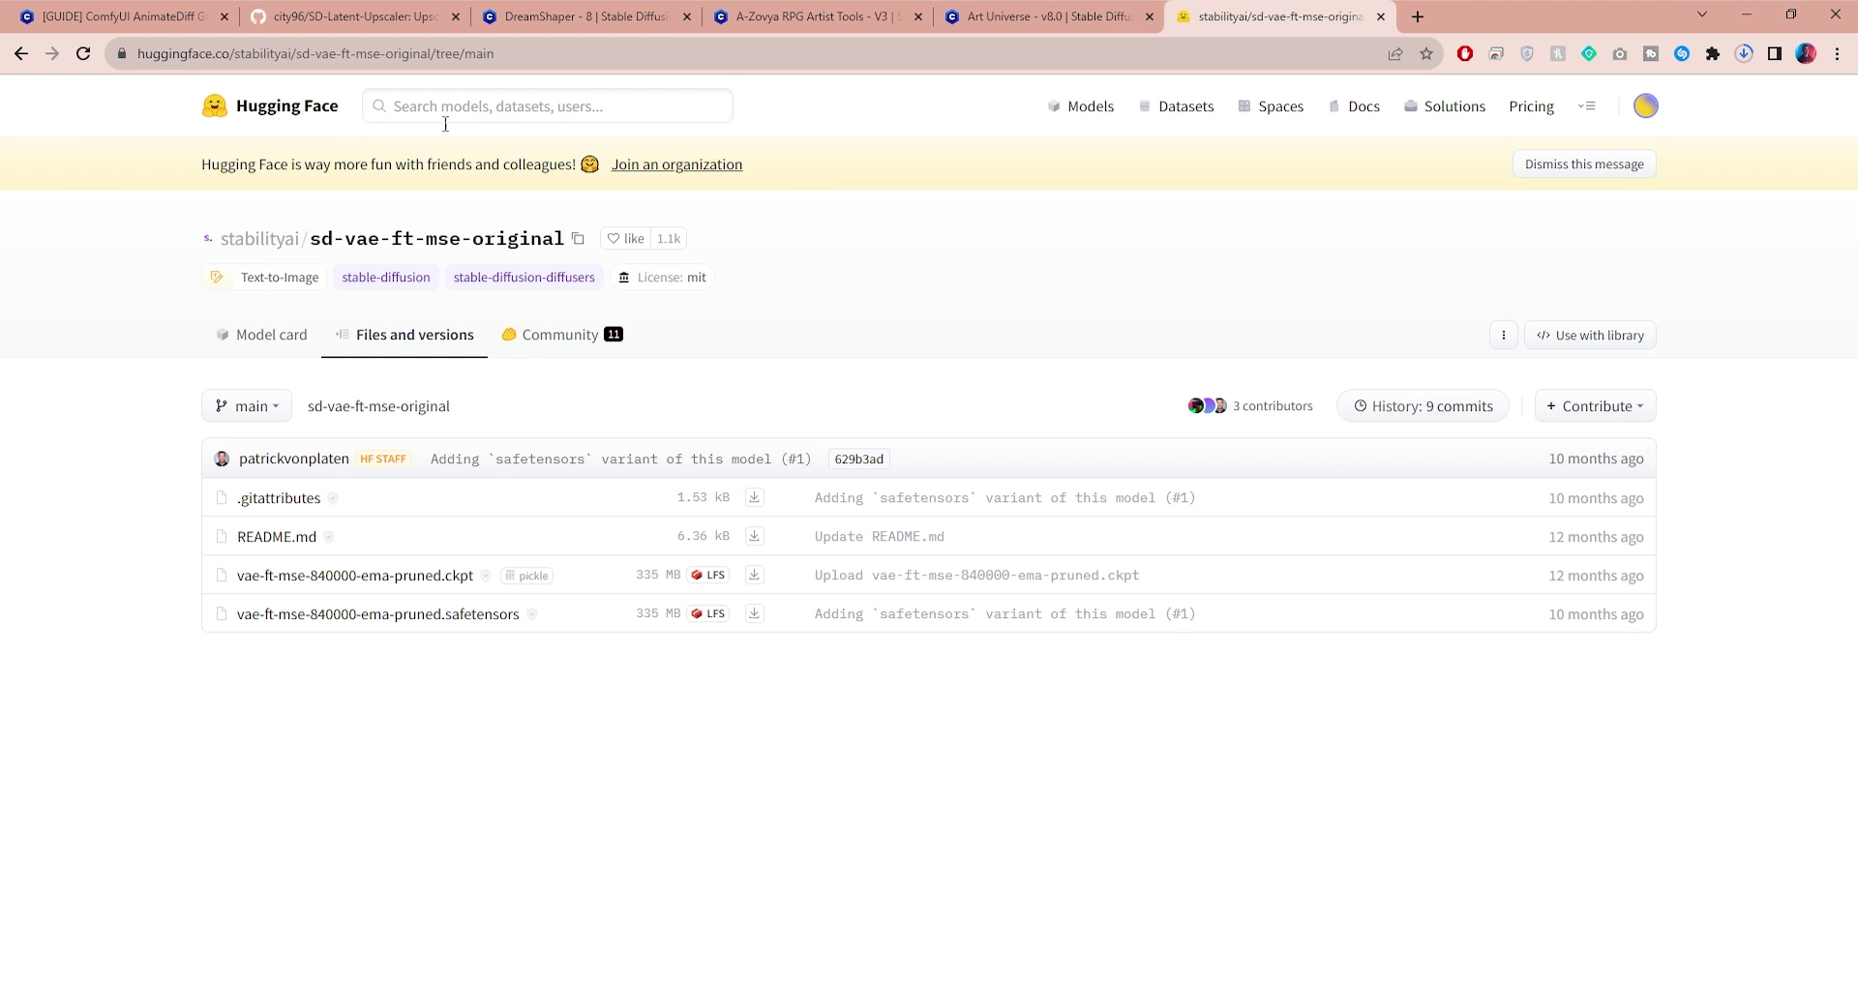
Save vae-ft-mse-840000-ema-pruned.safetensors into ComfyUI\models\vae
{"action": "left_click_drag", "start_coordinate": [197, 246], "coordinate": [564, 239]}
{"action": "left_click", "coordinate": [540, 211]}
{"action": "right_click", "coordinate": [758, 617]}
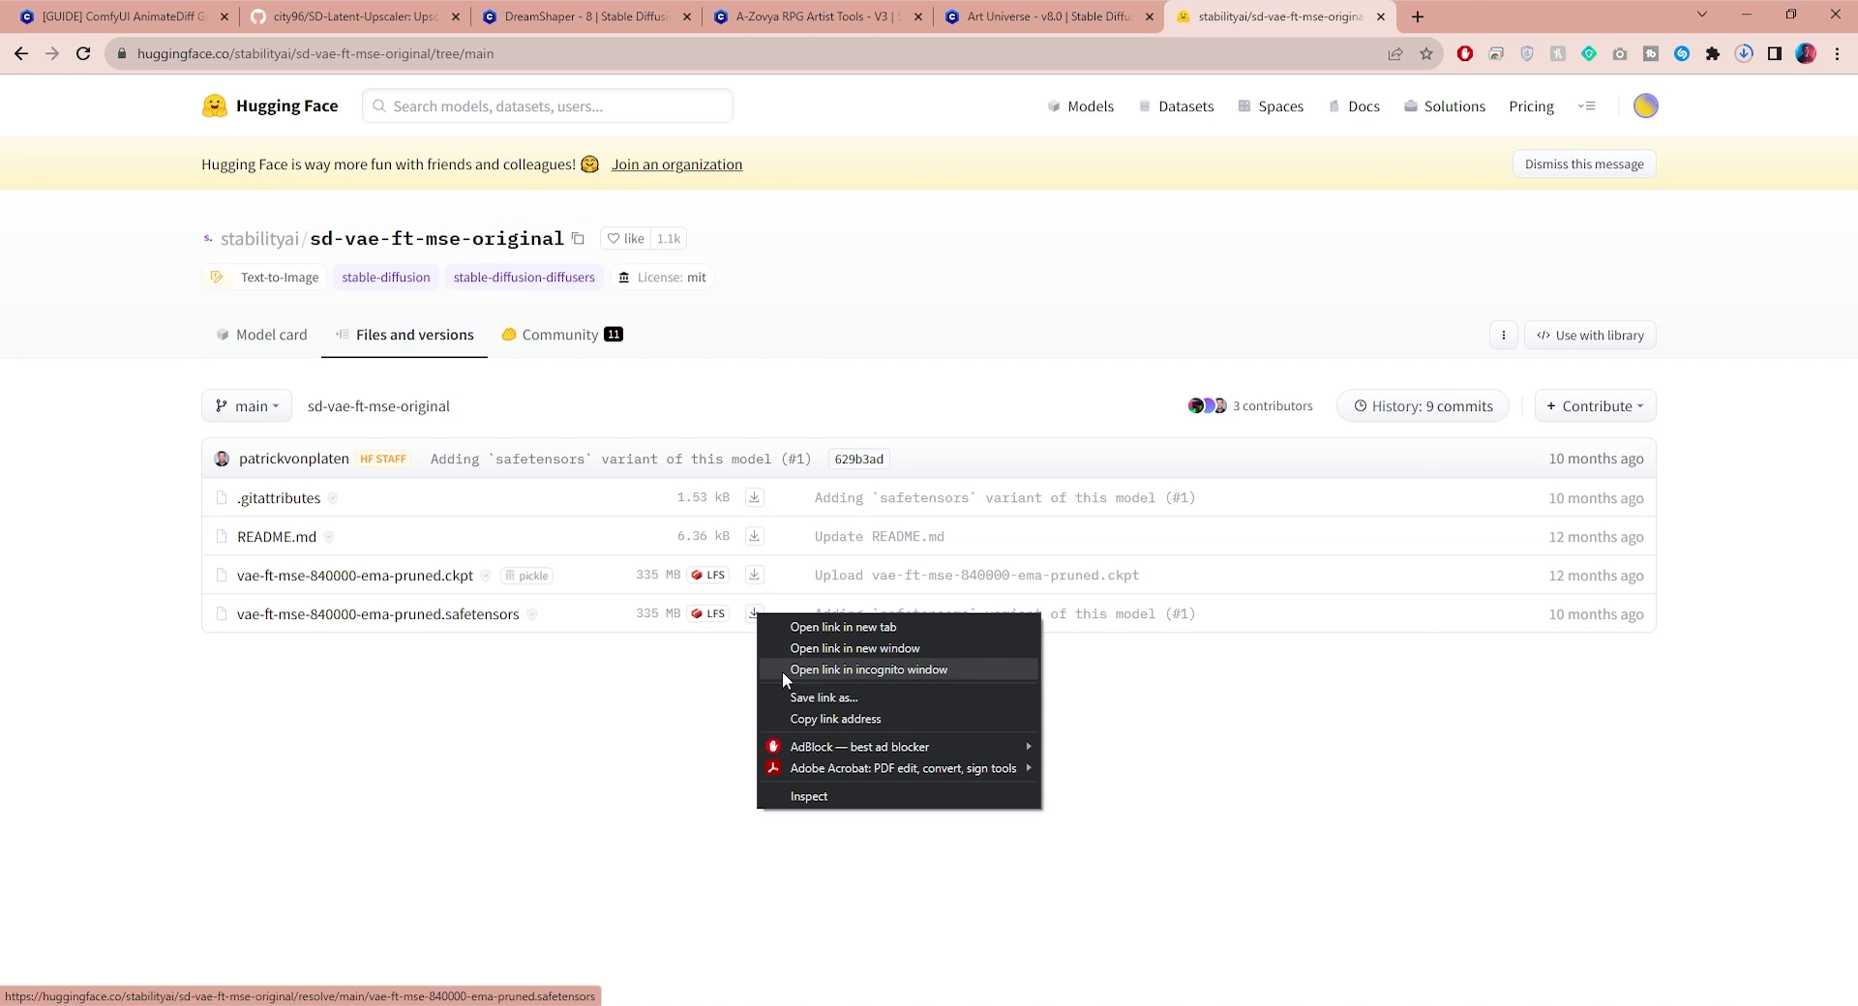
{"action": "left_click", "coordinate": [786, 689]}
{"action": "double_click", "coordinate": [639, 526]}
{"action": "left_click", "coordinate": [625, 627]}
{"action": "double_click", "coordinate": [625, 627]}
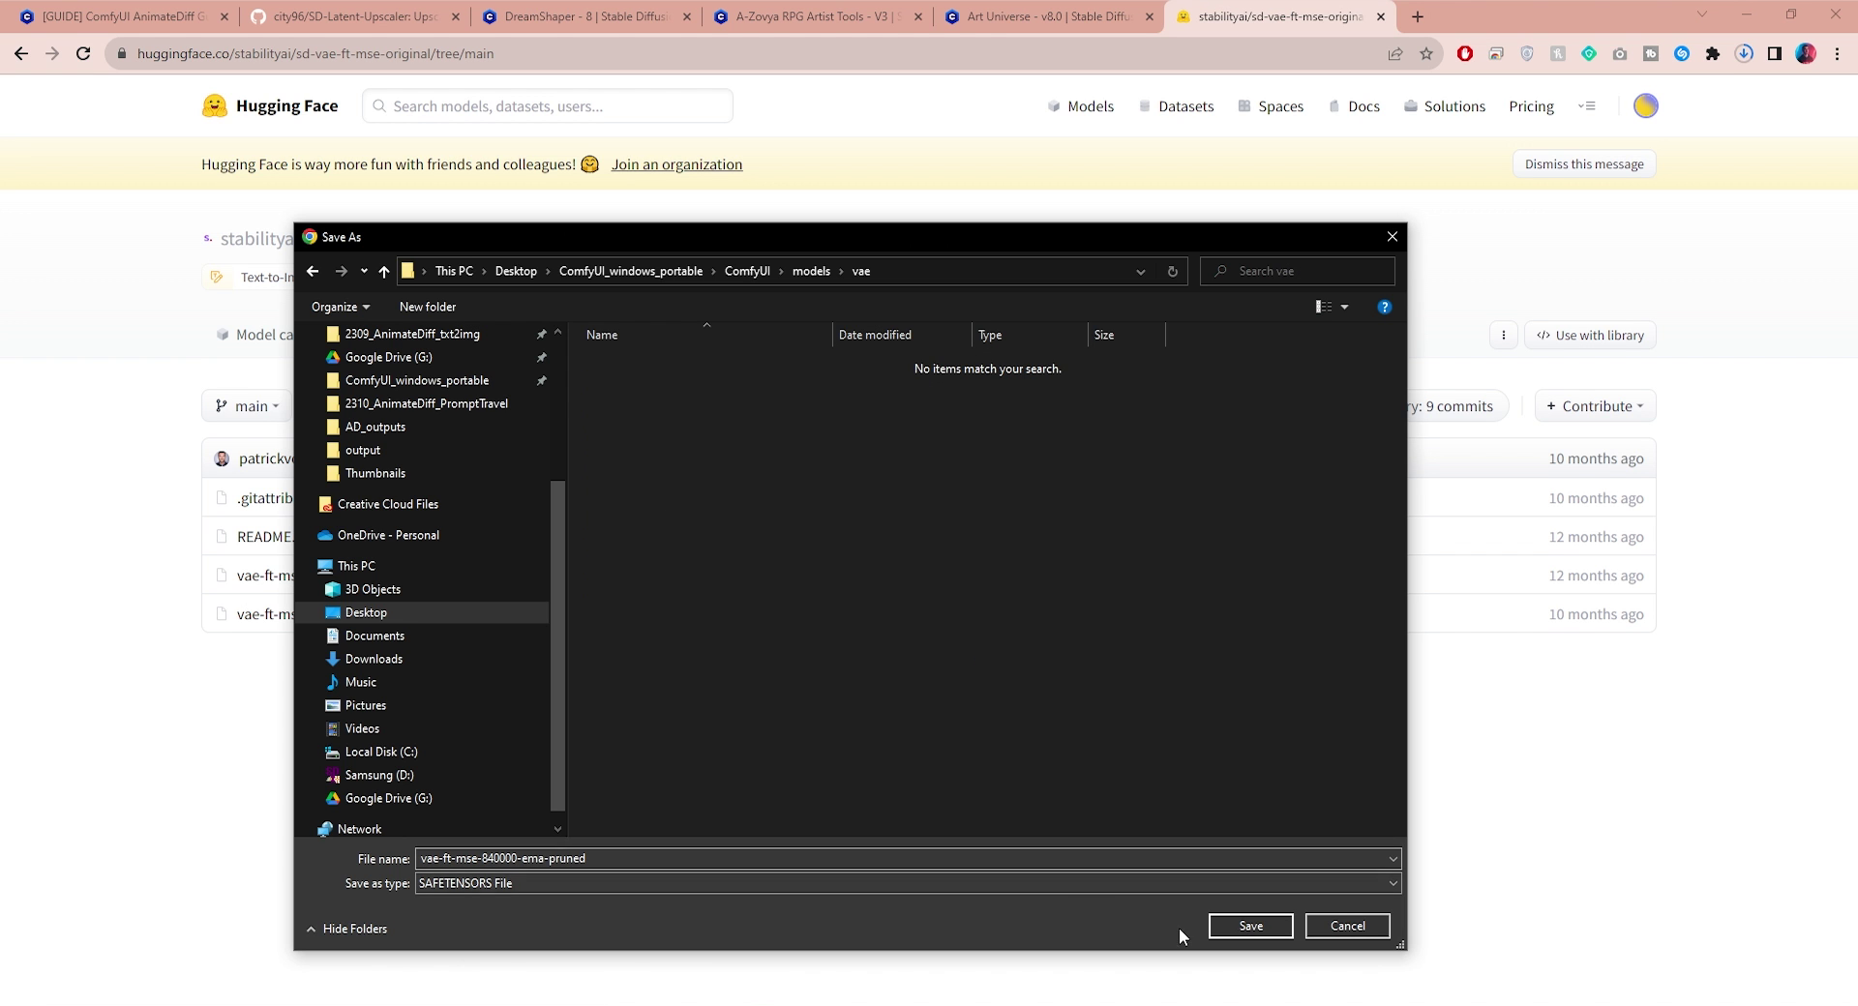
{"action": "left_click", "coordinate": [1234, 927]}
{"action": "left_click", "coordinate": [121, 17]}
{"action": "scroll", "coordinate": [587, 323], "scroll_direction": "down", "scroll_amount": 5}
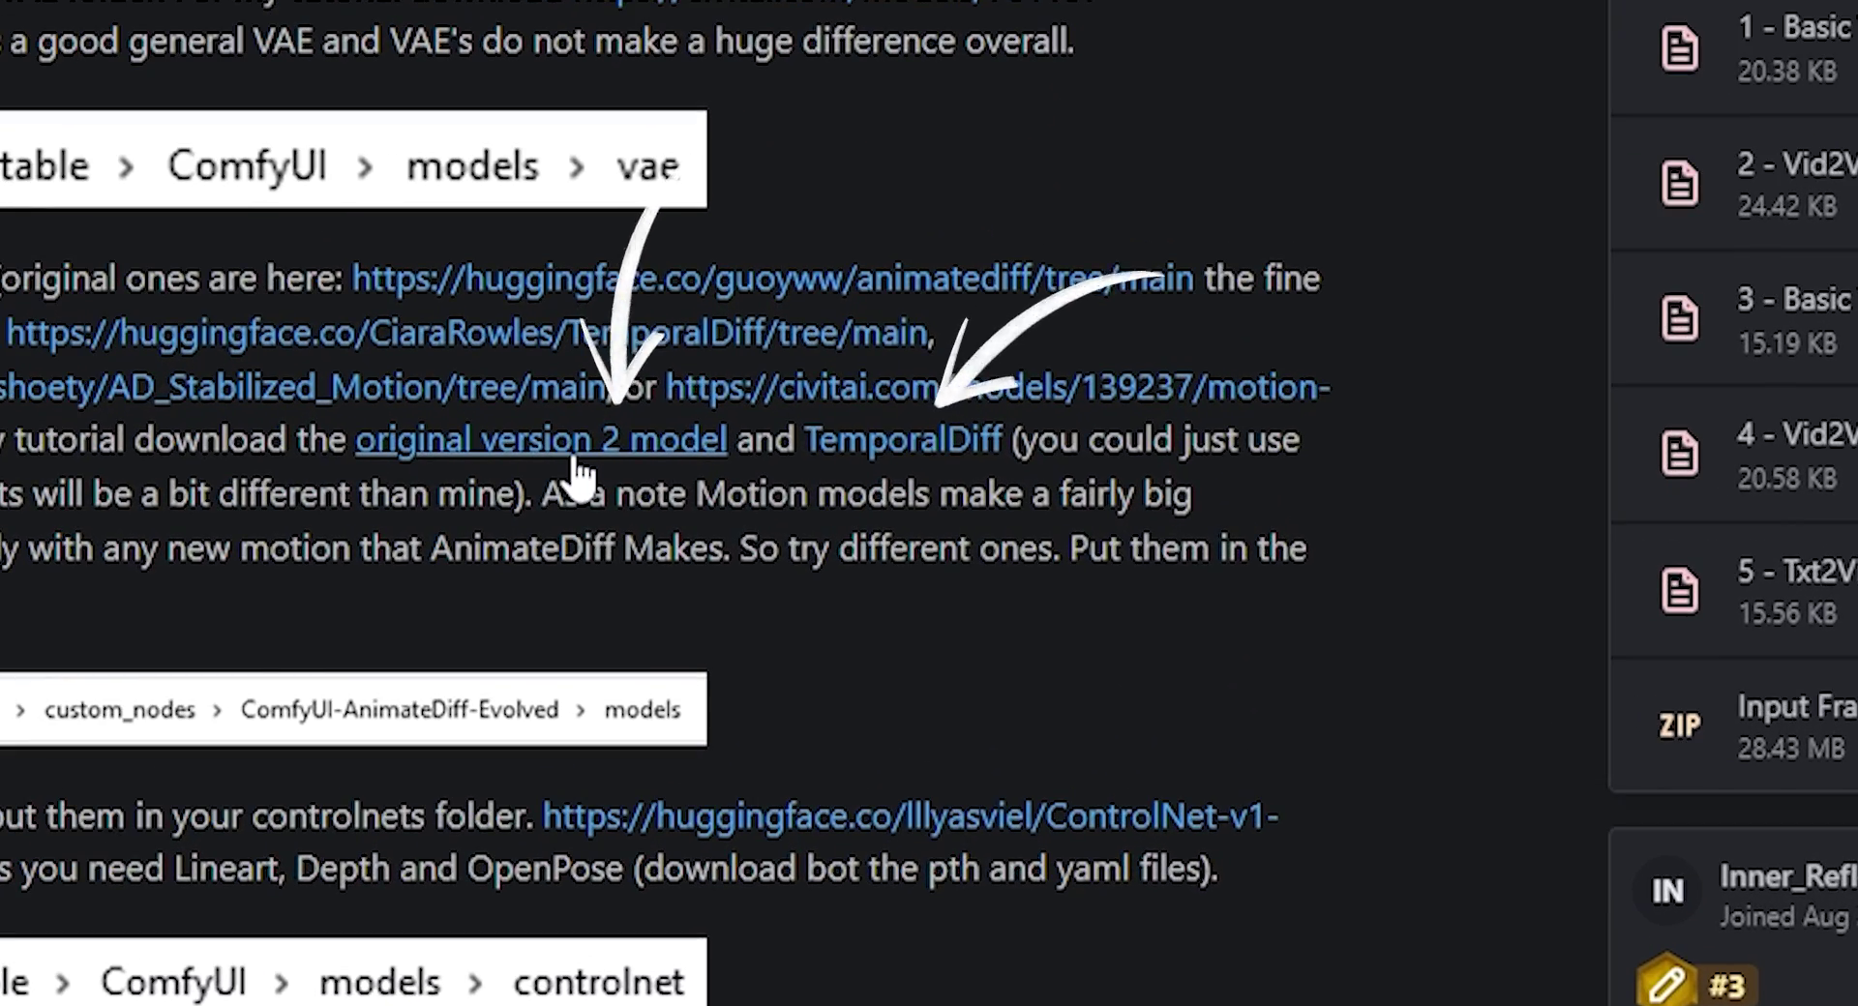
Save mm_sd_v15_v2.ckpt into custom_nodes\ComfyUI-AnimateDiff-Evolved\models
{"action": "left_click", "coordinate": [575, 459]}
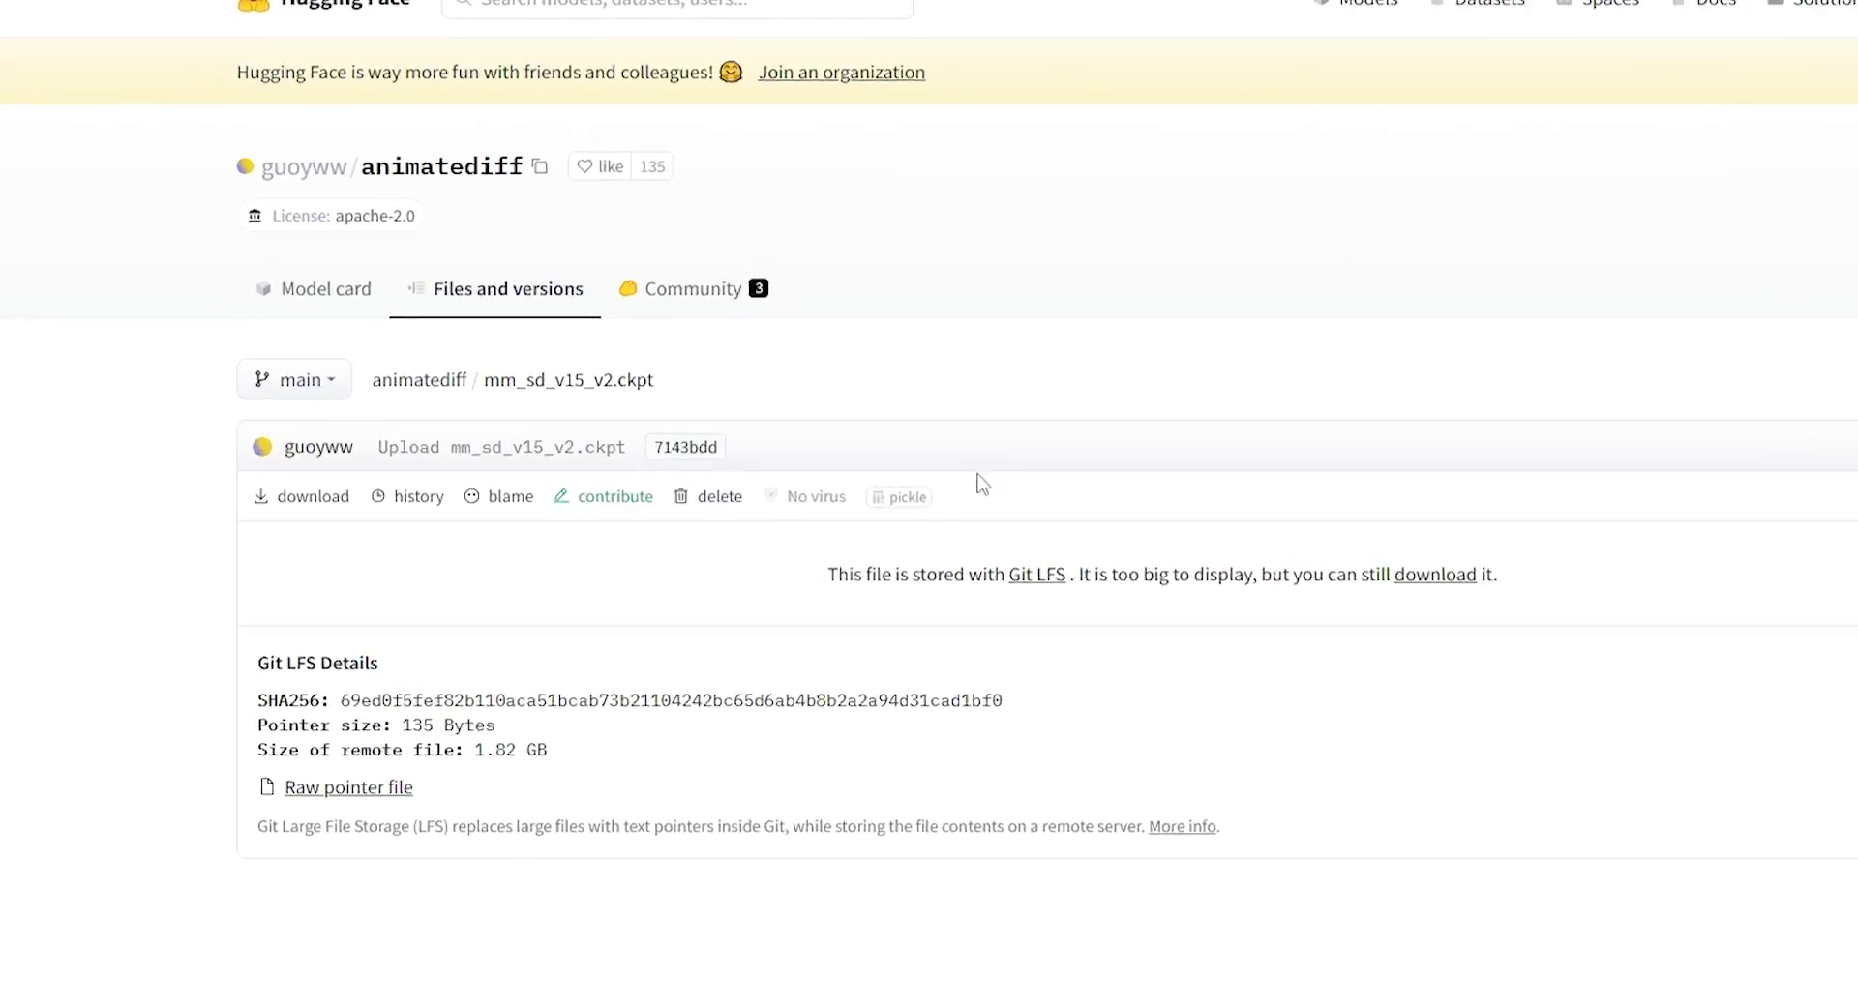
{"action": "right_click", "coordinate": [365, 502]}
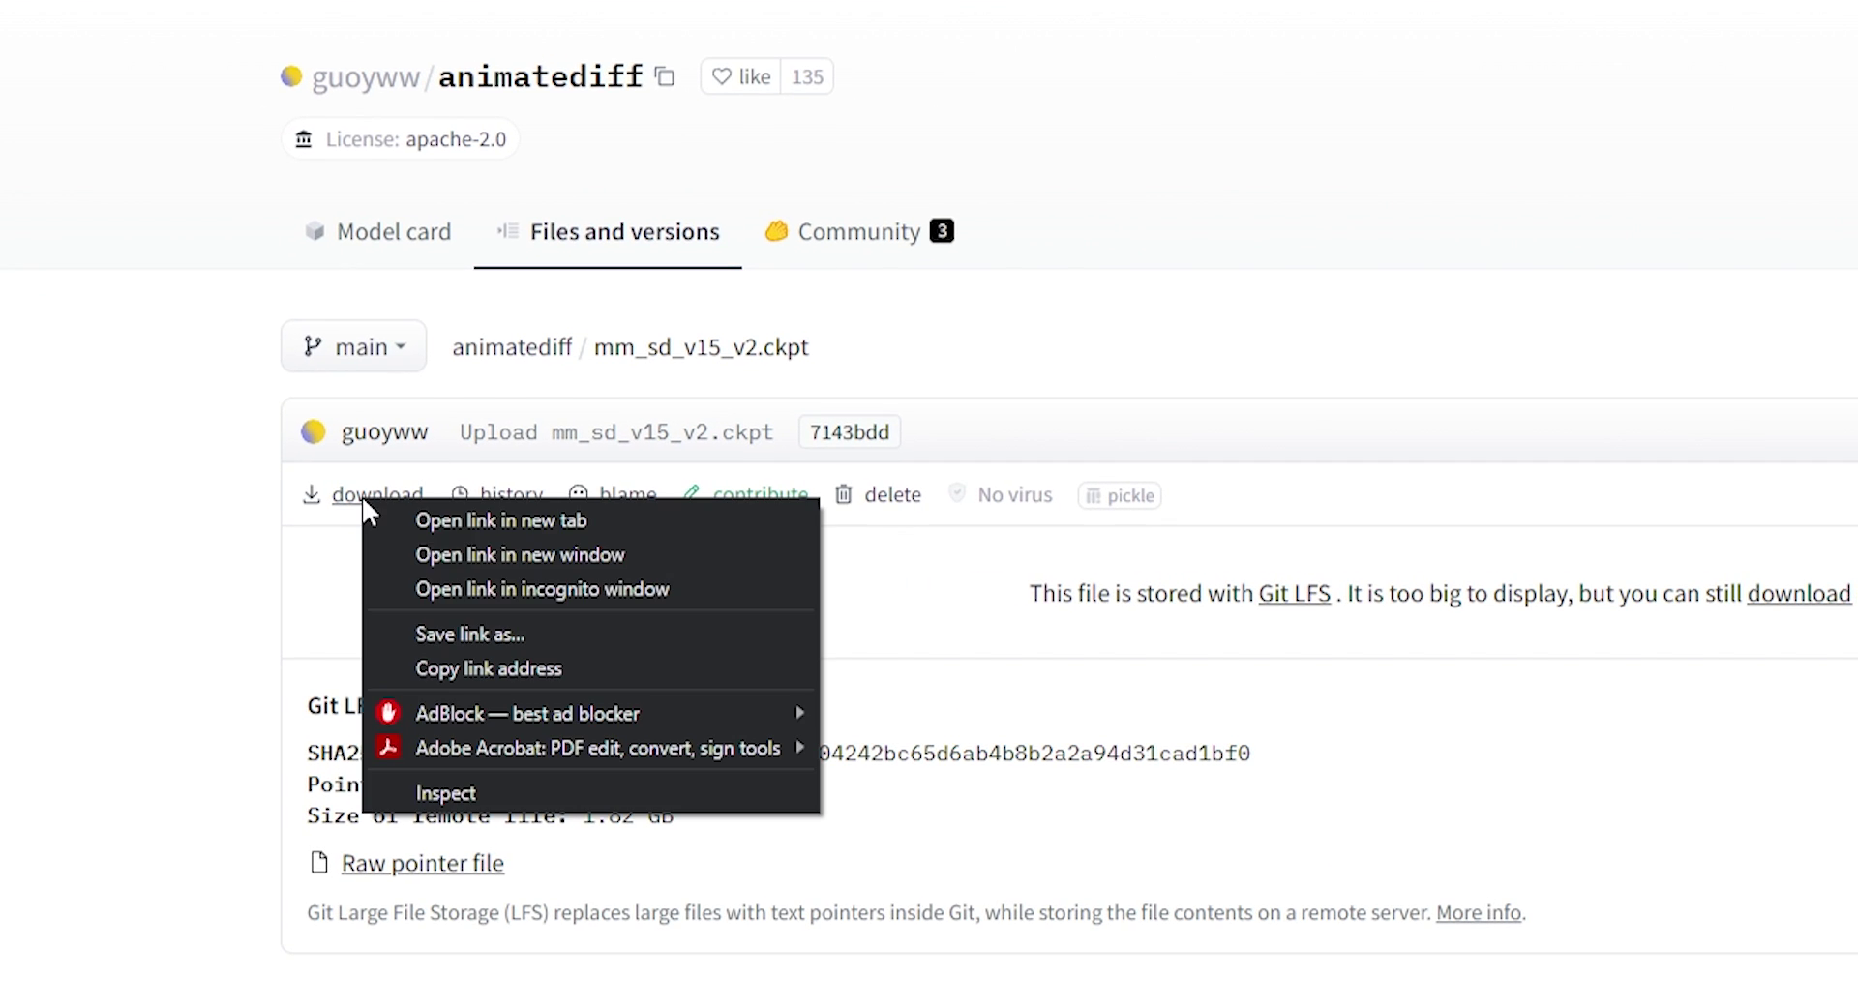
{"action": "left_click", "coordinate": [456, 631]}
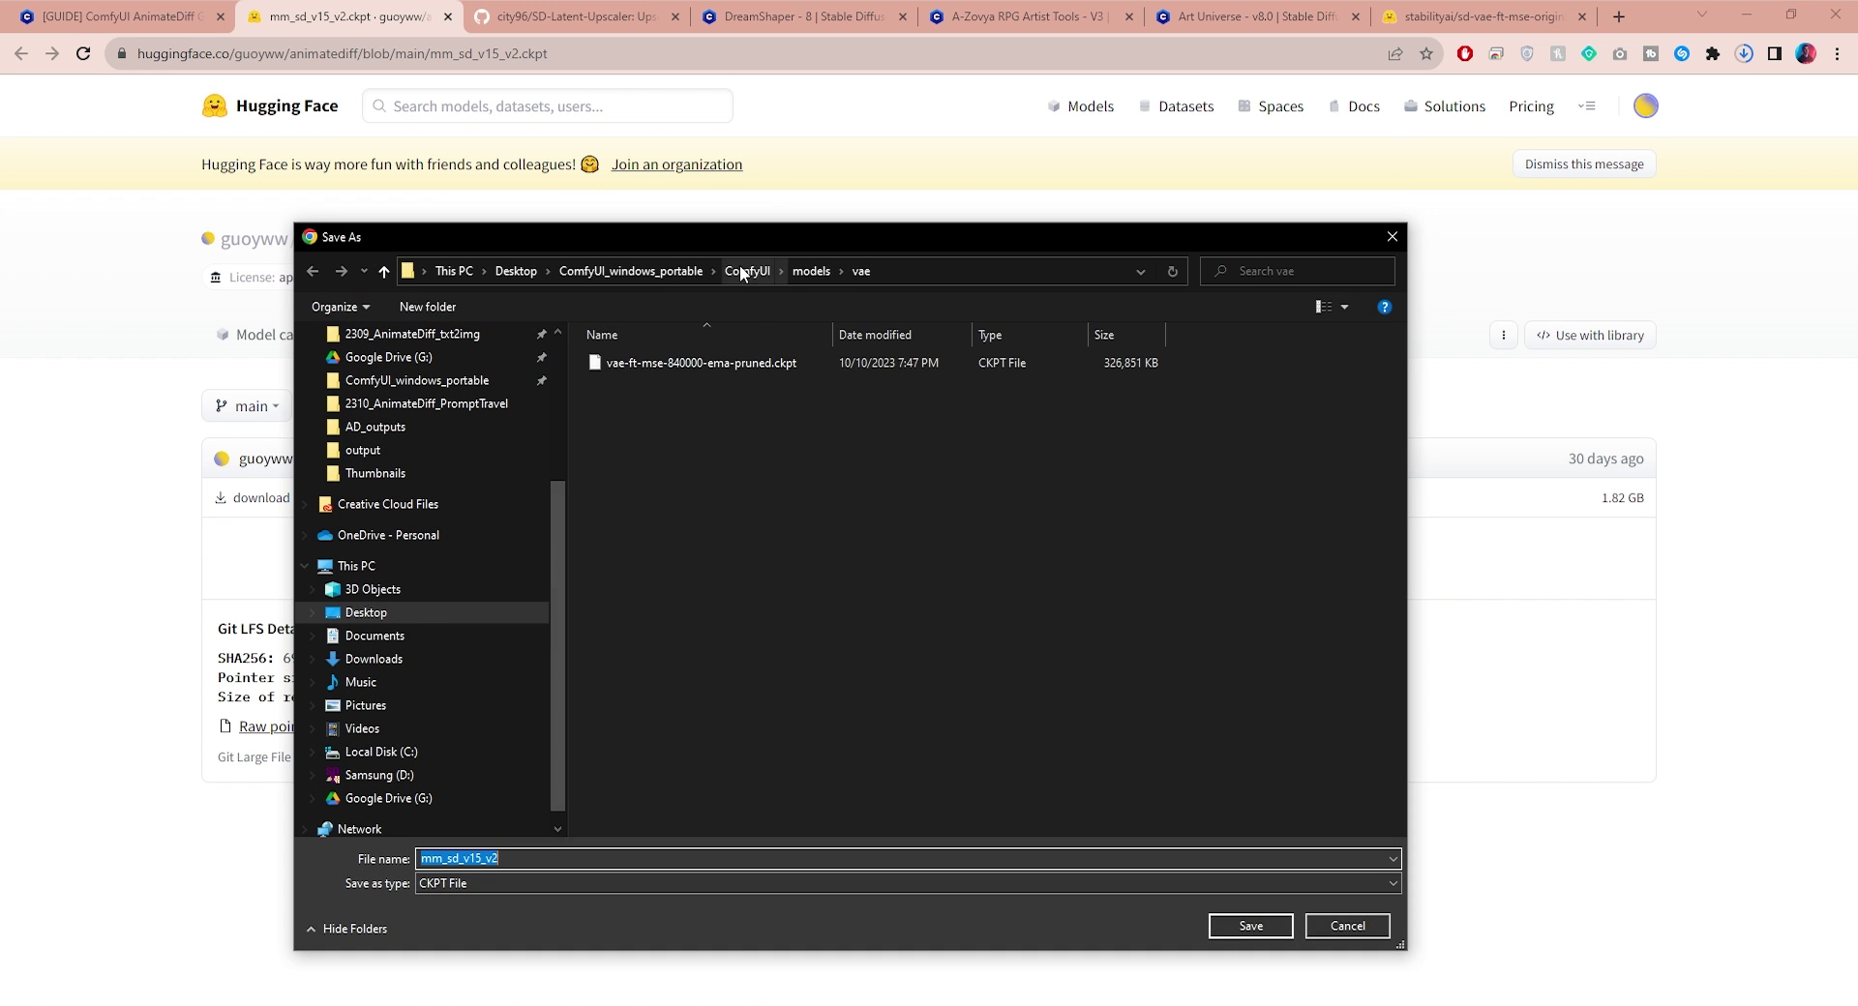
{"action": "left_click", "coordinate": [743, 271]}
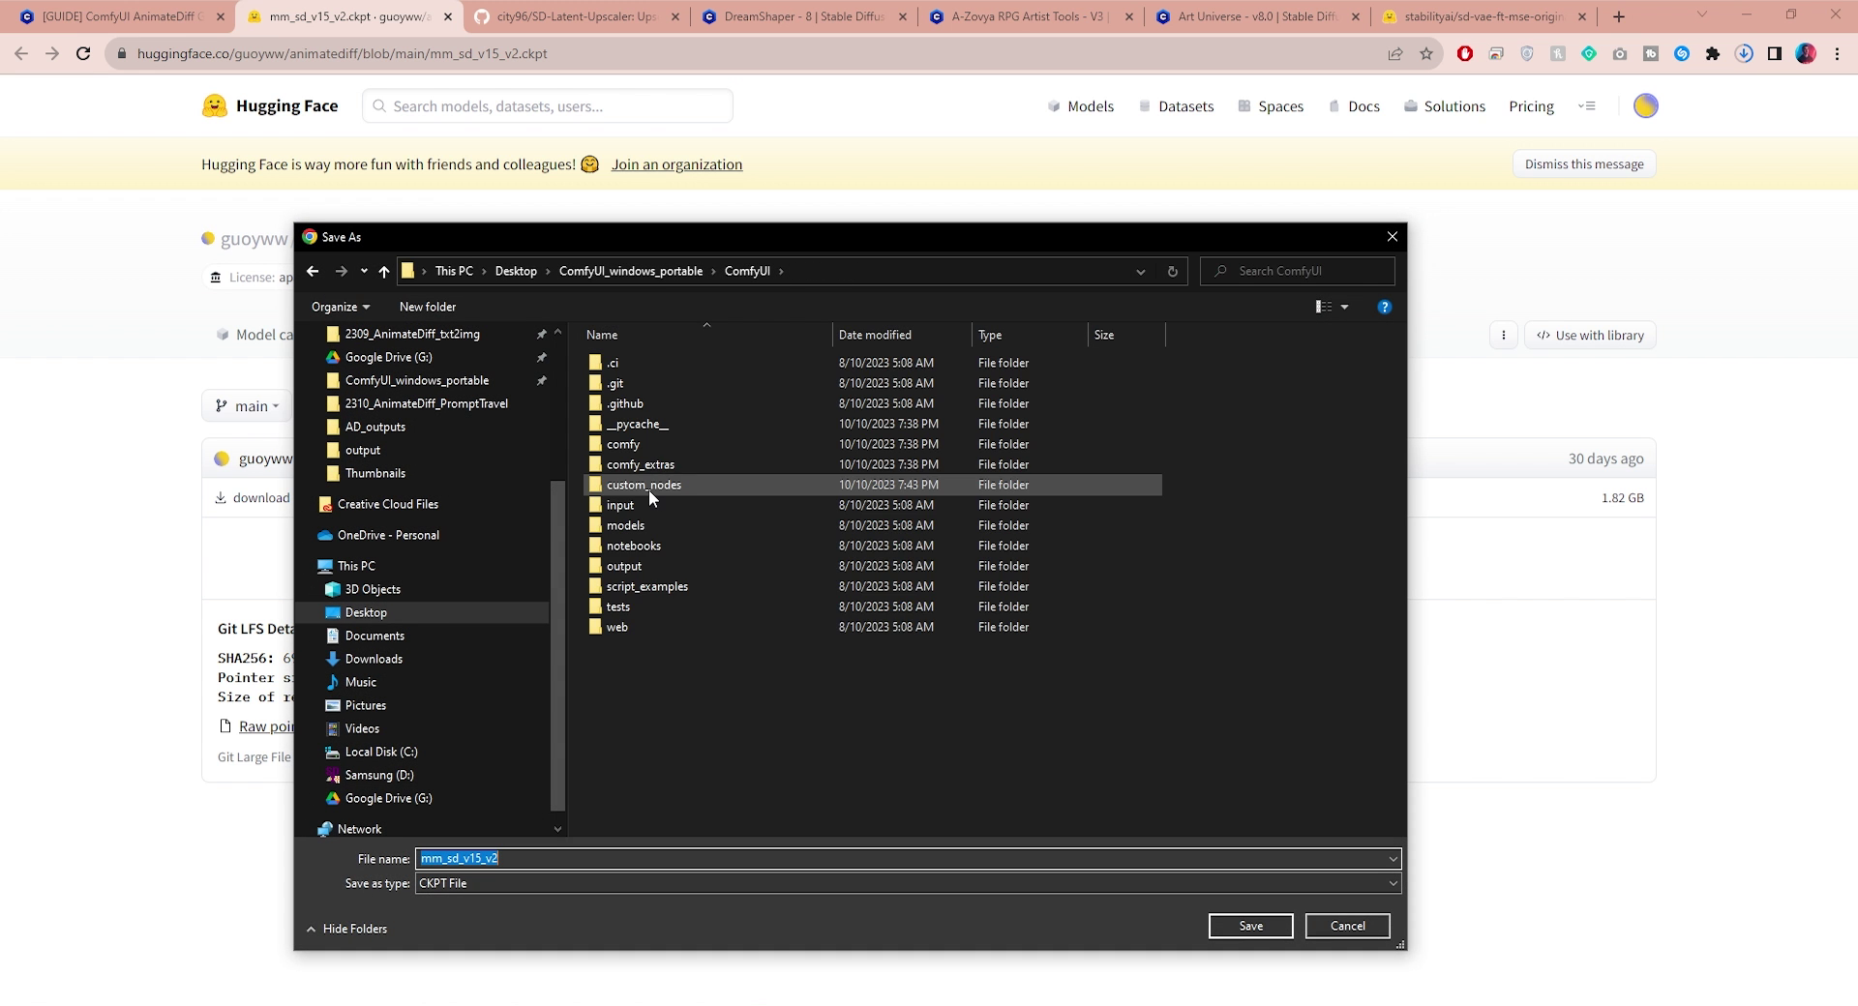
{"action": "double_click", "coordinate": [648, 490]}
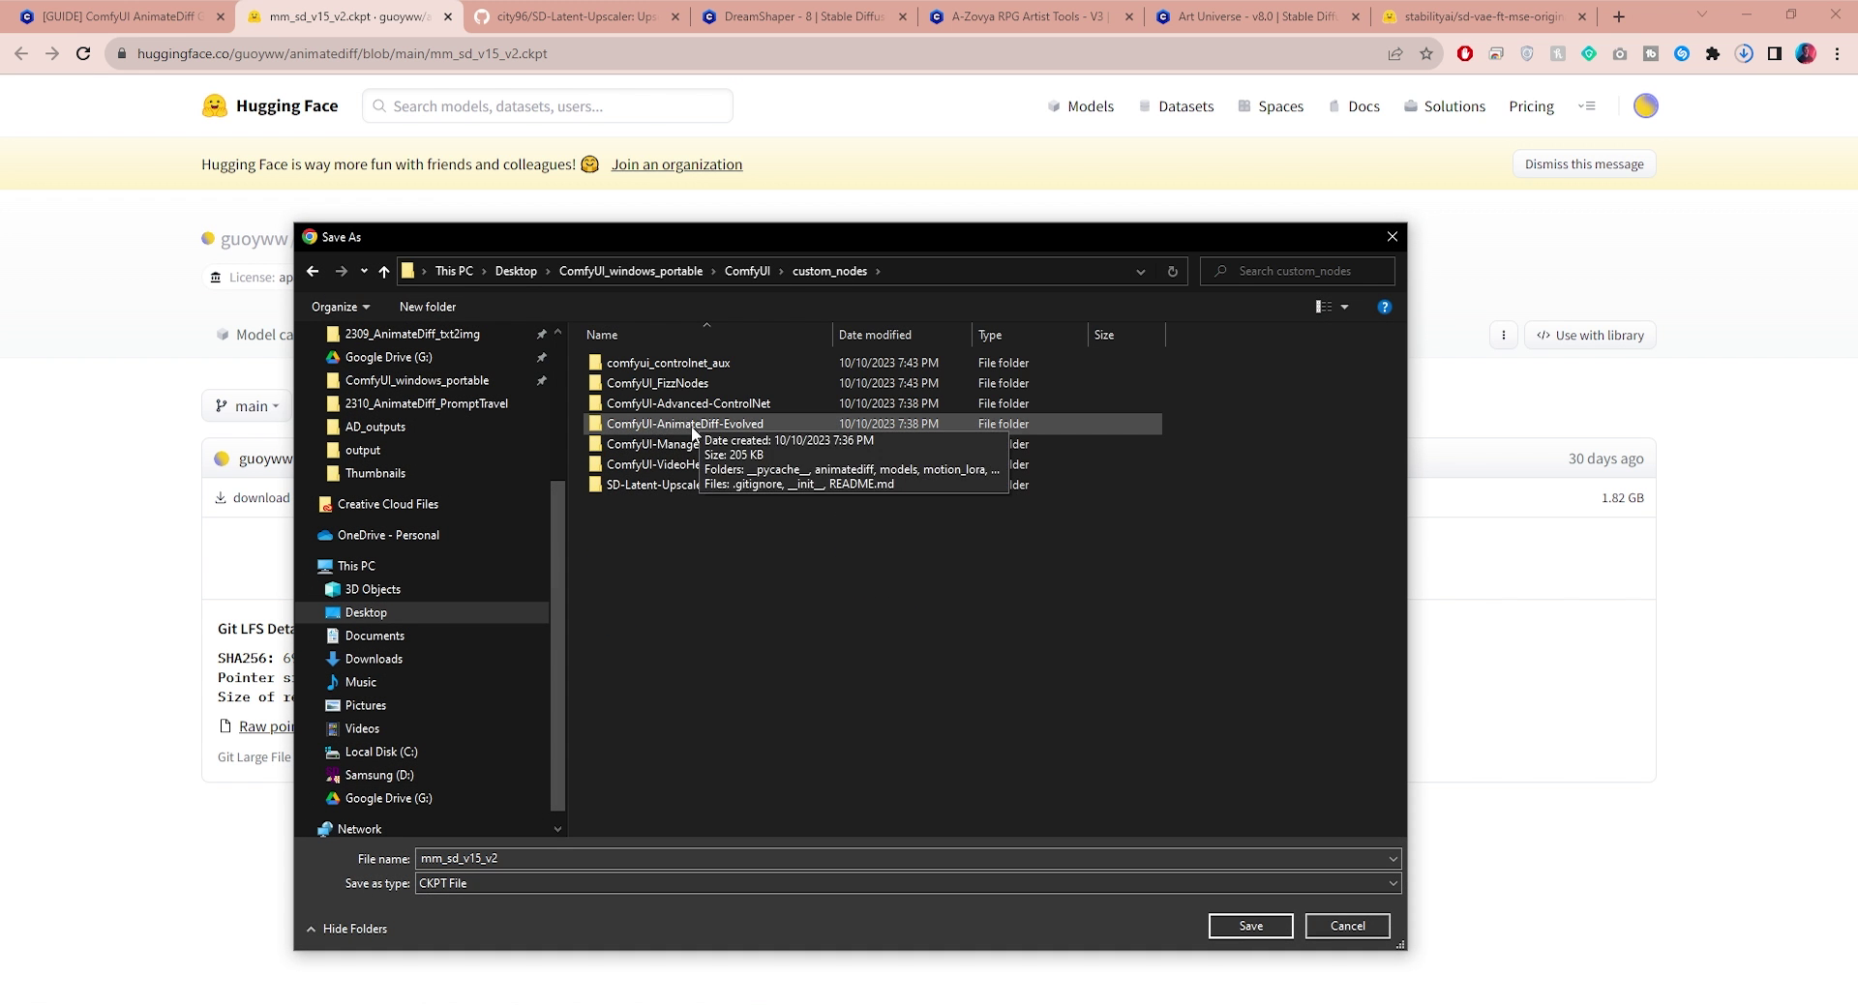
{"action": "double_click", "coordinate": [752, 425]}
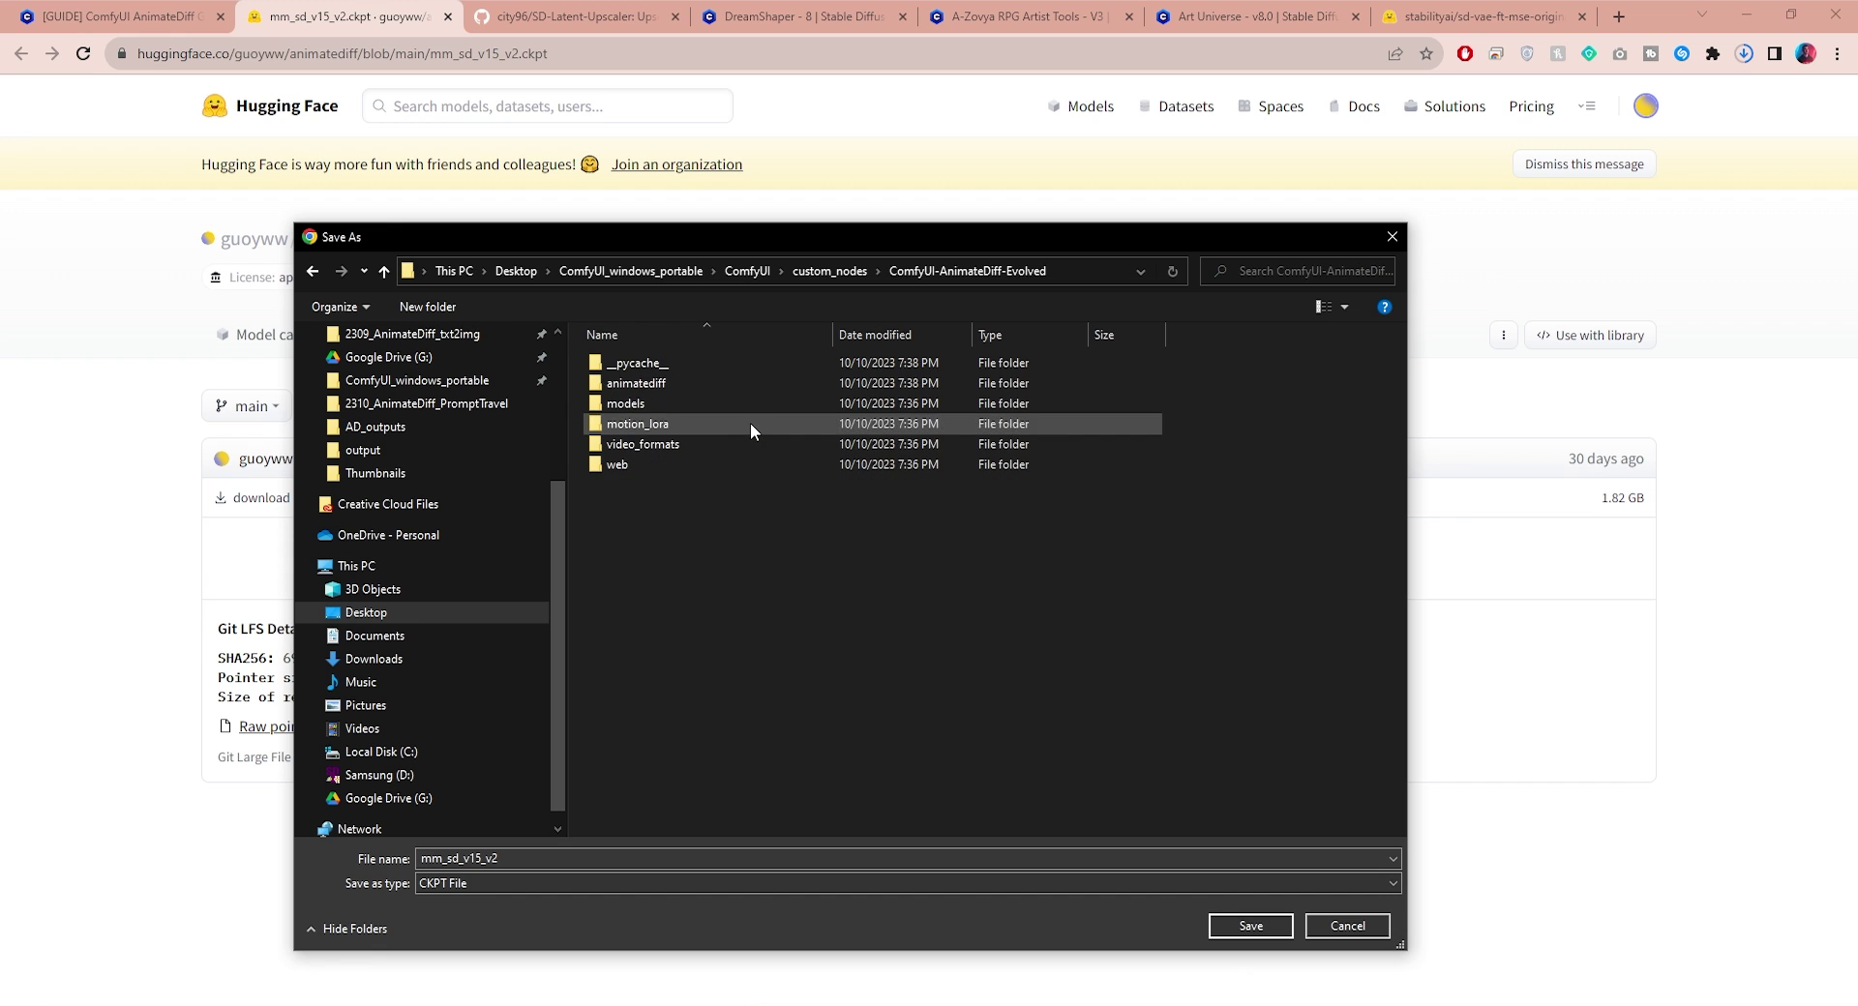
{"action": "double_click", "coordinate": [635, 404]}
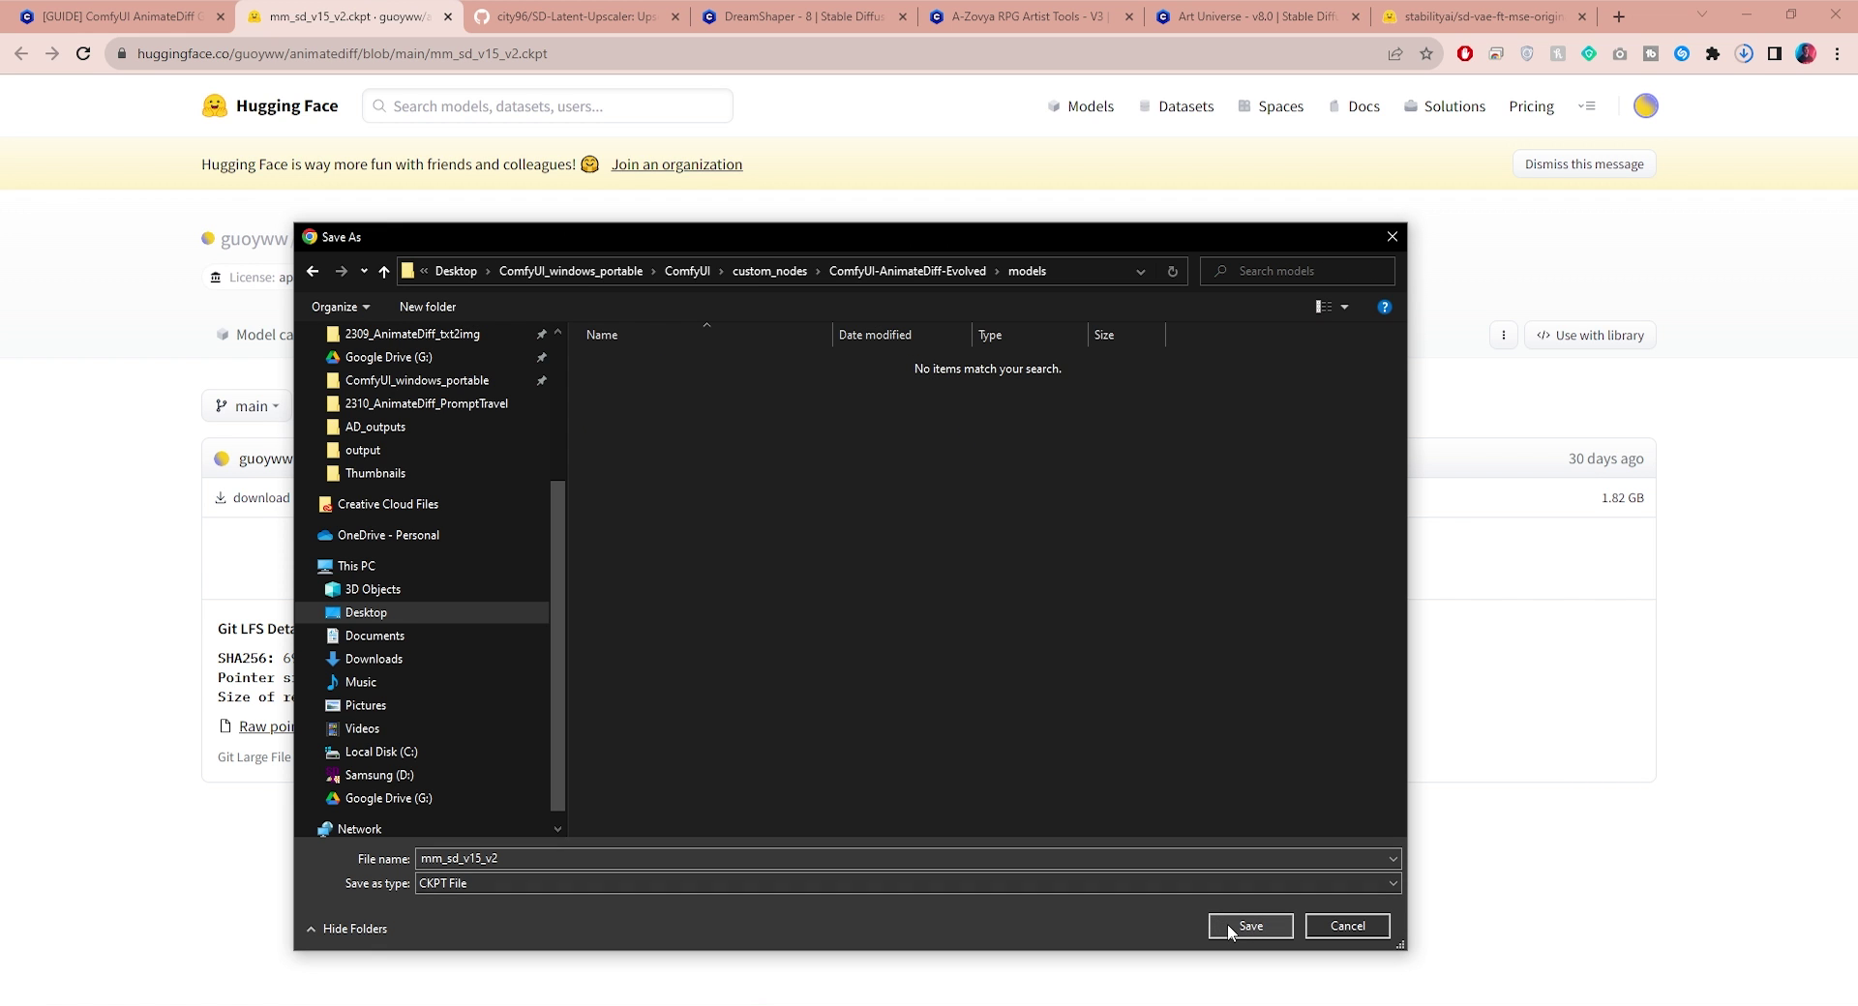
{"action": "left_click", "coordinate": [1249, 926]}
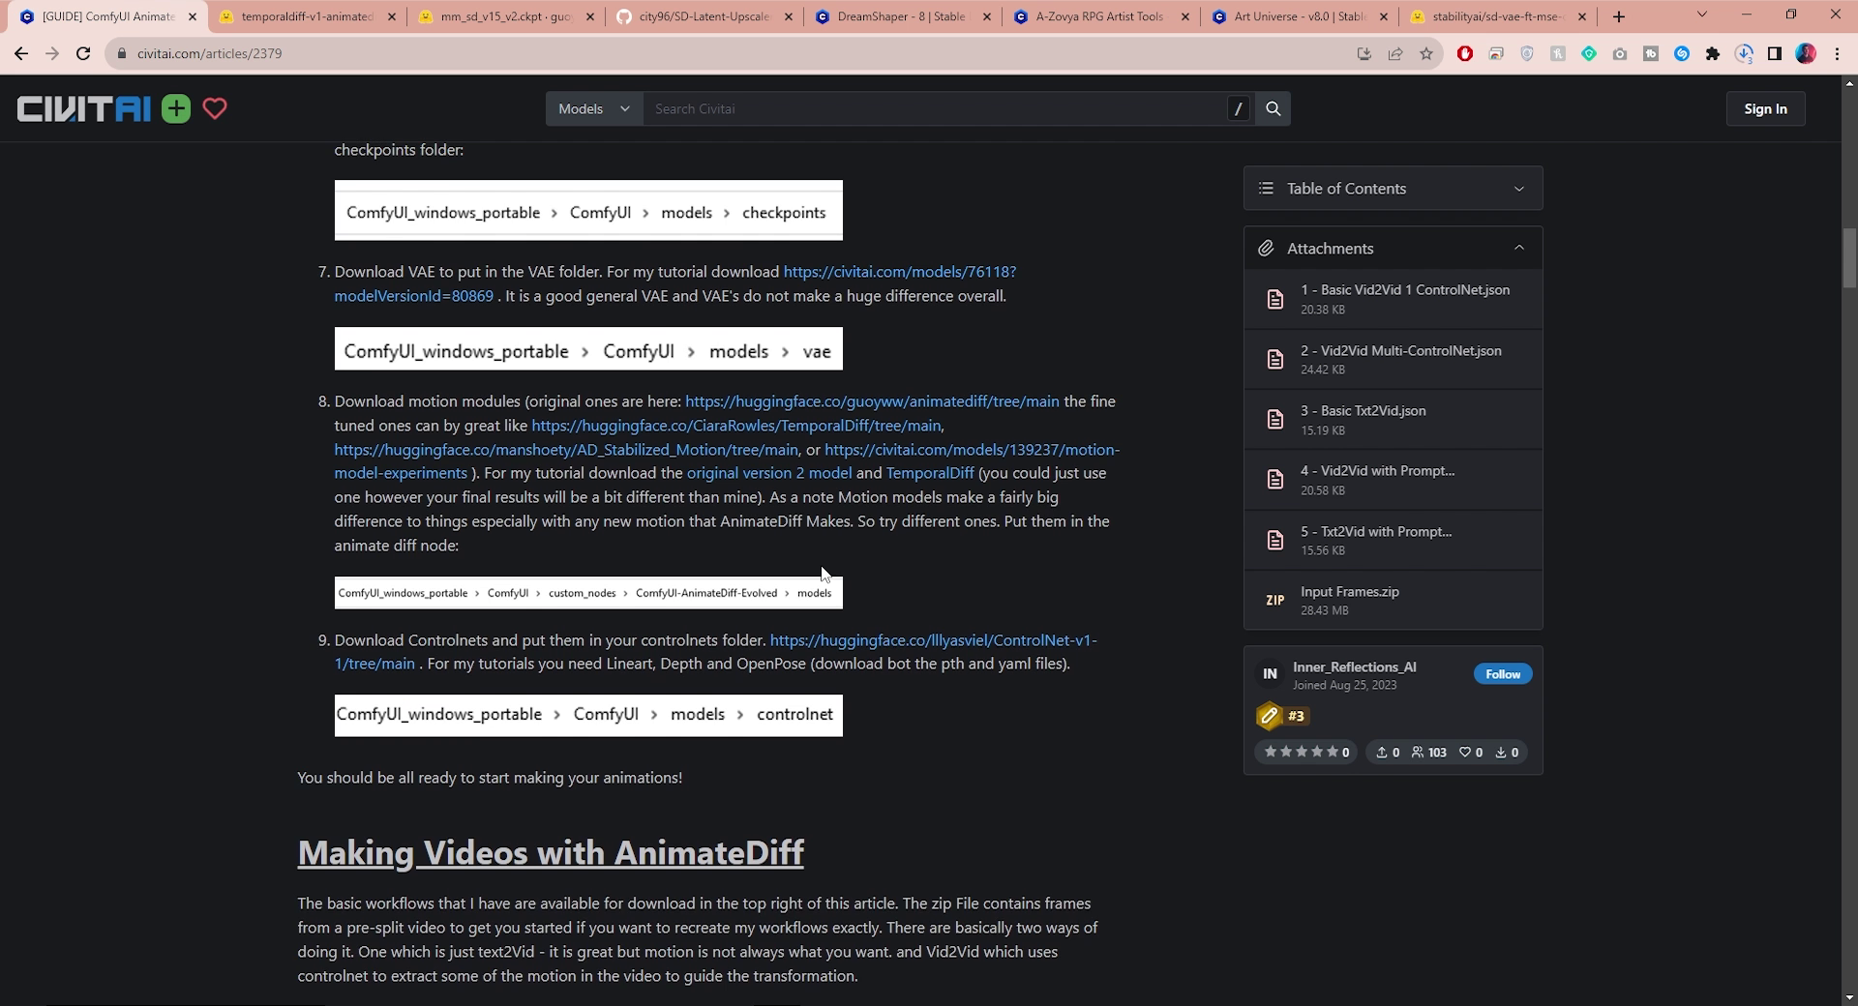
{"action": "scroll", "coordinate": [820, 565], "scroll_direction": "down", "scroll_amount": 2}
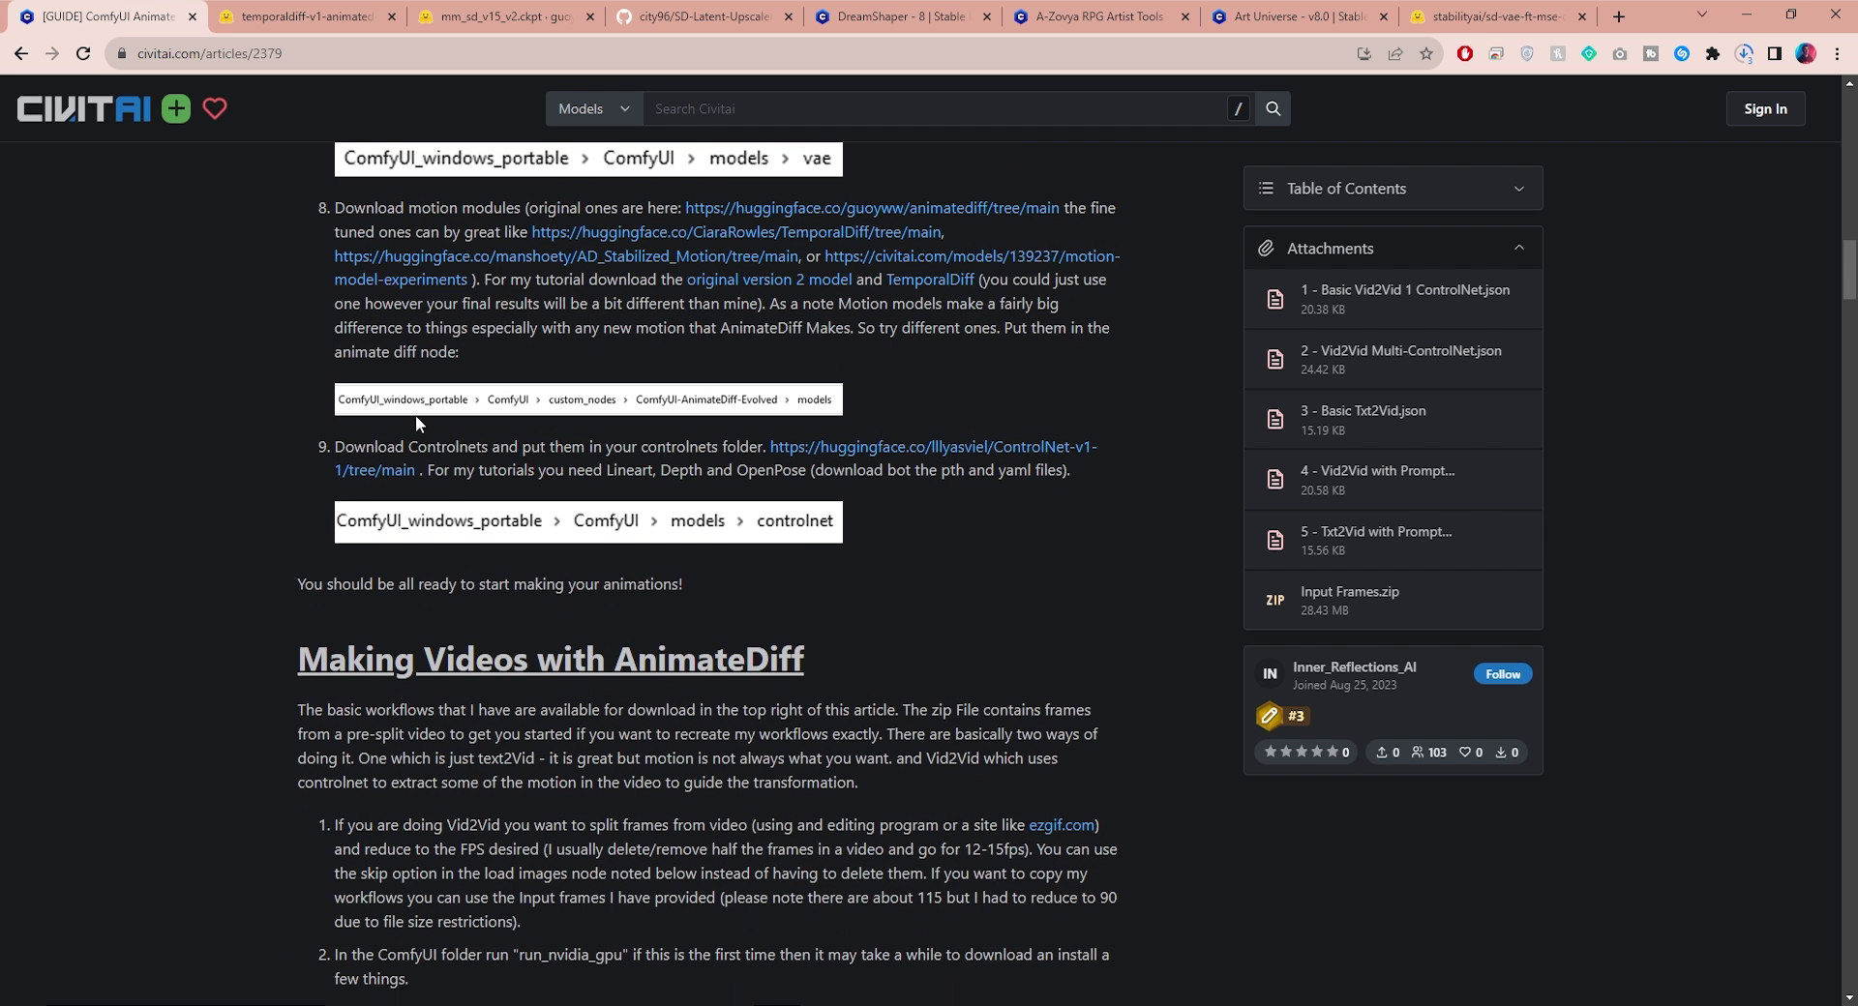
Follow the guide's huggingface.co/lllyasviel/ControlNet-v1-1 link and scroll its files list
{"action": "left_click", "coordinate": [926, 452]}
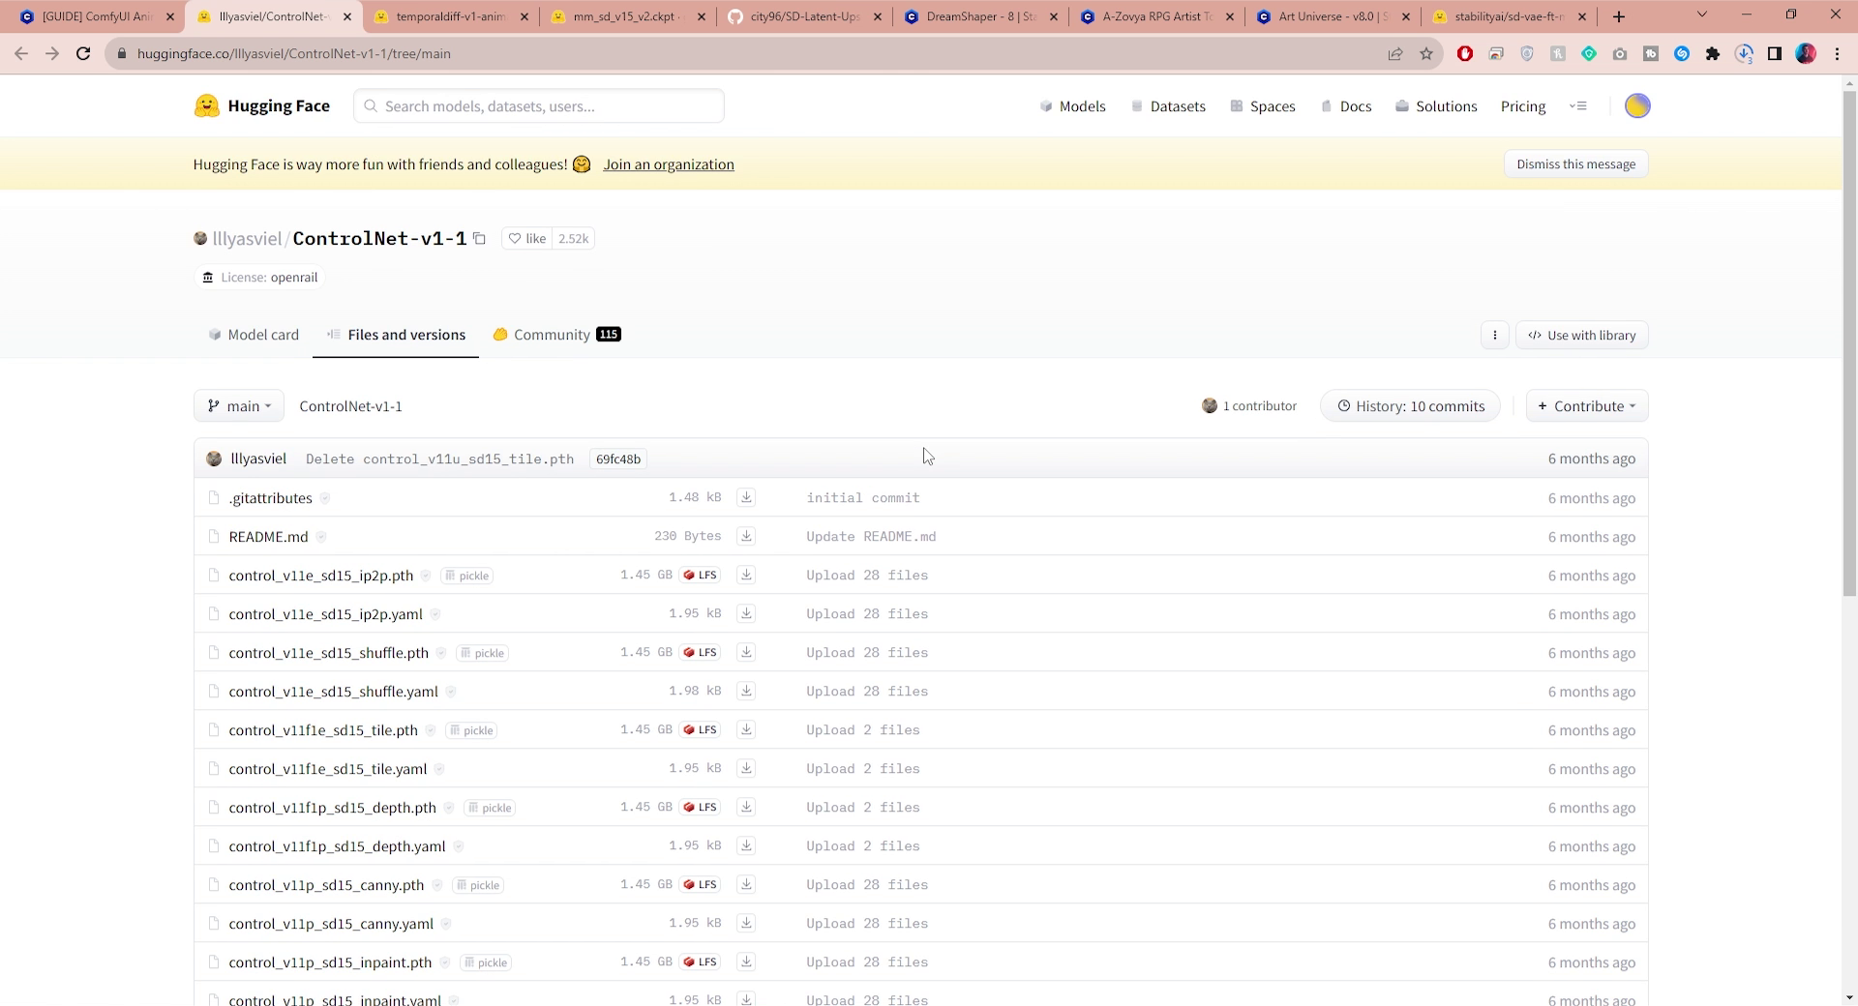
{"action": "scroll", "coordinate": [926, 454], "scroll_direction": "down", "scroll_amount": 3}
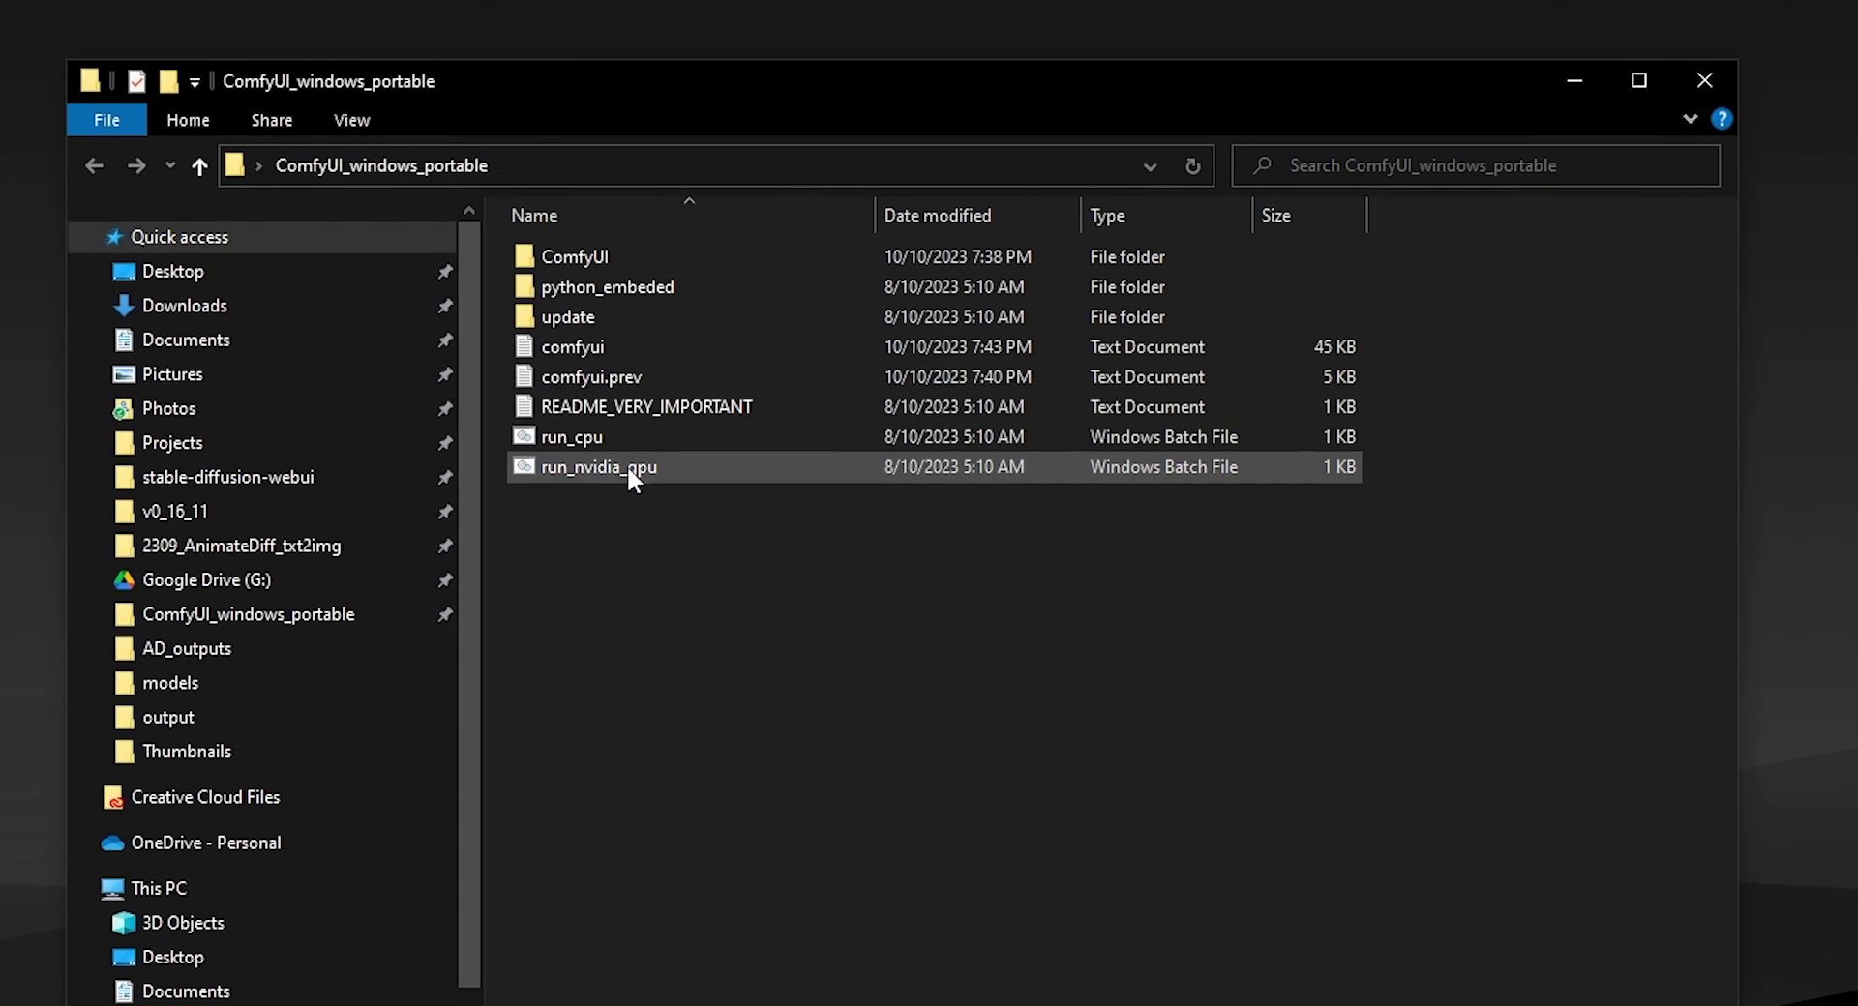
Relaunch ComfyUI by running run_nvidia_gpu.bat in the ComfyUI_windows_portable folder
{"action": "double_click", "coordinate": [604, 468]}
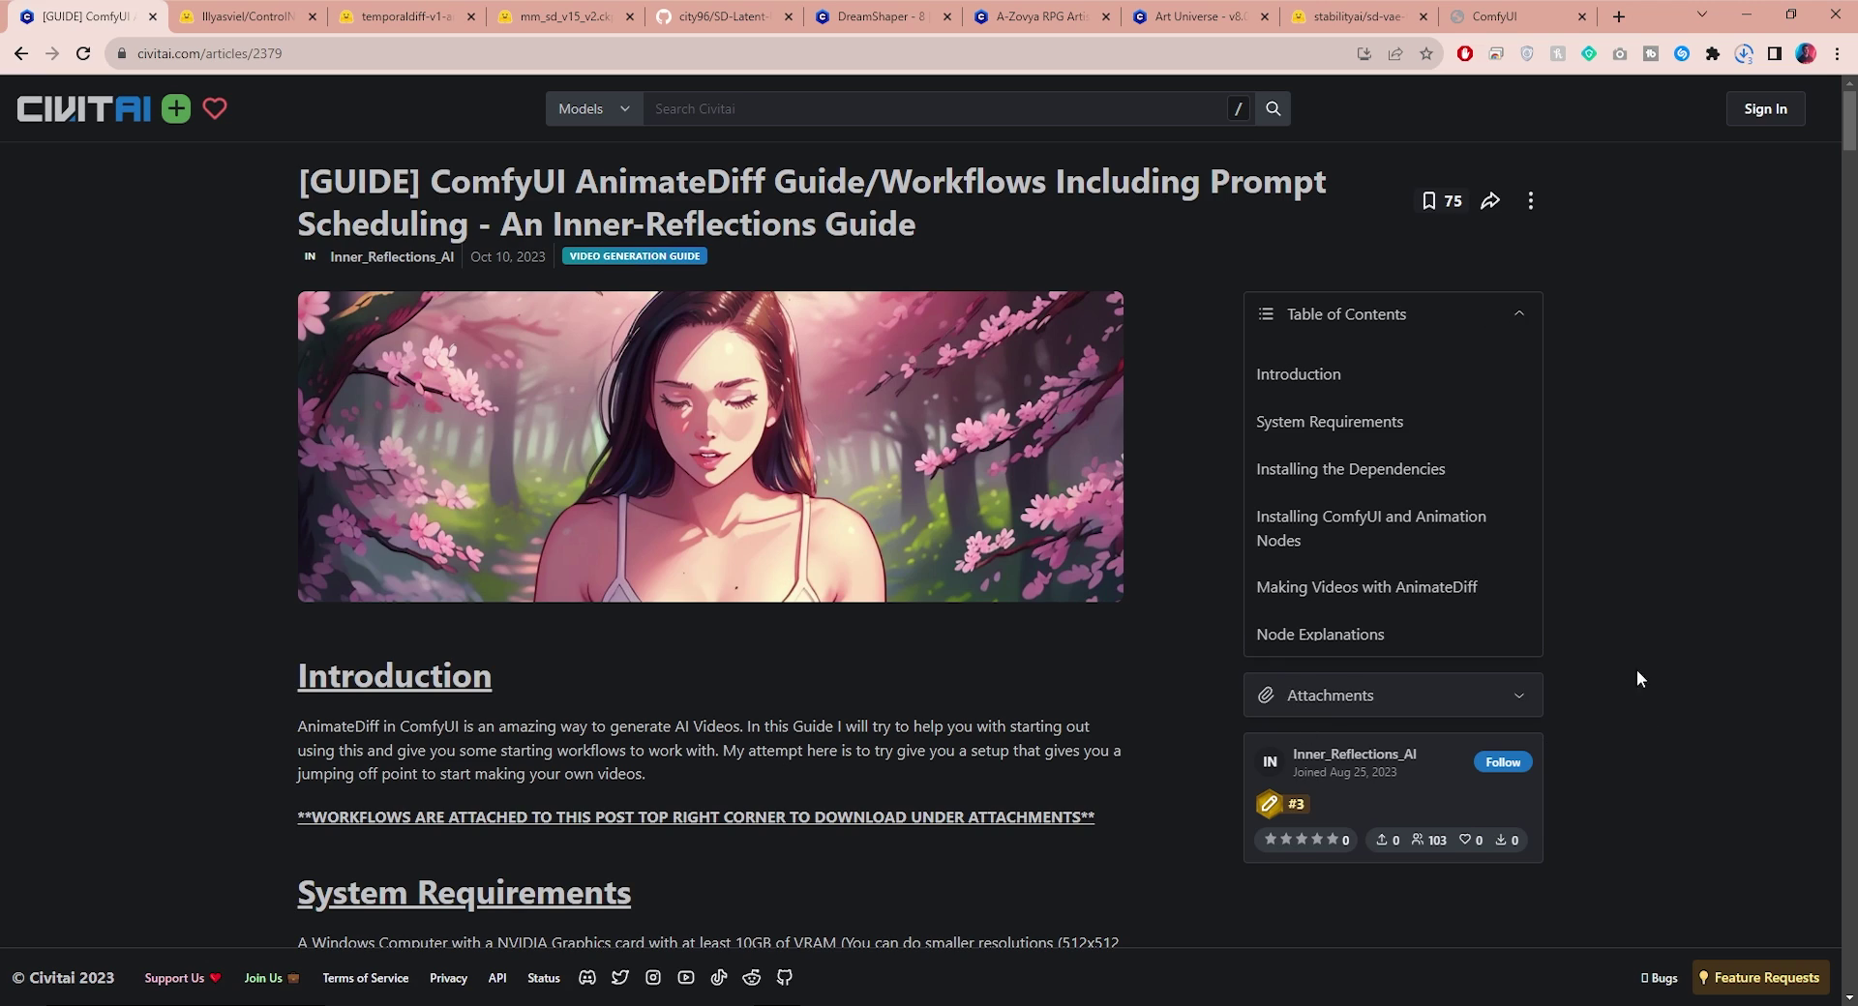
Expand the guide's Attachments section to show the five workflow JSONs and Input Frames.zip
{"action": "left_click", "coordinate": [1517, 699]}
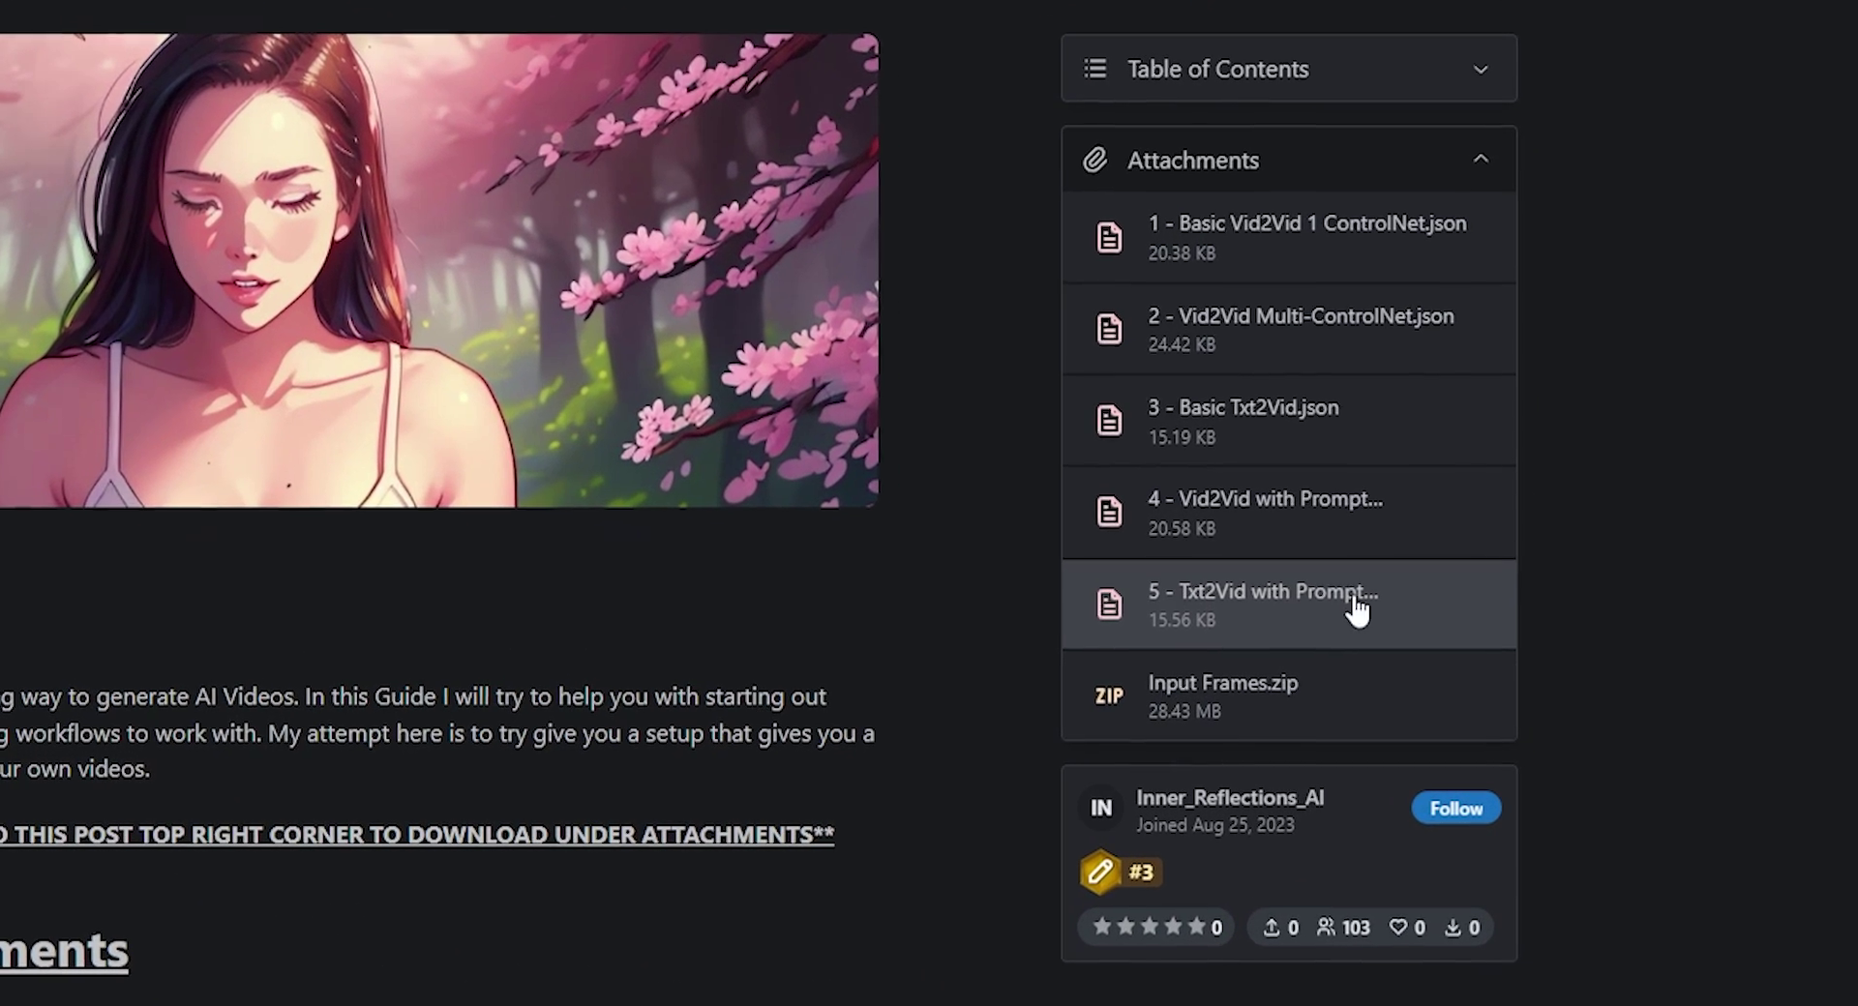
Save attachment 5 (Txt2Vid with Prompt Scheduling) into a new 'workflows' folder in ComfyUI_windows_portable
{"action": "right_click", "coordinate": [1239, 607]}
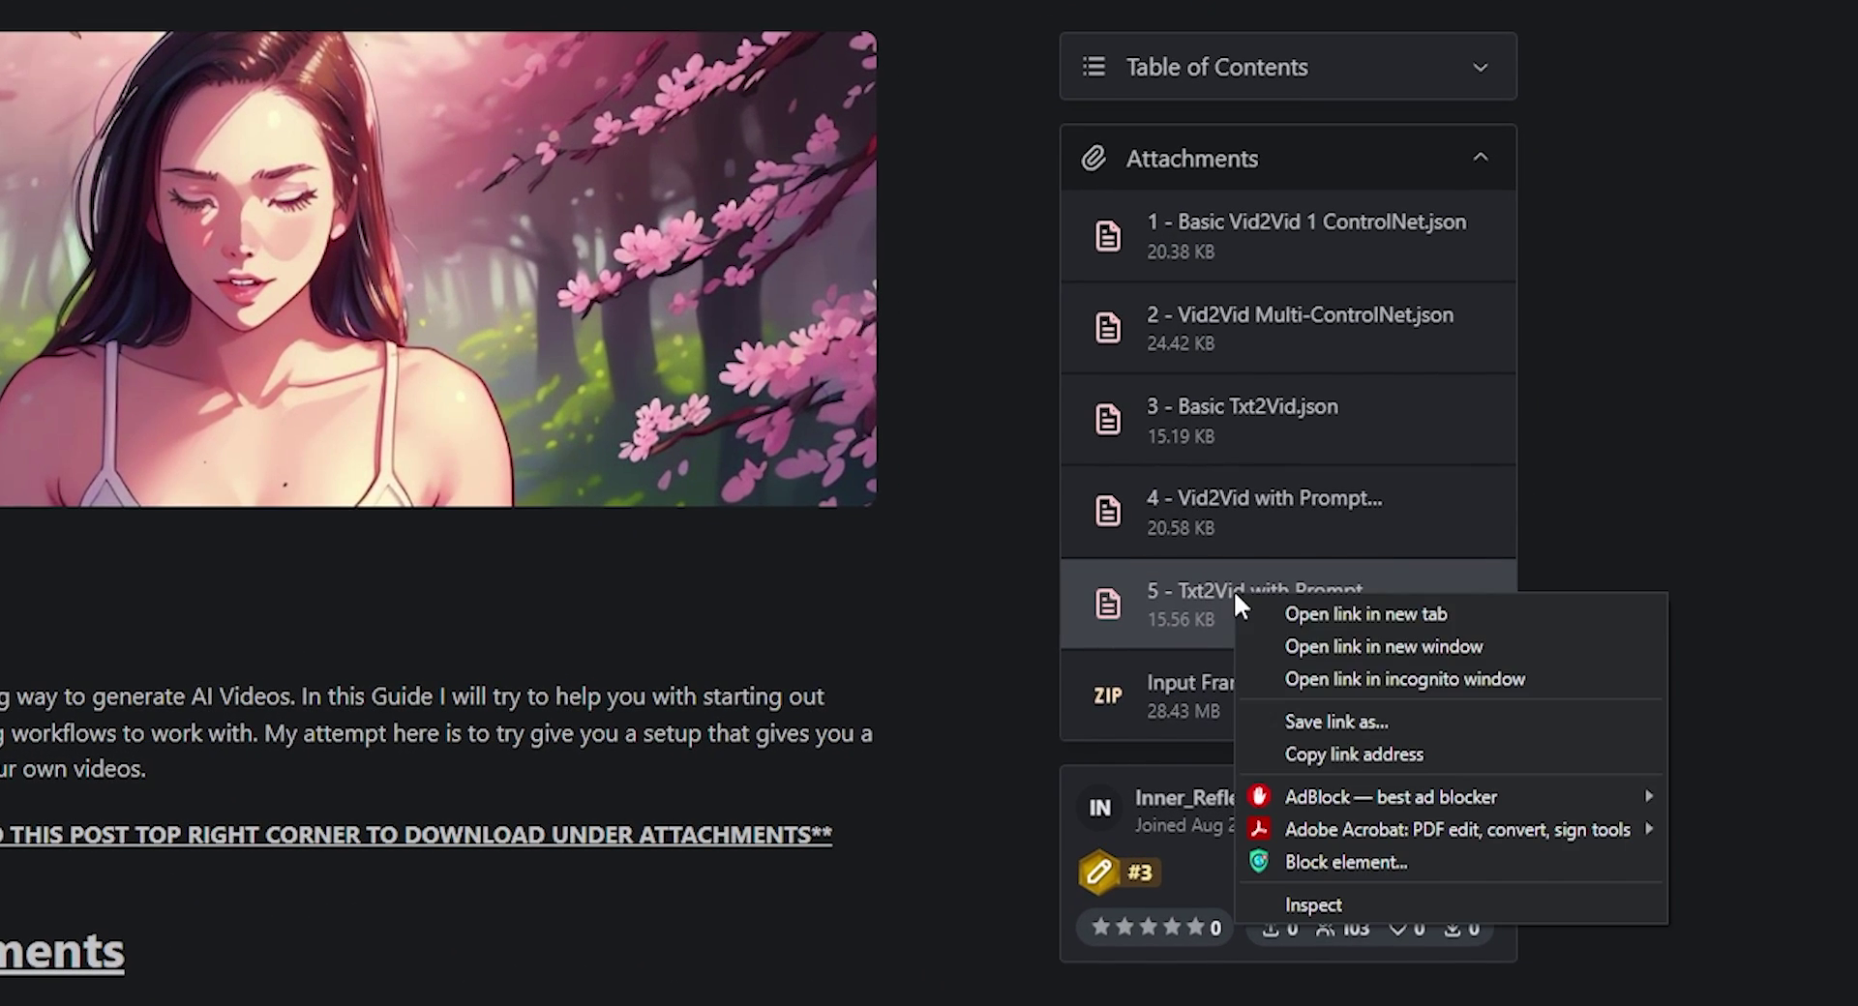
{"action": "left_click", "coordinate": [1314, 721]}
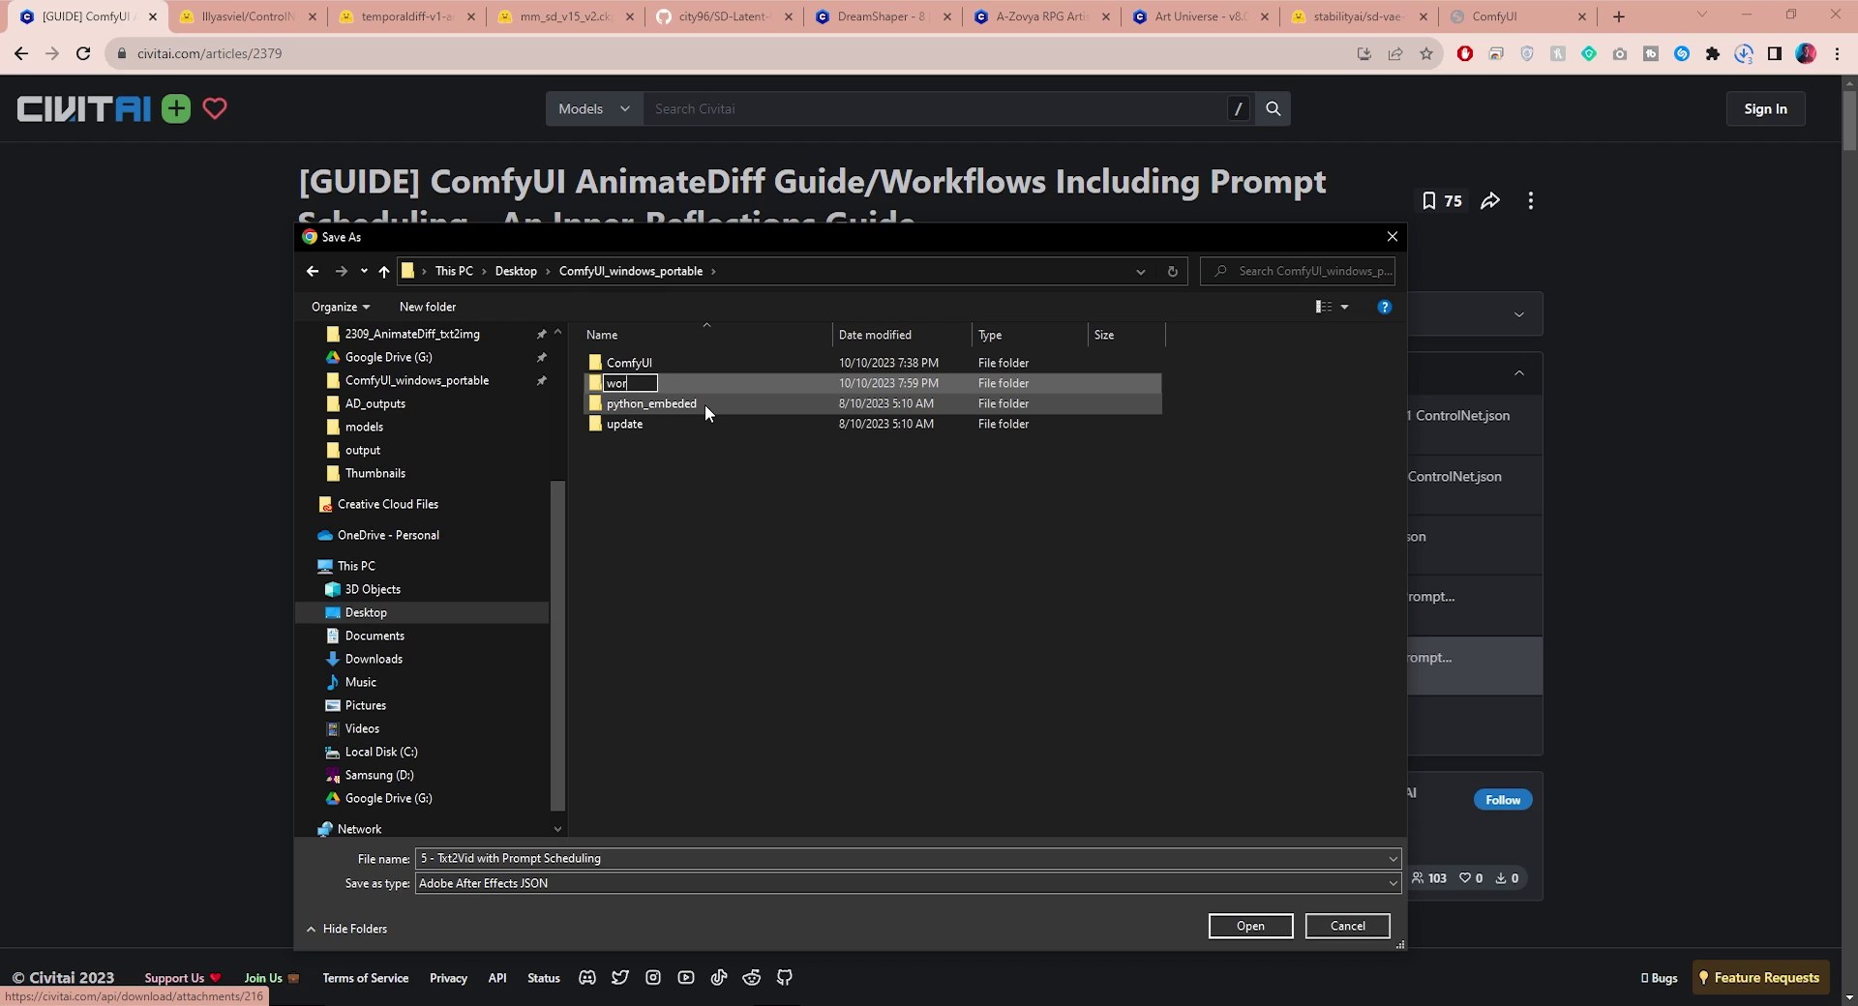
{"action": "type", "text": "kflows"}
{"action": "key", "text": "Return"}
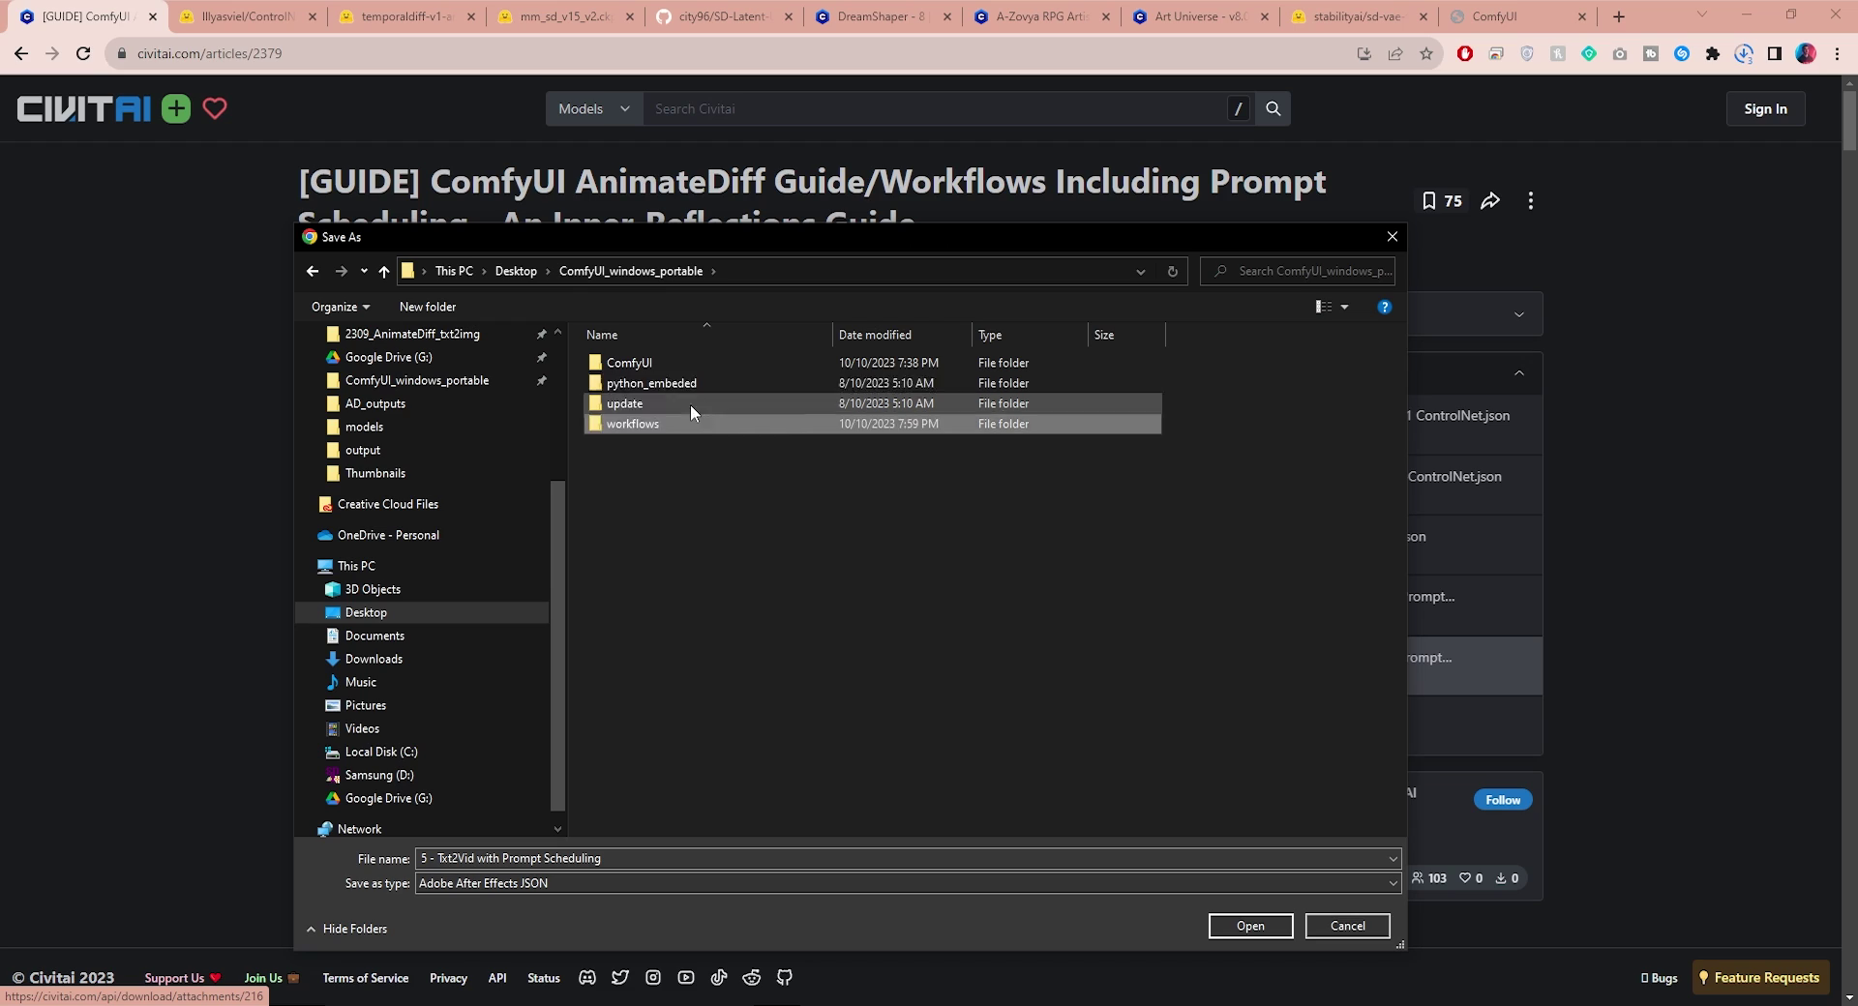
{"action": "double_click", "coordinate": [648, 426]}
{"action": "left_click", "coordinate": [1248, 926]}
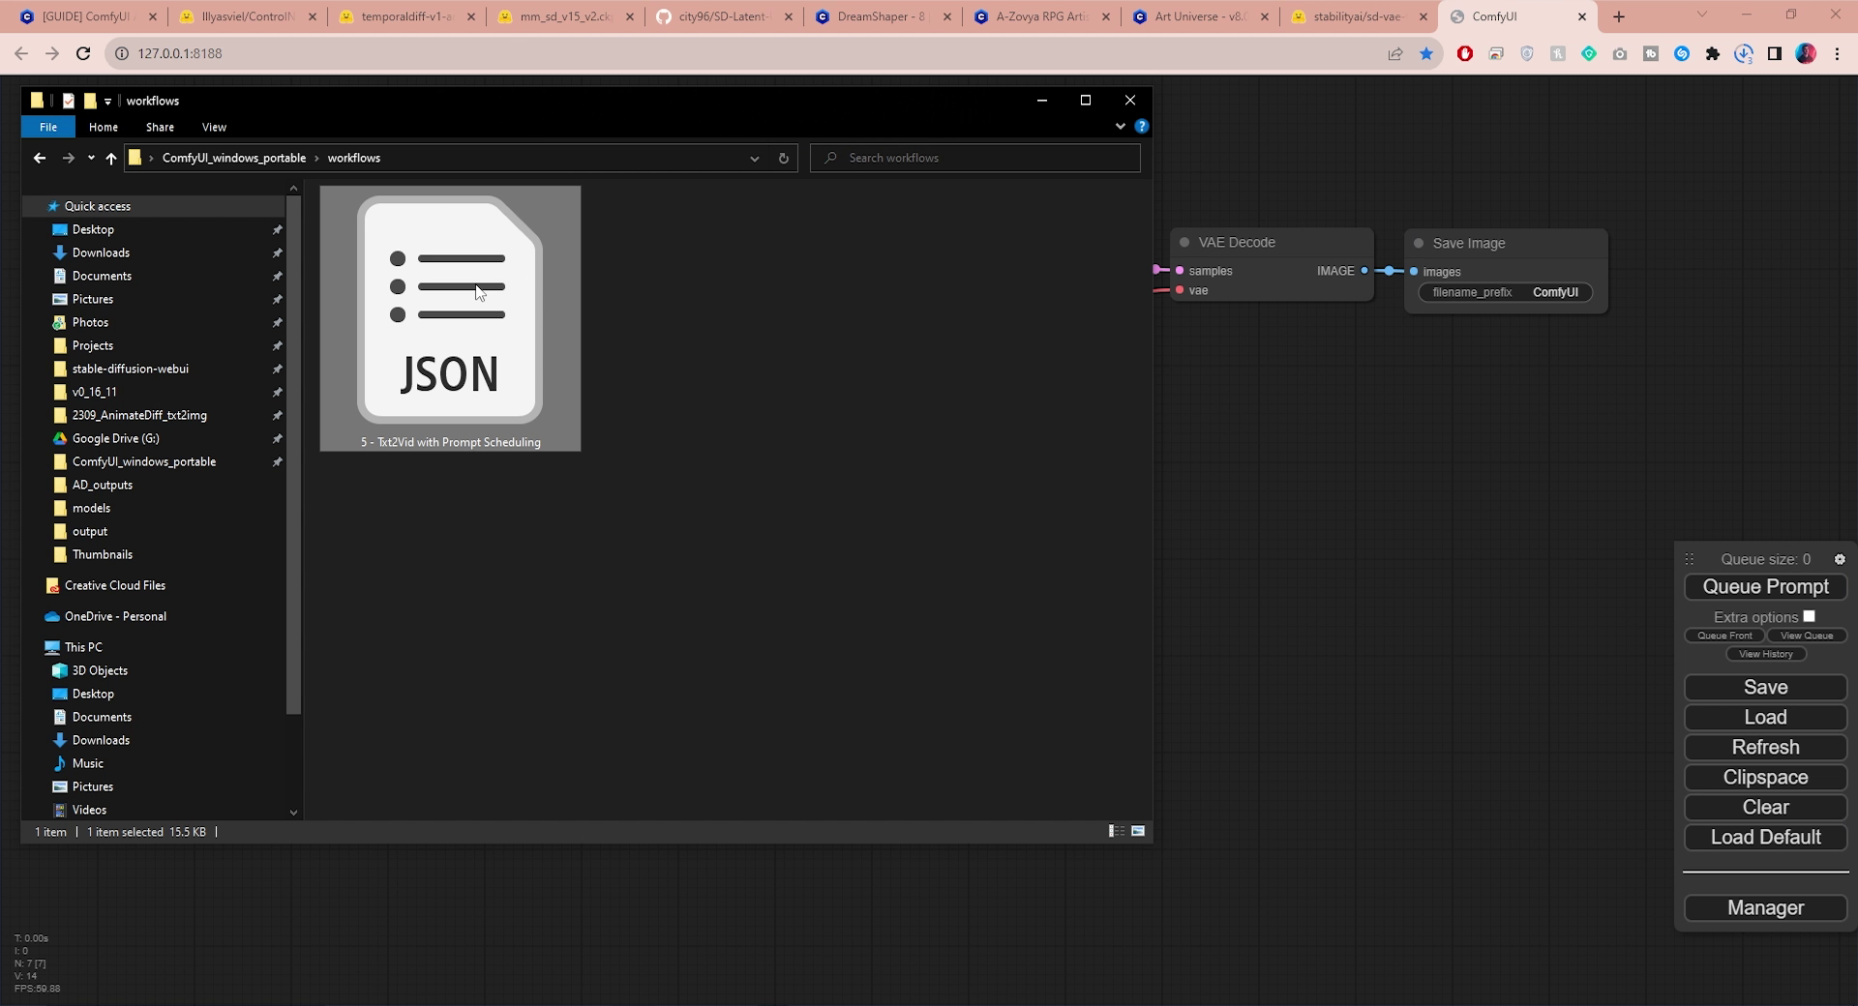
Drop the Txt2Vid with Prompt Scheduling JSON onto the canvas and look over the loaded graph
{"action": "left_click_drag", "start_coordinate": [476, 292], "coordinate": [1302, 515]}
{"action": "scroll", "coordinate": [1204, 407], "scroll_direction": "down", "scroll_amount": 12}
{"action": "scroll", "coordinate": [1061, 498], "scroll_direction": "up", "scroll_amount": 7}
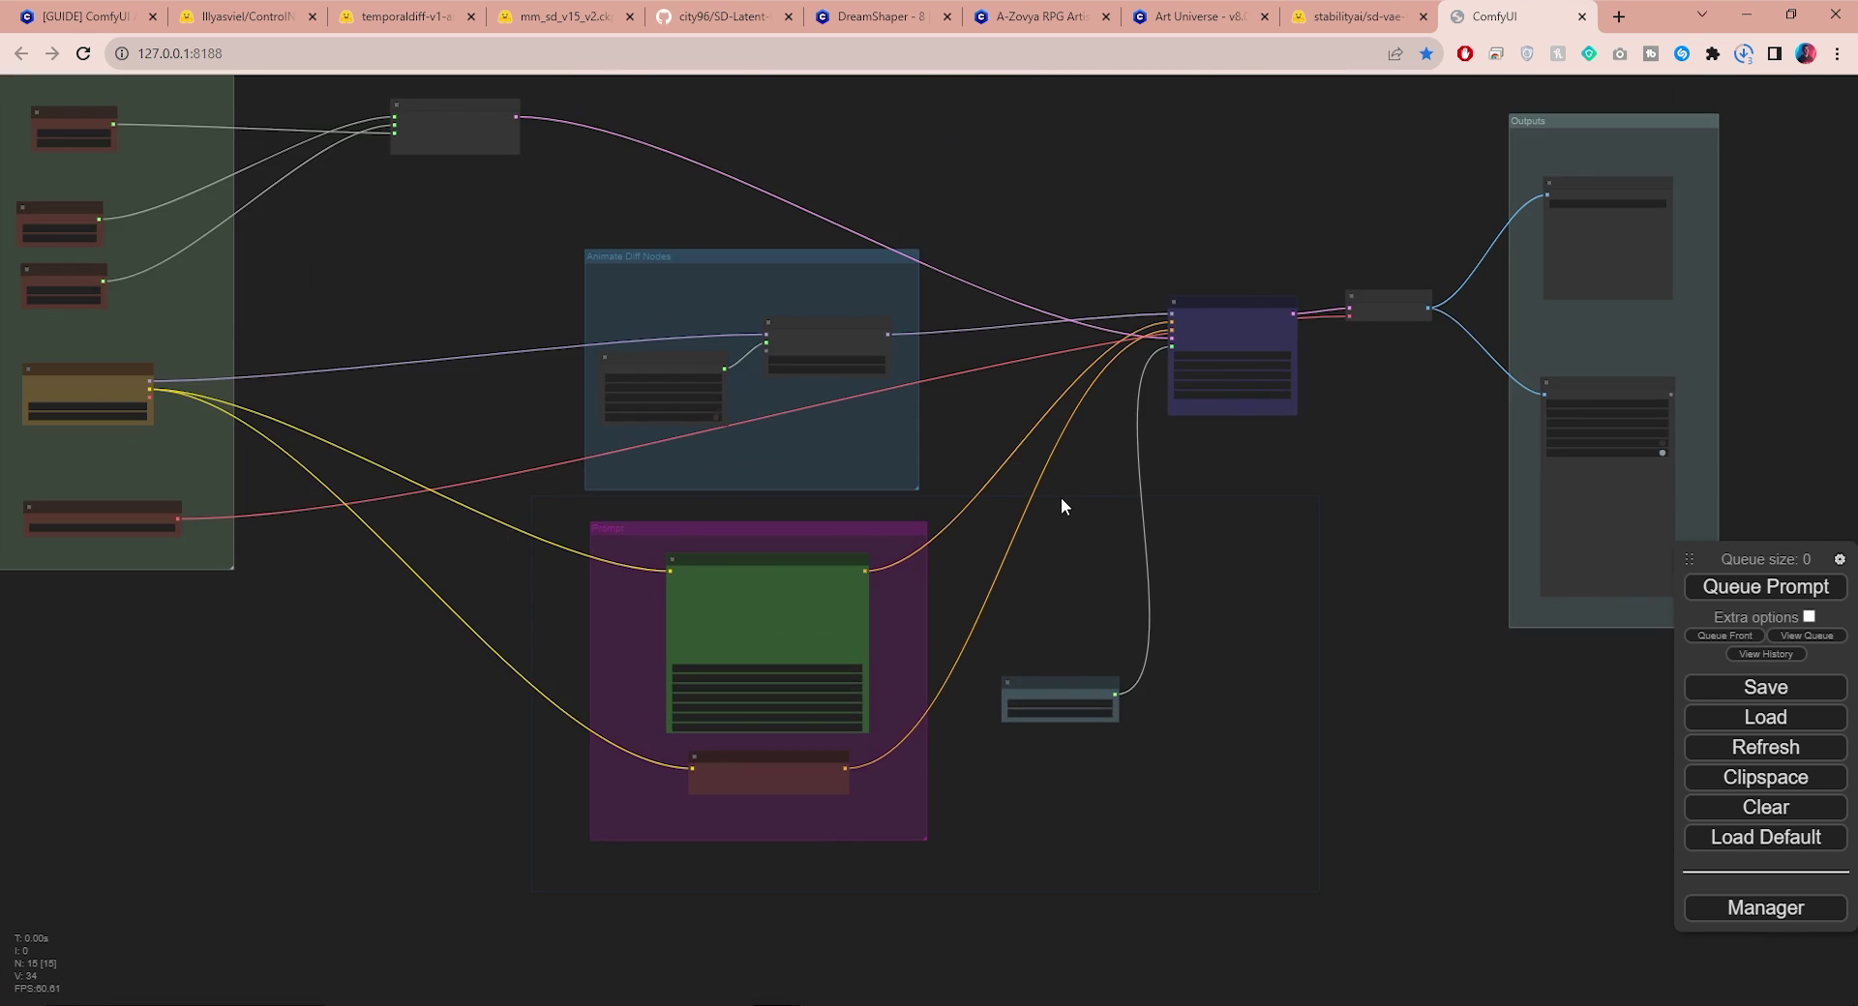
{"action": "scroll", "coordinate": [362, 258], "scroll_direction": "down", "scroll_amount": 5}
{"action": "scroll", "coordinate": [1165, 431], "scroll_direction": "up", "scroll_amount": 3}
{"action": "left_click_drag", "start_coordinate": [362, 257], "coordinate": [884, 310]}
{"action": "scroll", "coordinate": [931, 333], "scroll_direction": "down", "scroll_amount": 4}
{"action": "scroll", "coordinate": [1070, 362], "scroll_direction": "up", "scroll_amount": 3}
Load ADPT_MDMZ_upscale_base.json instead and pan from the upscale sampler nodes to the Inputs group
{"action": "key", "text": "alt+Tab"}
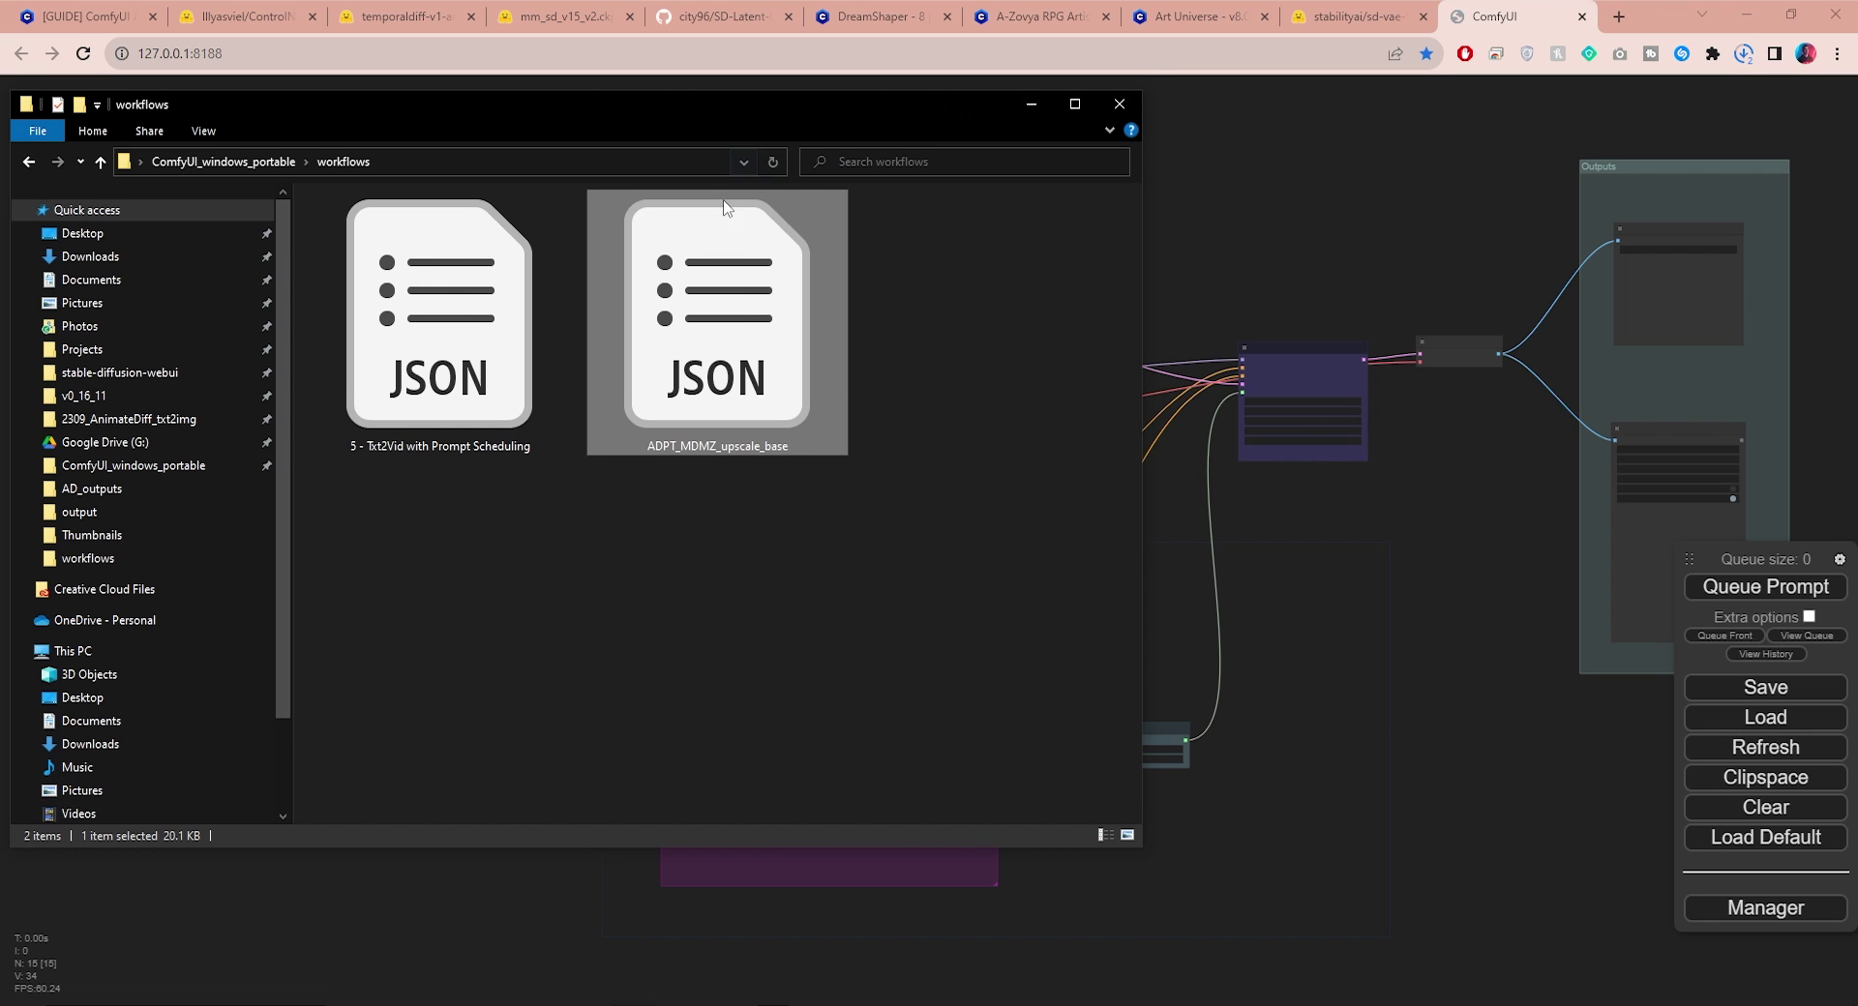
{"action": "left_click_drag", "start_coordinate": [717, 228], "coordinate": [1376, 624]}
{"action": "scroll", "coordinate": [1376, 623], "scroll_direction": "up", "scroll_amount": 5}
{"action": "left_click_drag", "start_coordinate": [1374, 843], "coordinate": [1326, 686]}
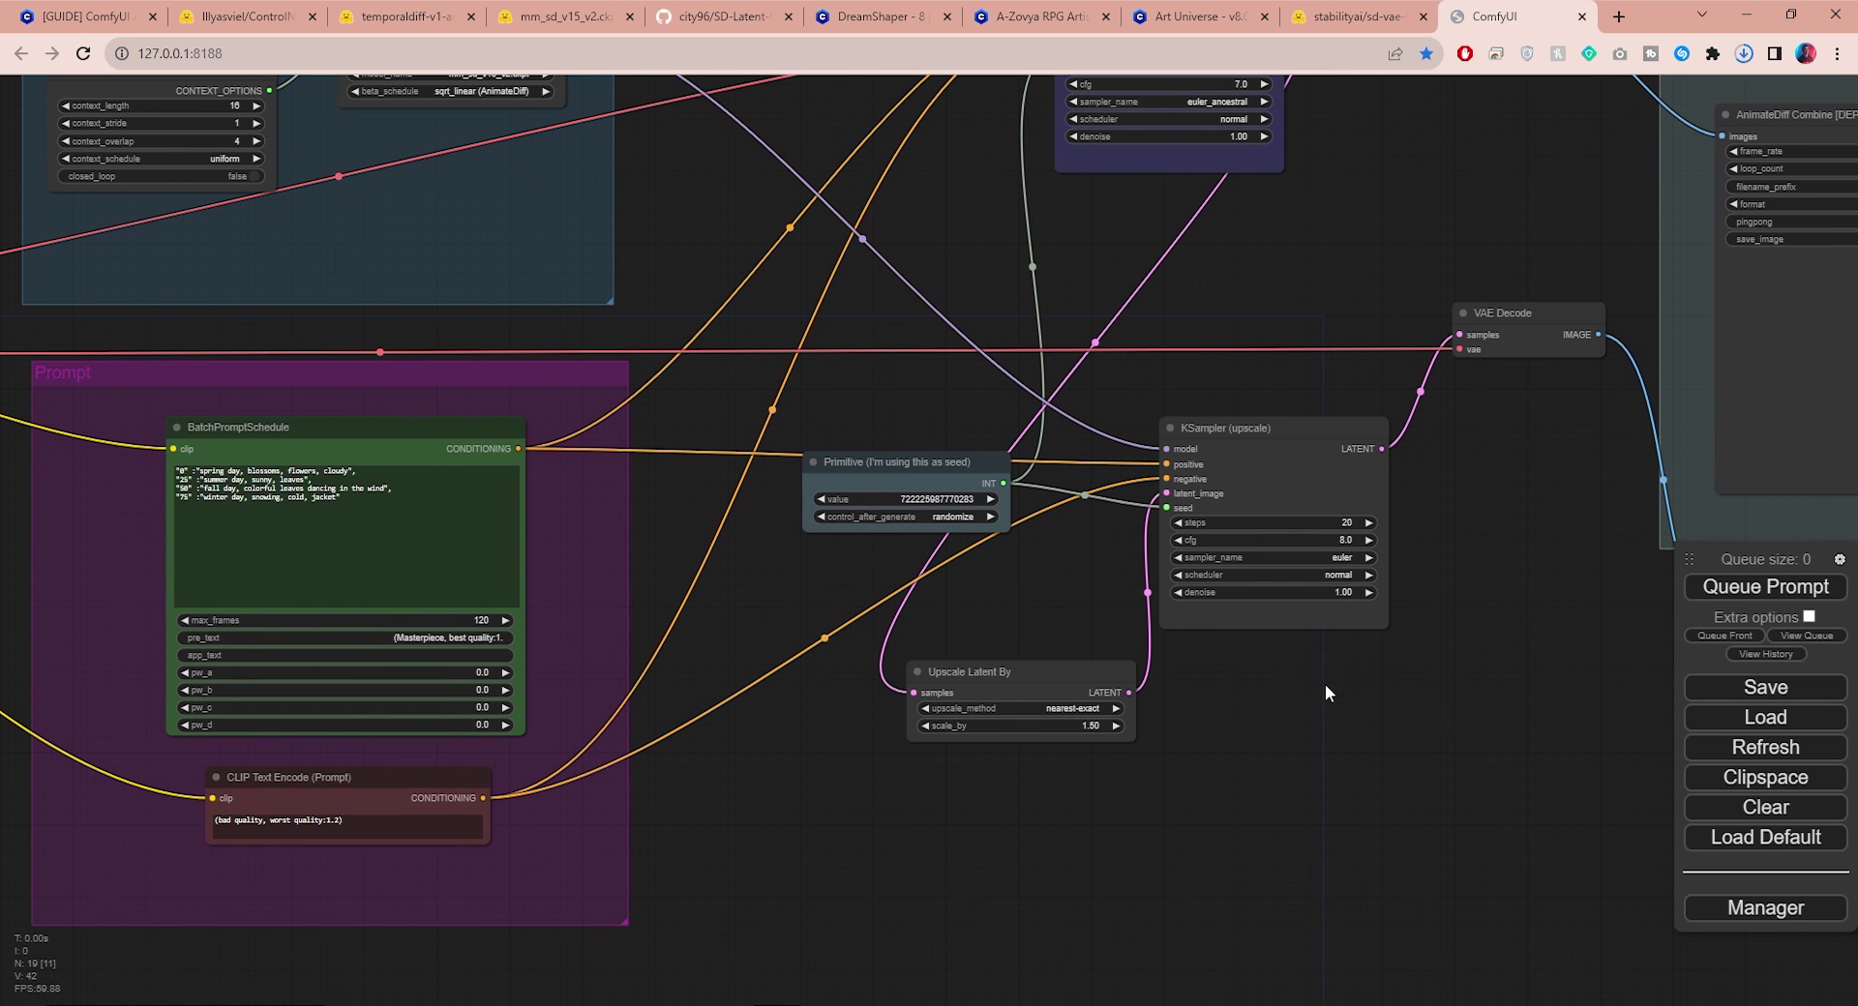
{"action": "scroll", "coordinate": [903, 685], "scroll_direction": "up", "scroll_amount": 3}
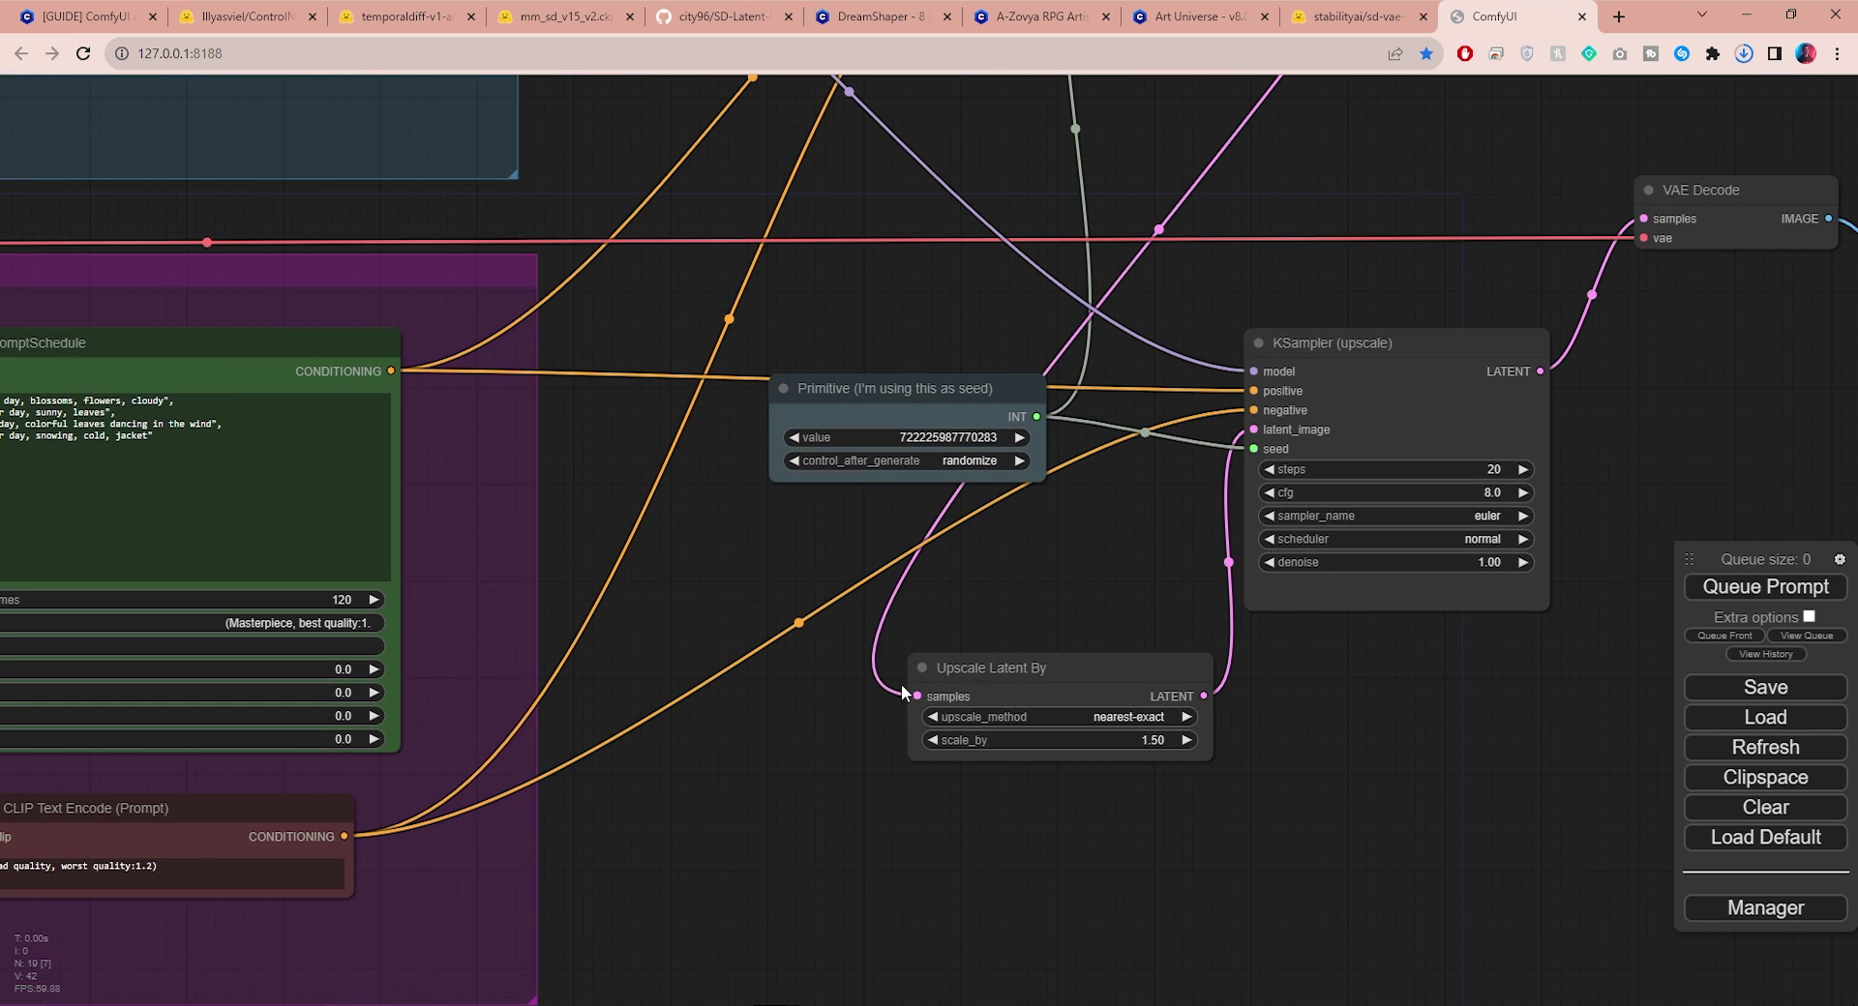
{"action": "scroll", "coordinate": [902, 684], "scroll_direction": "down", "scroll_amount": 6}
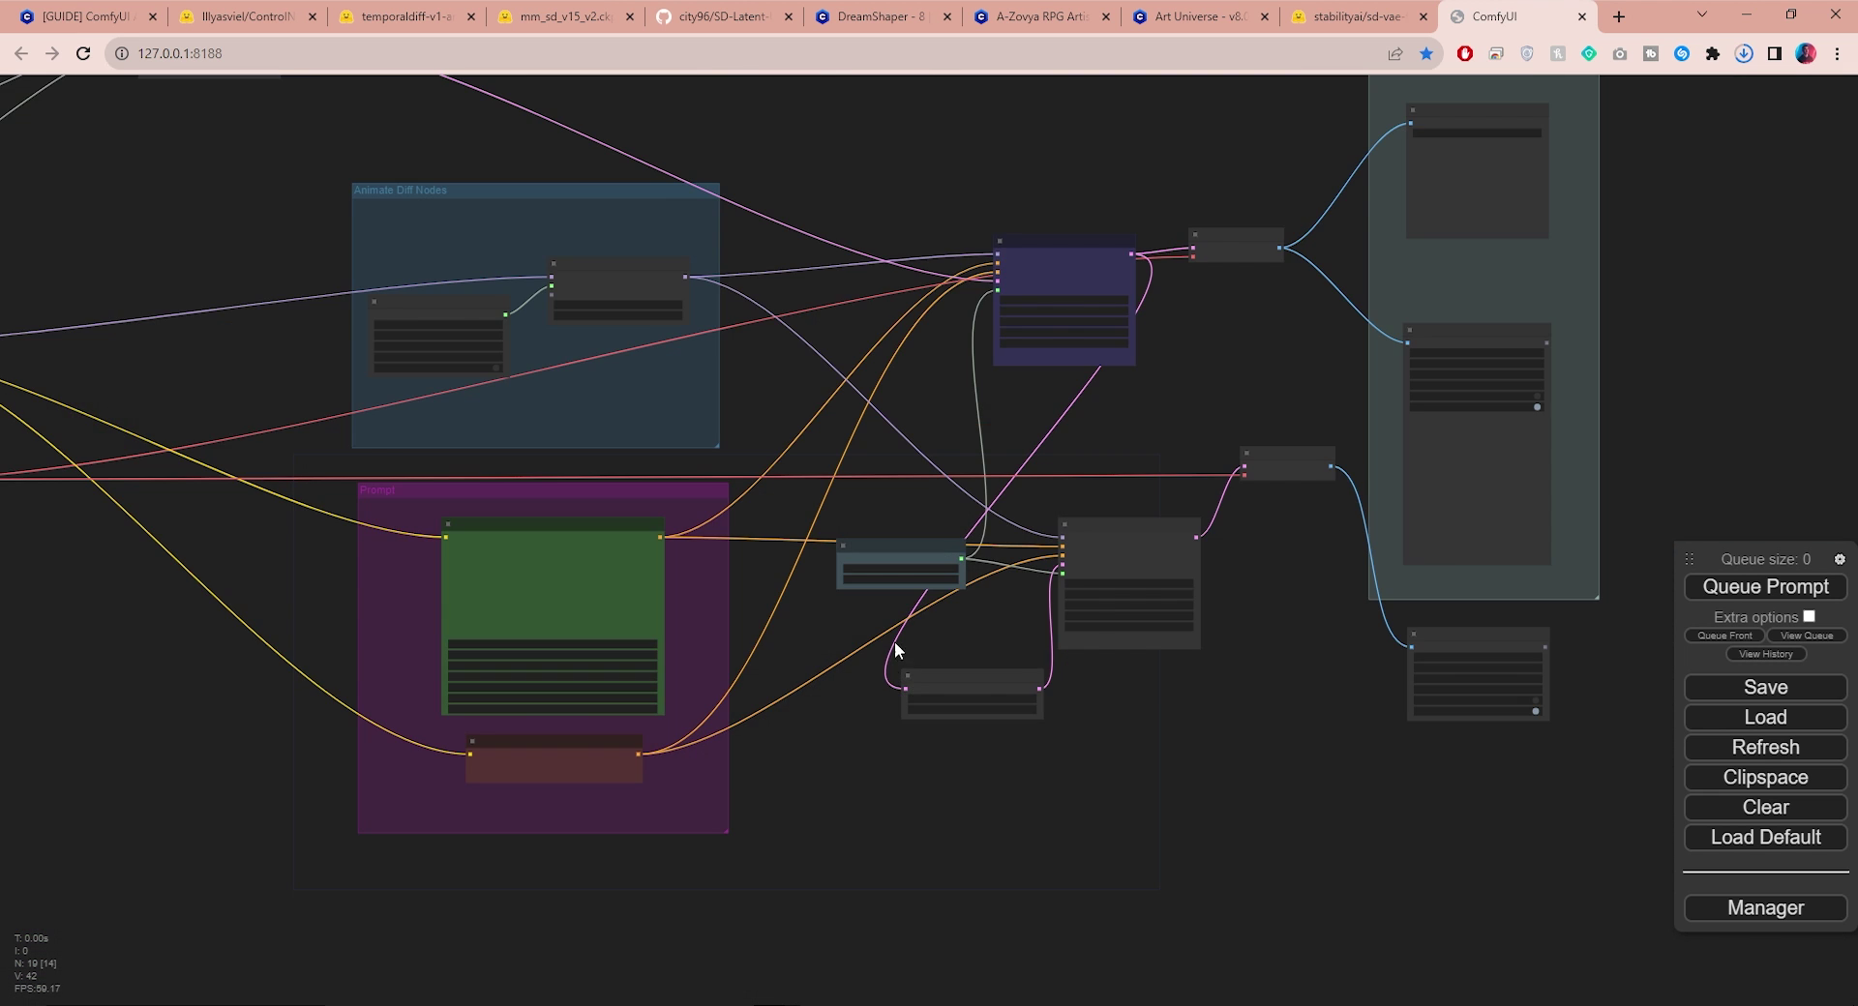
{"action": "left_click_drag", "start_coordinate": [904, 623], "coordinate": [1202, 633]}
{"action": "left_click_drag", "start_coordinate": [1315, 439], "coordinate": [1799, 509]}
Change the Number of Frames from 100 to 425
{"action": "scroll", "coordinate": [764, 484], "scroll_direction": "up", "scroll_amount": 3}
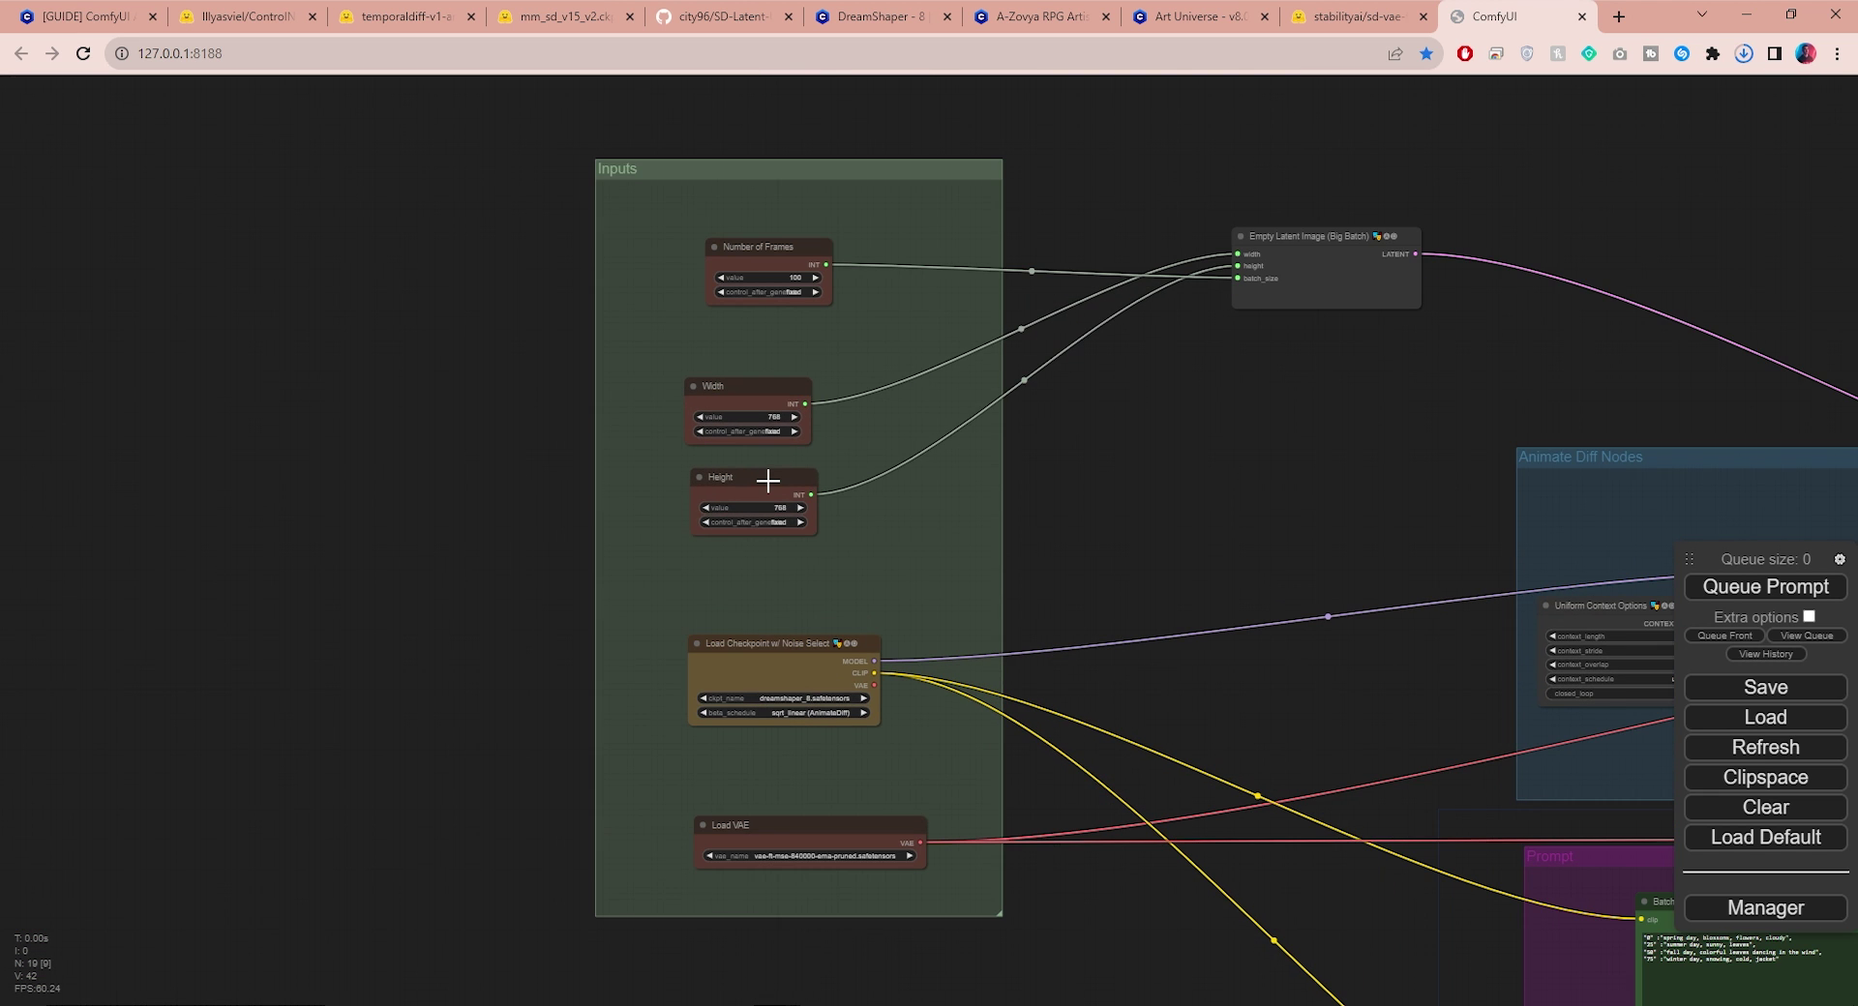
{"action": "scroll", "coordinate": [793, 265], "scroll_direction": "up", "scroll_amount": 6}
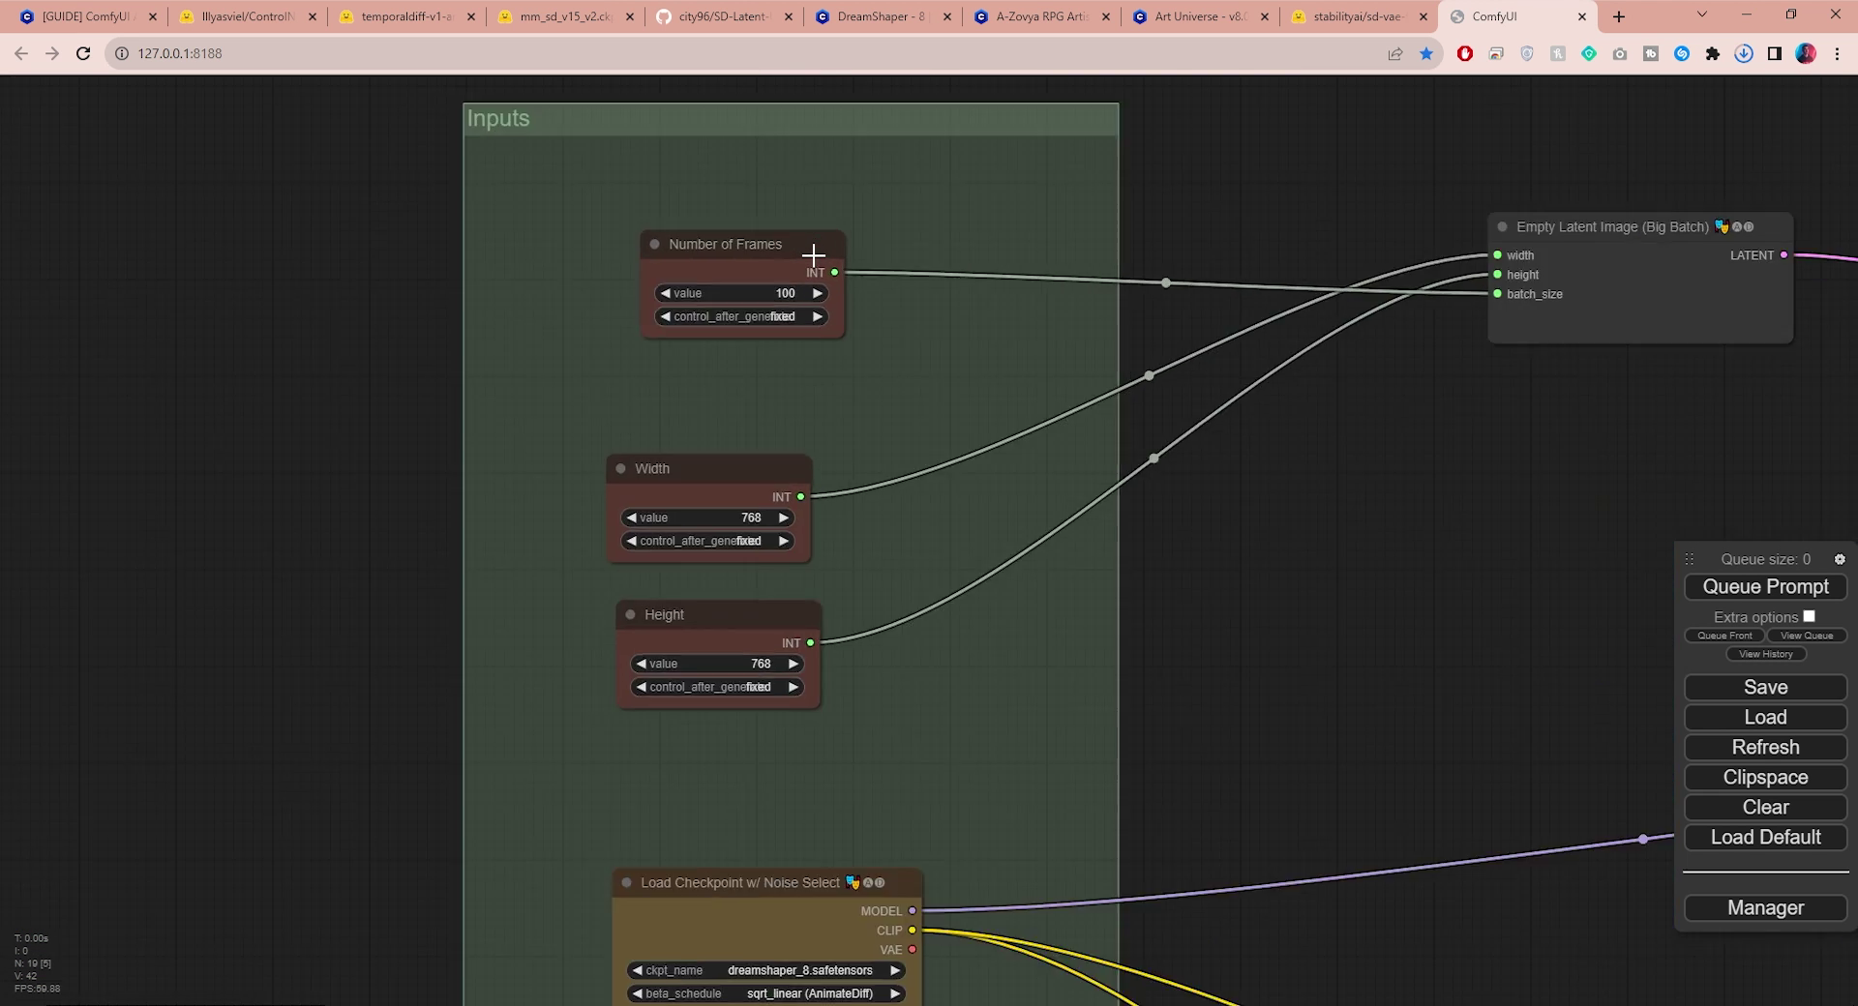
{"action": "left_click", "coordinate": [764, 305]}
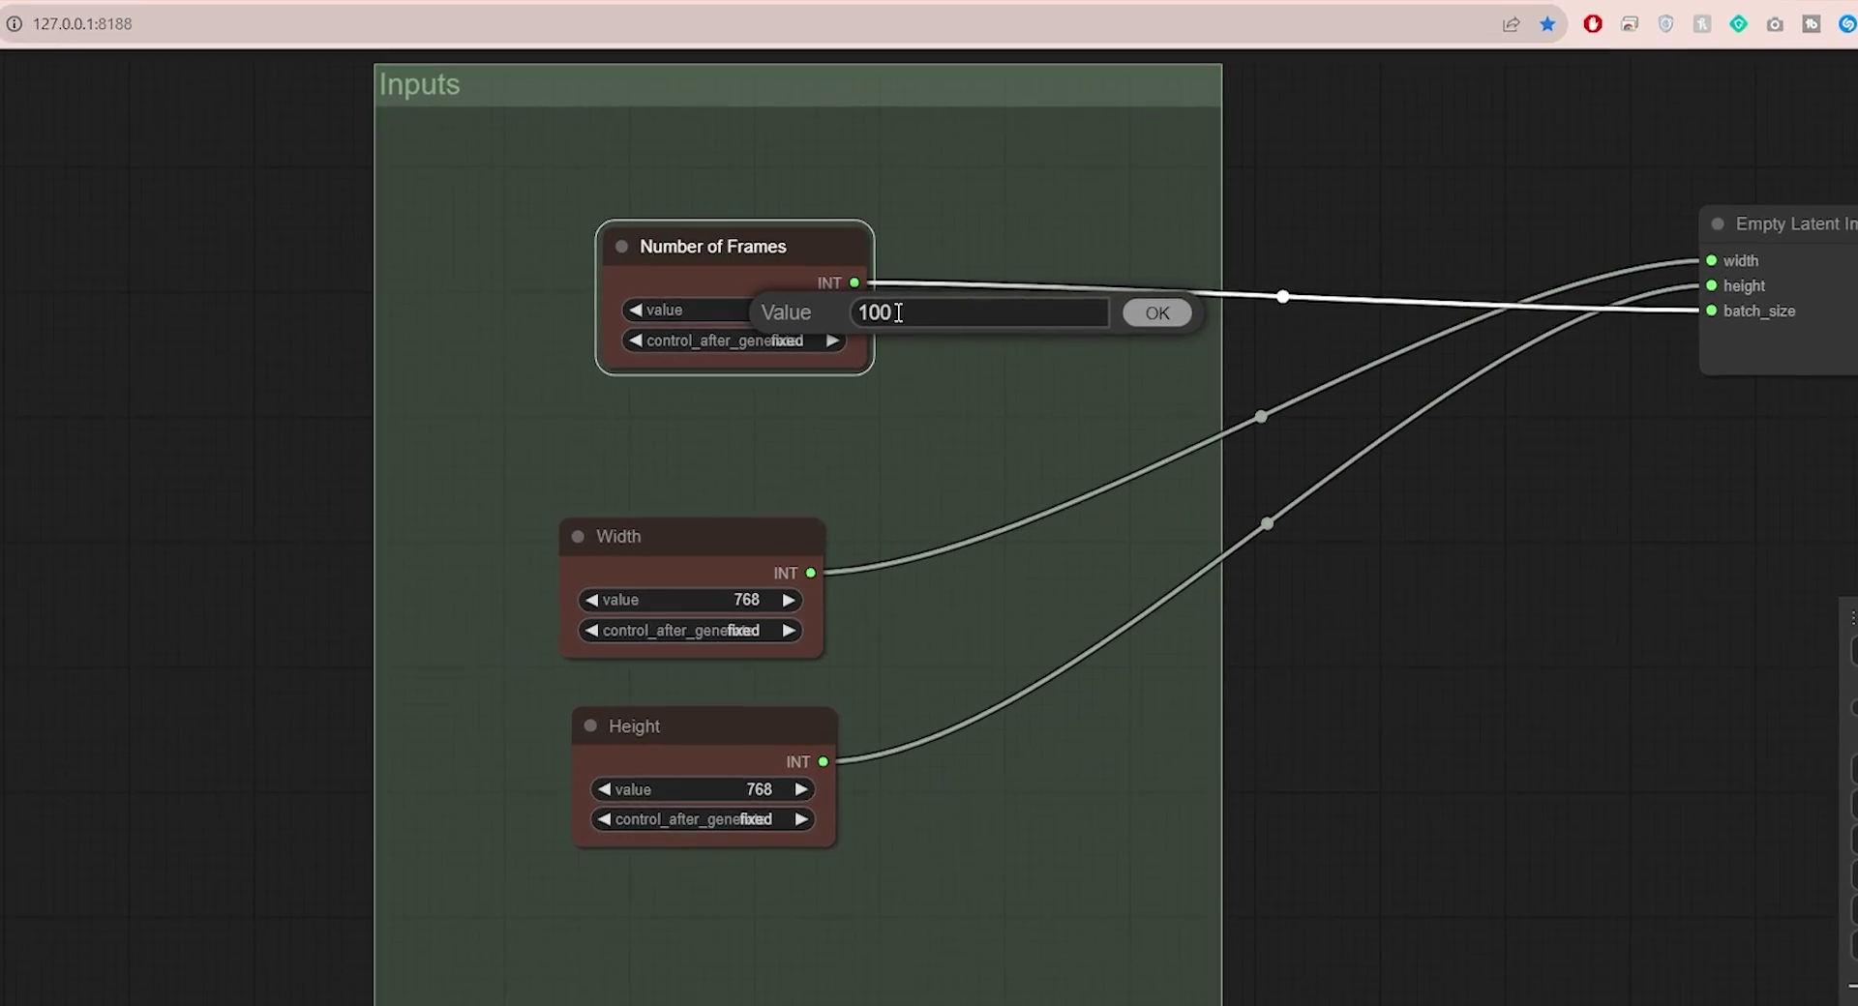
{"action": "double_click", "coordinate": [850, 304]}
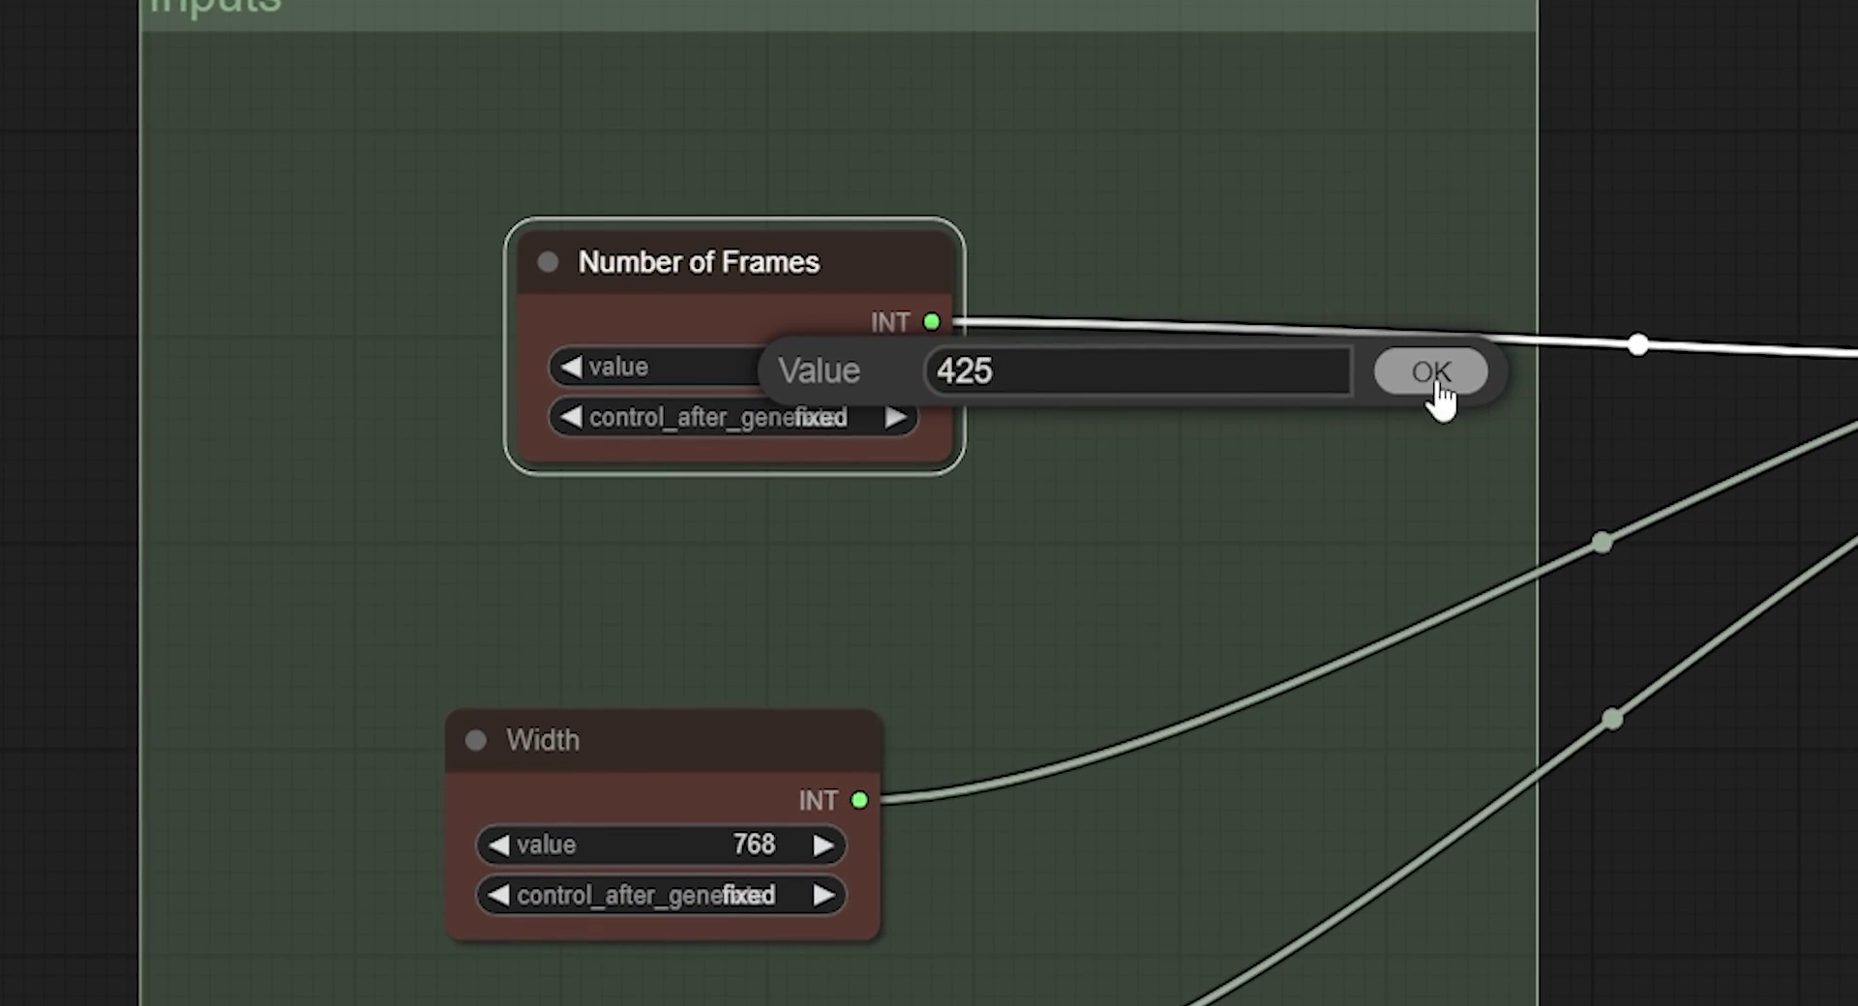
{"action": "left_click", "coordinate": [1430, 374]}
Set the Width to 512, keeping the height at 768
{"action": "left_click_drag", "start_coordinate": [1257, 583], "coordinate": [861, 527]}
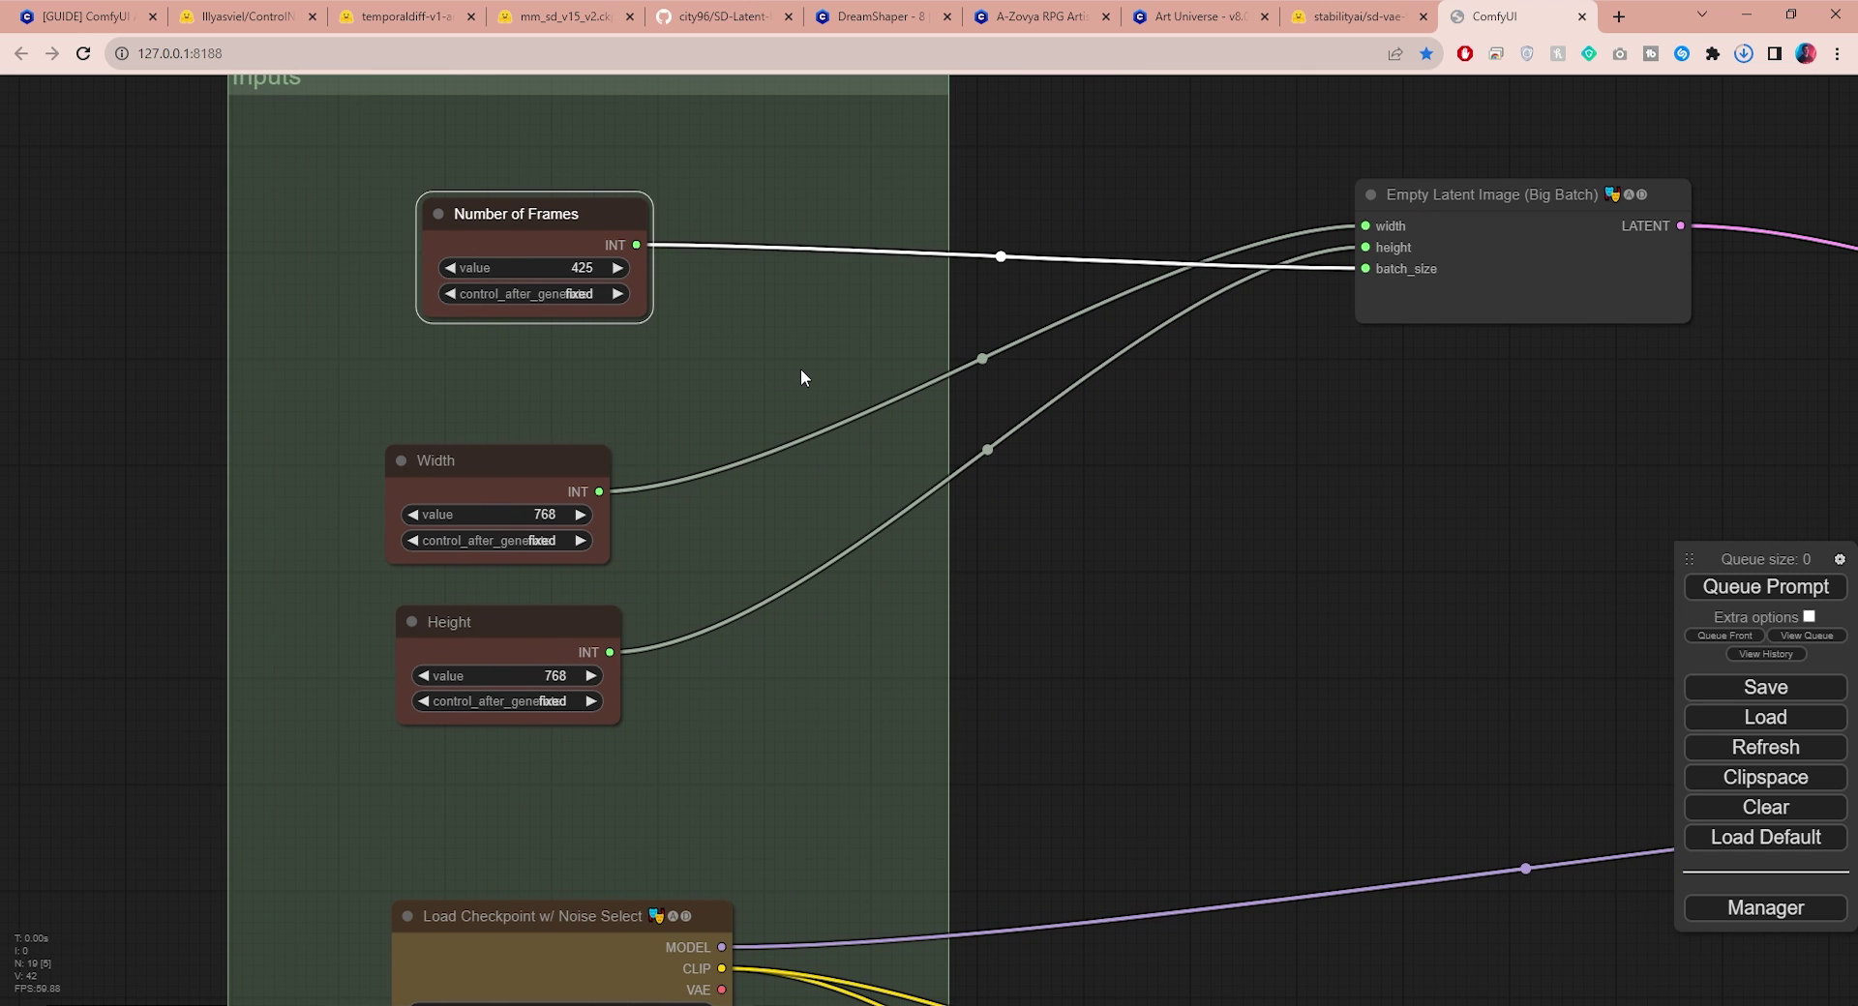
{"action": "scroll", "coordinate": [799, 368], "scroll_direction": "down", "scroll_amount": 2}
{"action": "left_click_drag", "start_coordinate": [800, 368], "coordinate": [1012, 498]}
{"action": "scroll", "coordinate": [1012, 497], "scroll_direction": "up", "scroll_amount": 2}
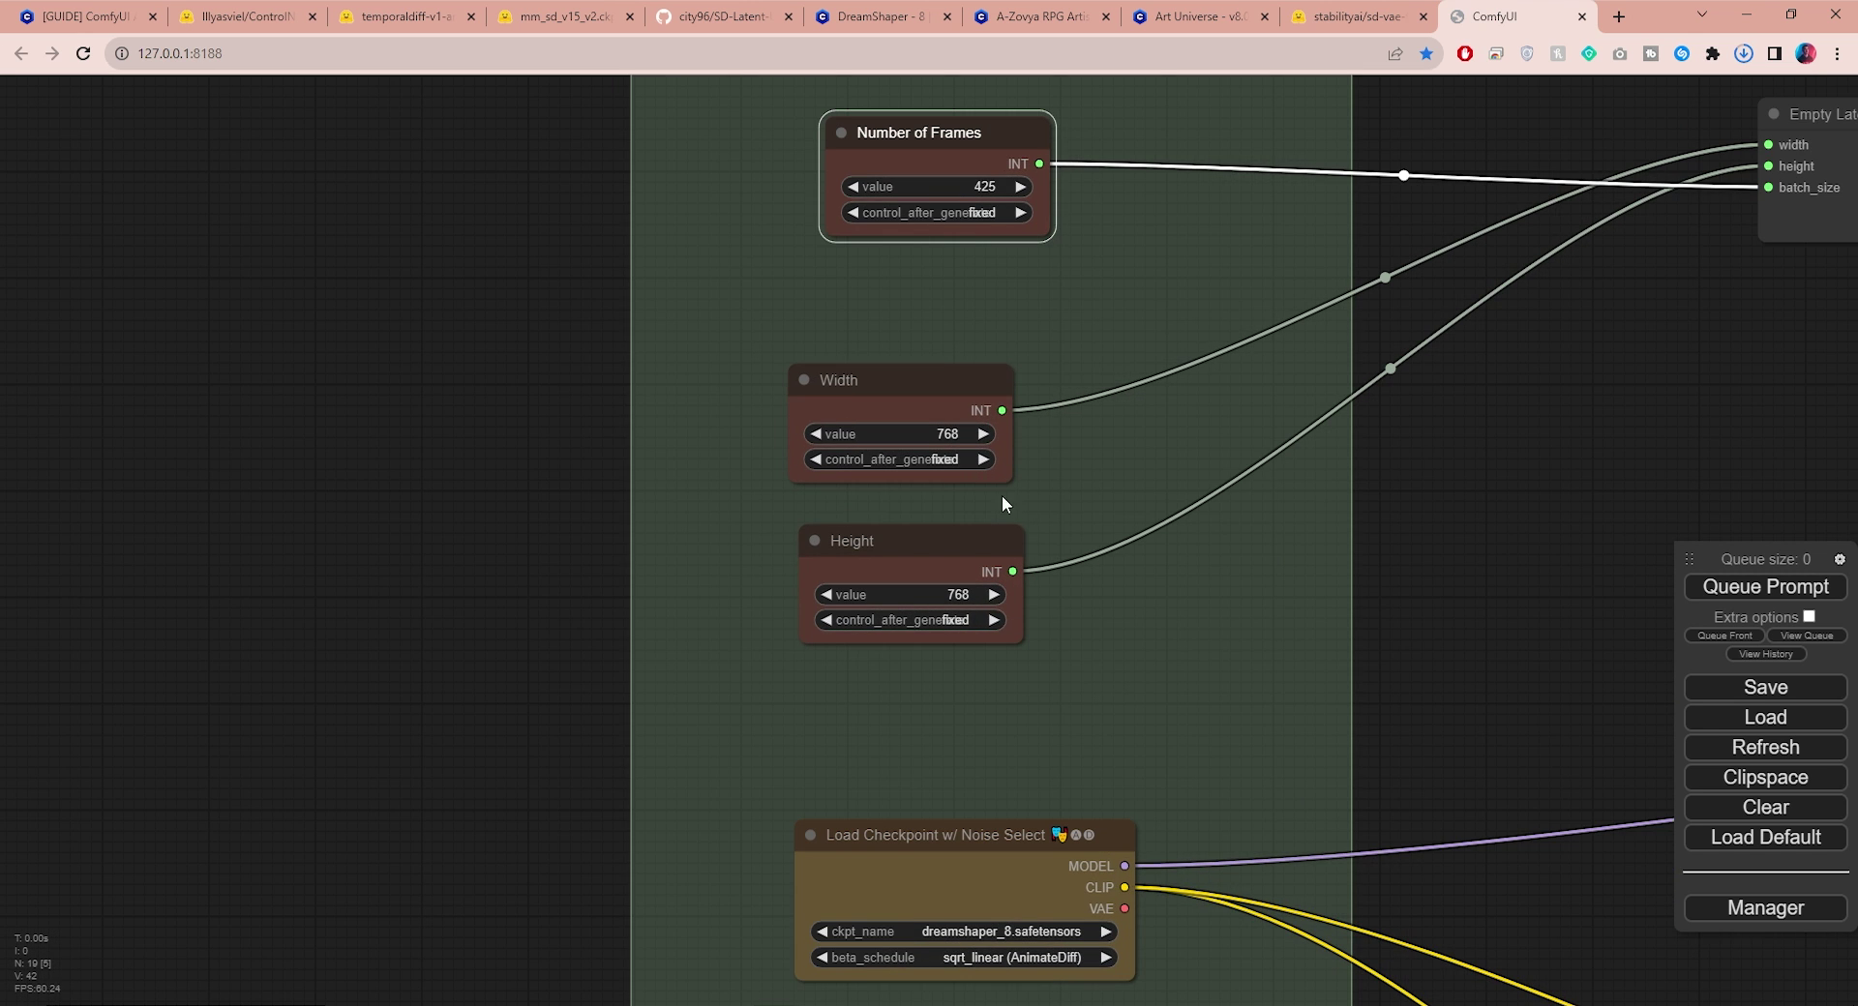
{"action": "left_click", "coordinate": [938, 433]}
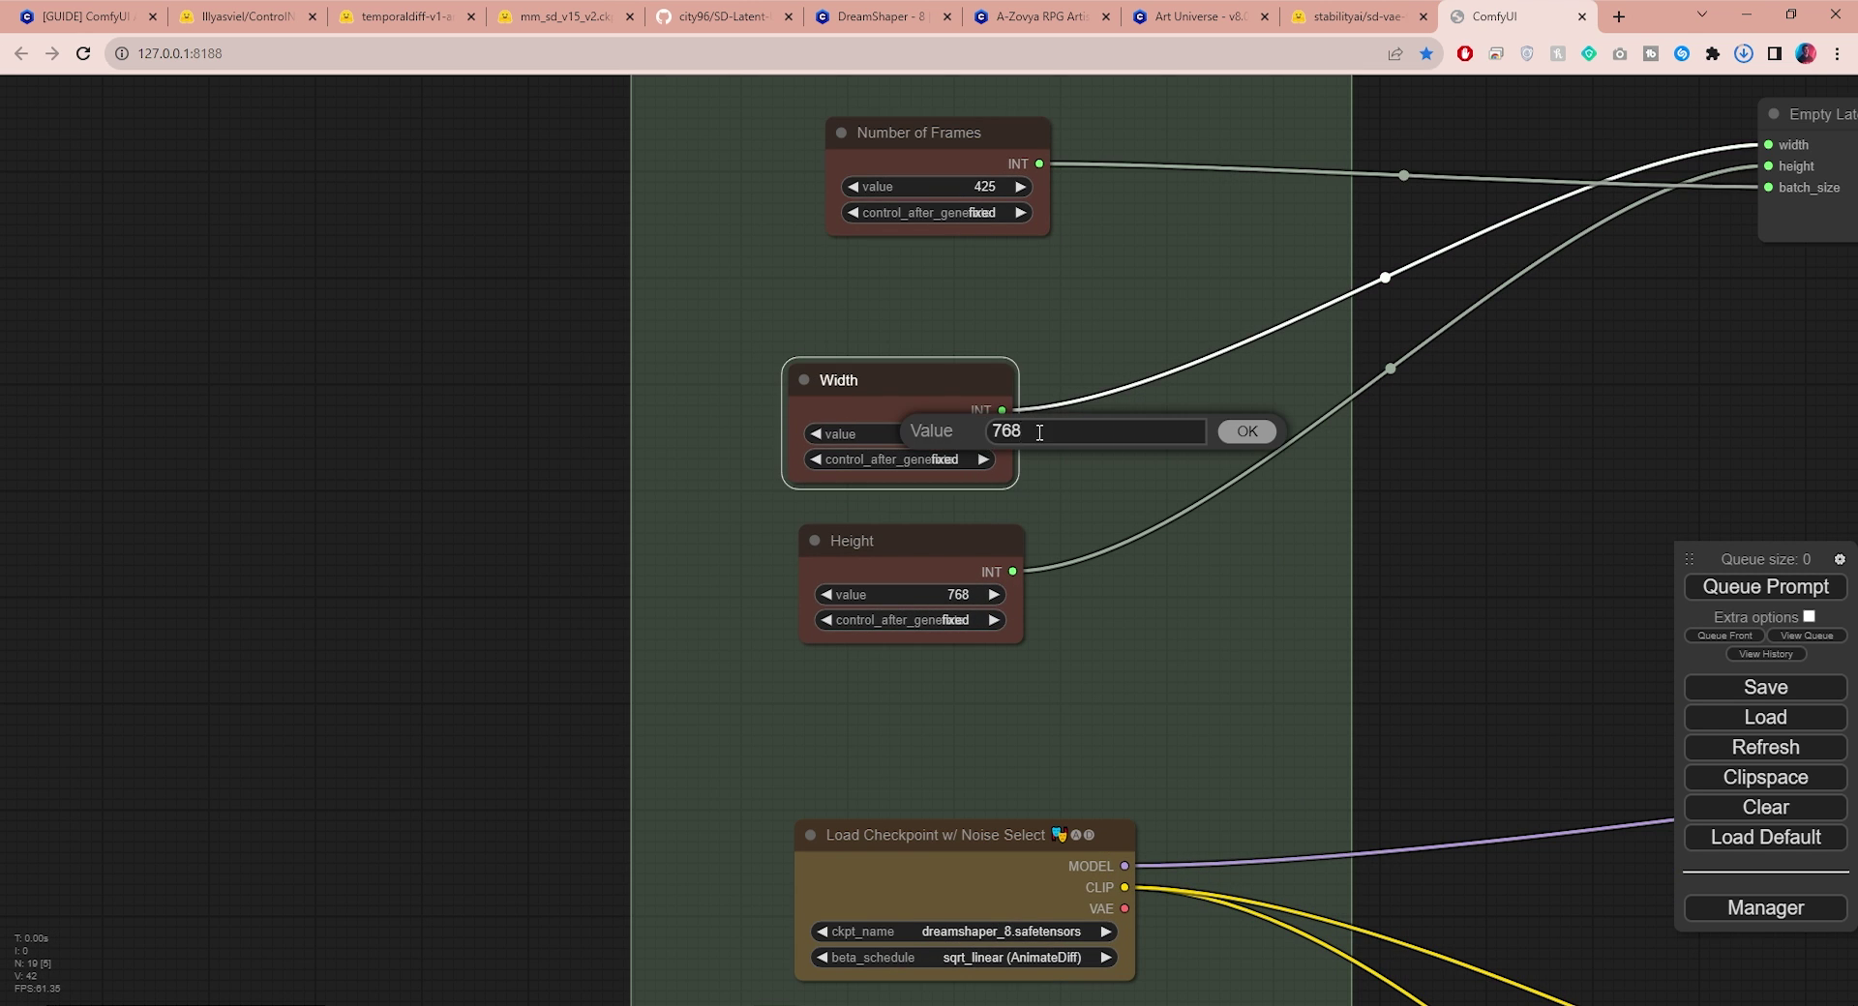
{"action": "left_click", "coordinate": [1247, 431]}
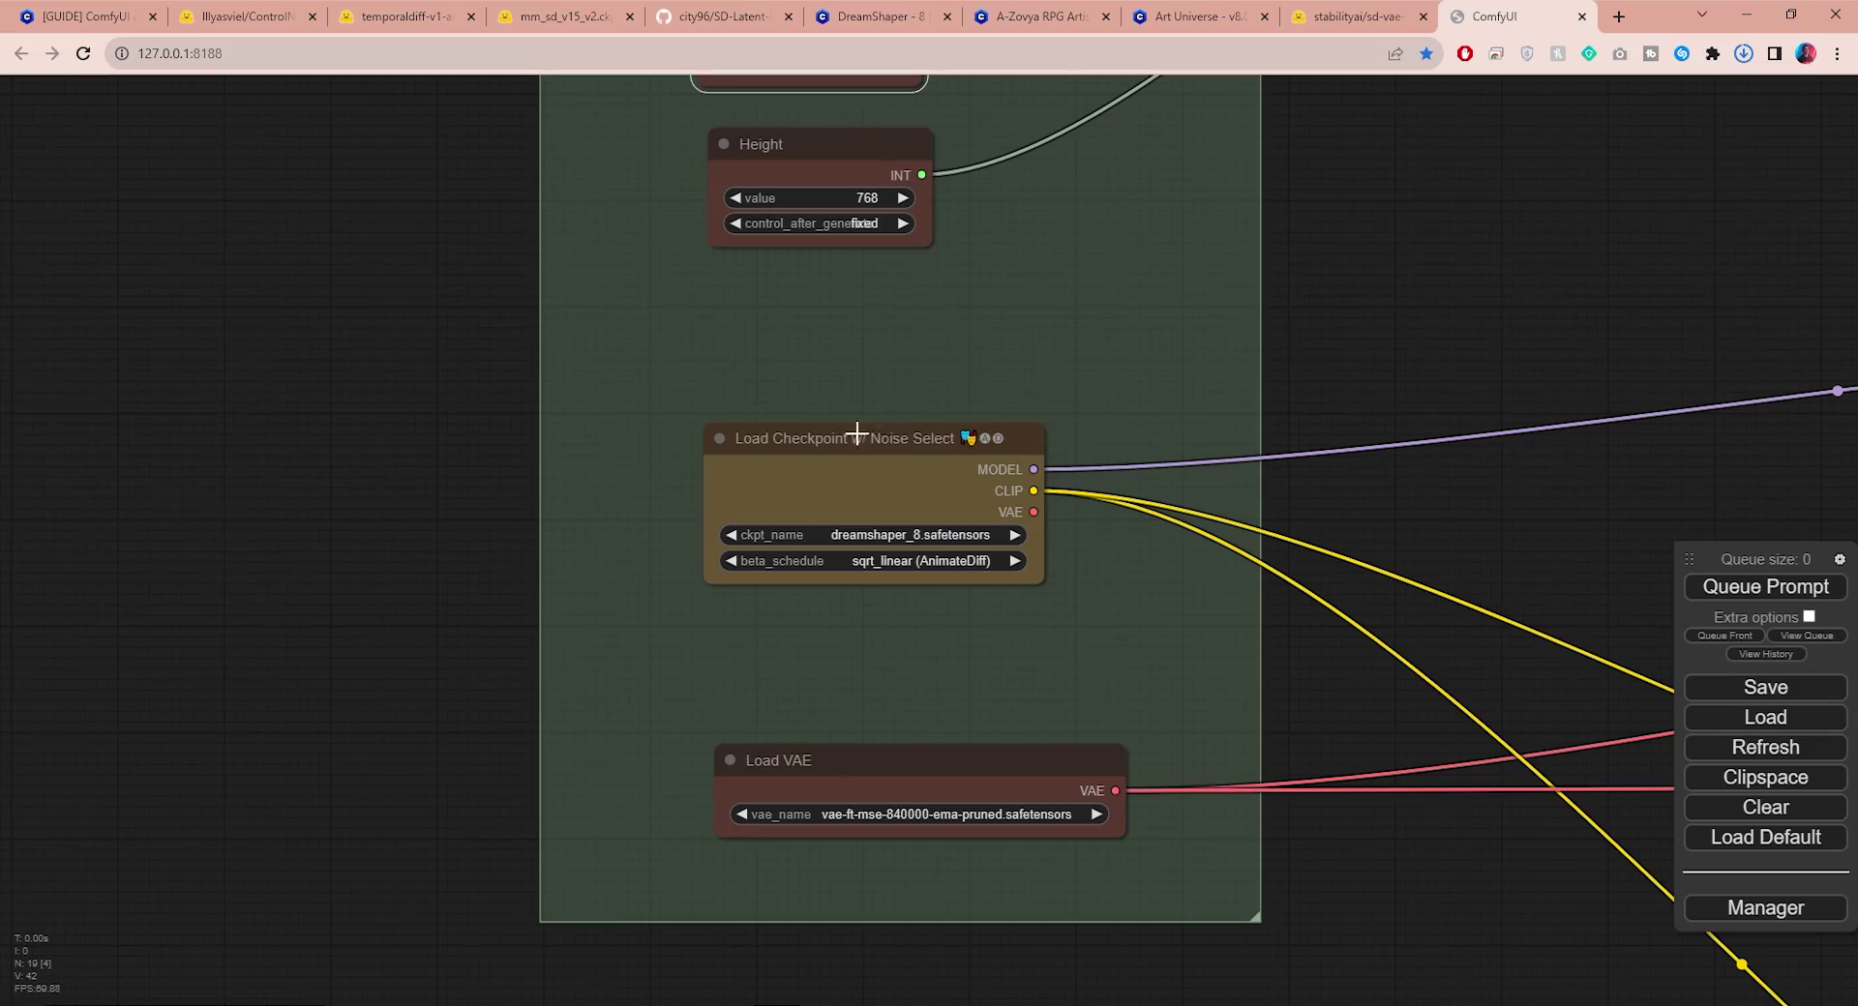
Pick aZovyaRPGArtistTools_v3.safetensors as the checkpoint, then browse the AnimateDiff Loader's motion model list
{"action": "left_click", "coordinate": [860, 542]}
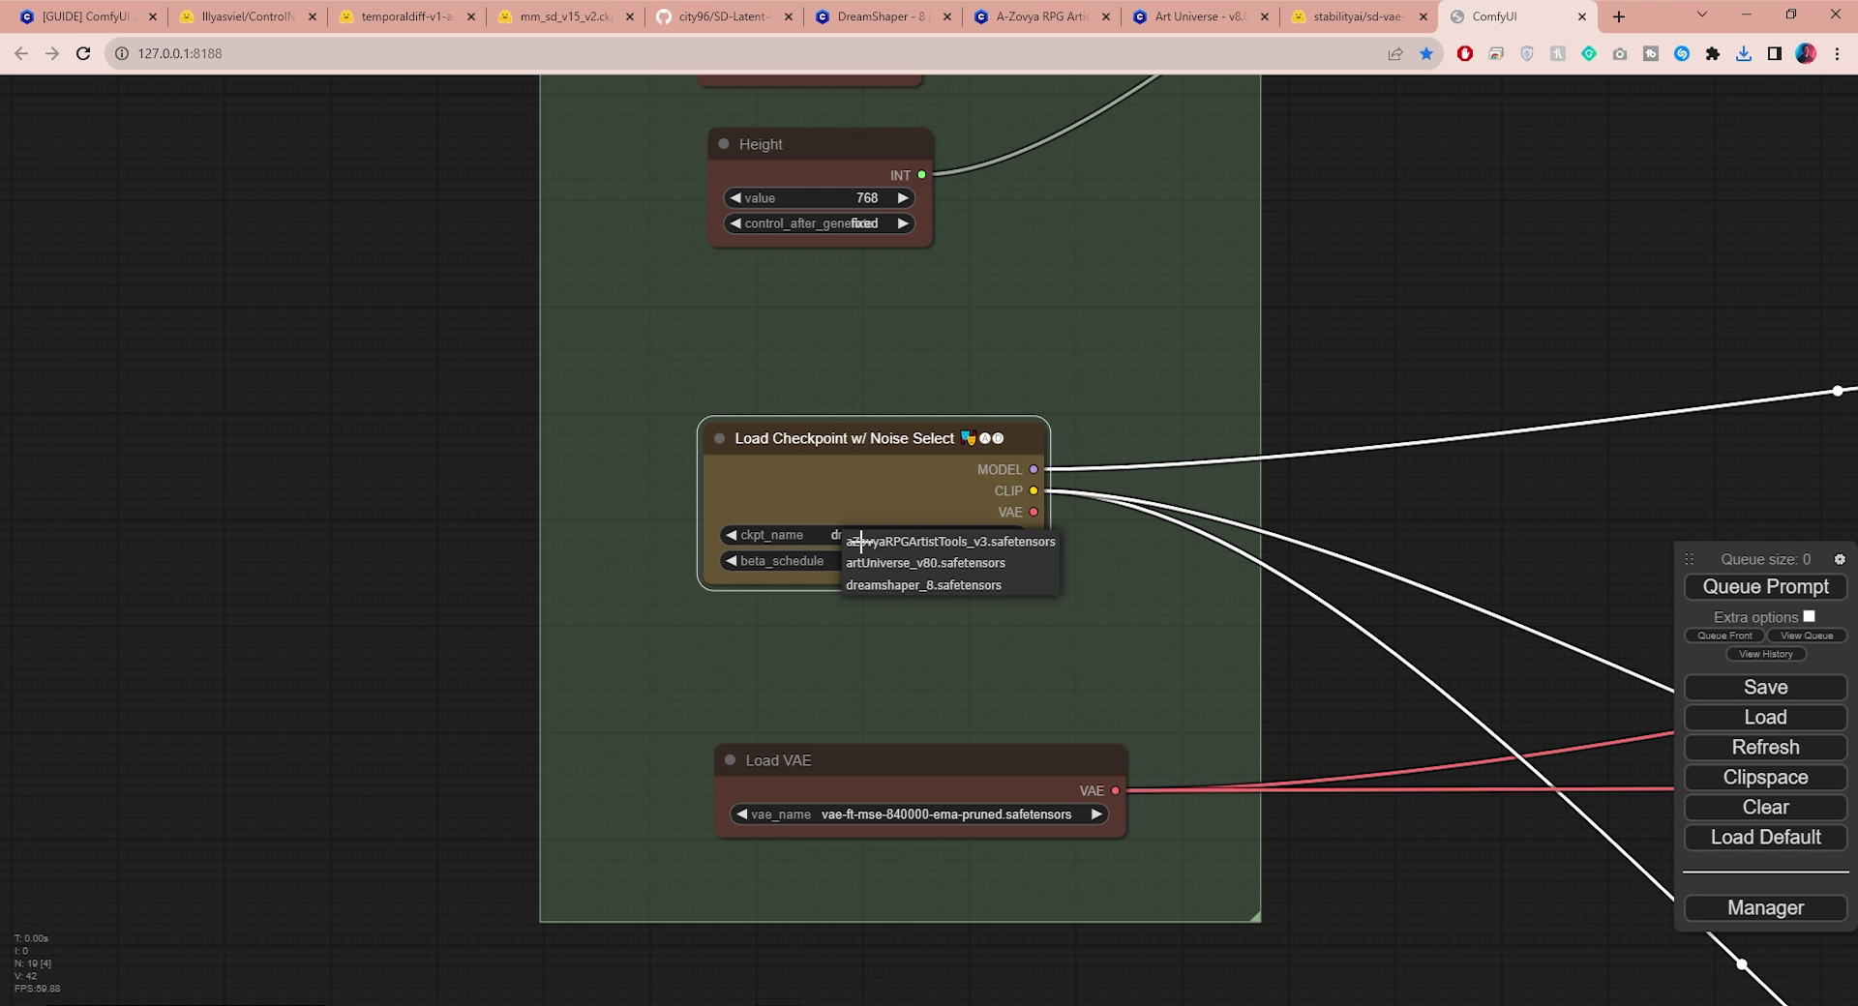
{"action": "left_click", "coordinate": [901, 542]}
{"action": "left_click_drag", "start_coordinate": [1674, 445], "coordinate": [447, 583]}
{"action": "scroll", "coordinate": [1242, 480], "scroll_direction": "up", "scroll_amount": 3}
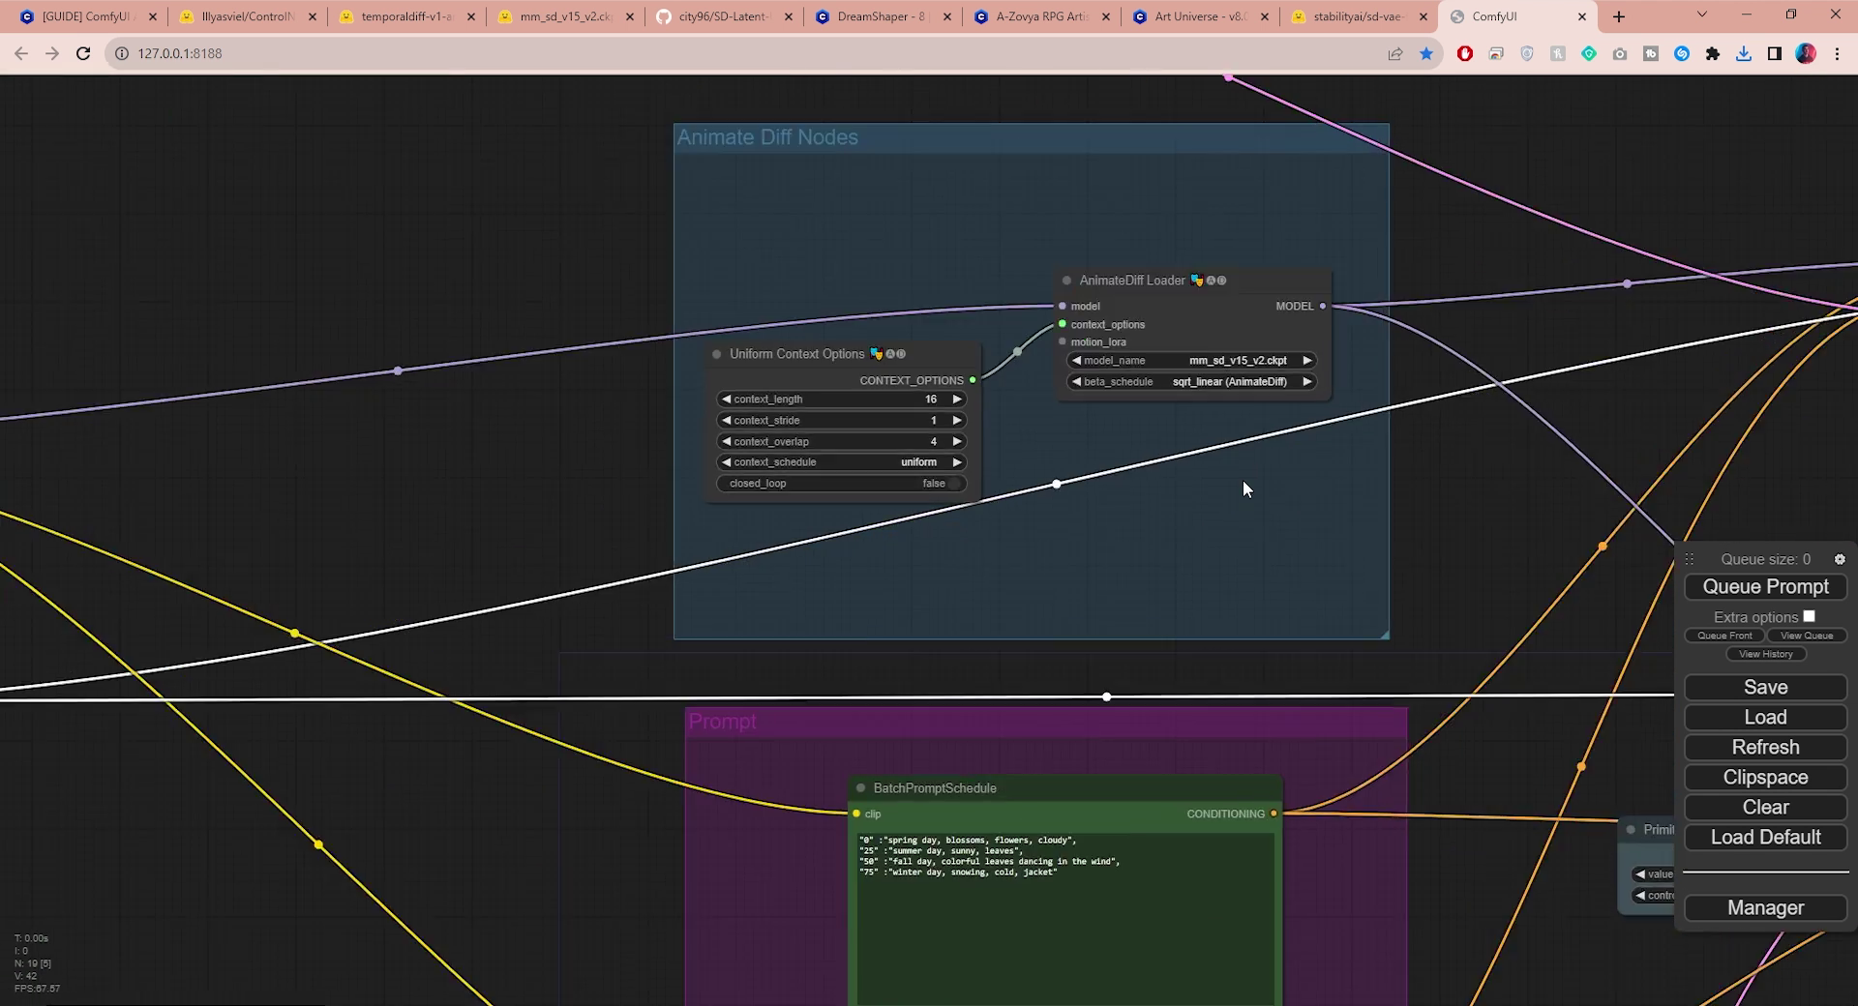
{"action": "left_click", "coordinate": [1260, 336]}
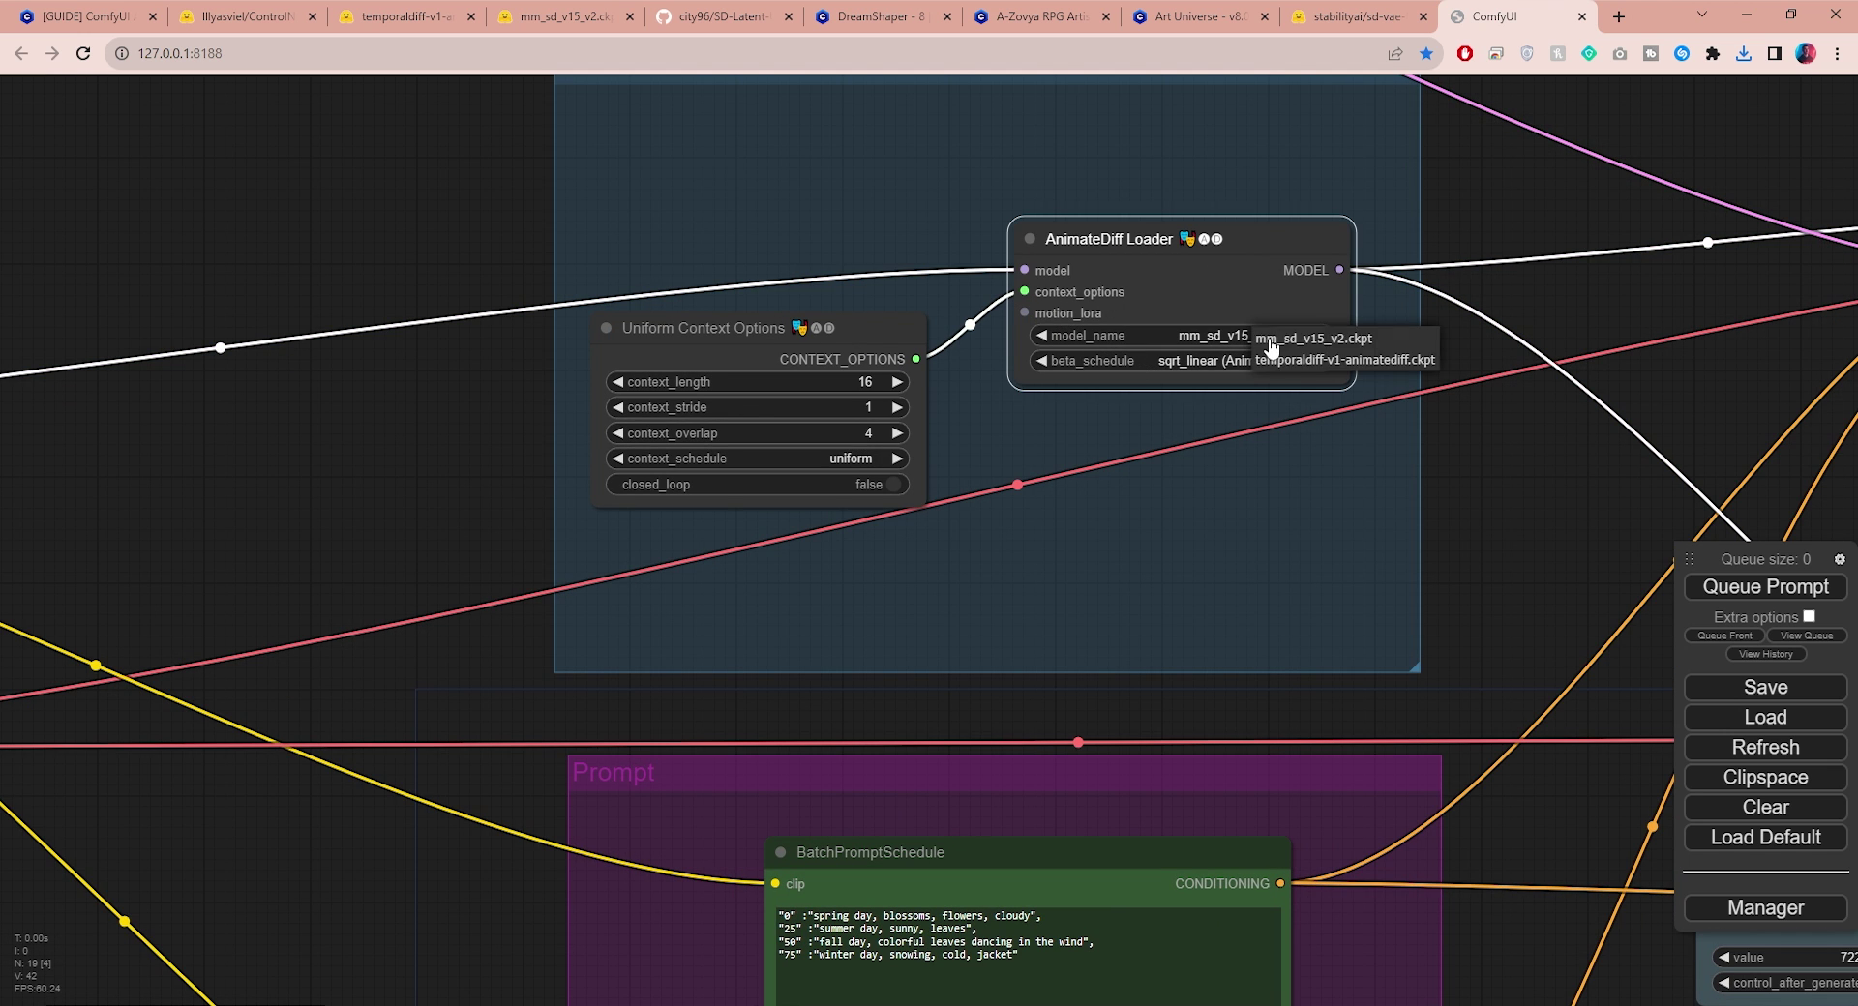
Bring the BatchPromptSchedule text into view and point out keyframes 0, 25 and 50
{"action": "scroll", "coordinate": [1311, 764], "scroll_direction": "down", "scroll_amount": 9}
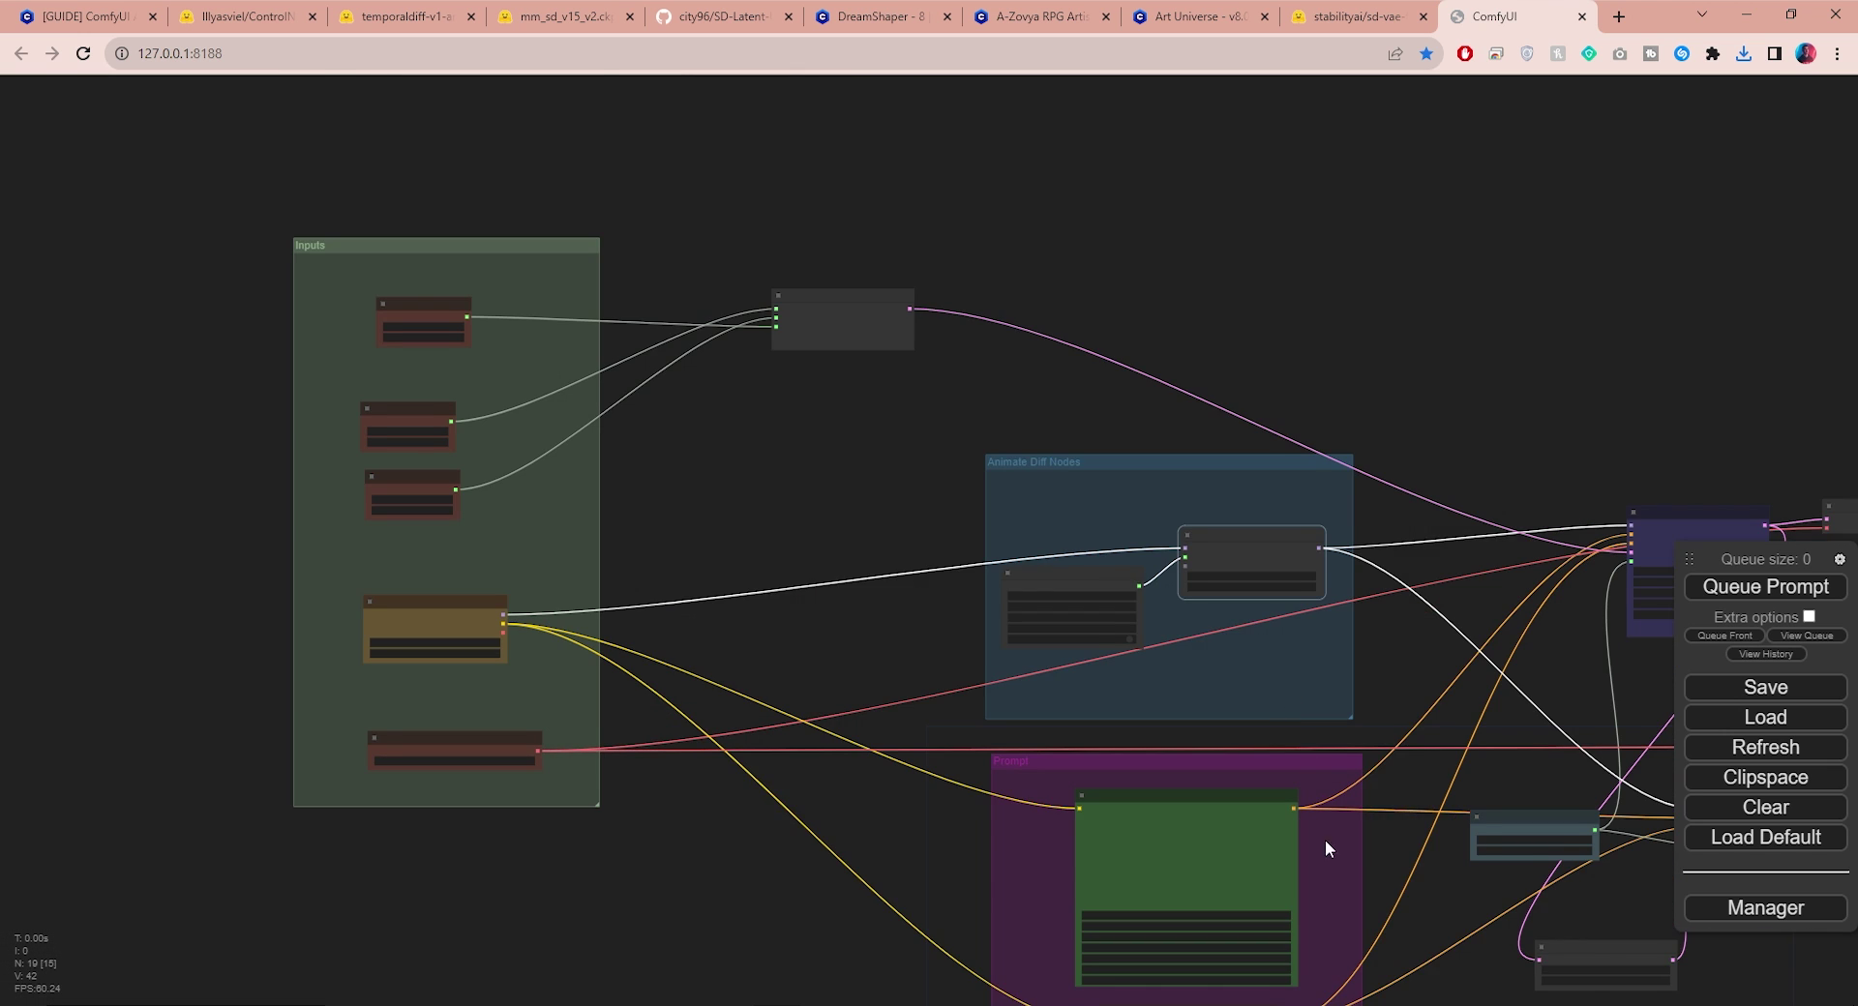
{"action": "left_click_drag", "start_coordinate": [1327, 854], "coordinate": [1140, 427]}
{"action": "scroll", "coordinate": [1139, 426], "scroll_direction": "up", "scroll_amount": 7}
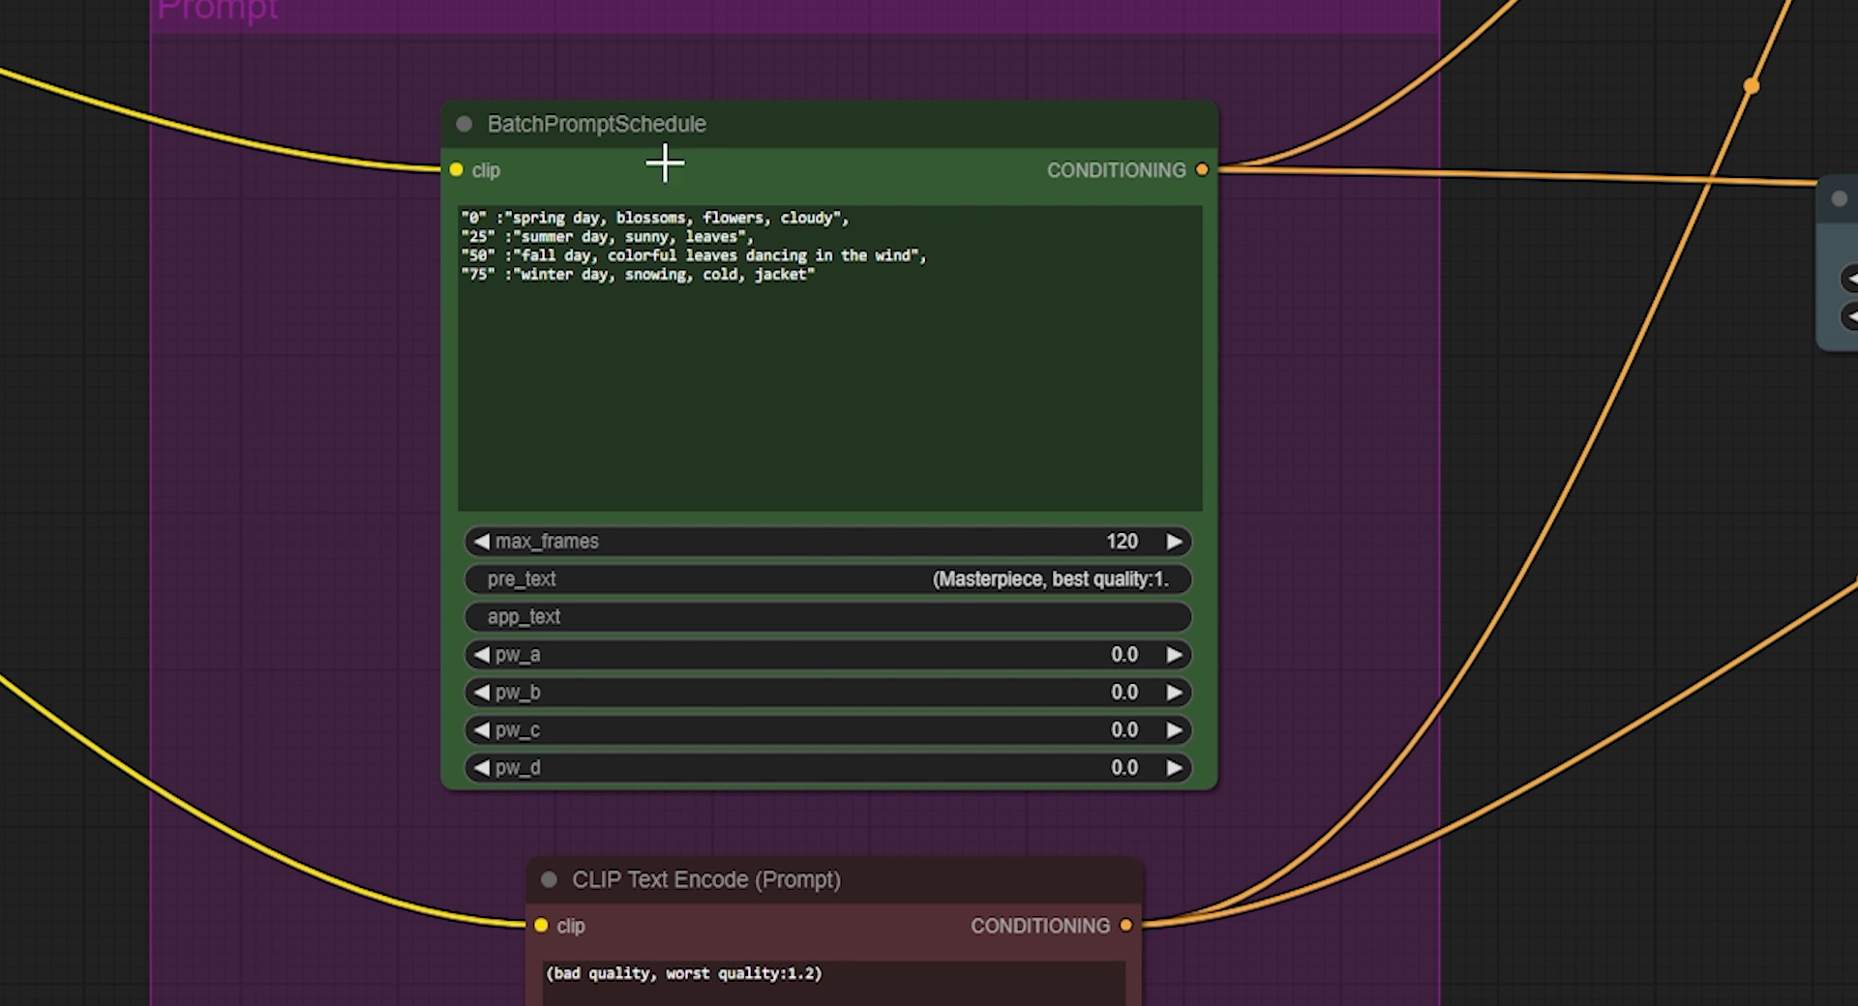
{"action": "left_click_drag", "start_coordinate": [462, 213], "coordinate": [477, 211]}
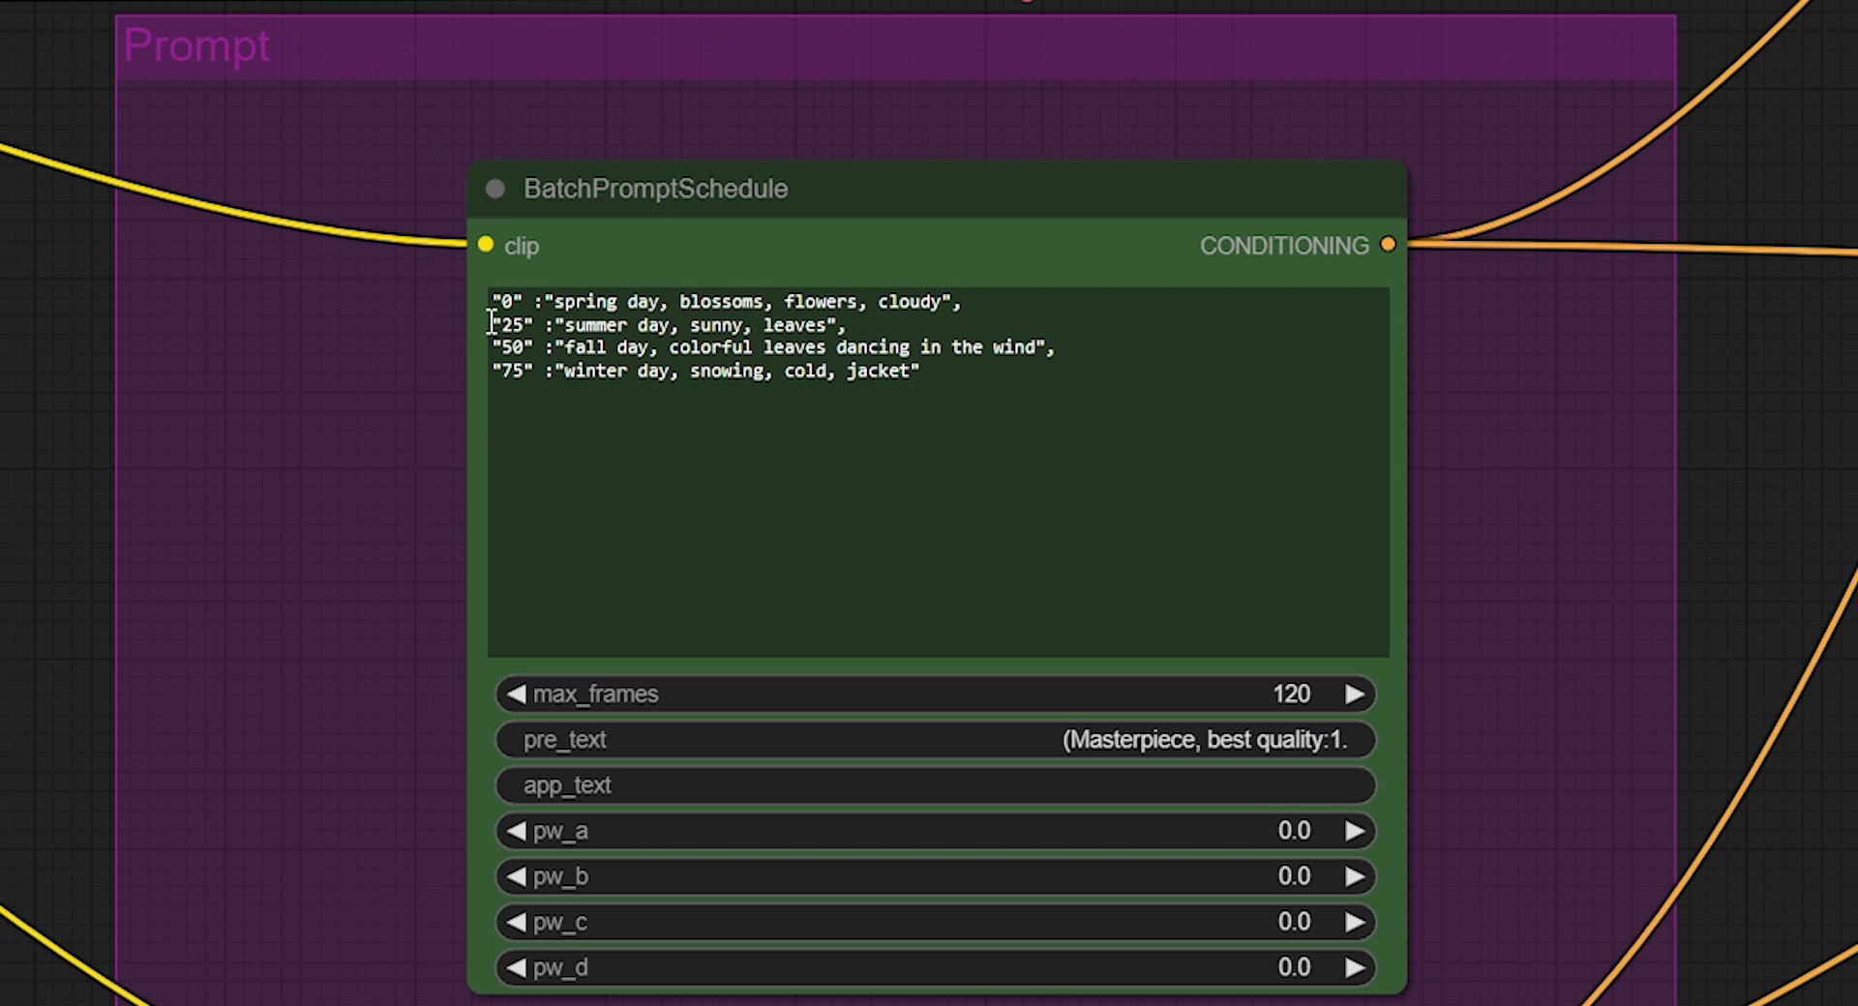
{"action": "left_click_drag", "start_coordinate": [462, 236], "coordinate": [500, 236]}
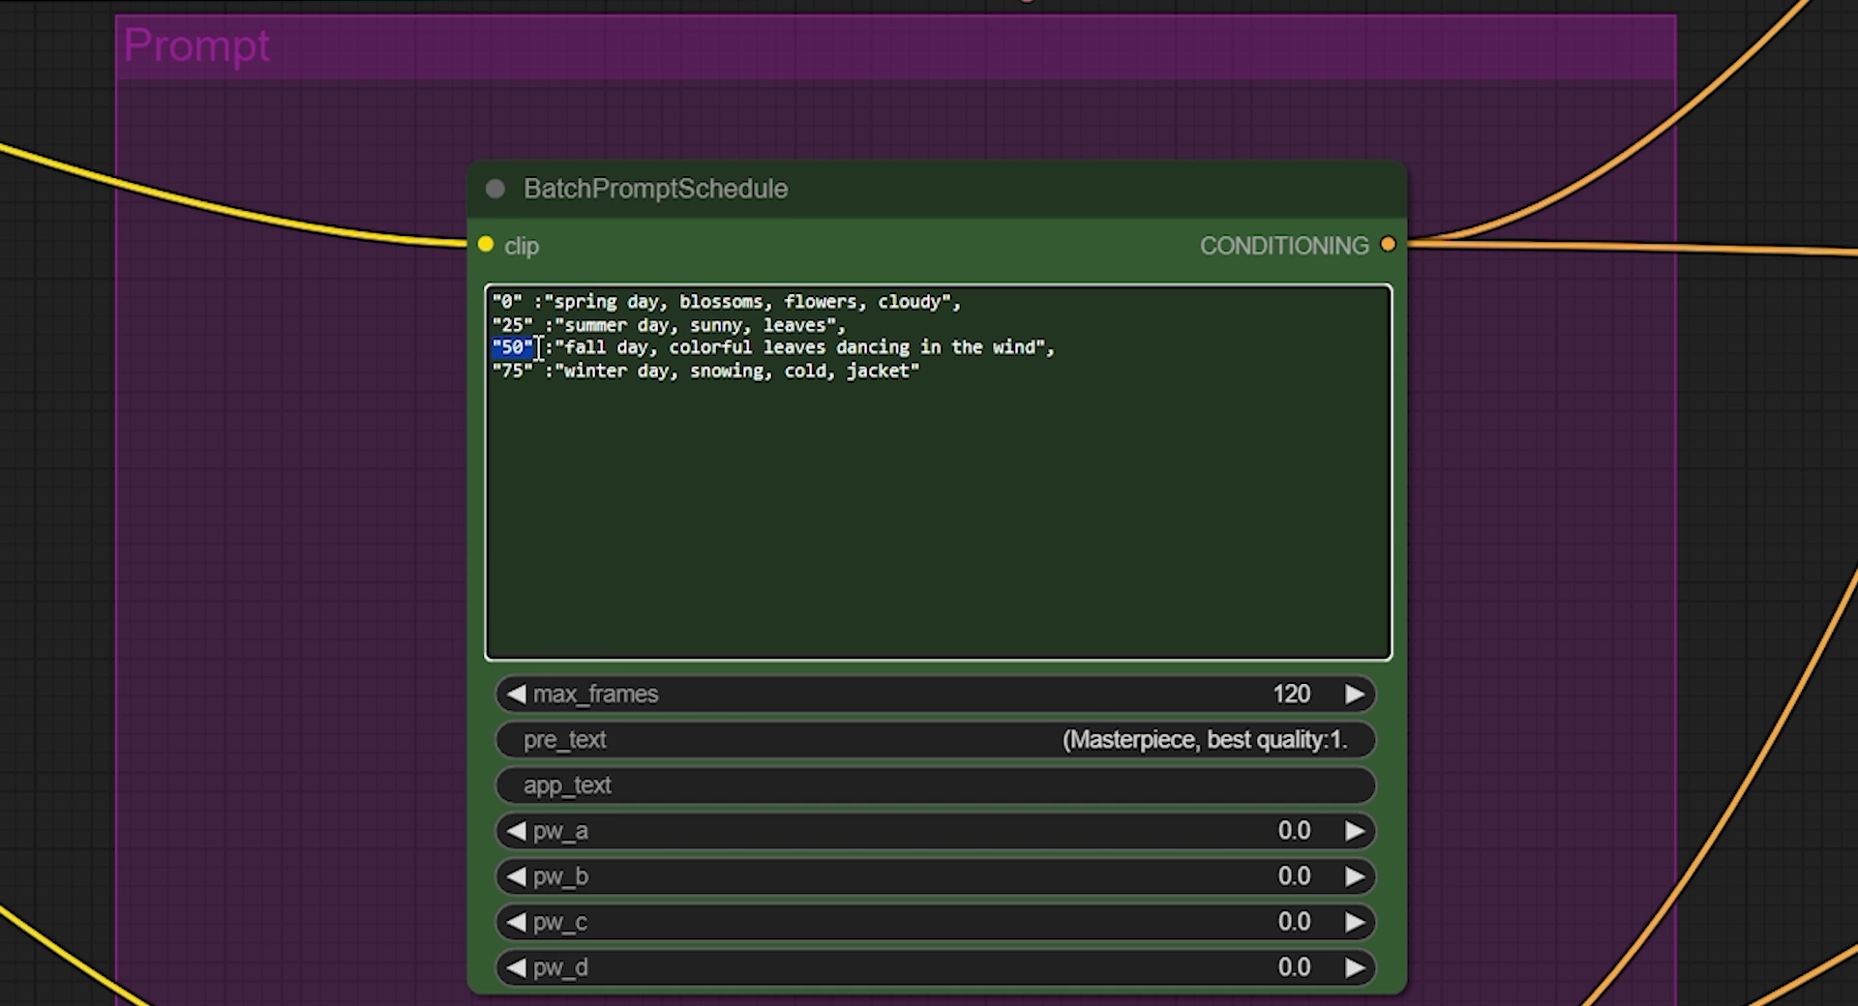
{"action": "left_click_drag", "start_coordinate": [761, 348], "coordinate": [910, 348]}
Paste new prompts: chimpanzee at 0, Homo erectus at 25, village man at 50, Egyptian Pharaoh at 75
{"action": "left_click_drag", "start_coordinate": [554, 302], "coordinate": [591, 303]}
{"action": "key", "text": "BackSpace"}
{"action": "type", "text": "A Chimpanzee, screaming with mouth open, covered in dark black hair, with a large jaw and sharp canine teeth, in the jungle, within the depths of the wilderness, surrounded by forest trees and greenery, in a dense tropical rainforest, lush vegetation, tall trees, sun rays"}
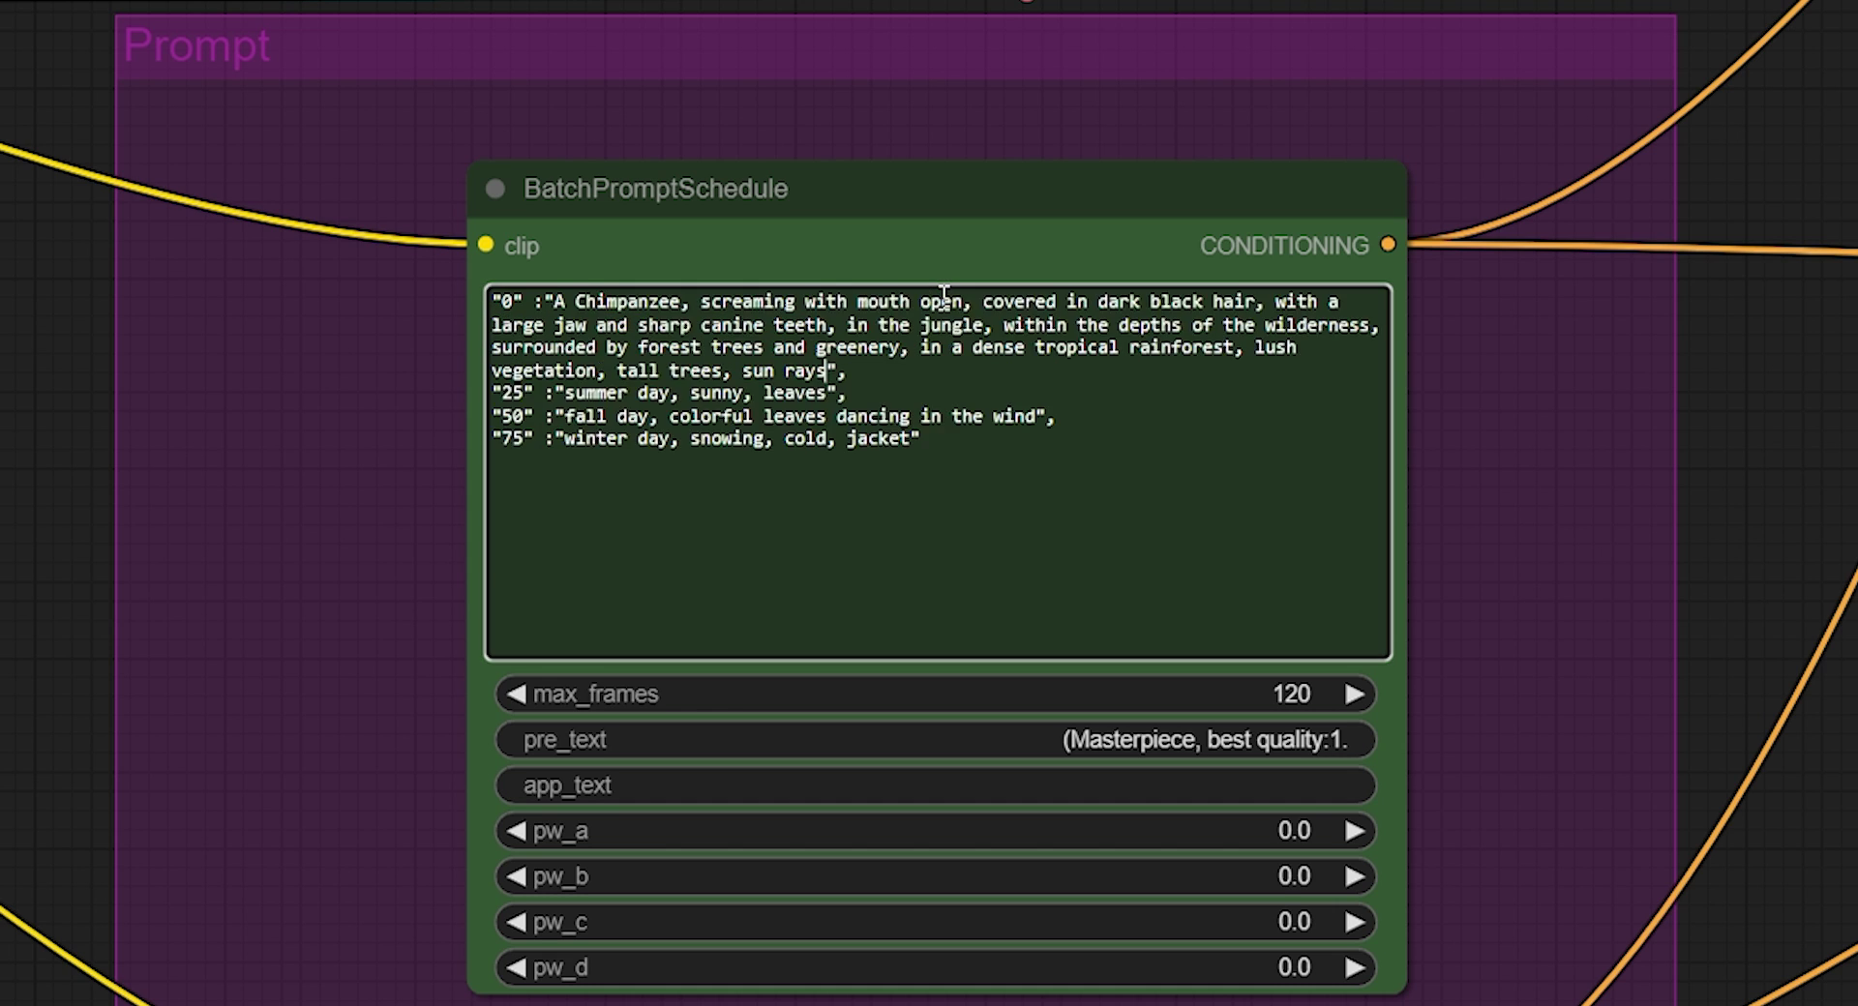
{"action": "left_click_drag", "start_coordinate": [566, 393], "coordinate": [764, 394]}
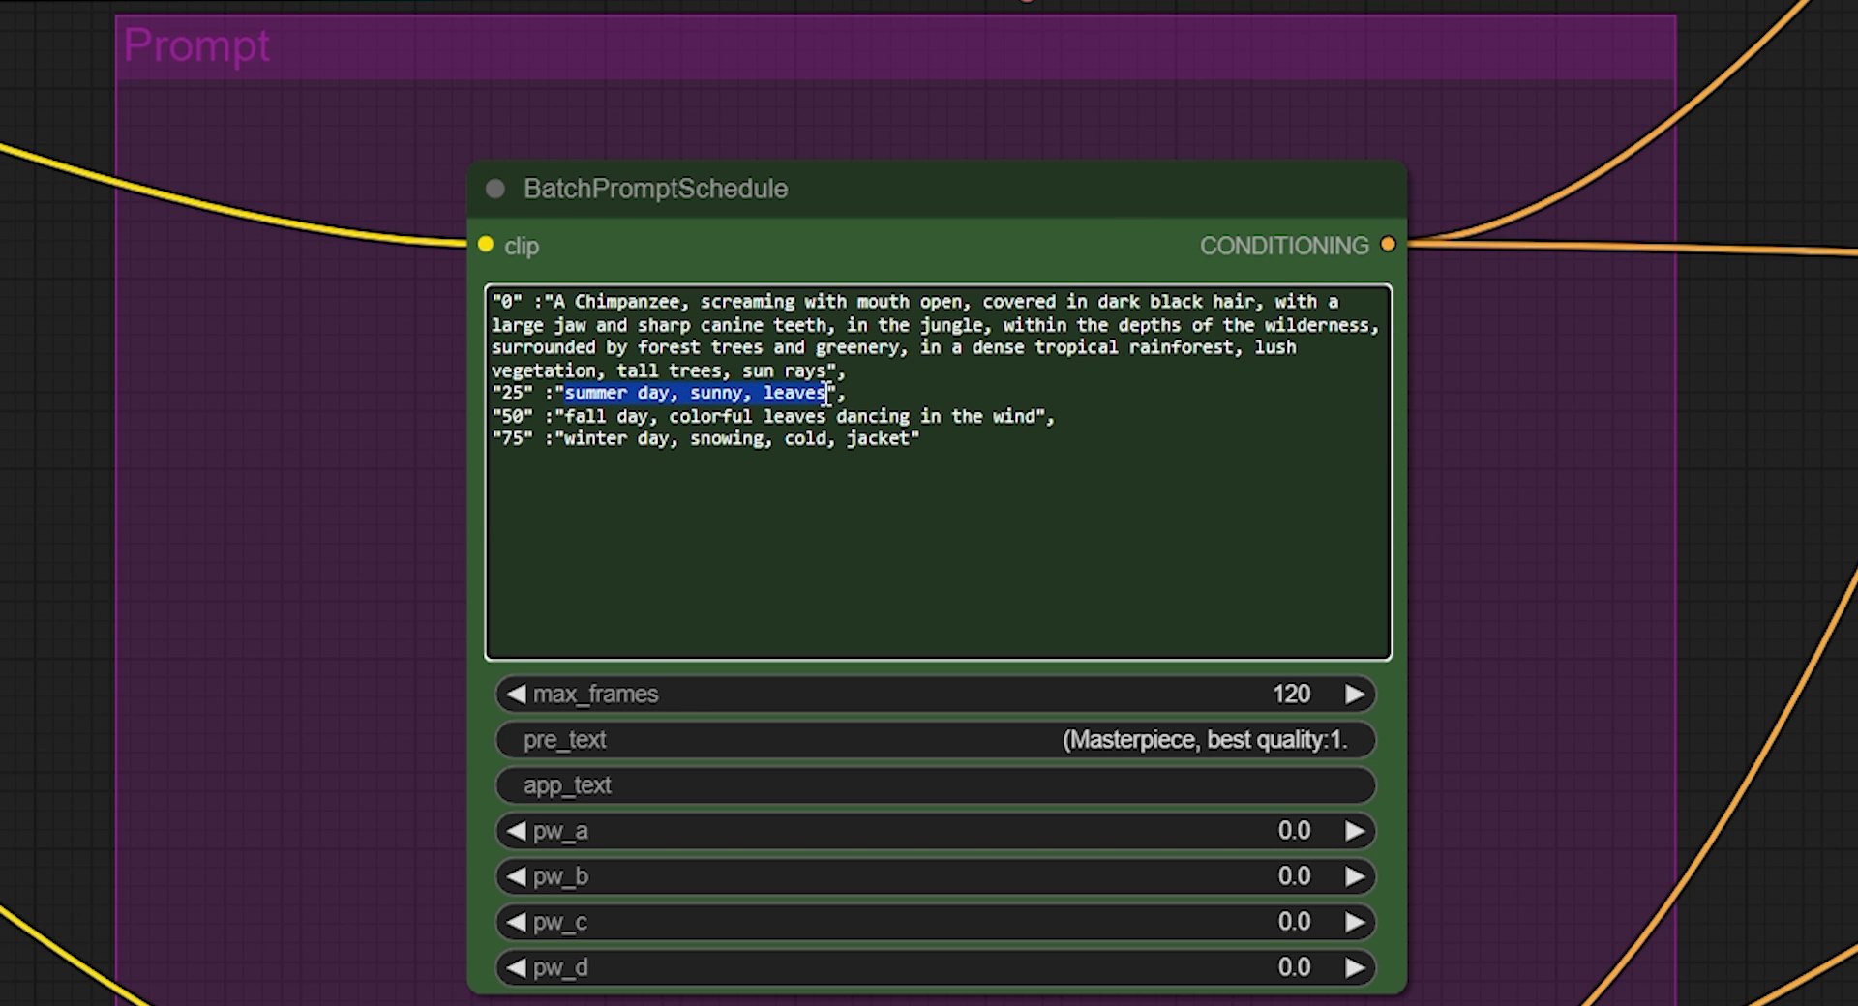
{"action": "type", "text": "A male Homo erectus, upright man, with a robust and sturdy build, a stooped posture, with a prominent brow ridge and a pronounced jaw and broad nose, wearing basic animal hides and furs for warmth, holding an arrow, embraces a functional and primitive style, with long and unkempt hair, wearing minimal accessories and resides within a hunter-gatherer society, in a hut inside a rocky cave"}
{"action": "left_click_drag", "start_coordinate": [1034, 507], "coordinate": [615, 505]}
{"action": "type", "text": "An early modern village man, dressed in simple clothing made from animal hides, wearing a tunic, herding livestock, in an agriculture setting, village, near a river, settled agricultural community, surrounded by shelters made from natural materials like branches, leaves, and animal skins"}
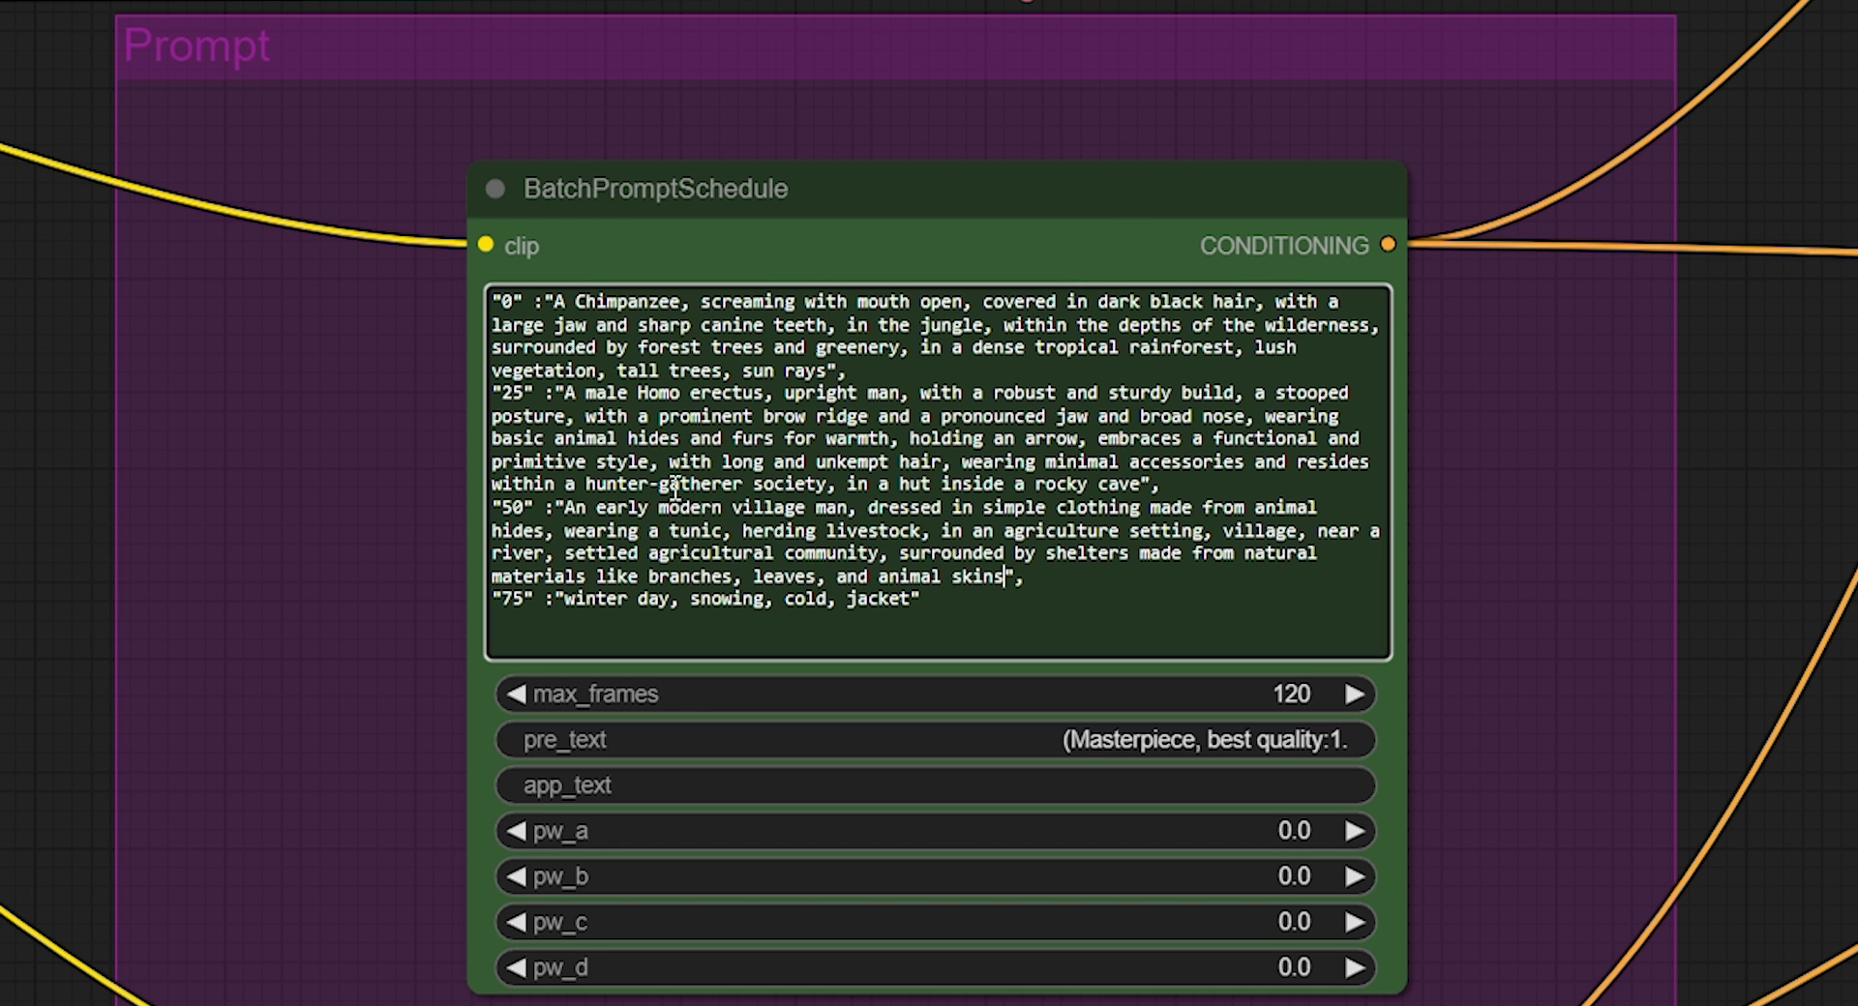
{"action": "left_click_drag", "start_coordinate": [565, 599], "coordinate": [582, 607]}
{"action": "key", "text": "ctrl+v"}
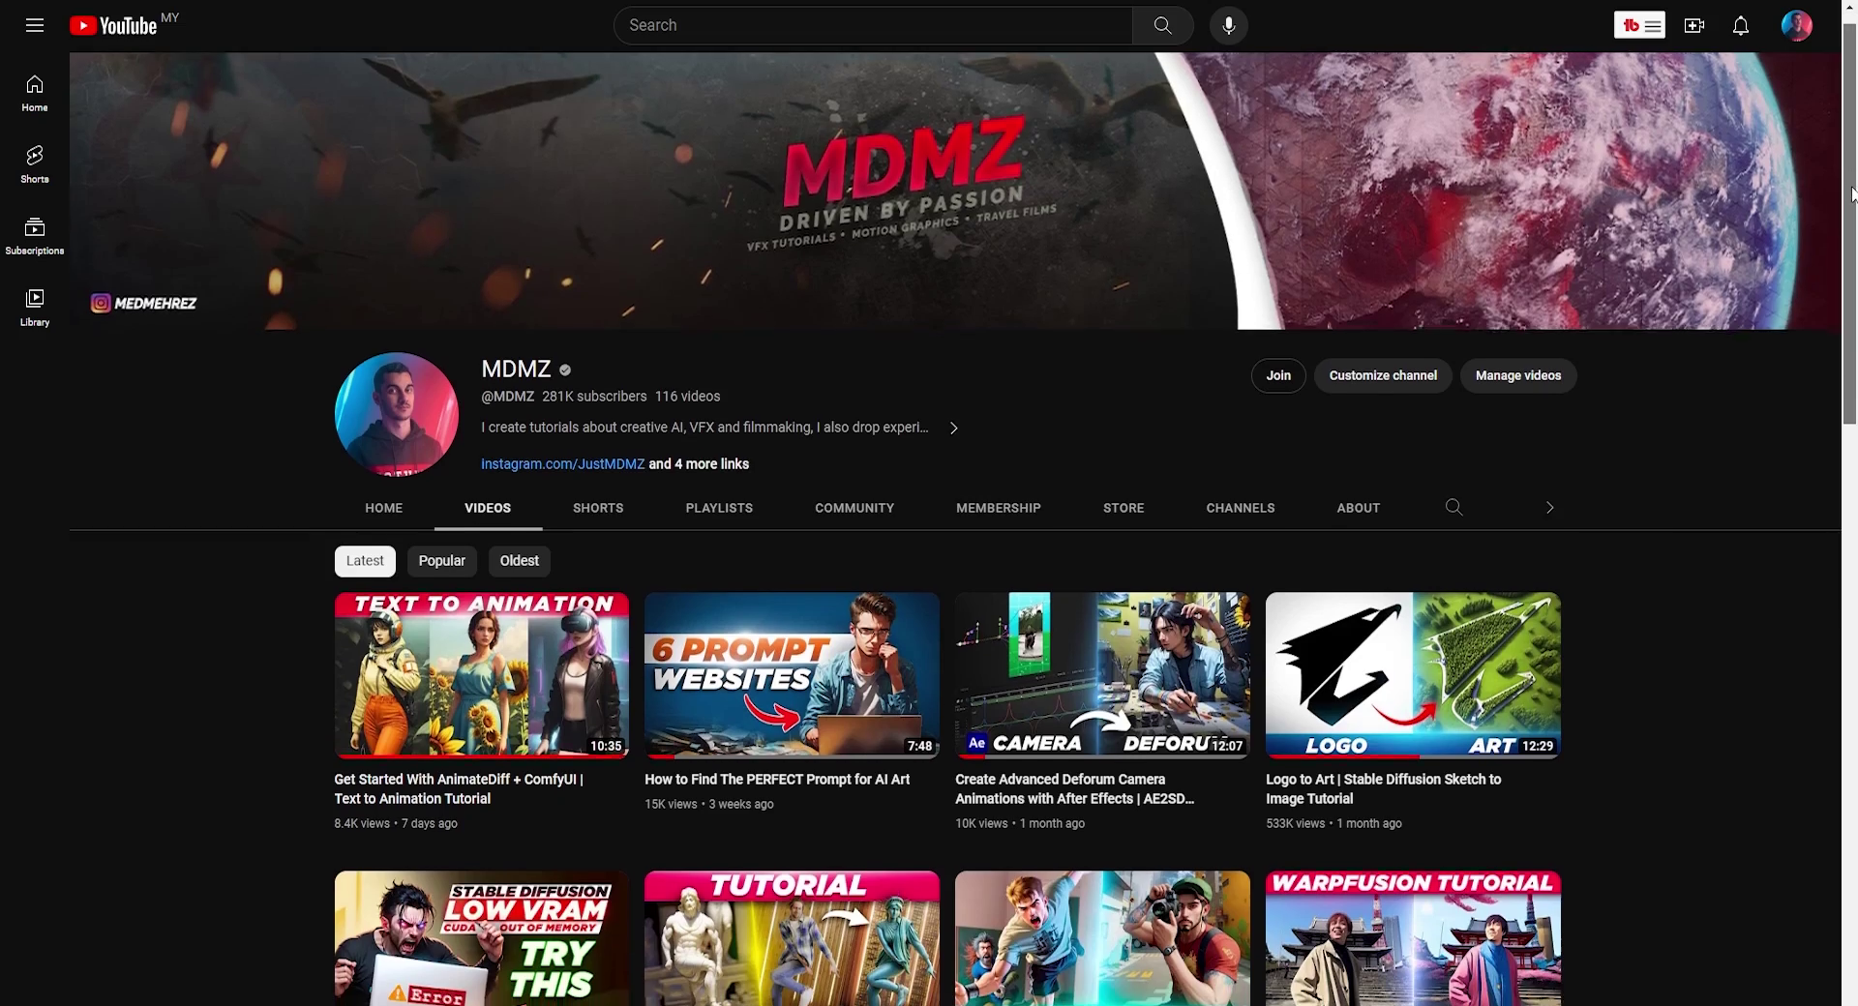
{"action": "scroll", "coordinate": [1850, 261], "scroll_direction": "down", "scroll_amount": 2}
{"action": "scroll", "coordinate": [1850, 262], "scroll_direction": "down", "scroll_amount": 2}
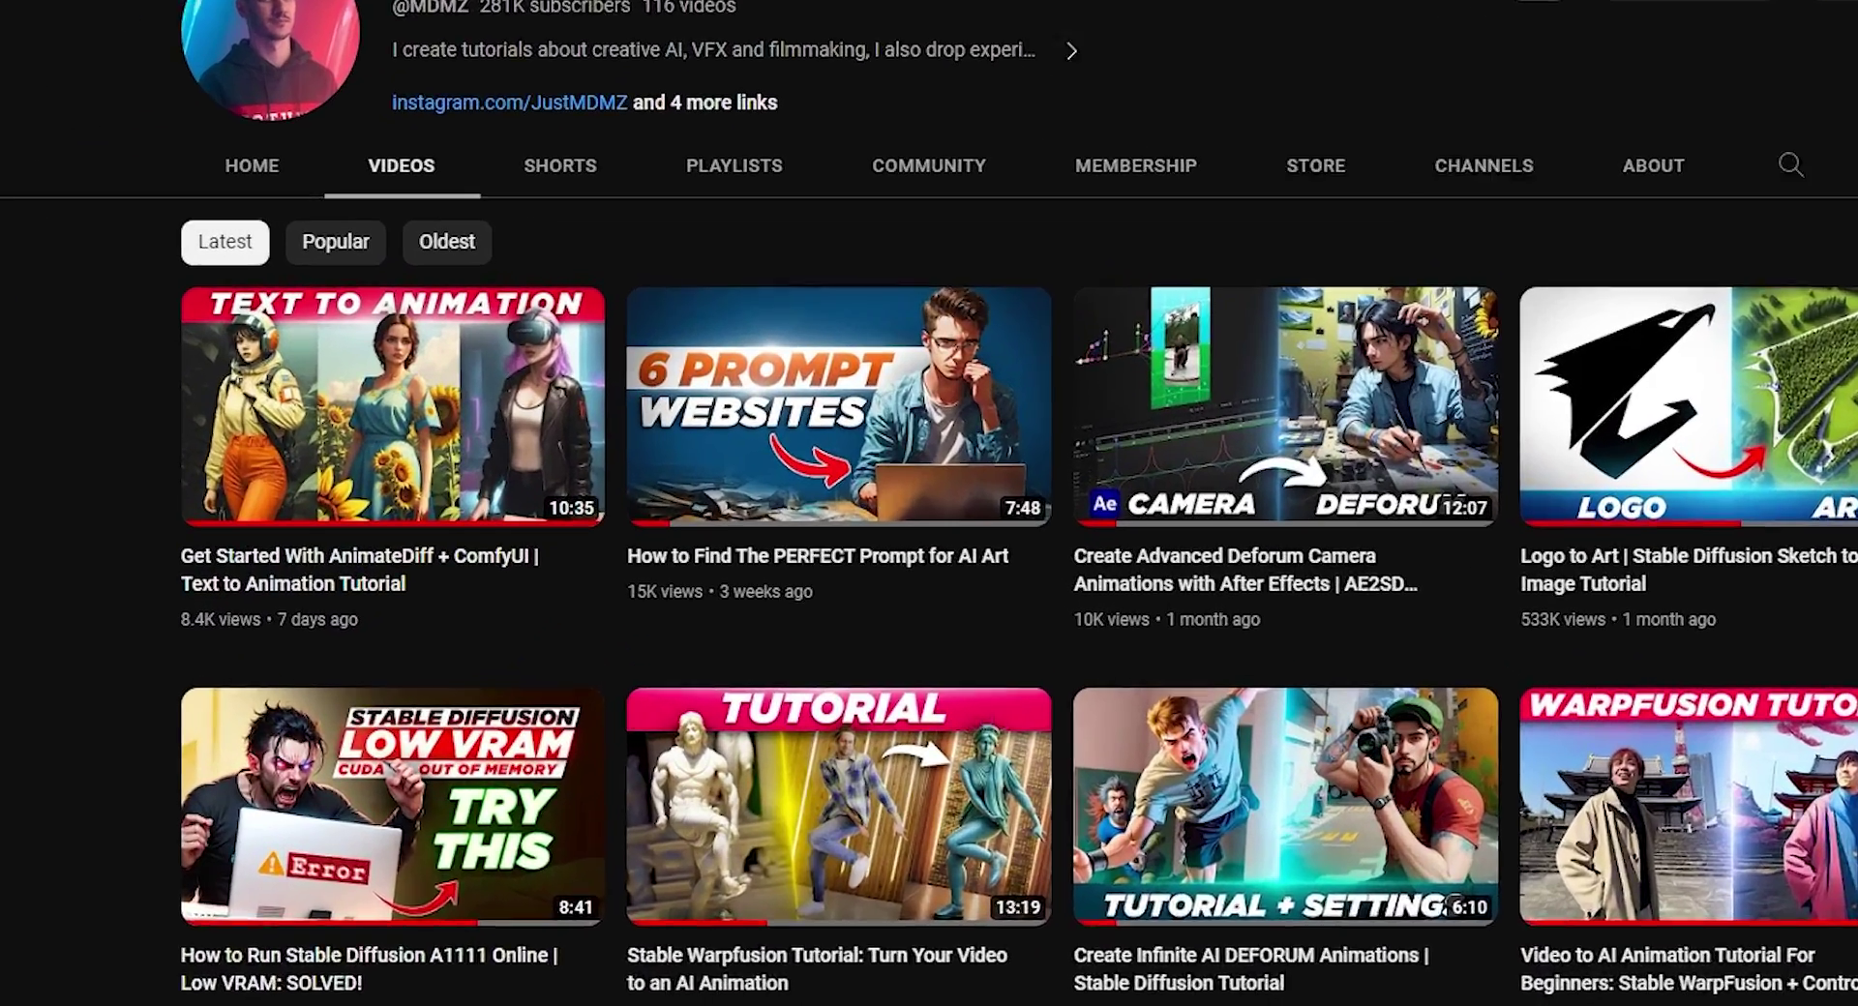
{"action": "mouse_move", "coordinate": [766, 577]}
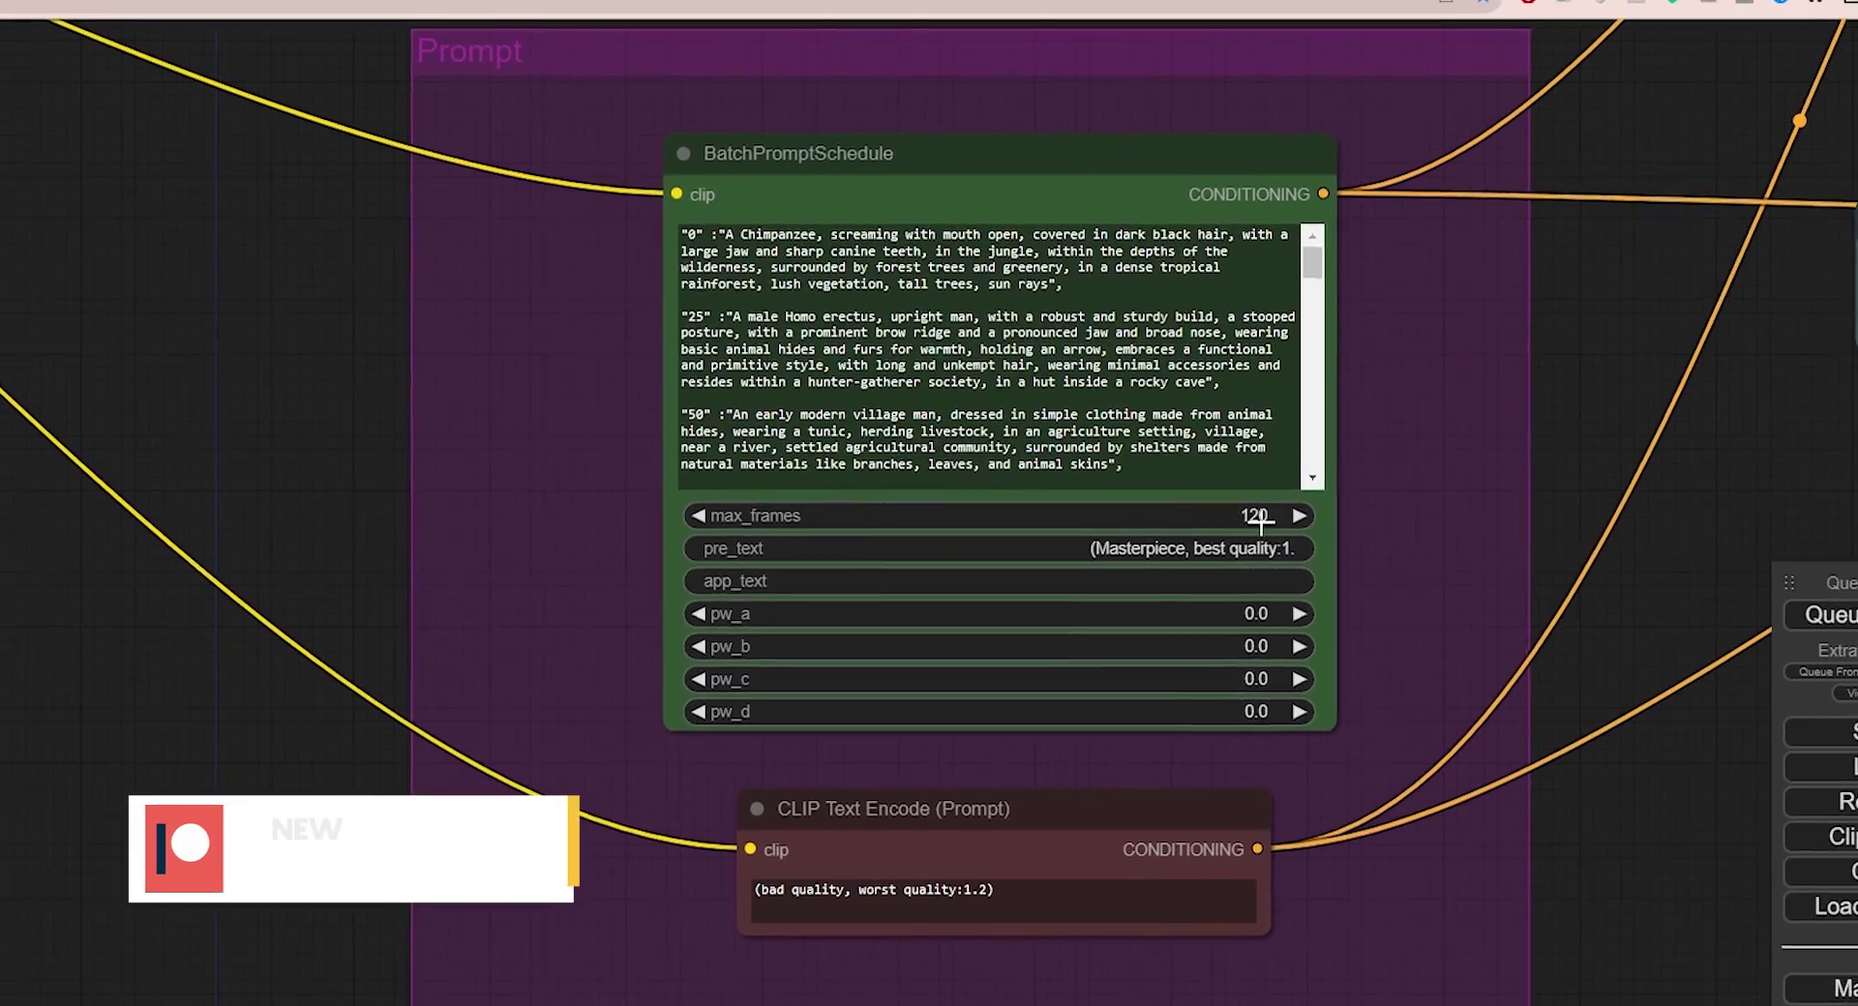
Set the prompt schedule's max_frames to 425
{"action": "left_click", "coordinate": [1261, 522]}
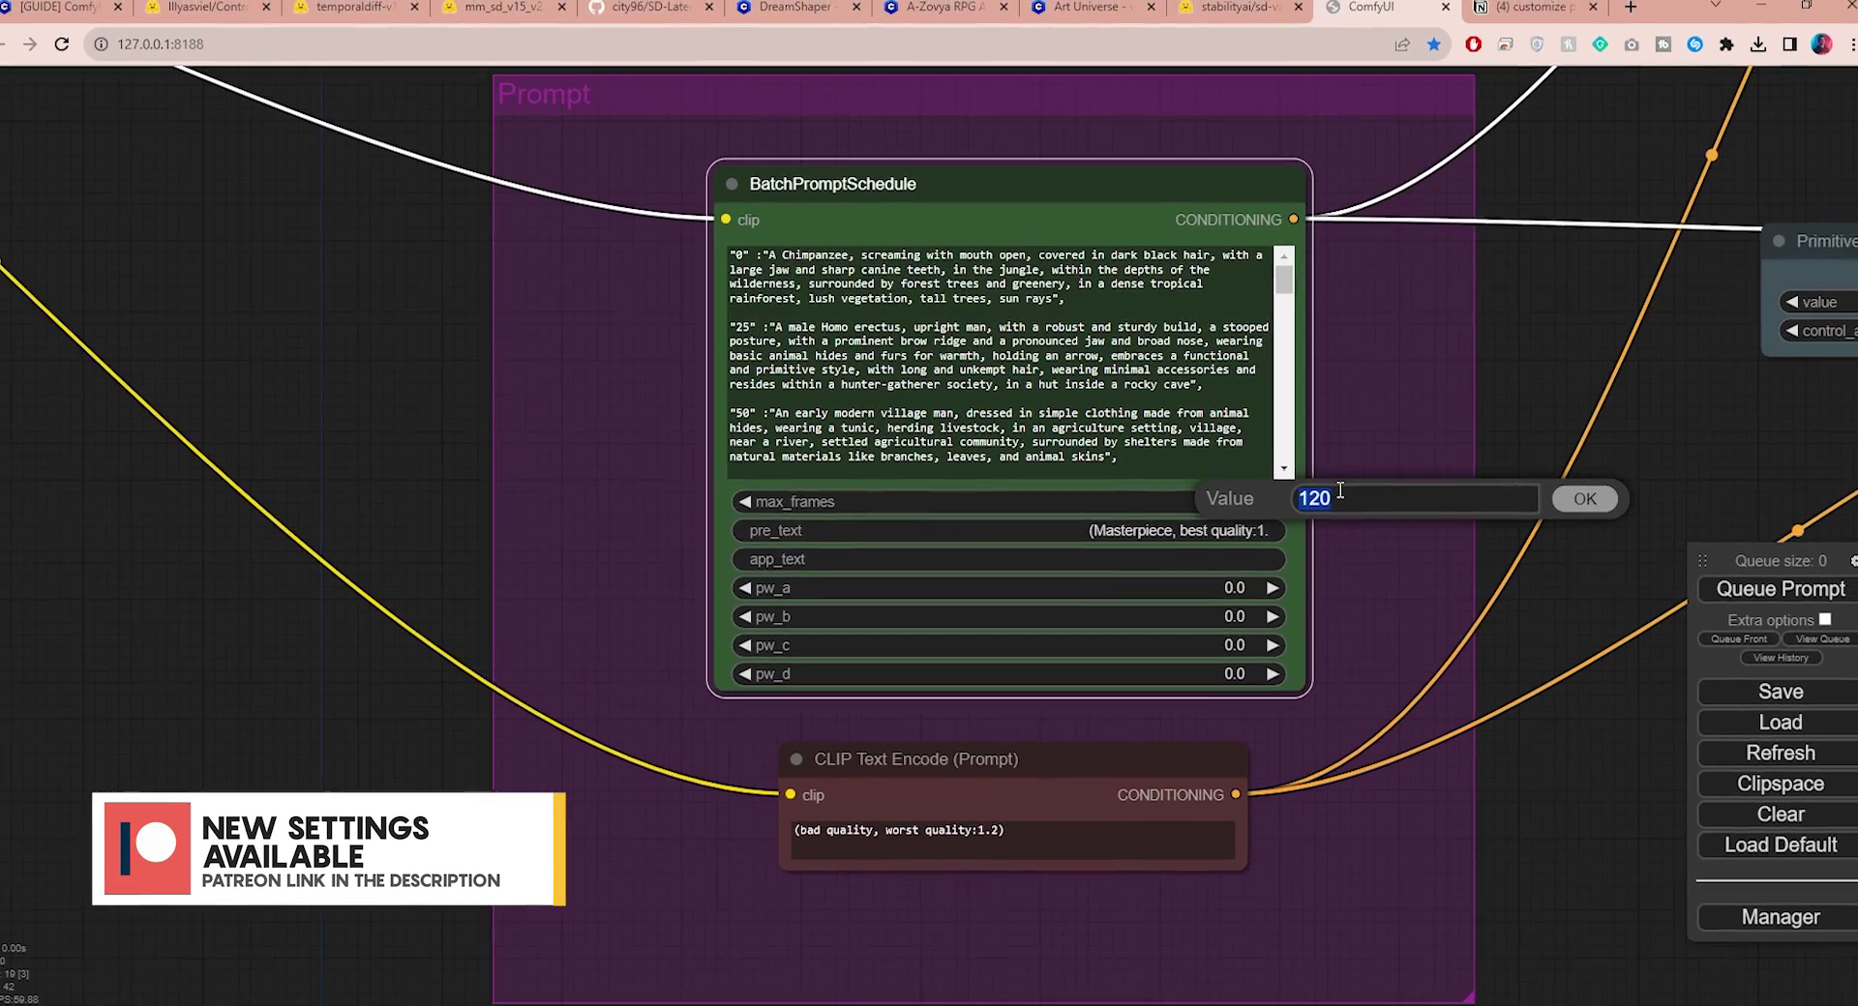
{"action": "type", "text": "425"}
{"action": "key", "text": "Return"}
{"action": "scroll", "coordinate": [1217, 515], "scroll_direction": "up", "scroll_amount": 3}
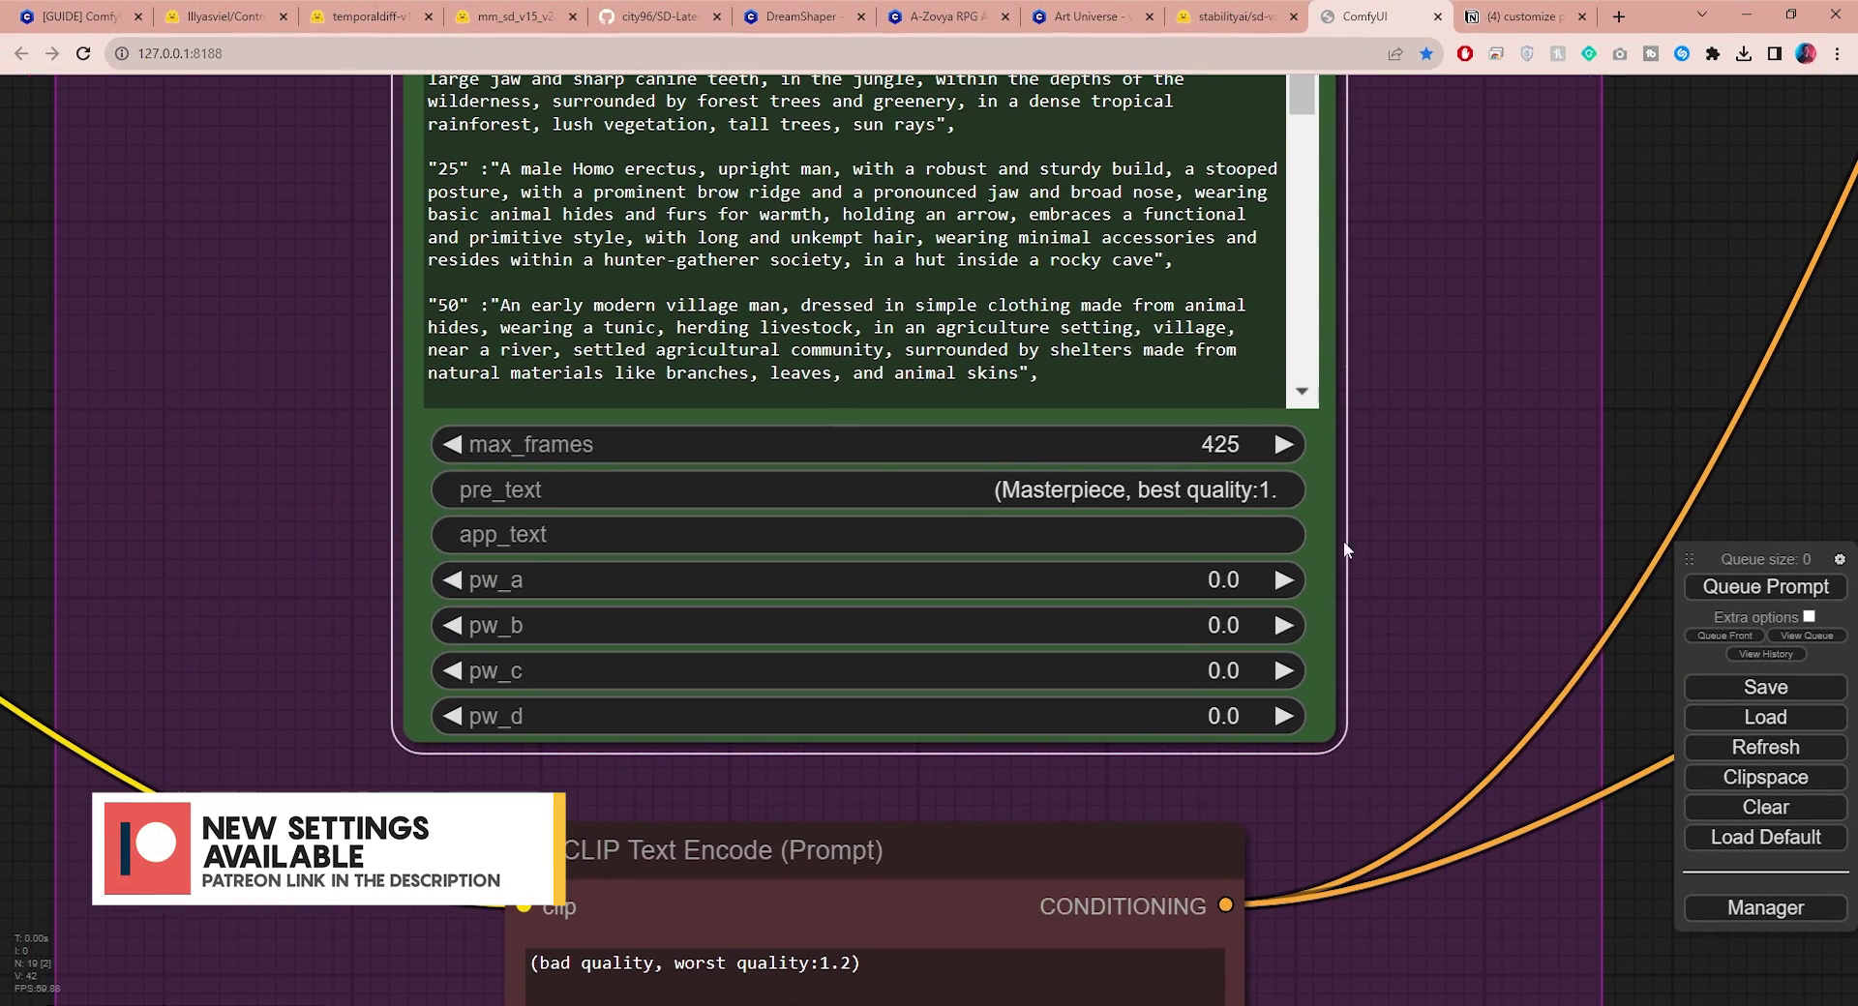
Append 'full body shot, walking toward' to the pre_text
{"action": "left_click", "coordinate": [1127, 497]}
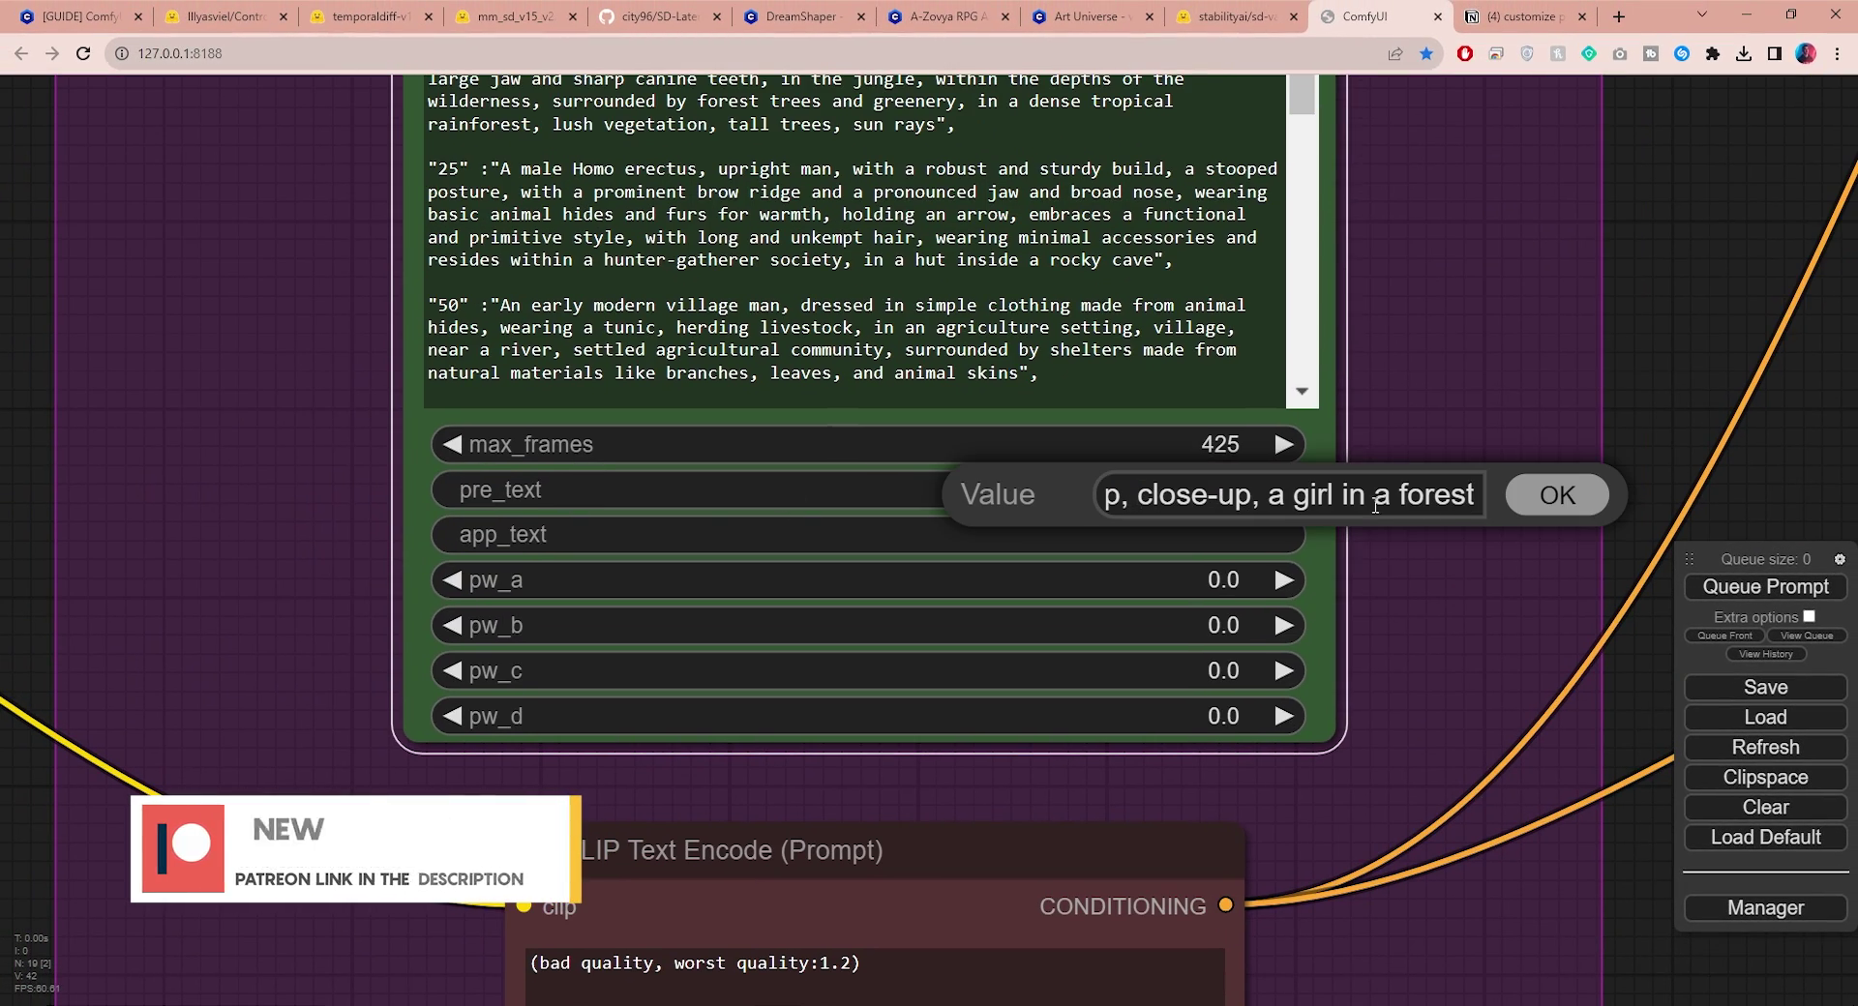
{"action": "left_click_drag", "start_coordinate": [1475, 494], "coordinate": [1077, 494]}
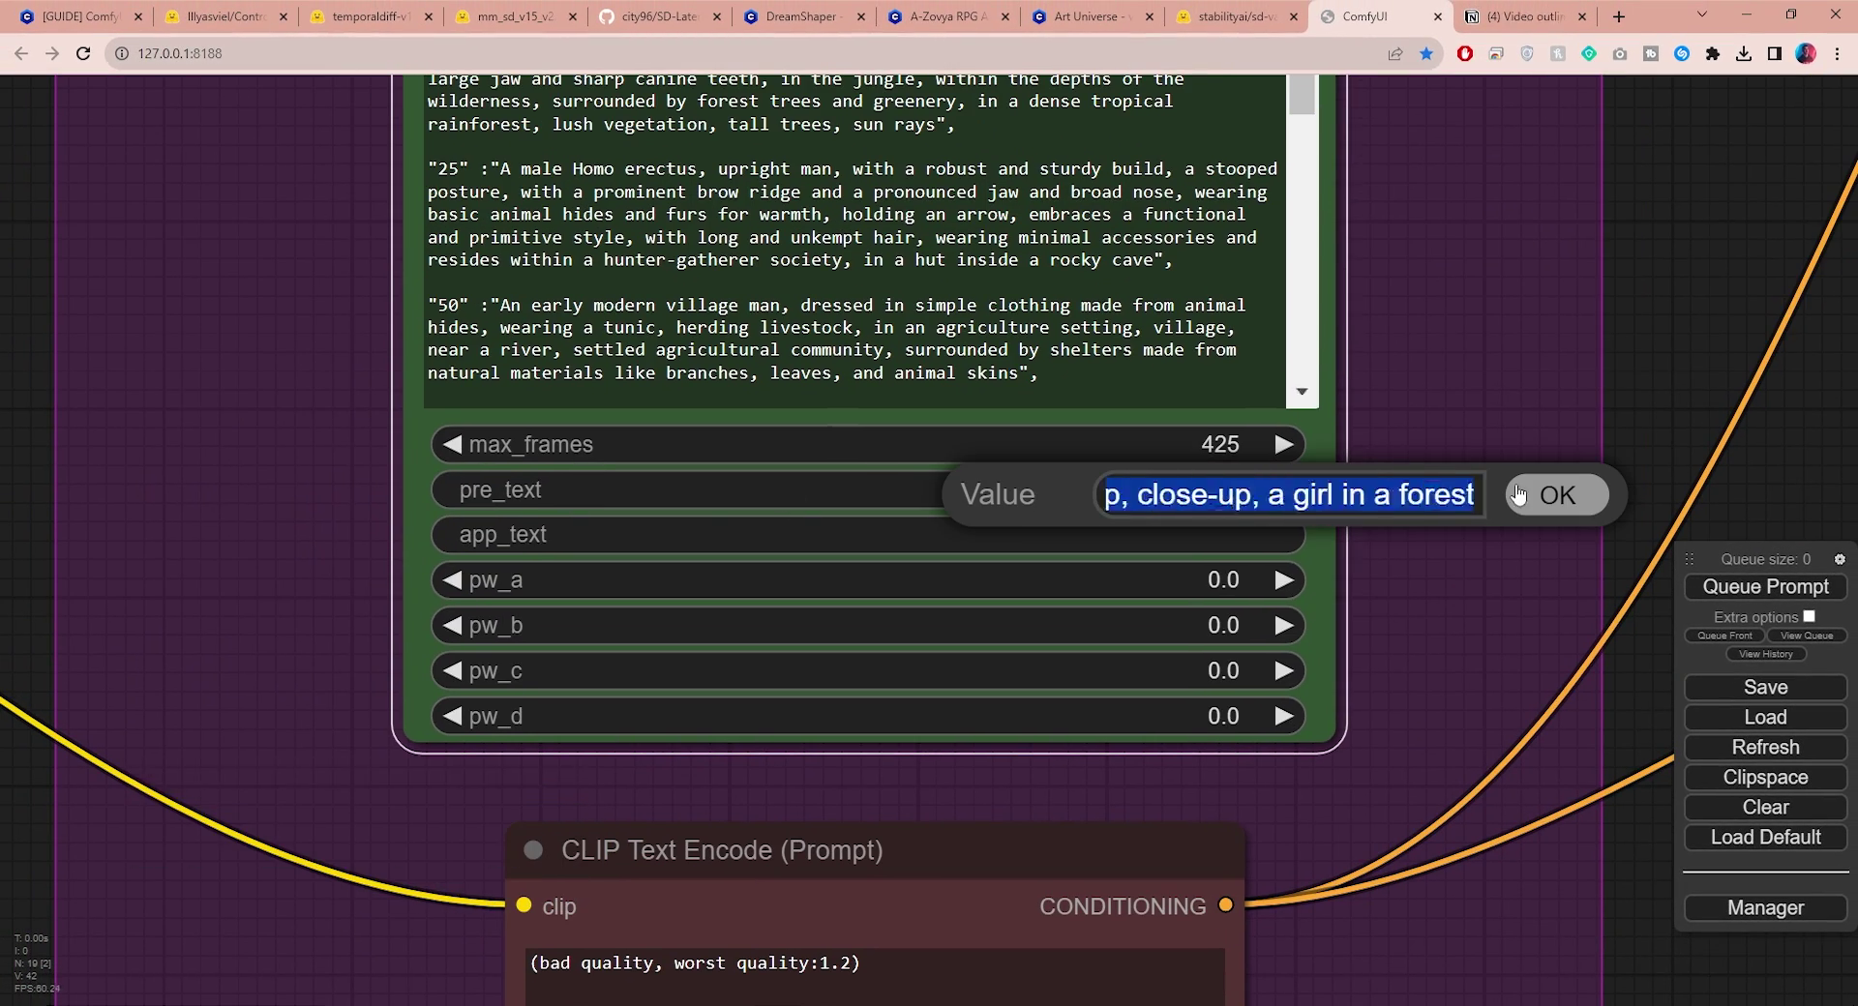
{"action": "left_click_drag", "start_coordinate": [1479, 489], "coordinate": [1103, 495]}
{"action": "left_click", "coordinate": [1199, 495]}
{"action": "key", "text": "End"}
{"action": "type", "text": "full body shot, walking toward"}
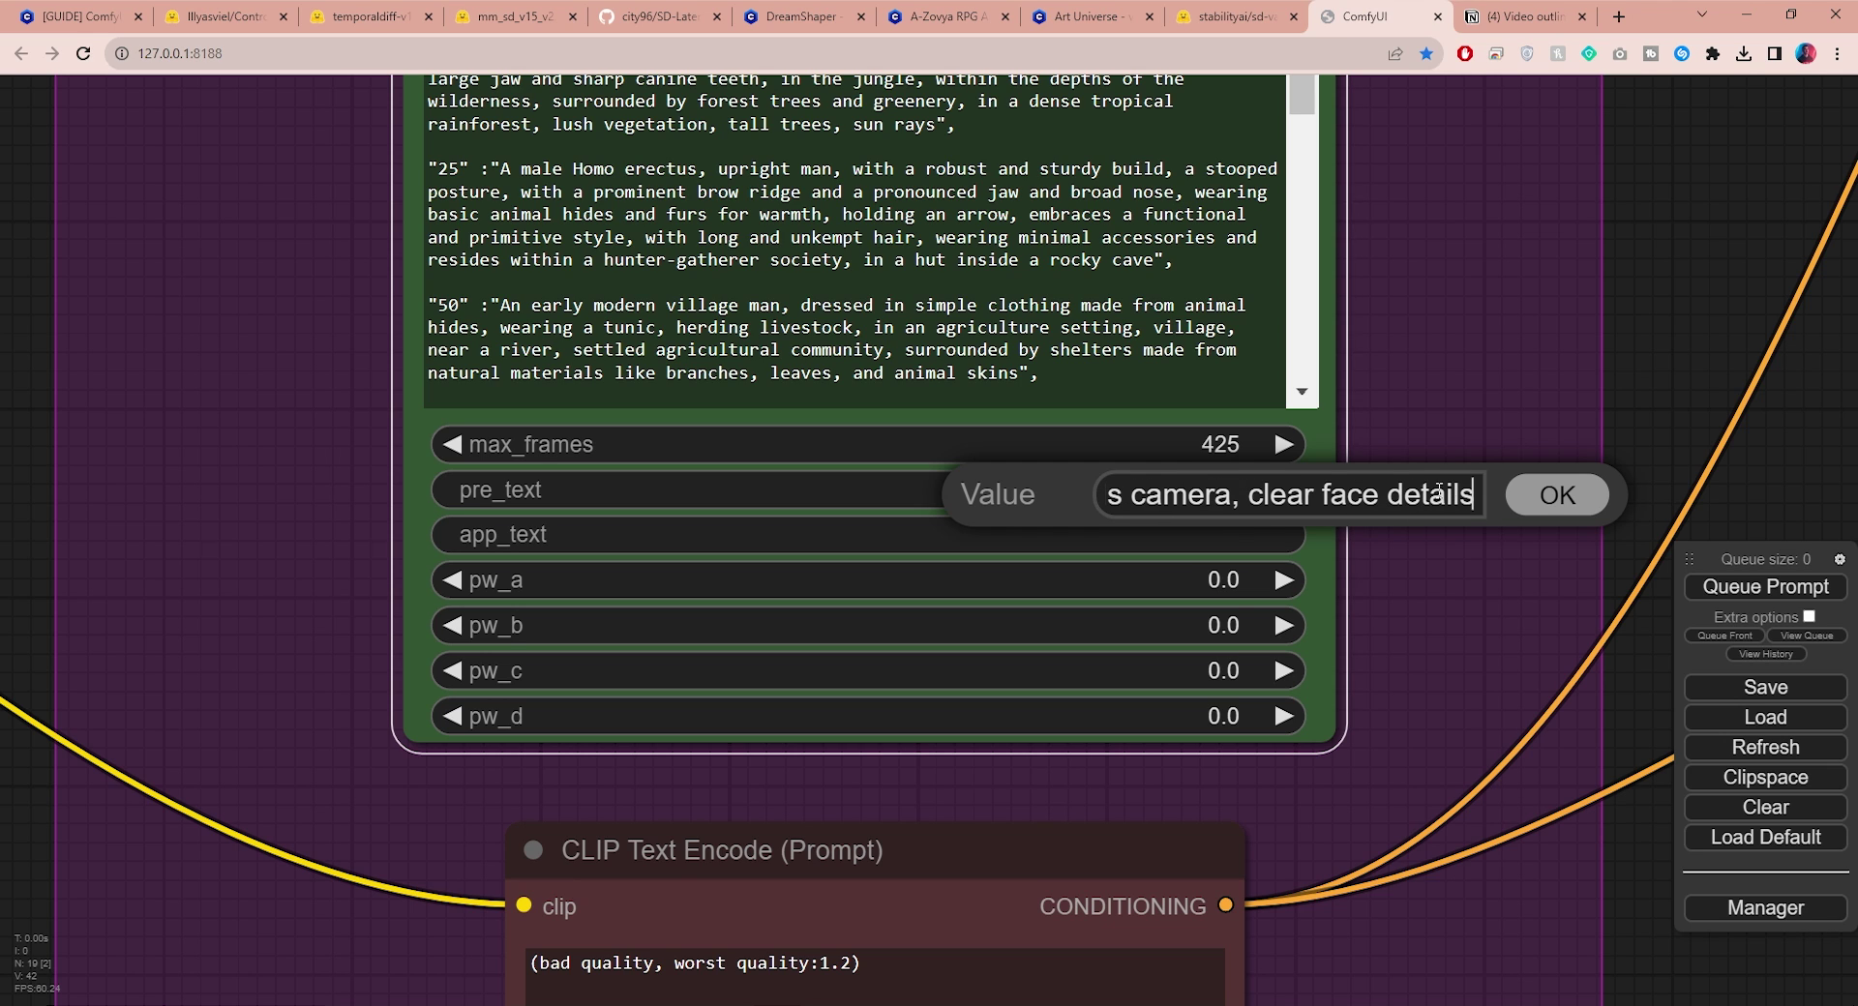
{"action": "left_click", "coordinate": [1556, 496]}
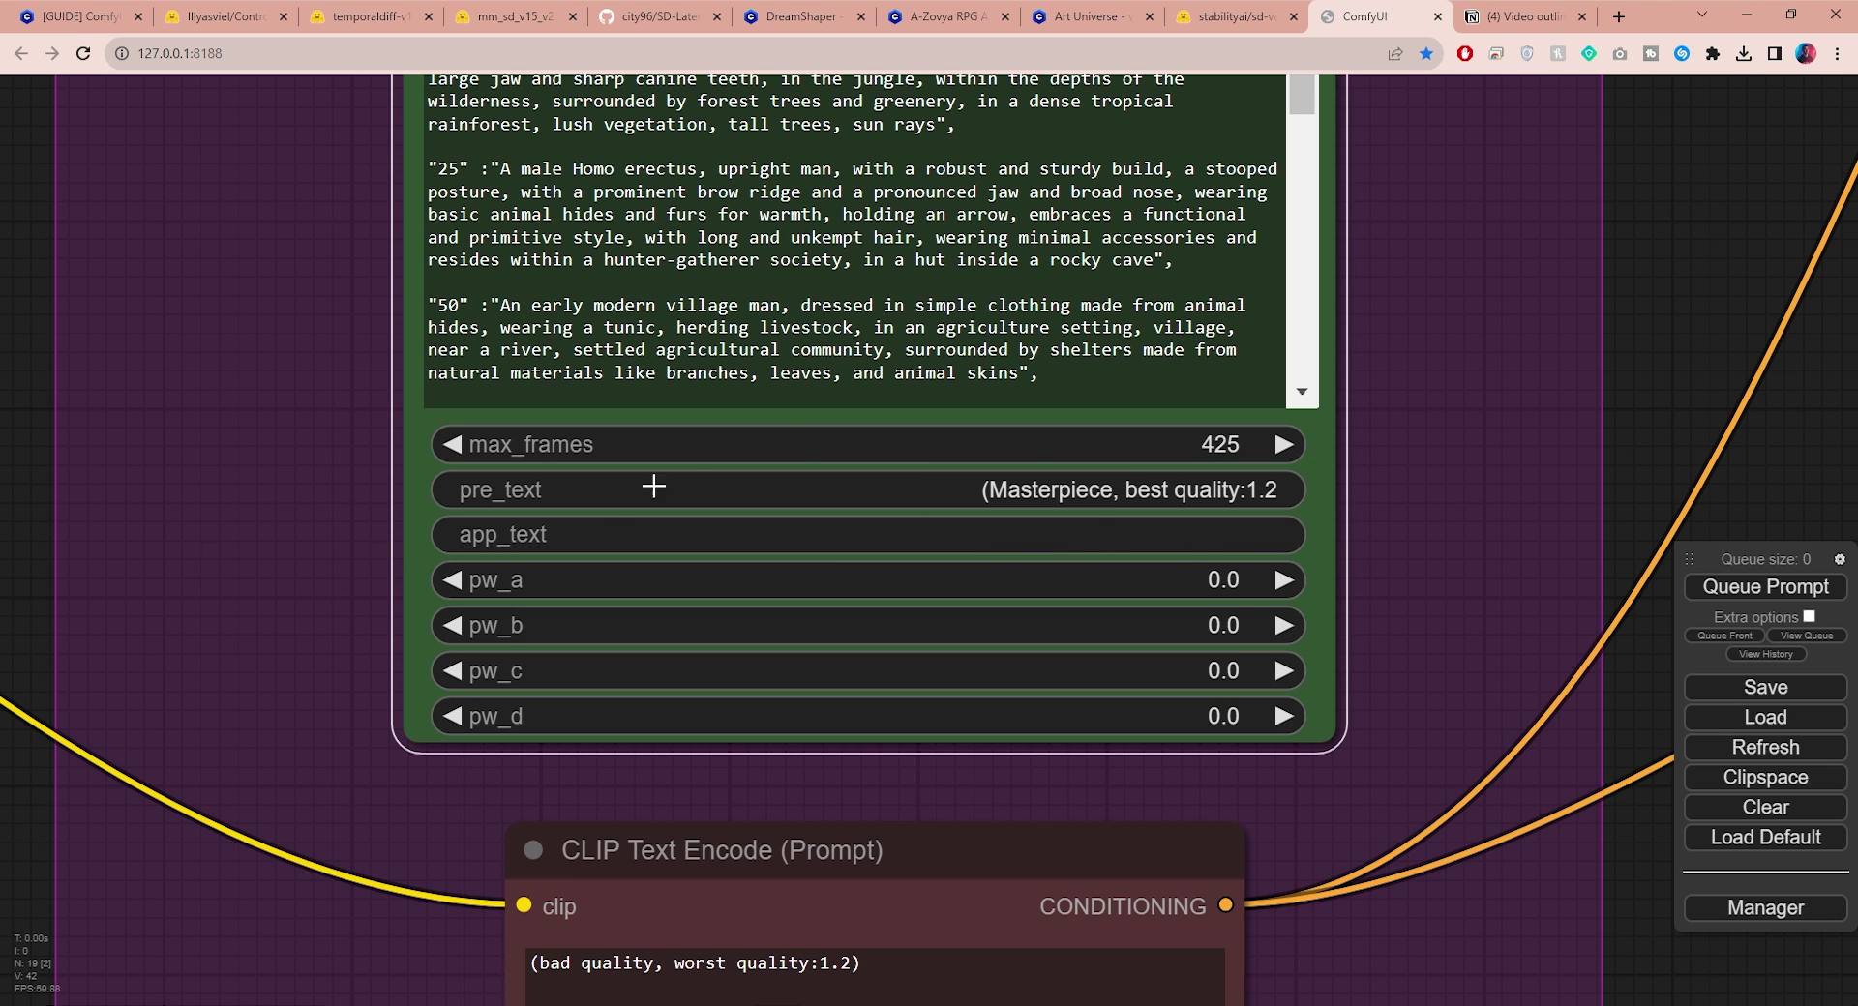
Append 'detailed, ultra hyperrealistic, 4k, vibrant' to the app_text
{"action": "left_click", "coordinate": [649, 535]}
{"action": "key", "text": "ctrl+a"}
{"action": "left_click", "coordinate": [660, 529]}
{"action": "key", "text": "End"}
{"action": "type", "text": "detailed, ultra hyperrealistic"}
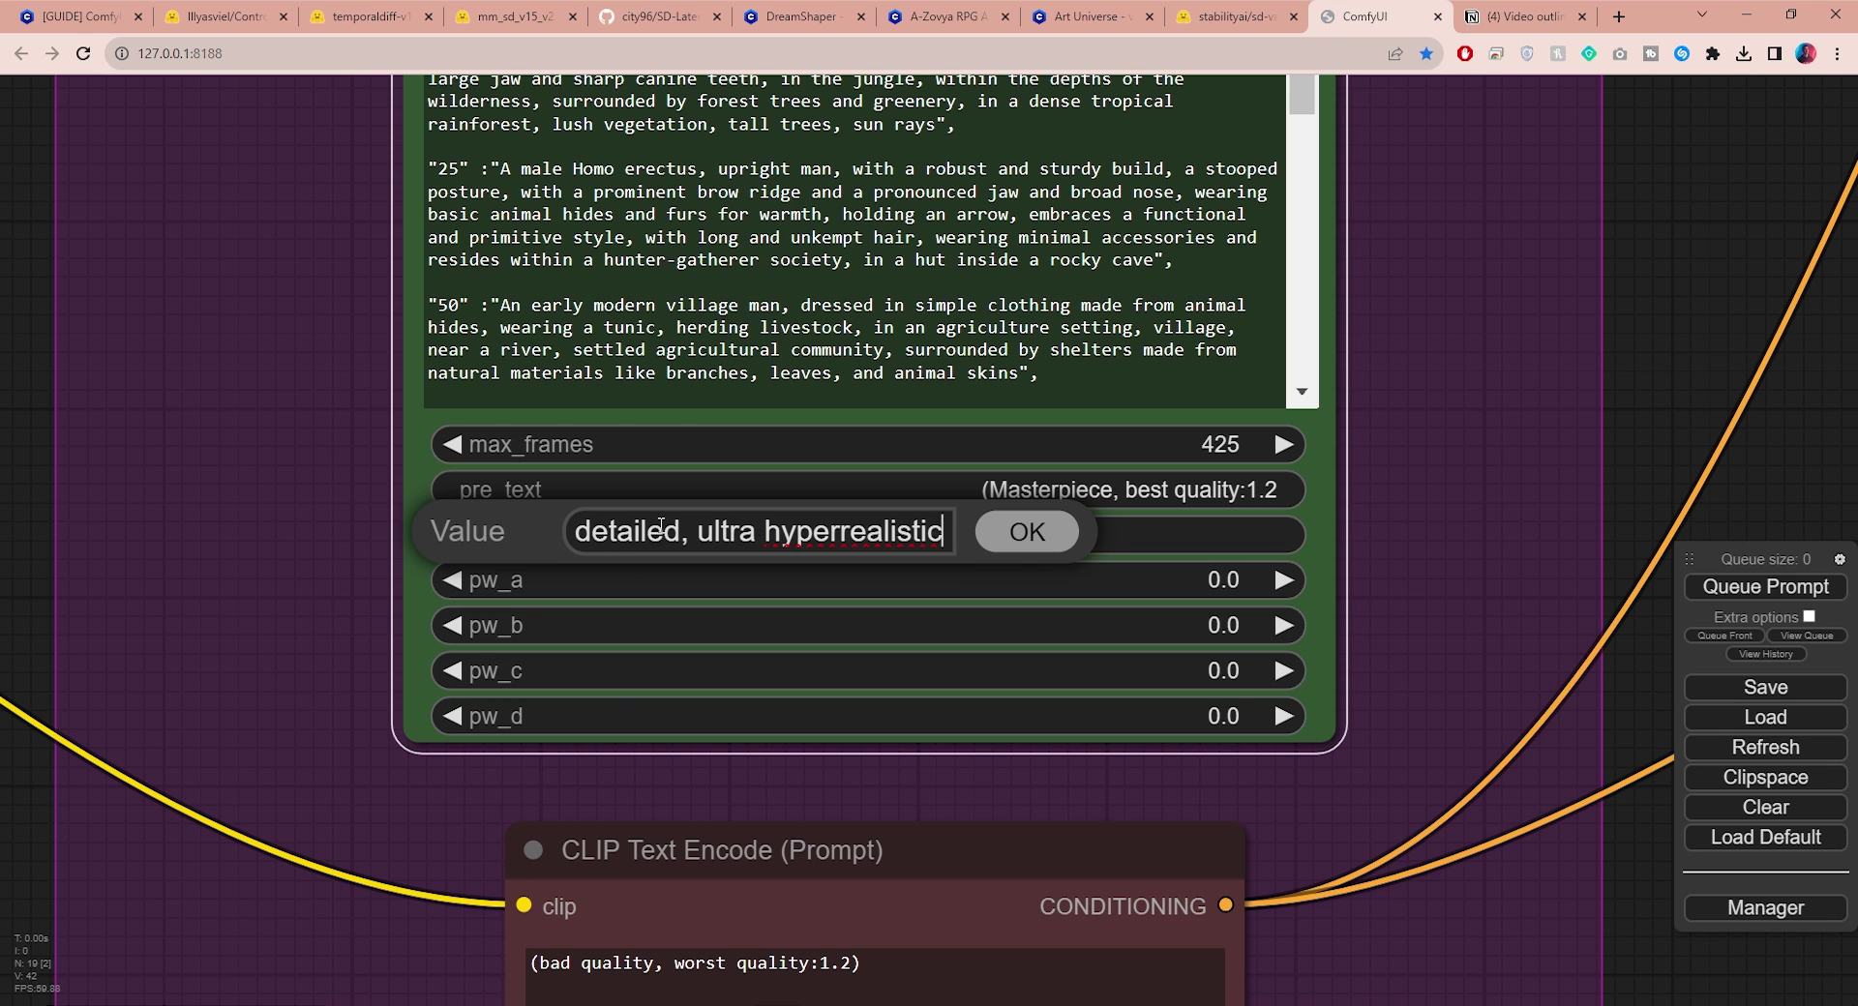
{"action": "type", "text": ", 4k, vibrant"}
{"action": "key", "text": "Home"}
{"action": "left_click", "coordinate": [725, 524]}
{"action": "left_click", "coordinate": [1049, 535]}
Replace the CLIP Text Encode negative prompt with the longer pasted one and enlarge the node
{"action": "scroll", "coordinate": [1062, 529], "scroll_direction": "down", "scroll_amount": 5}
{"action": "scroll", "coordinate": [1231, 610], "scroll_direction": "down", "scroll_amount": 2}
{"action": "left_click_drag", "start_coordinate": [978, 534], "coordinate": [708, 535]}
{"action": "type", "text": "(bad quality, worst quality:1.2), NSFW, nude, noisy, blurry, deformed, black and white, bad anatomy, Deformed, bad eyes, crossed eyes, disfigured, poorly drawn face, mutation, ((extra limb)), ugly, poorly drawn hands, missing limb, floating limbs, disconnected limbs, malformed hands, out of focus, long neck, long body, ((((mutated hands and fingers)))), (((out of frame))), cropped, low-res, ugly, too many fingers, grainy, extra limbs, extra fingers, mutated hands, bad proportions, blind, ugly eyes, text, writing, logo"}
{"action": "left_click_drag", "start_coordinate": [1225, 569], "coordinate": [1311, 721]}
Set the main KSampler's steps to 30 and cfg to 7.5
{"action": "scroll", "coordinate": [1457, 443], "scroll_direction": "down", "scroll_amount": 2}
{"action": "left_click_drag", "start_coordinate": [1605, 360], "coordinate": [1187, 273]}
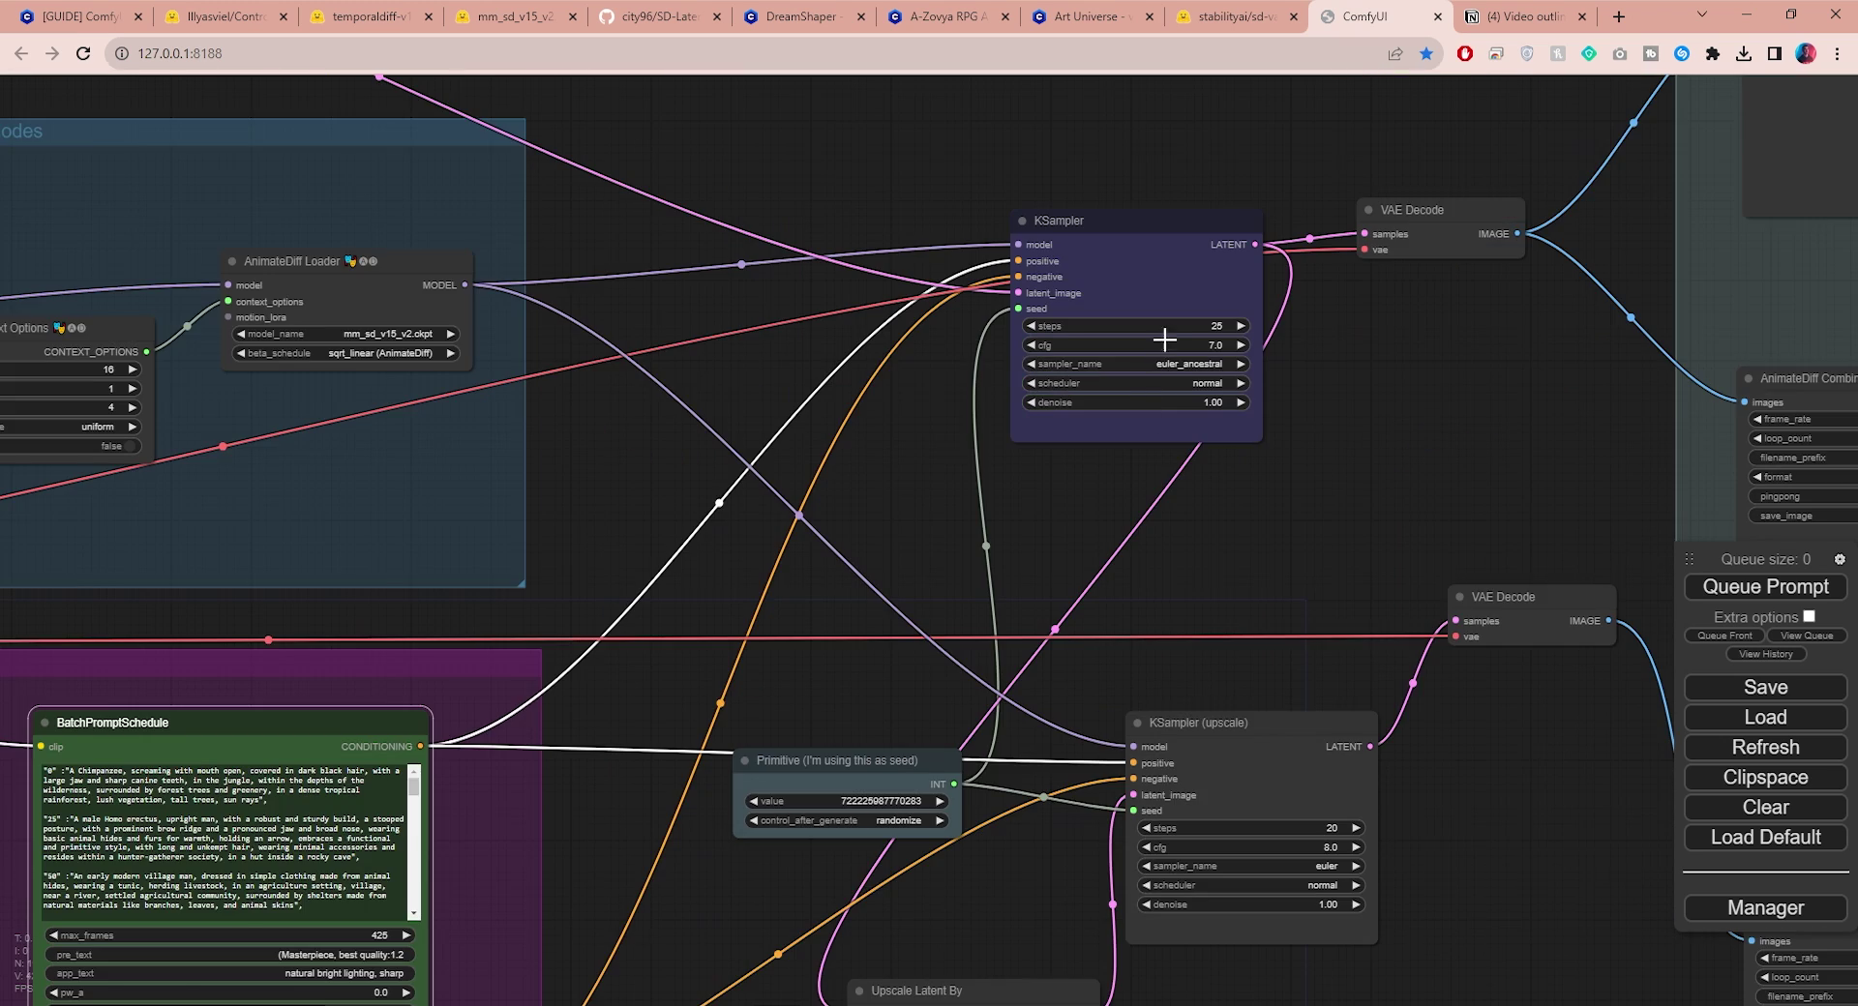
{"action": "scroll", "coordinate": [1319, 291], "scroll_direction": "up", "scroll_amount": 3}
{"action": "left_click_drag", "start_coordinate": [1345, 337], "coordinate": [1349, 338]}
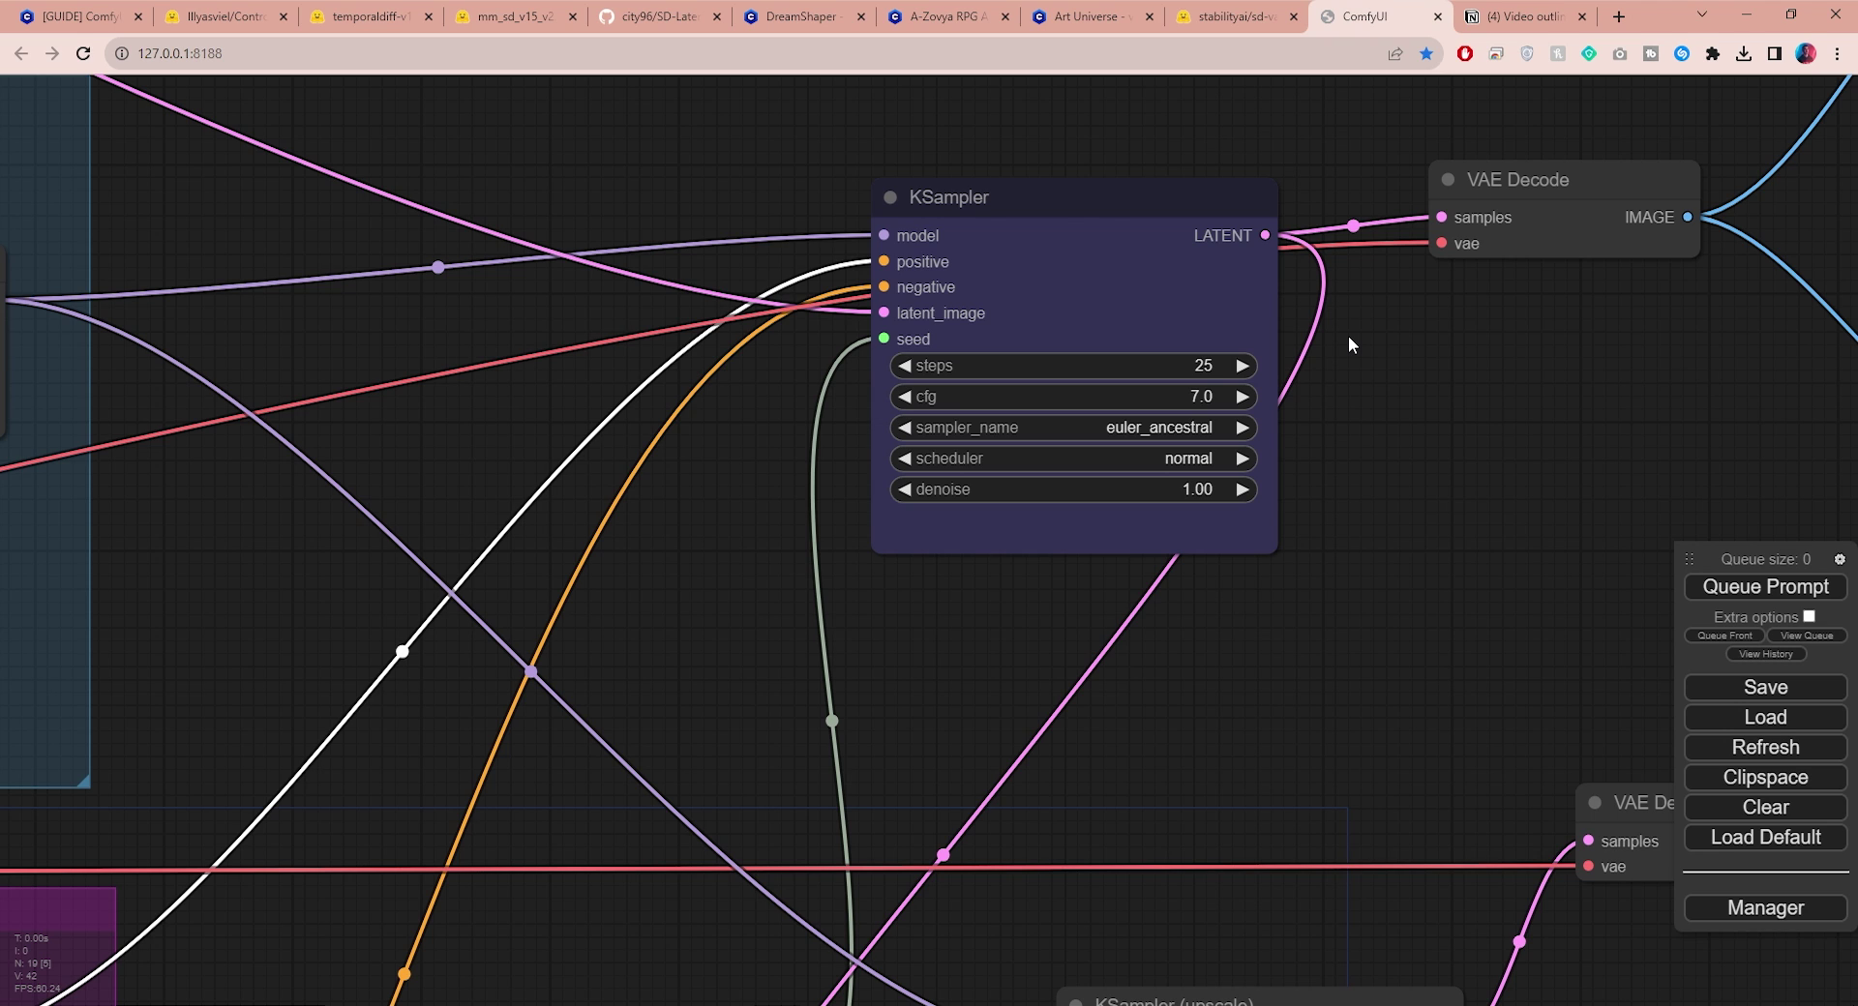
{"action": "left_click", "coordinate": [1227, 367]}
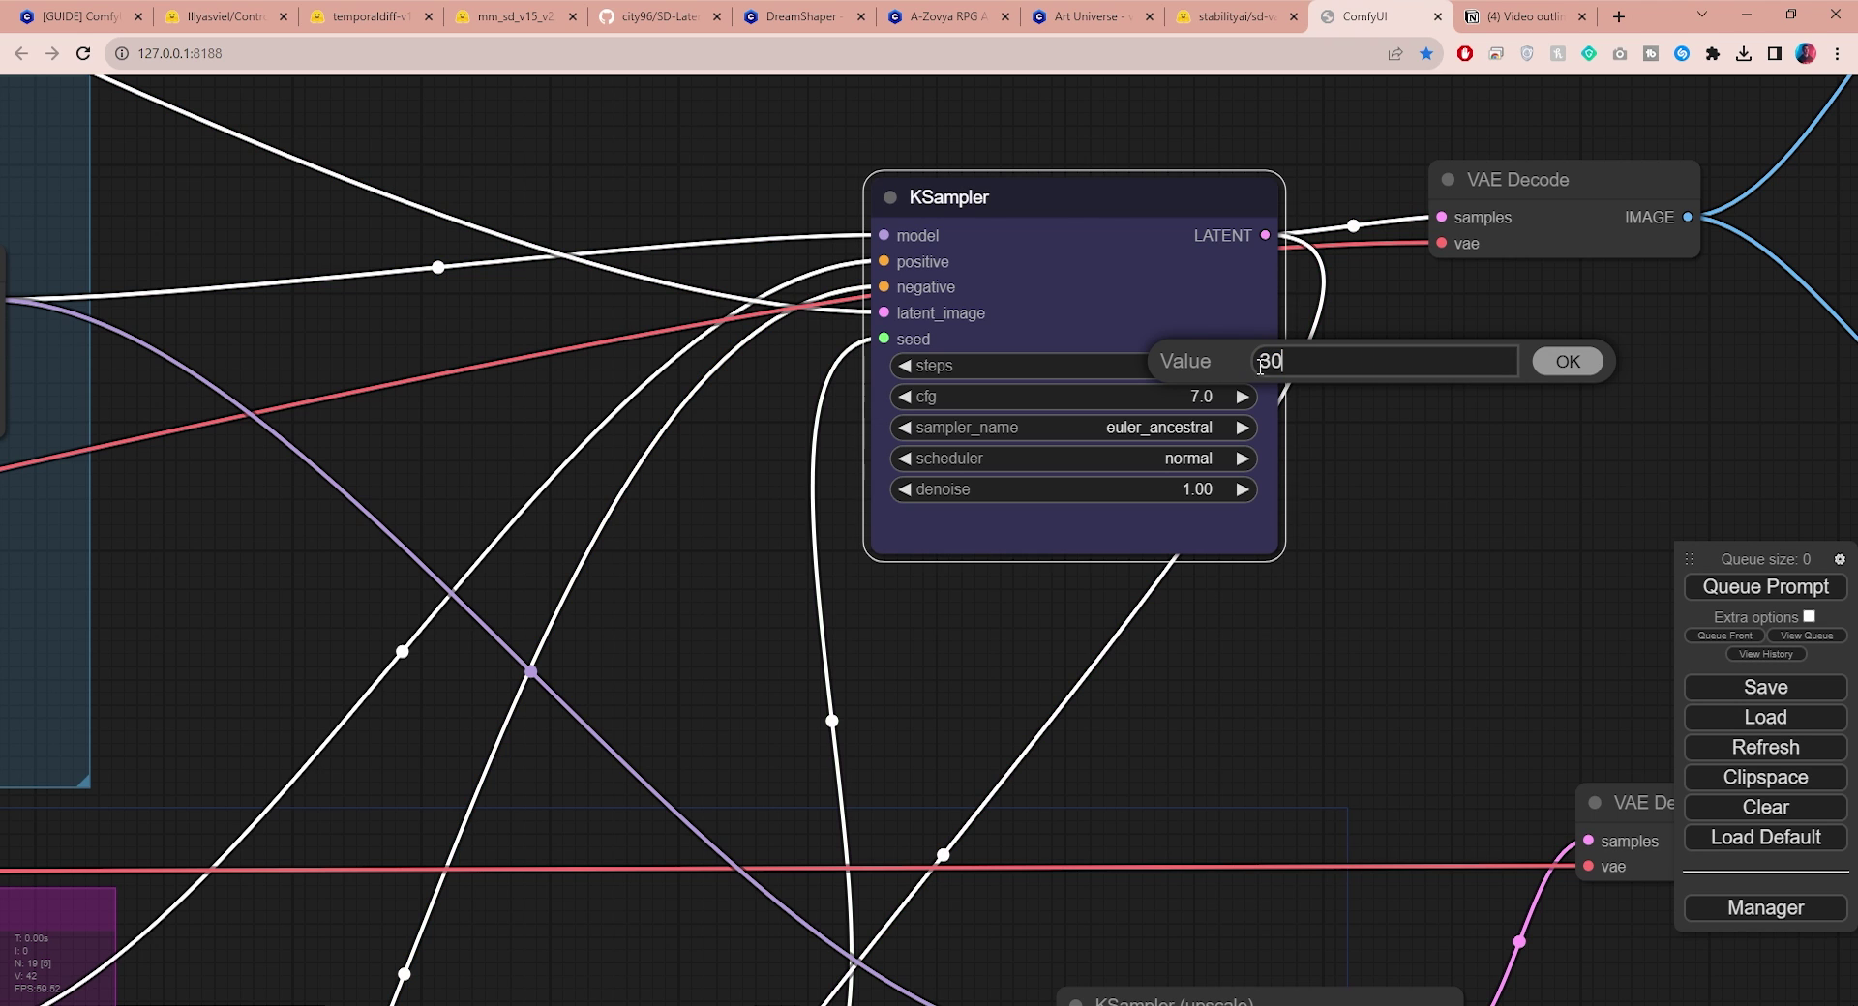
{"action": "left_click", "coordinate": [1544, 376]}
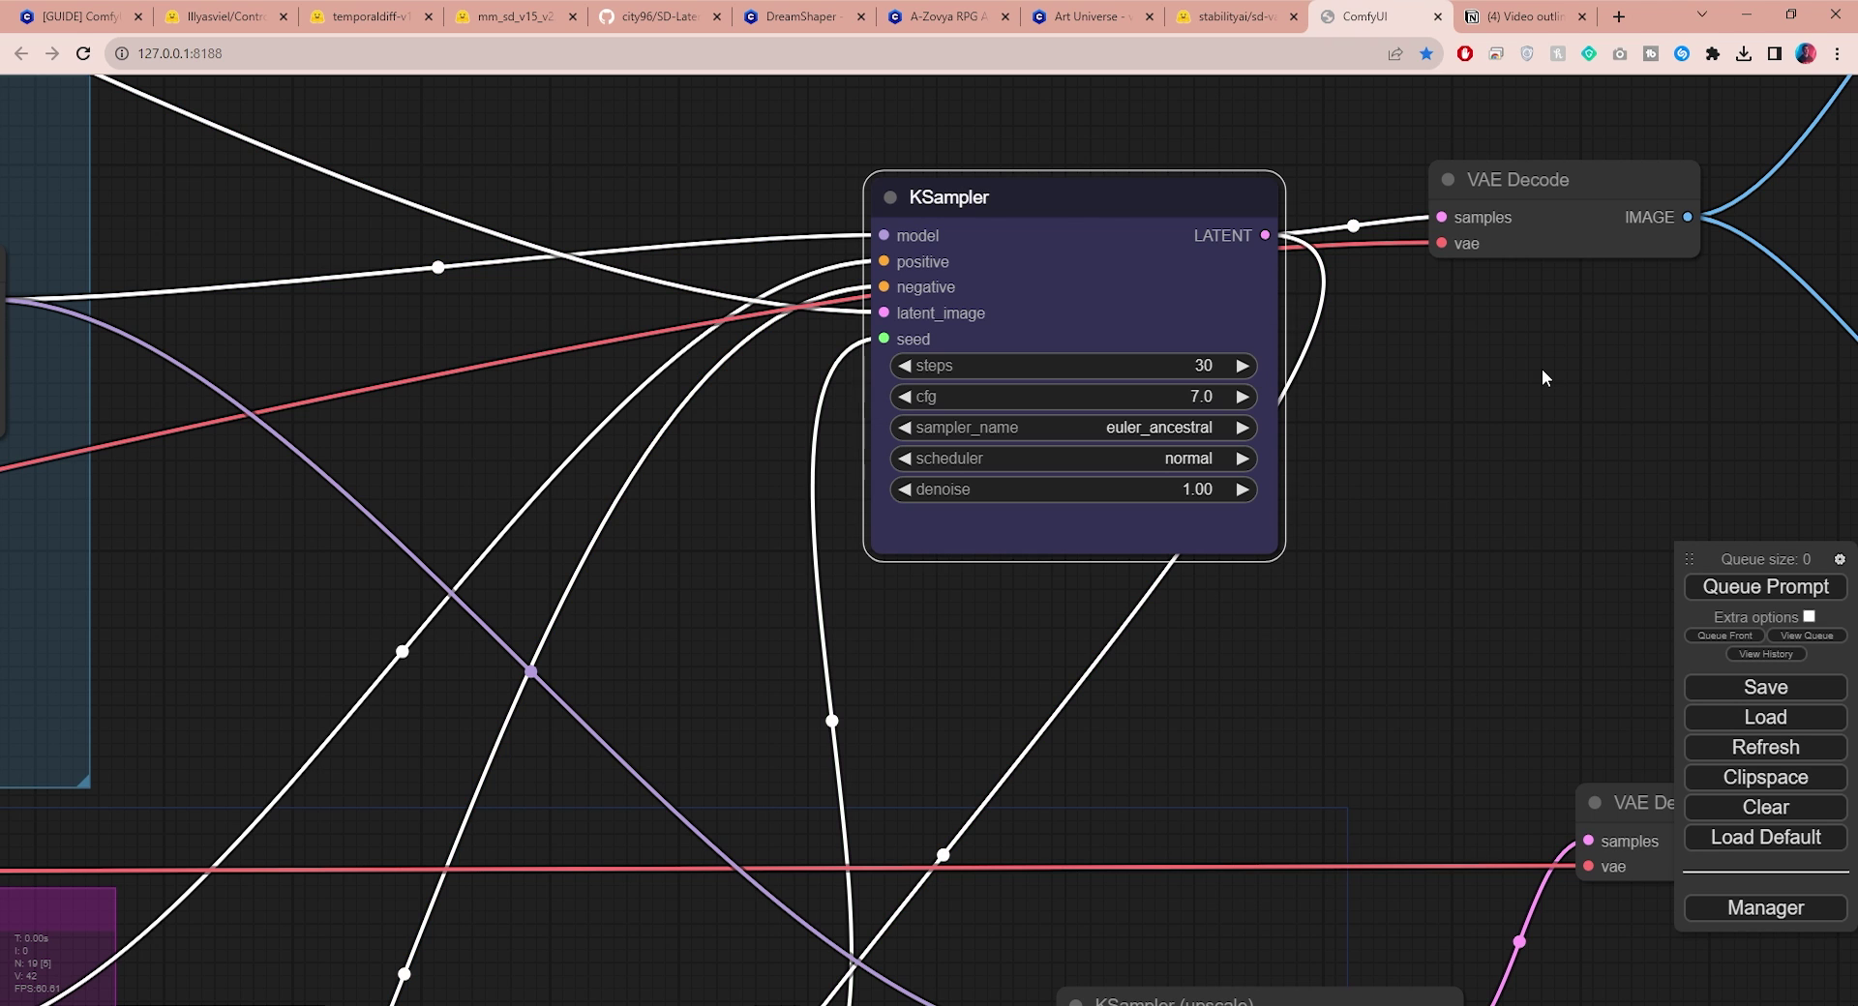
{"action": "left_click", "coordinate": [1206, 404]}
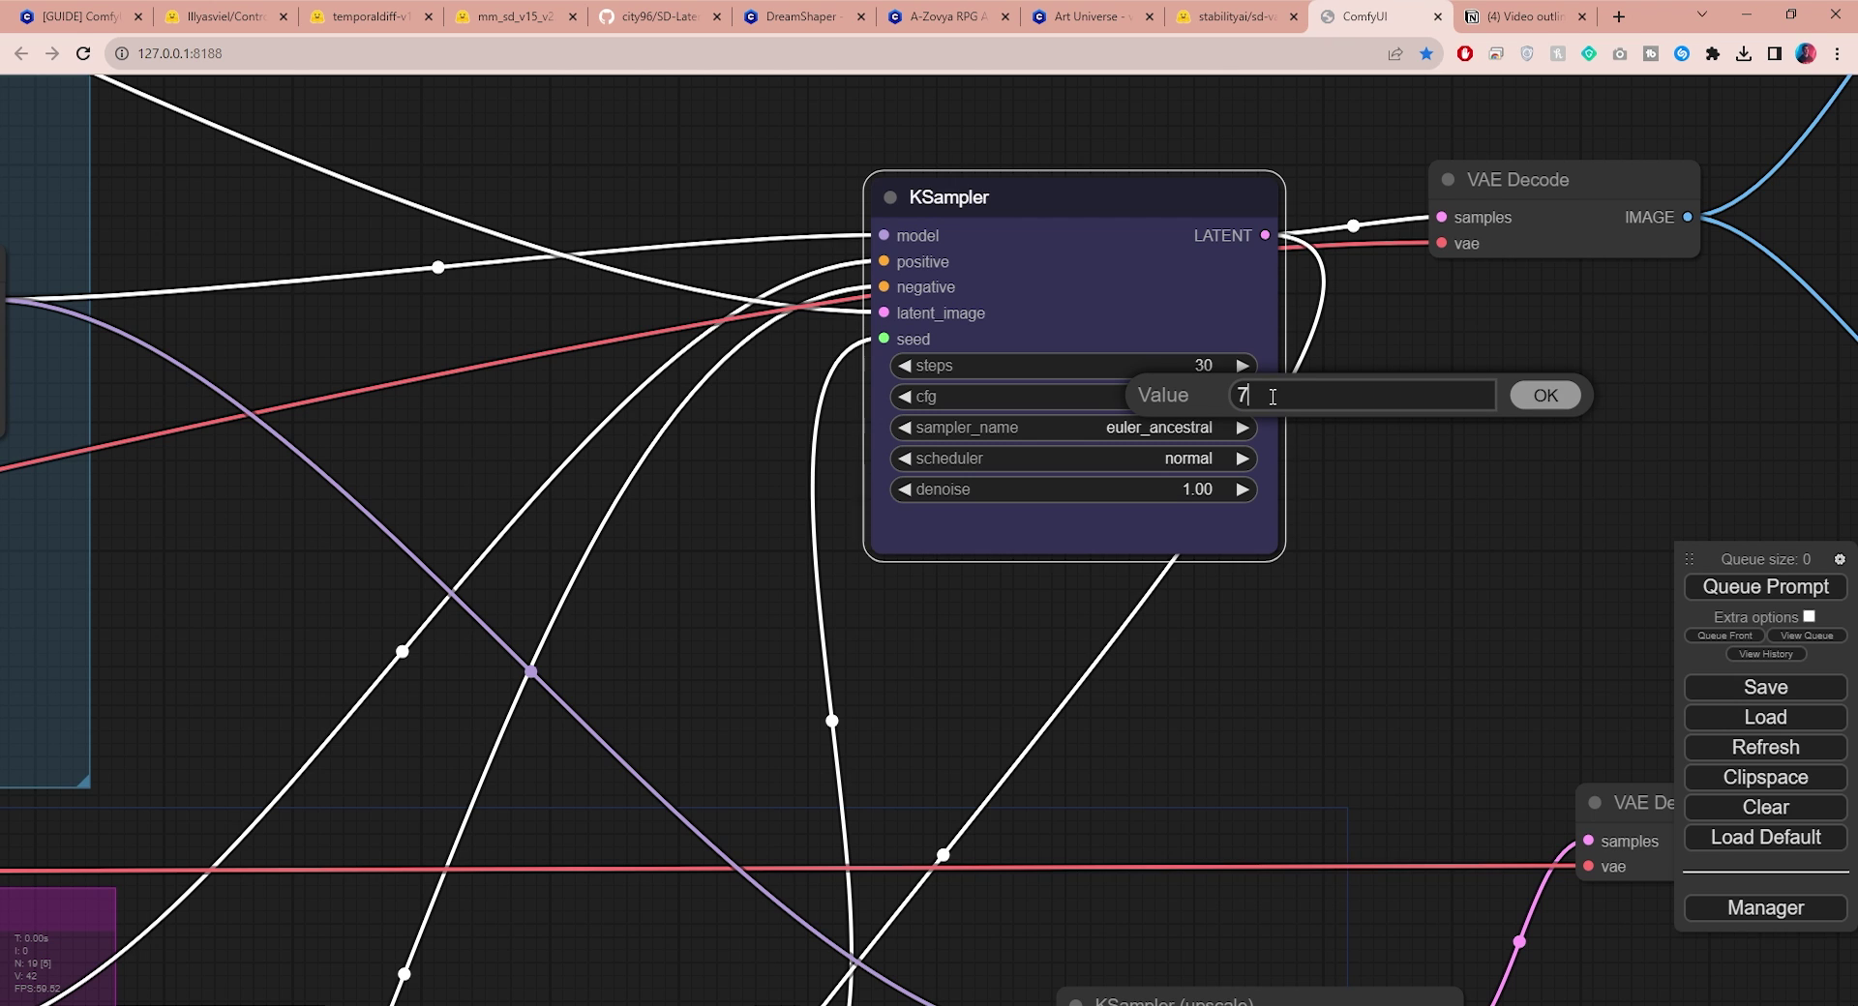
{"action": "left_click", "coordinate": [1520, 407]}
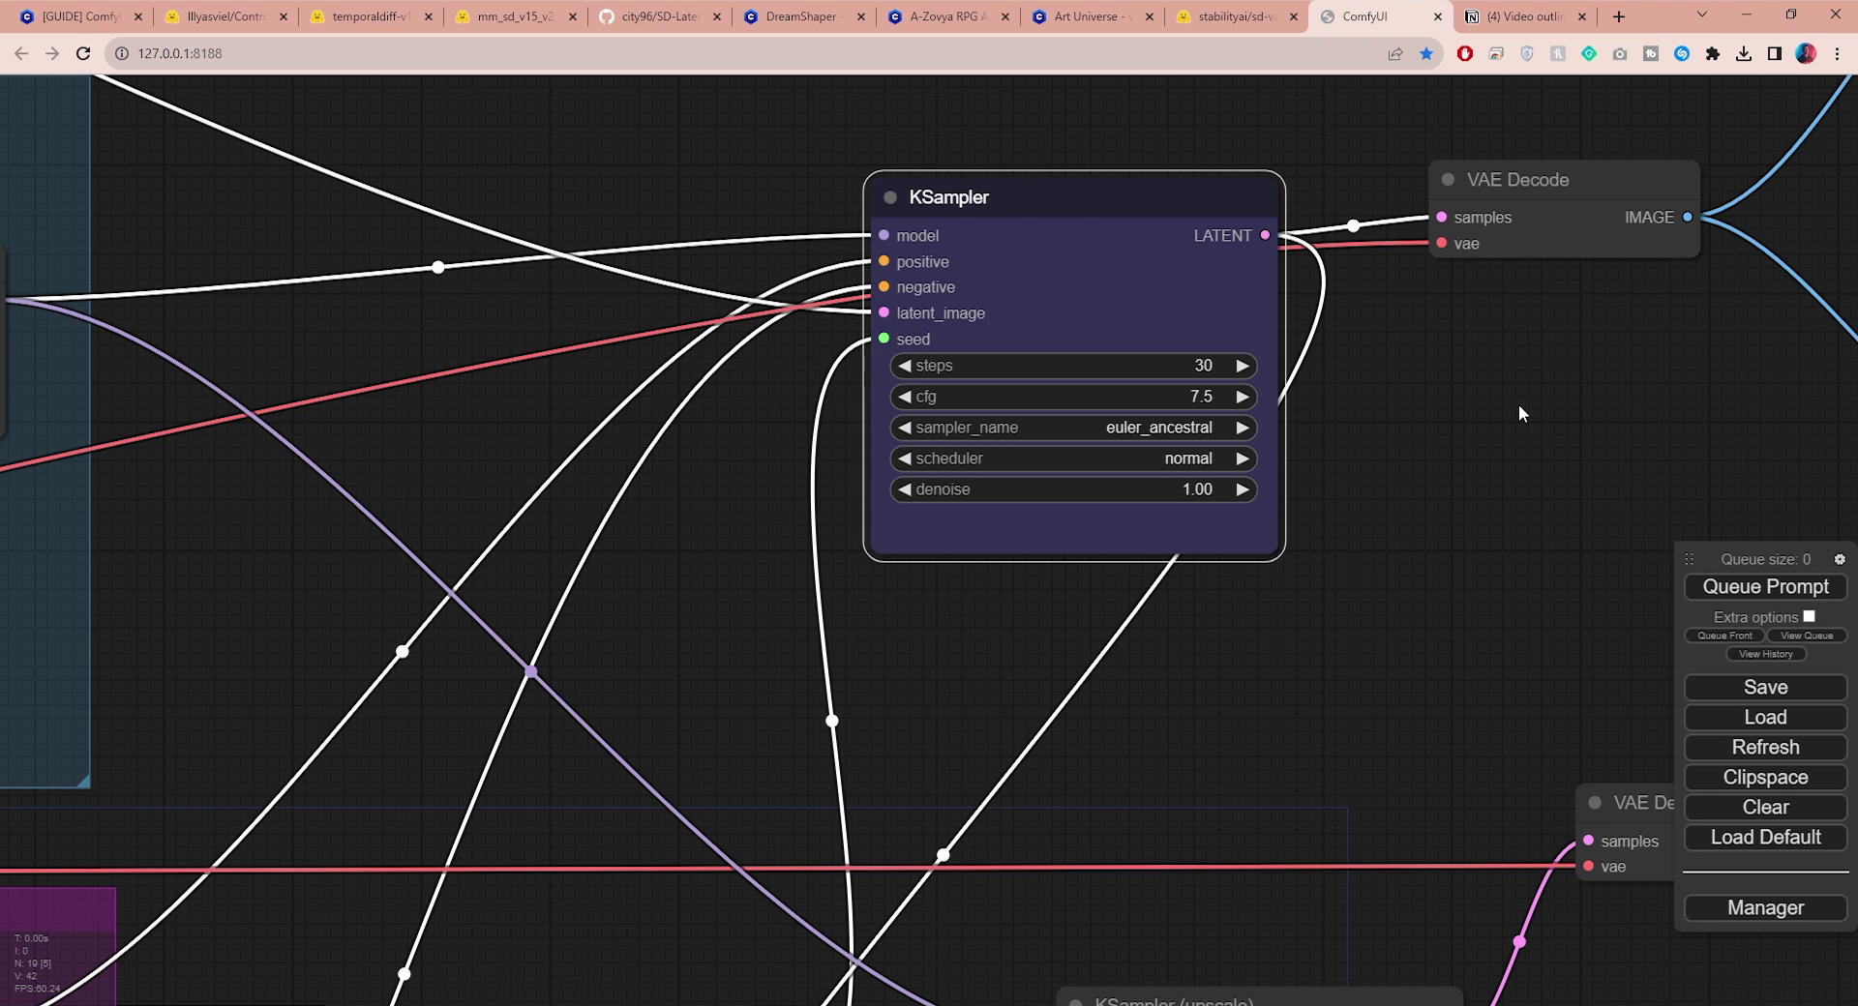
Choose dpmpp_2m_sde as the sampler and karras as the scheduler
{"action": "left_click", "coordinate": [1148, 426]}
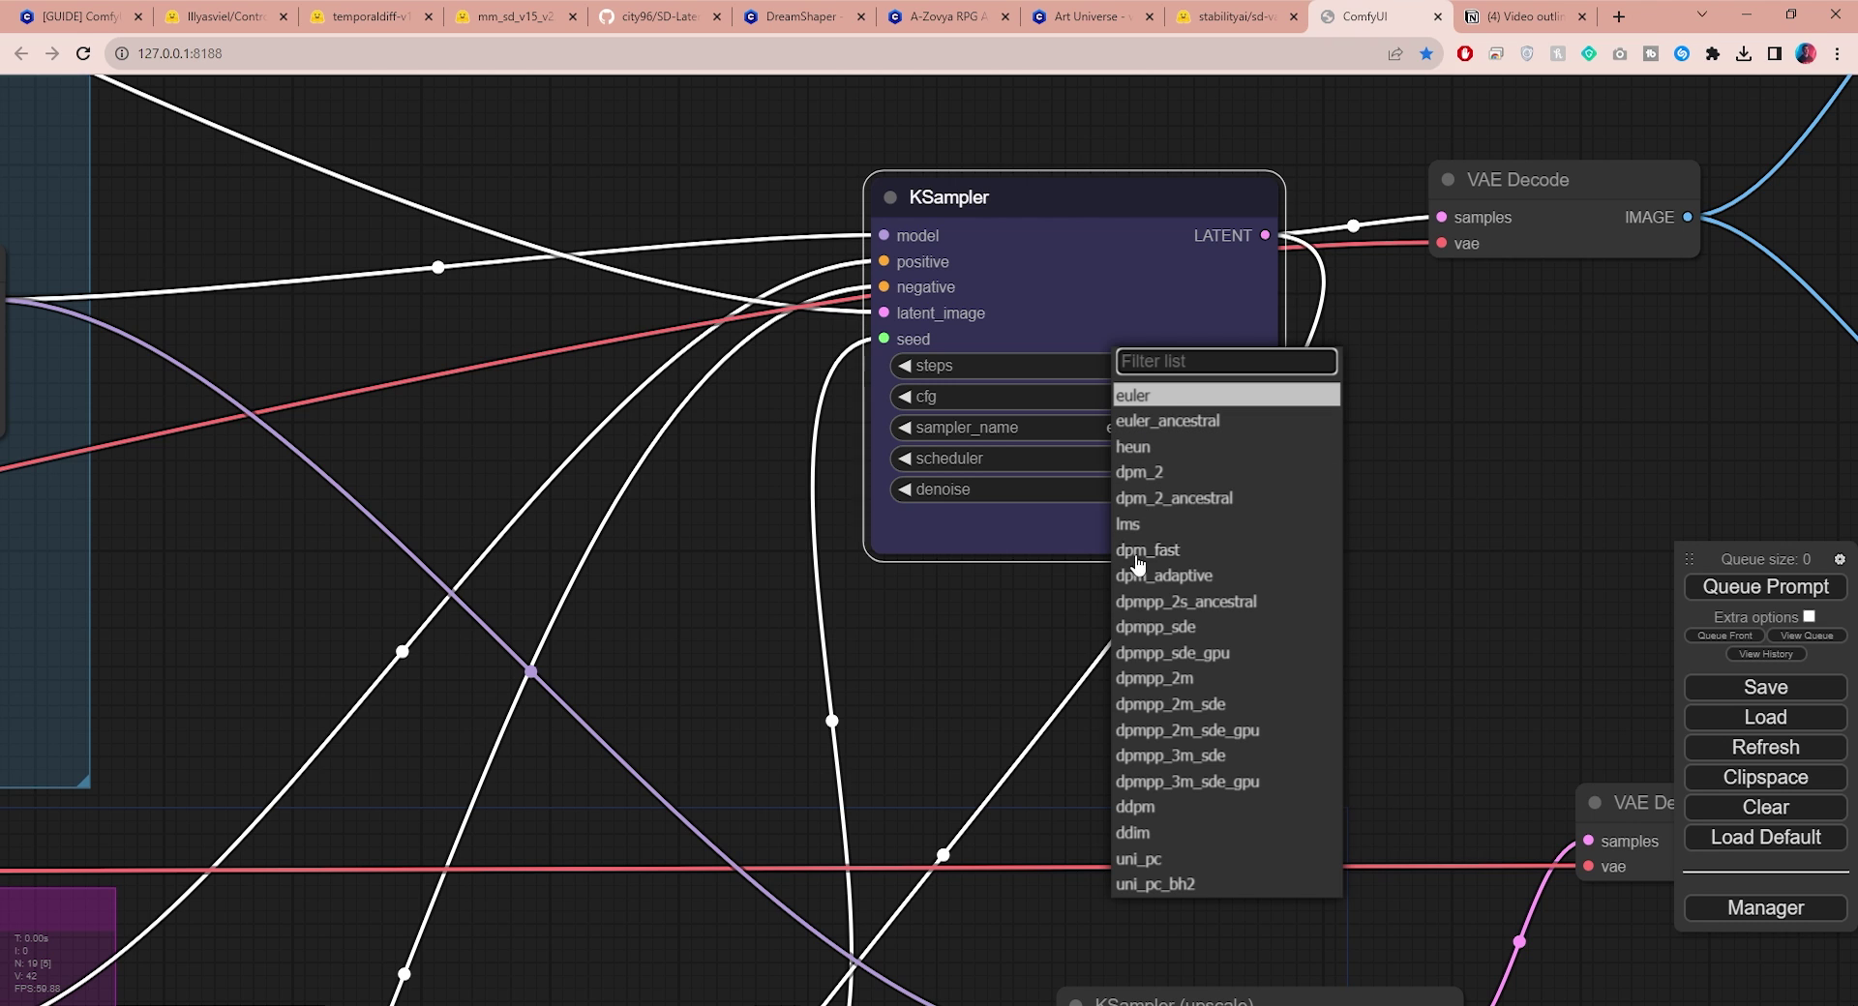
{"action": "left_click", "coordinate": [1176, 706]}
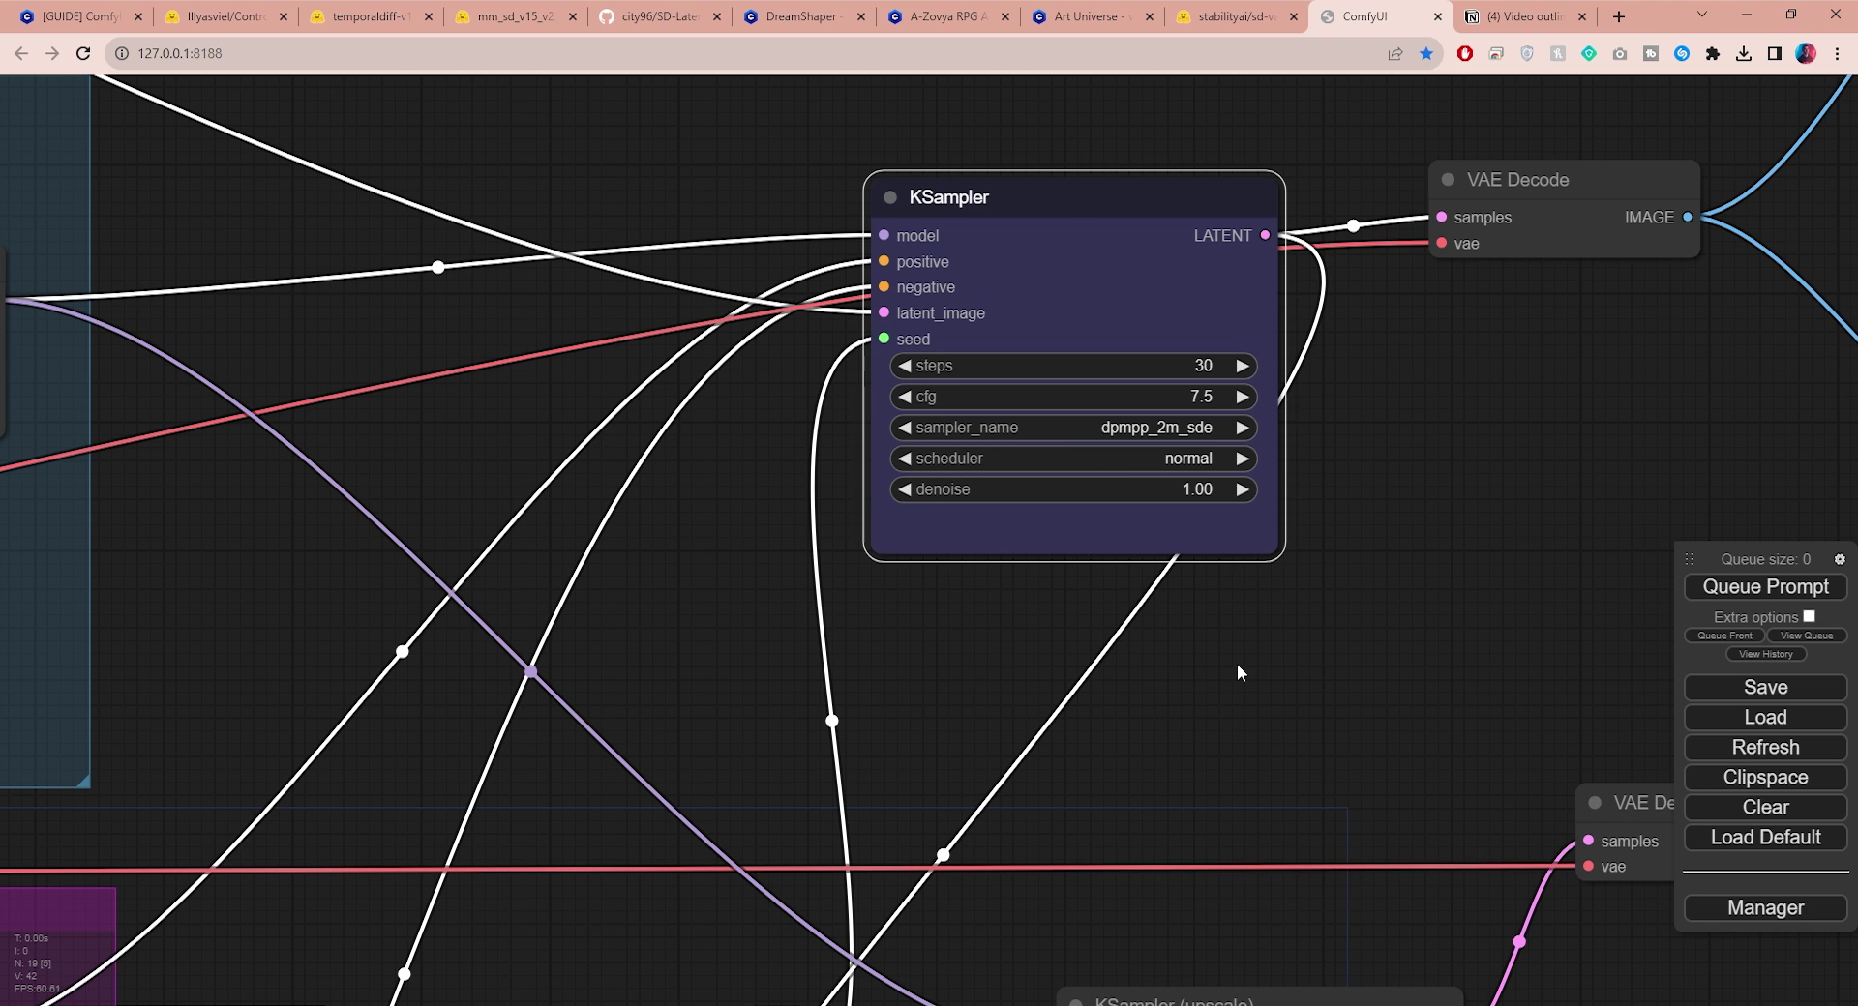
{"action": "left_click", "coordinate": [1191, 459]}
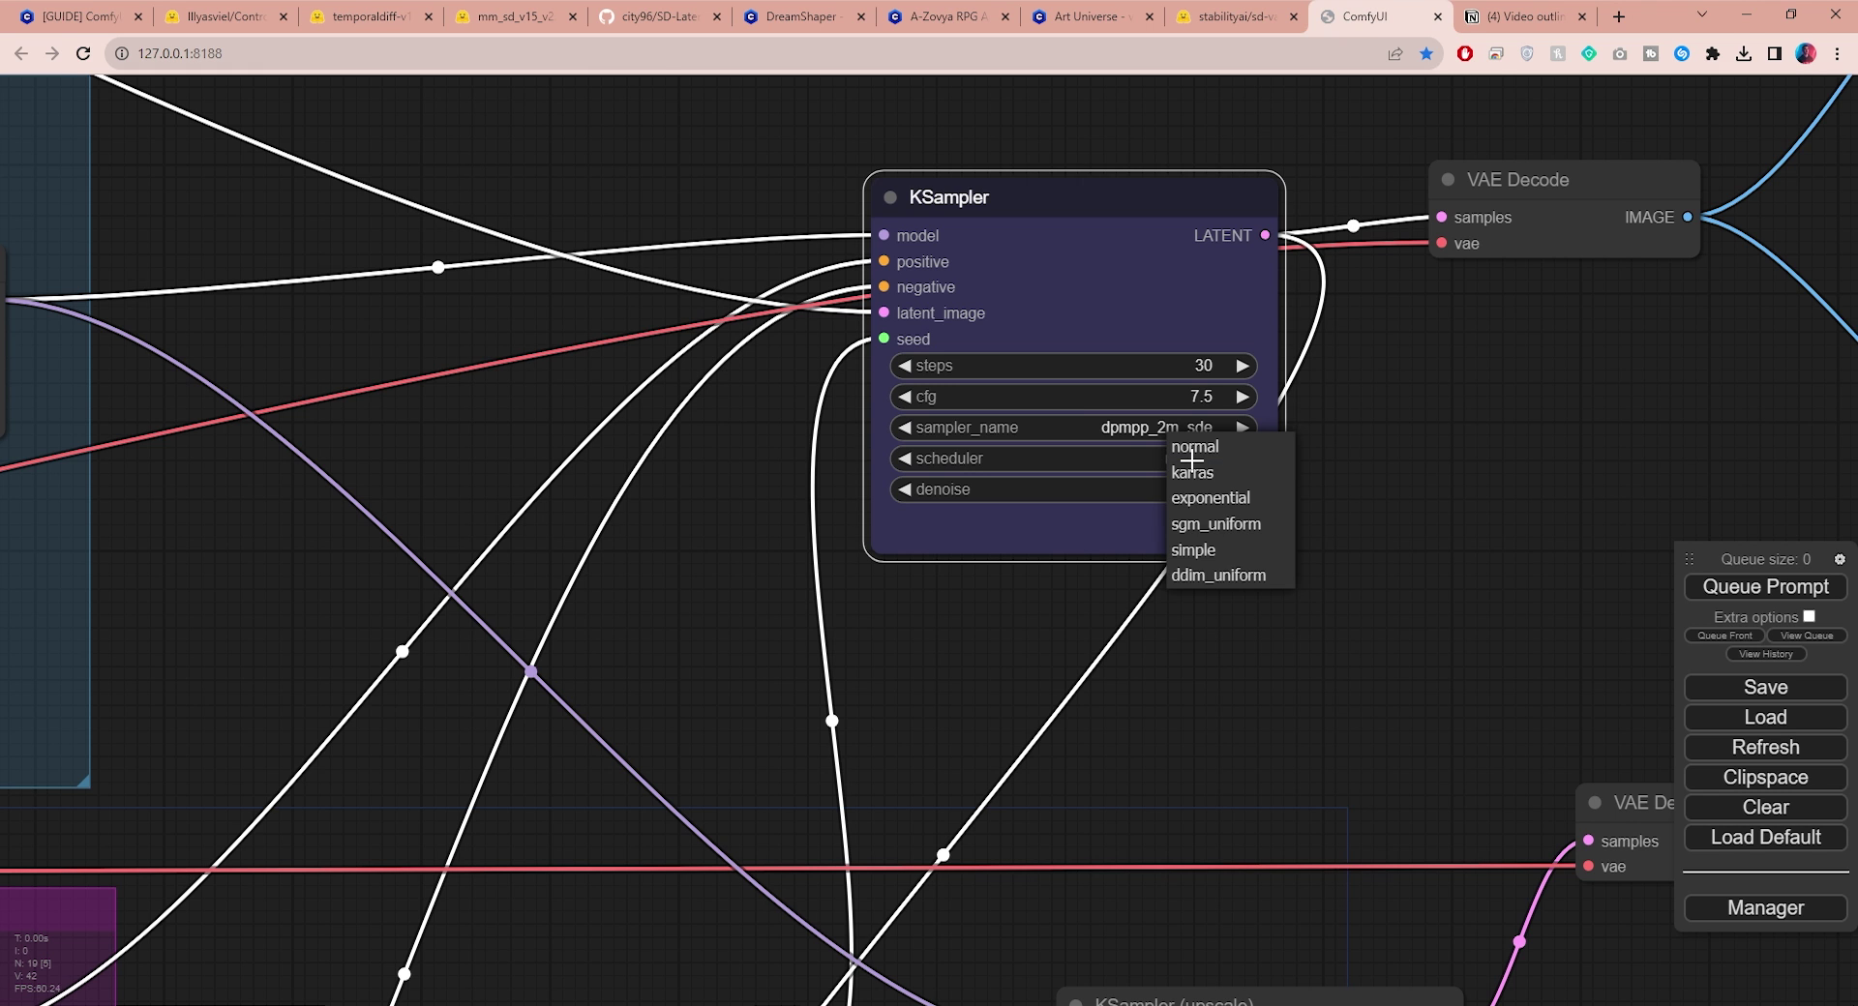
{"action": "left_click", "coordinate": [1195, 476]}
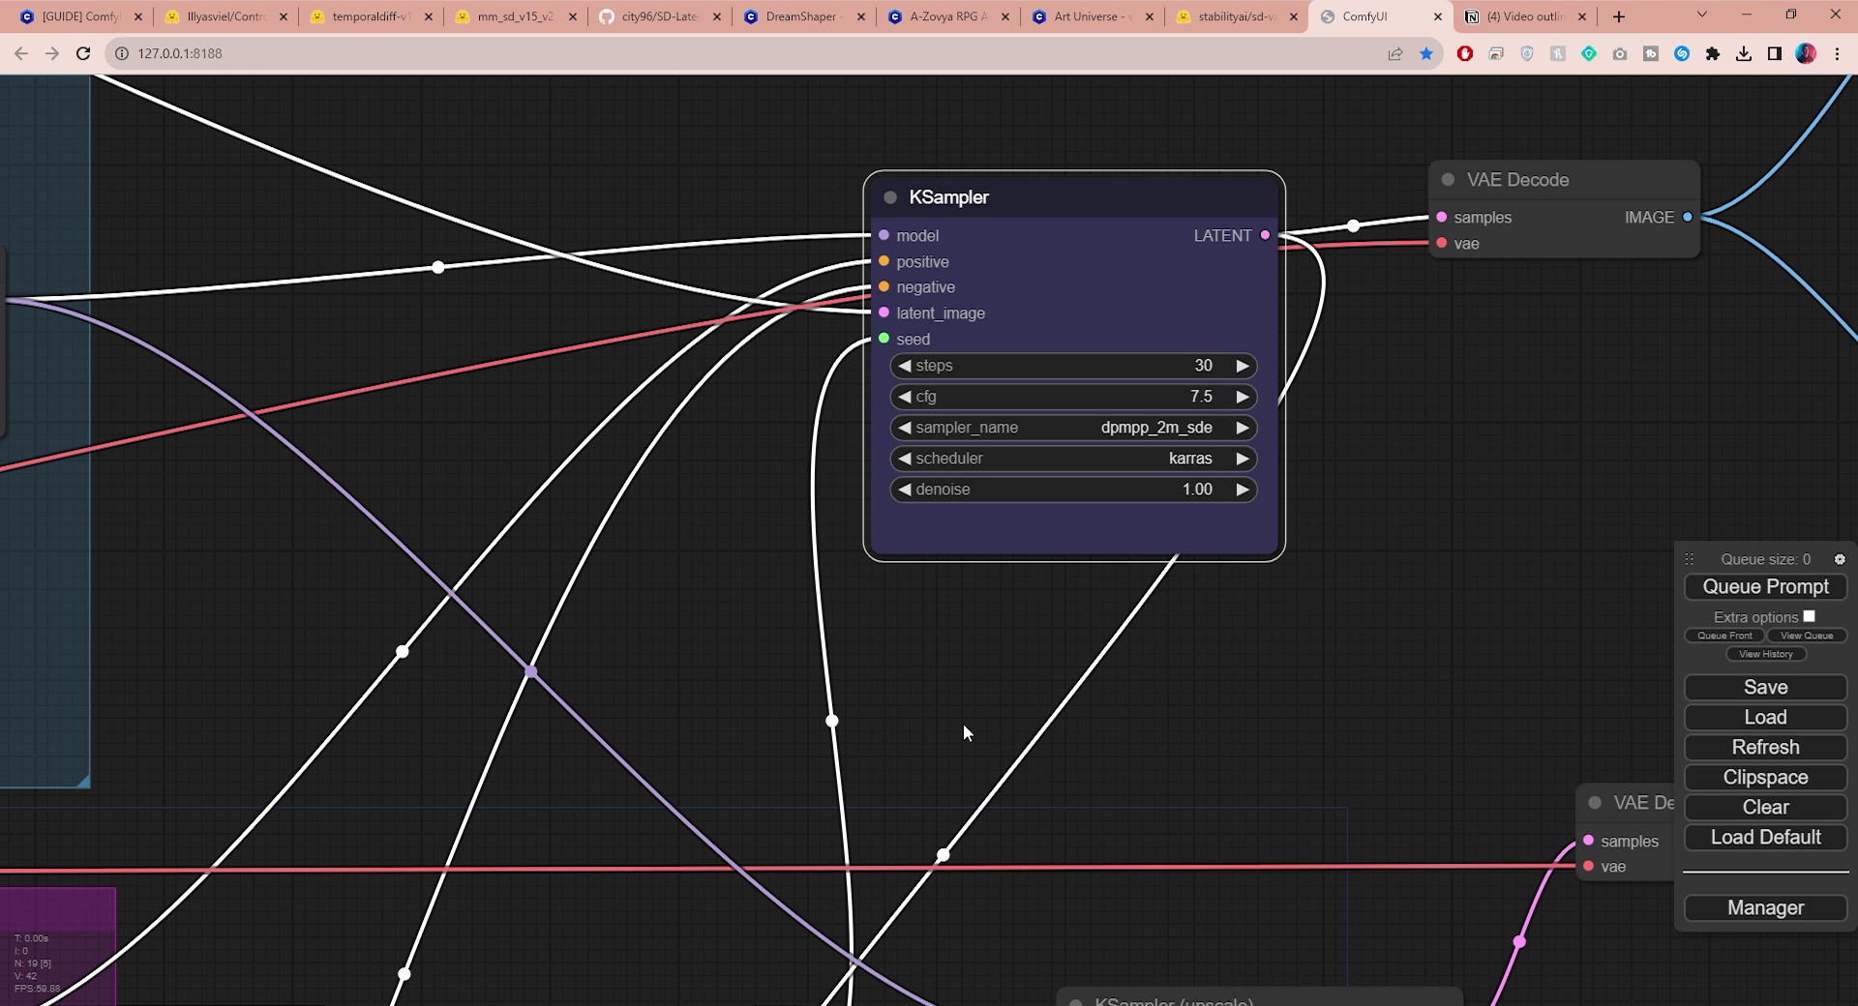
Review the seed's control_after_generate options and give the upscale KSampler 30 steps, cfg 7.5
{"action": "left_click_drag", "start_coordinate": [950, 727], "coordinate": [1052, 93]}
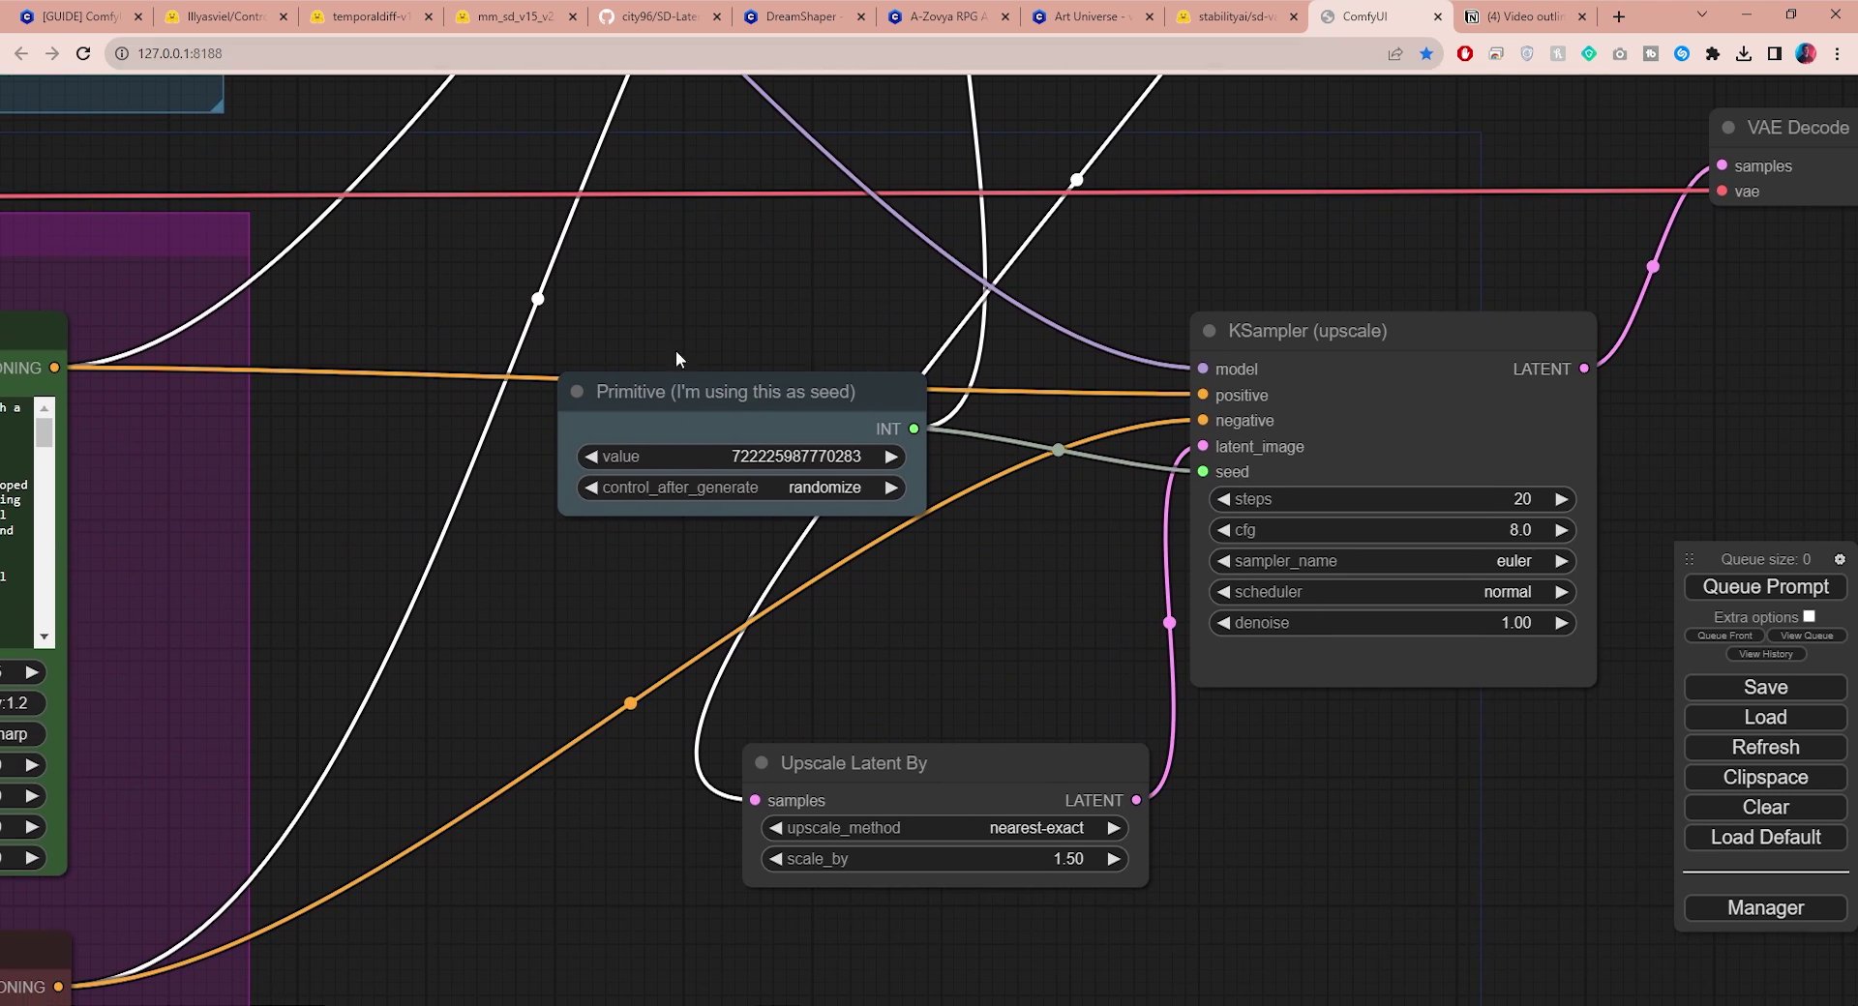
{"action": "left_click", "coordinate": [818, 487]}
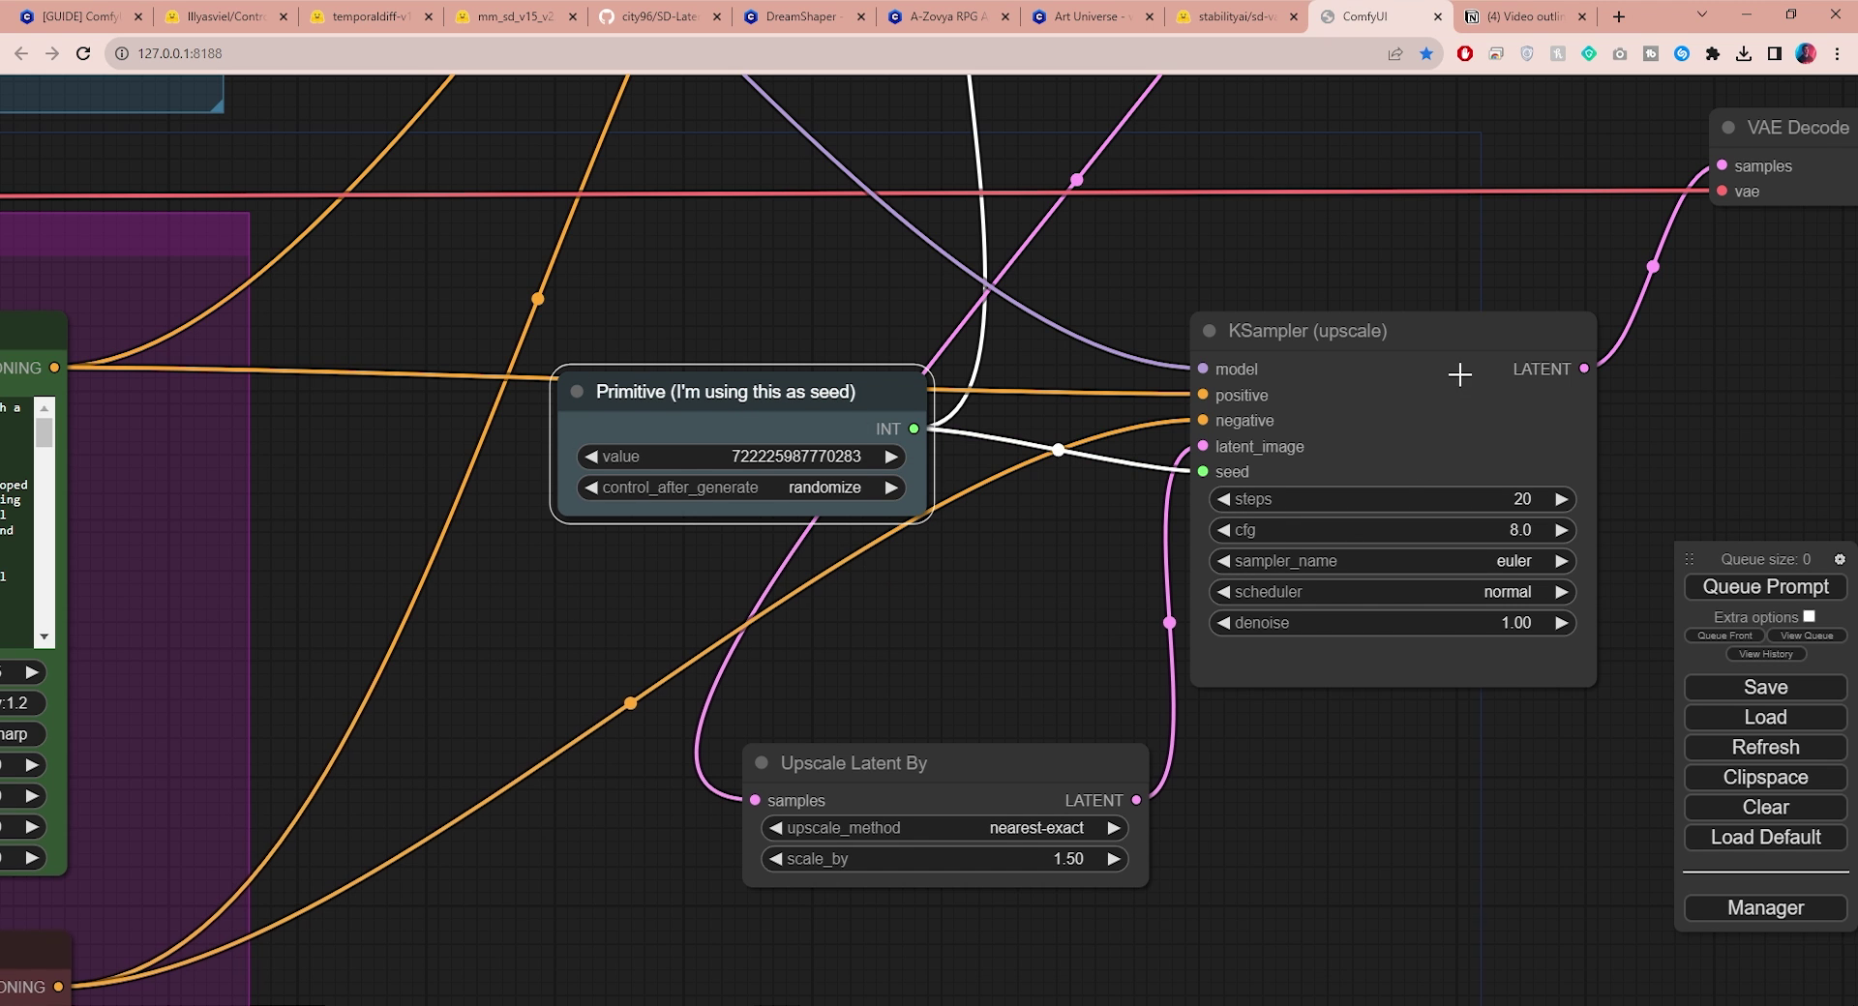
{"action": "left_click_drag", "start_coordinate": [1452, 373], "coordinate": [1130, 389]}
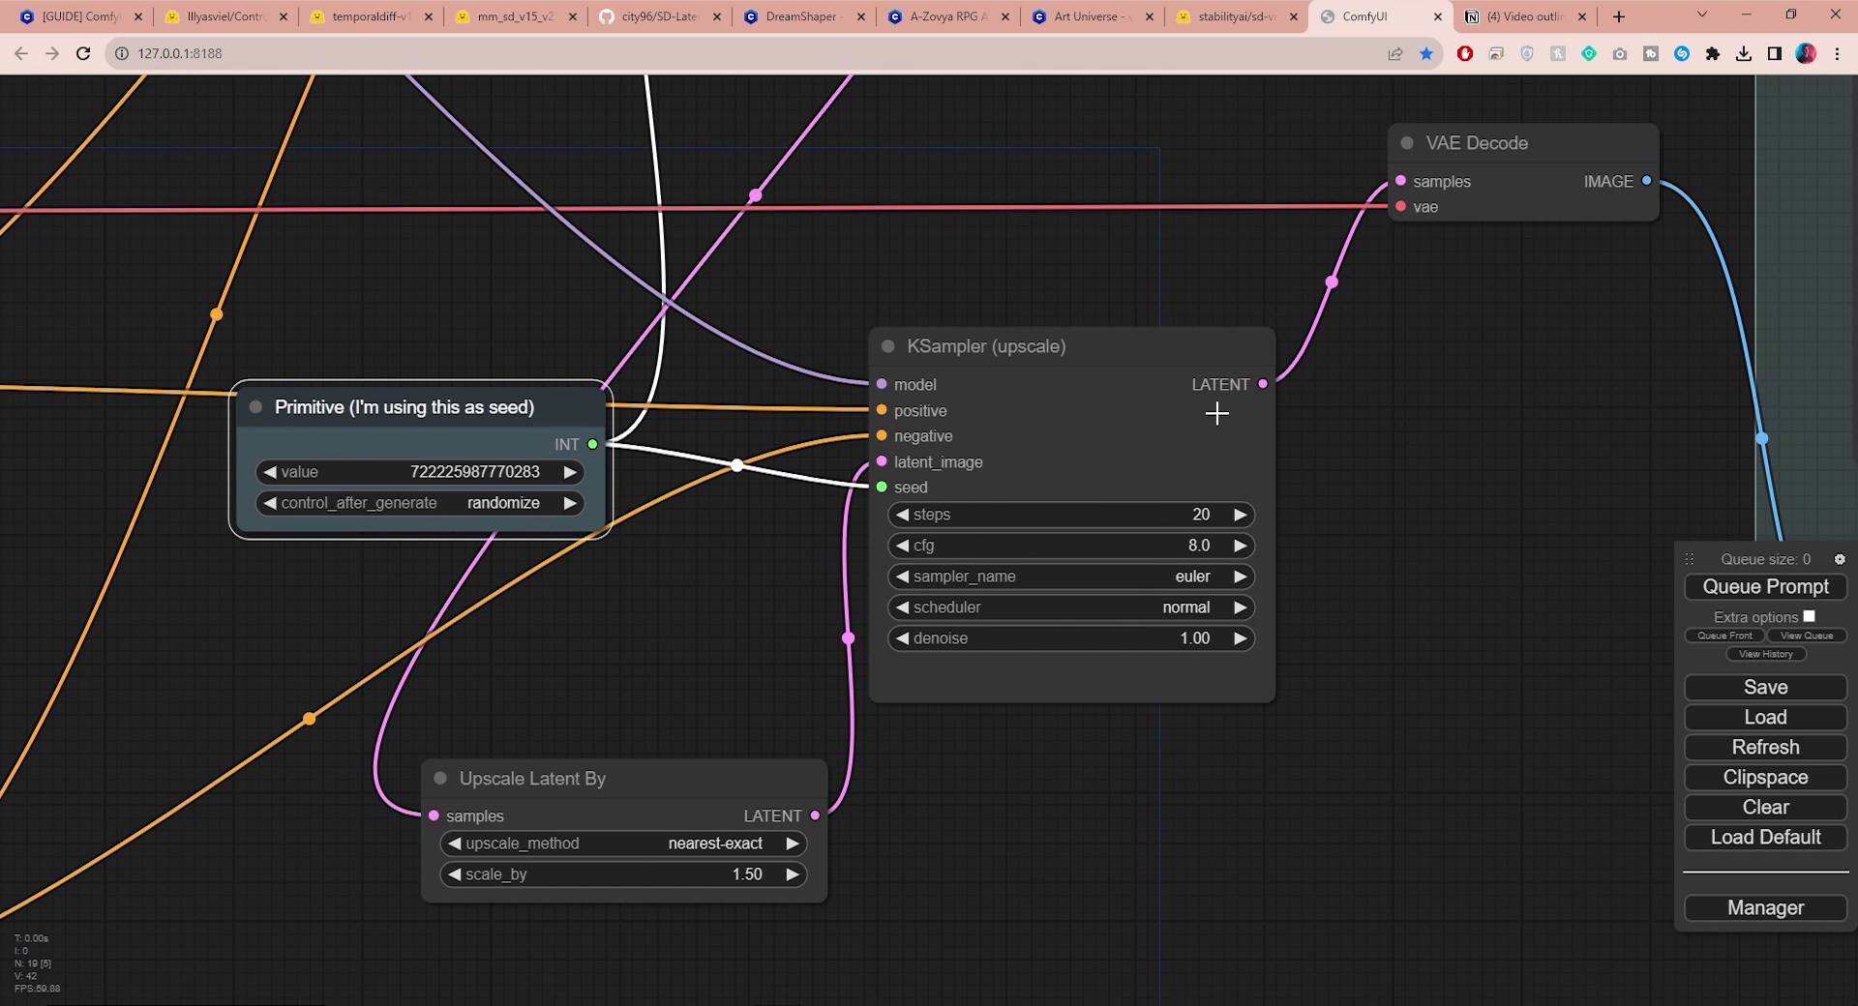
{"action": "left_click", "coordinate": [1214, 514]}
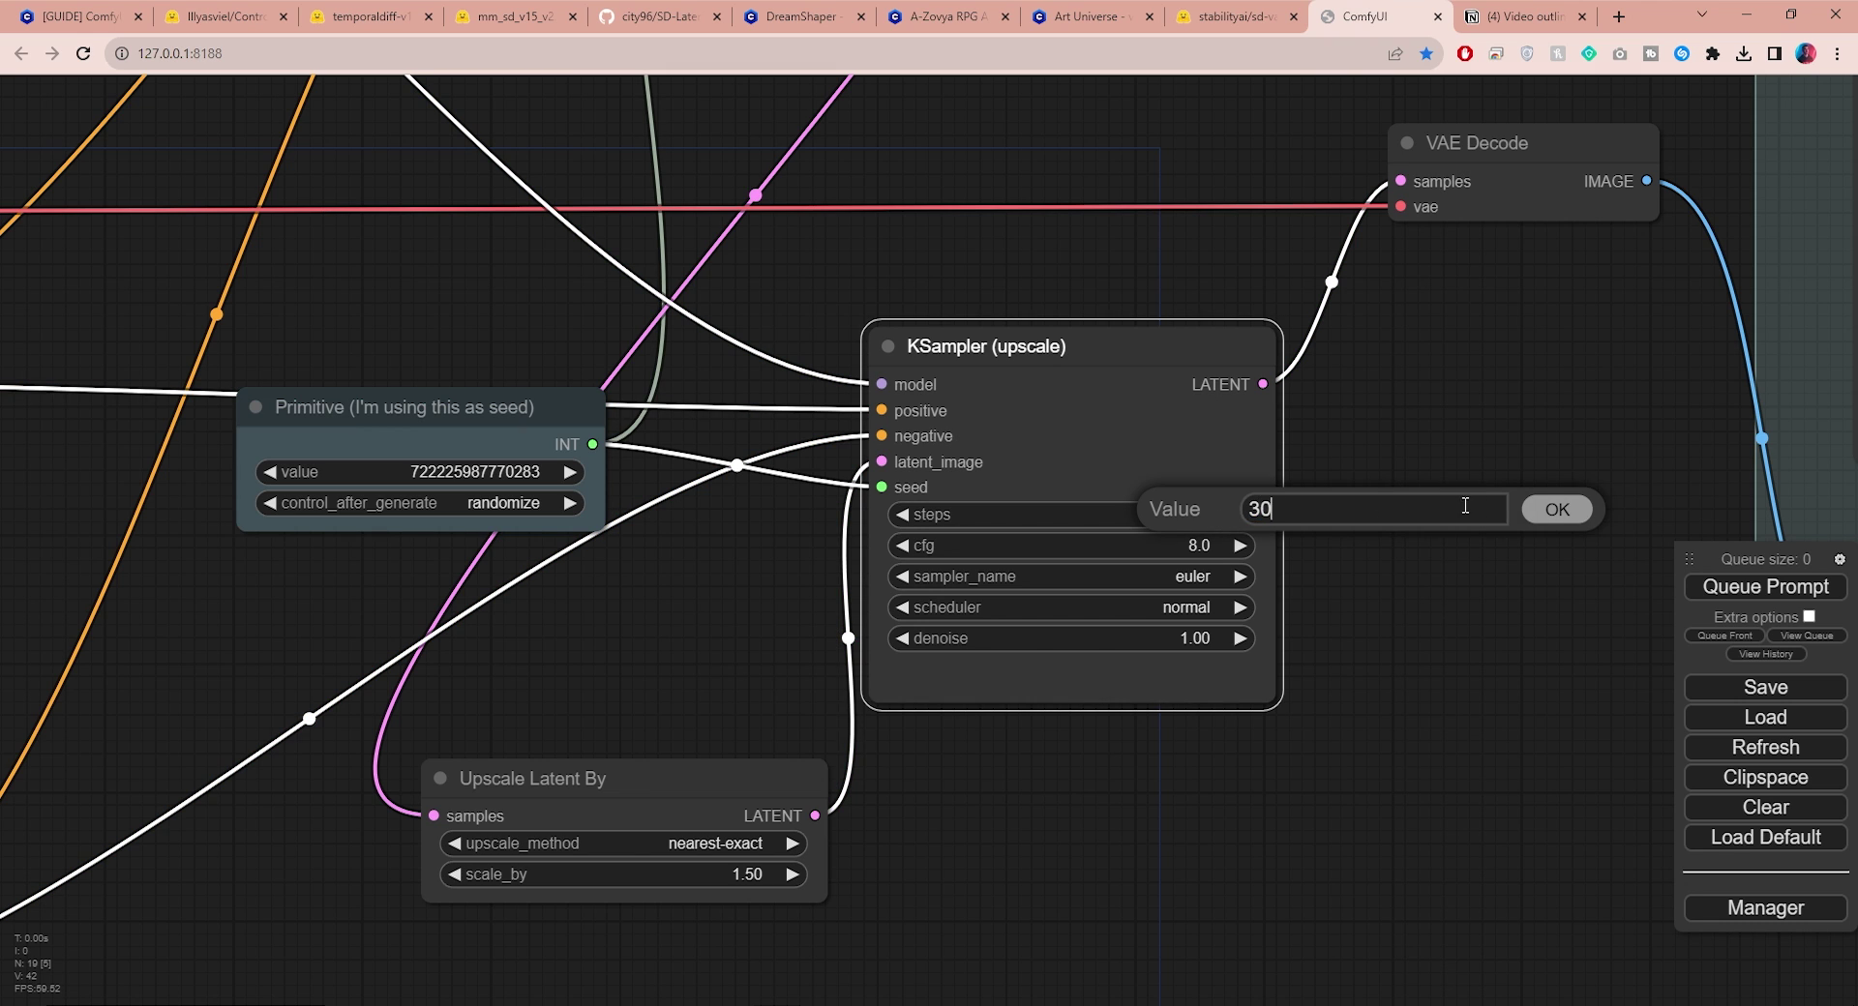
{"action": "type", "text": "30"}
{"action": "left_click", "coordinate": [1551, 513]}
{"action": "left_click", "coordinate": [1195, 544]}
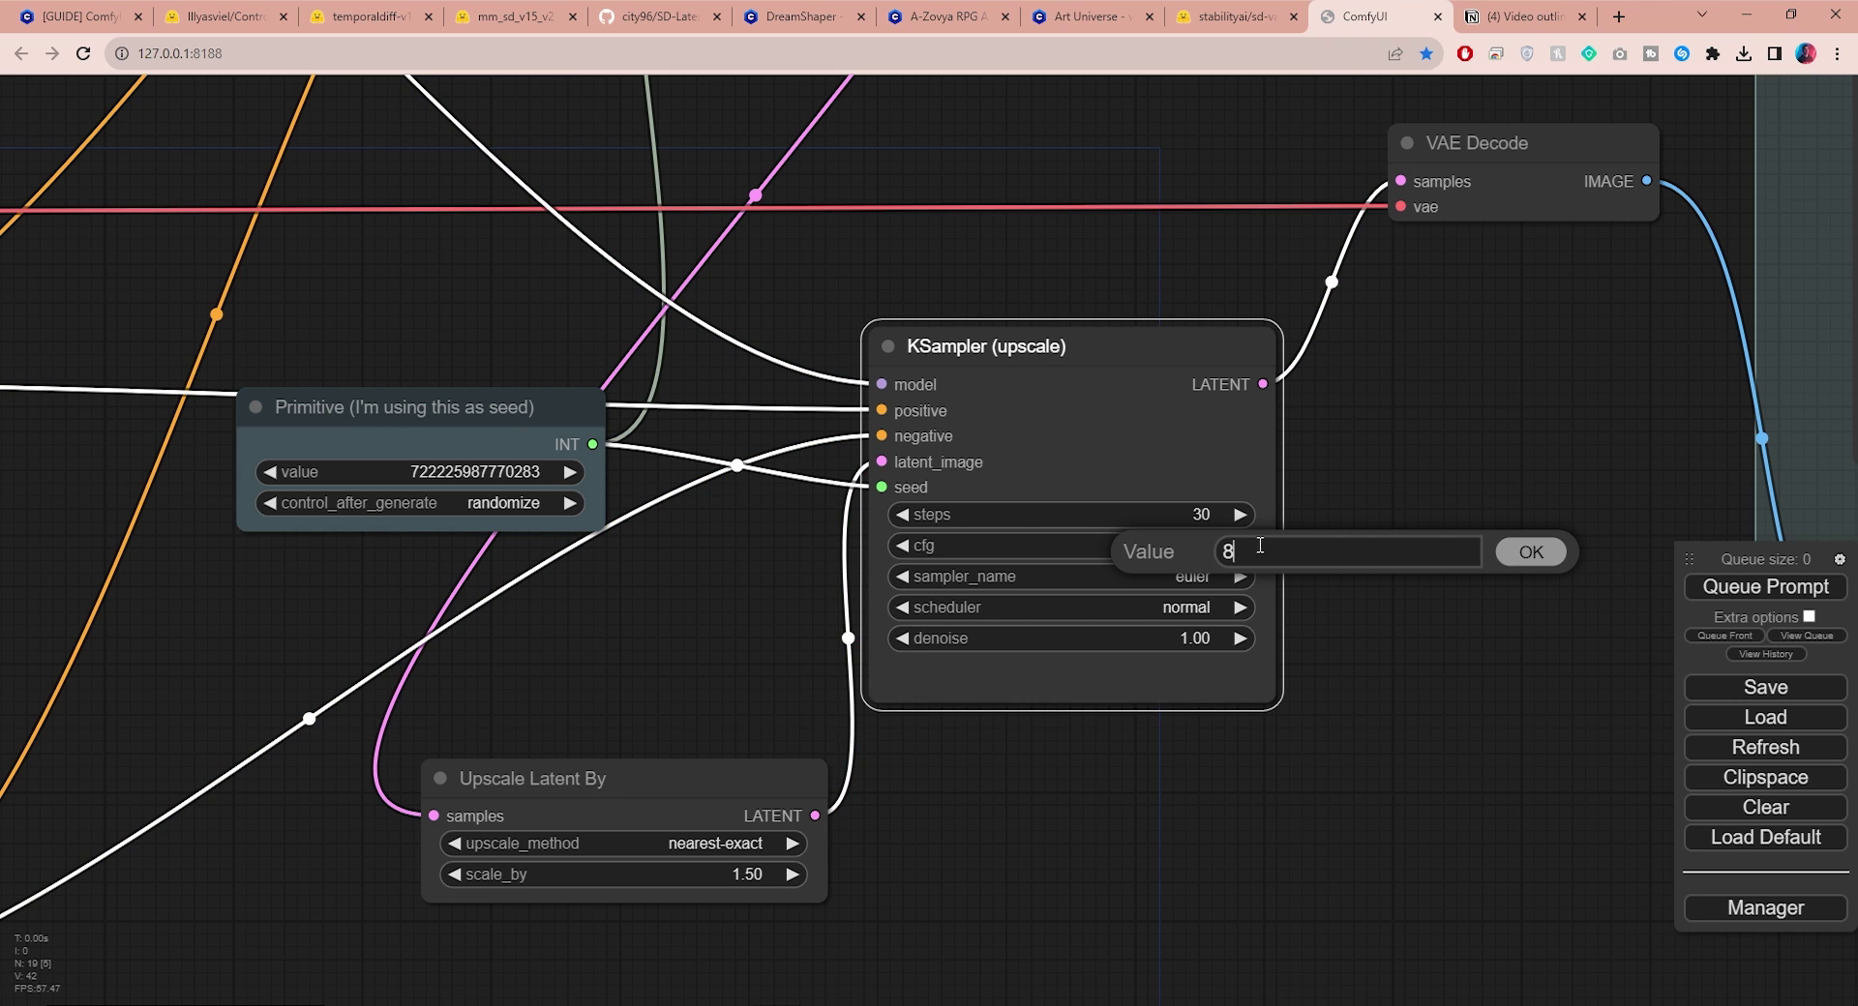
{"action": "type", "text": "7.5"}
{"action": "left_click", "coordinate": [1503, 553]}
Set the upscale KSampler to dpmpp_2m_sde, karras scheduler and denoise 0.6
{"action": "left_click", "coordinate": [1213, 579]}
{"action": "left_click", "coordinate": [1257, 849]}
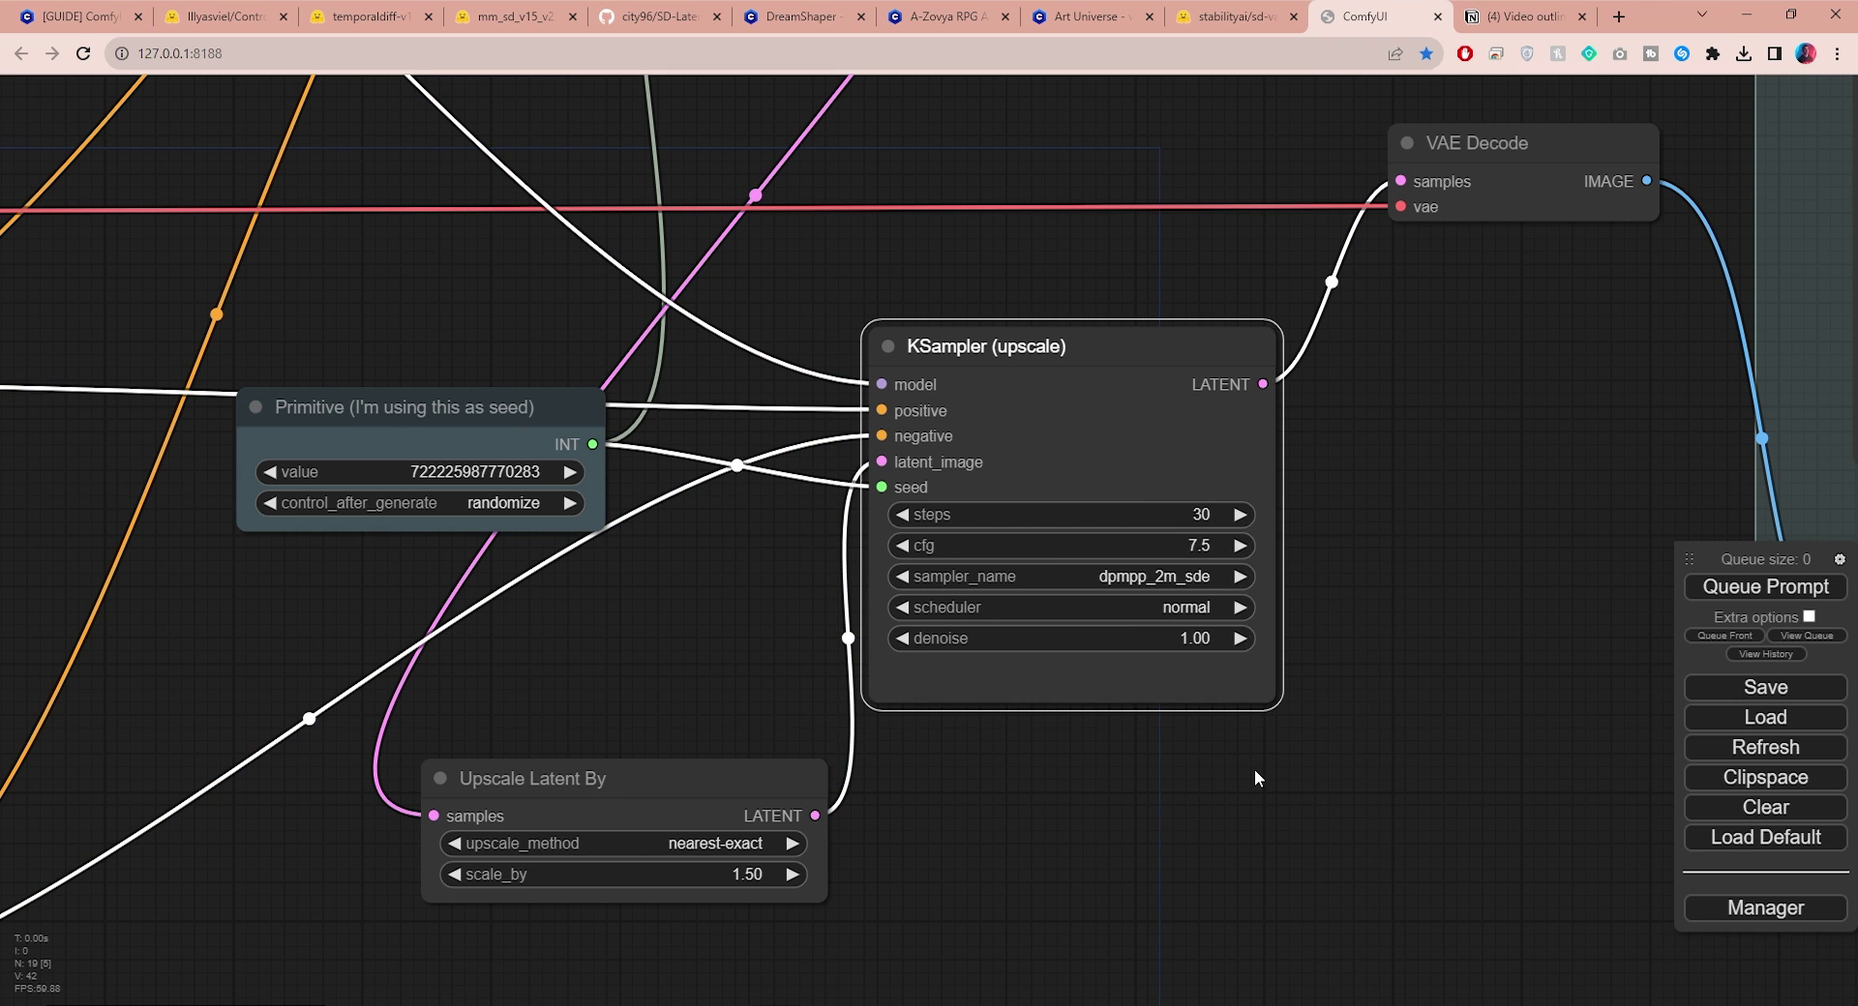
{"action": "left_click", "coordinate": [1175, 607]}
{"action": "left_click", "coordinate": [1190, 620]}
{"action": "left_click", "coordinate": [1203, 629]}
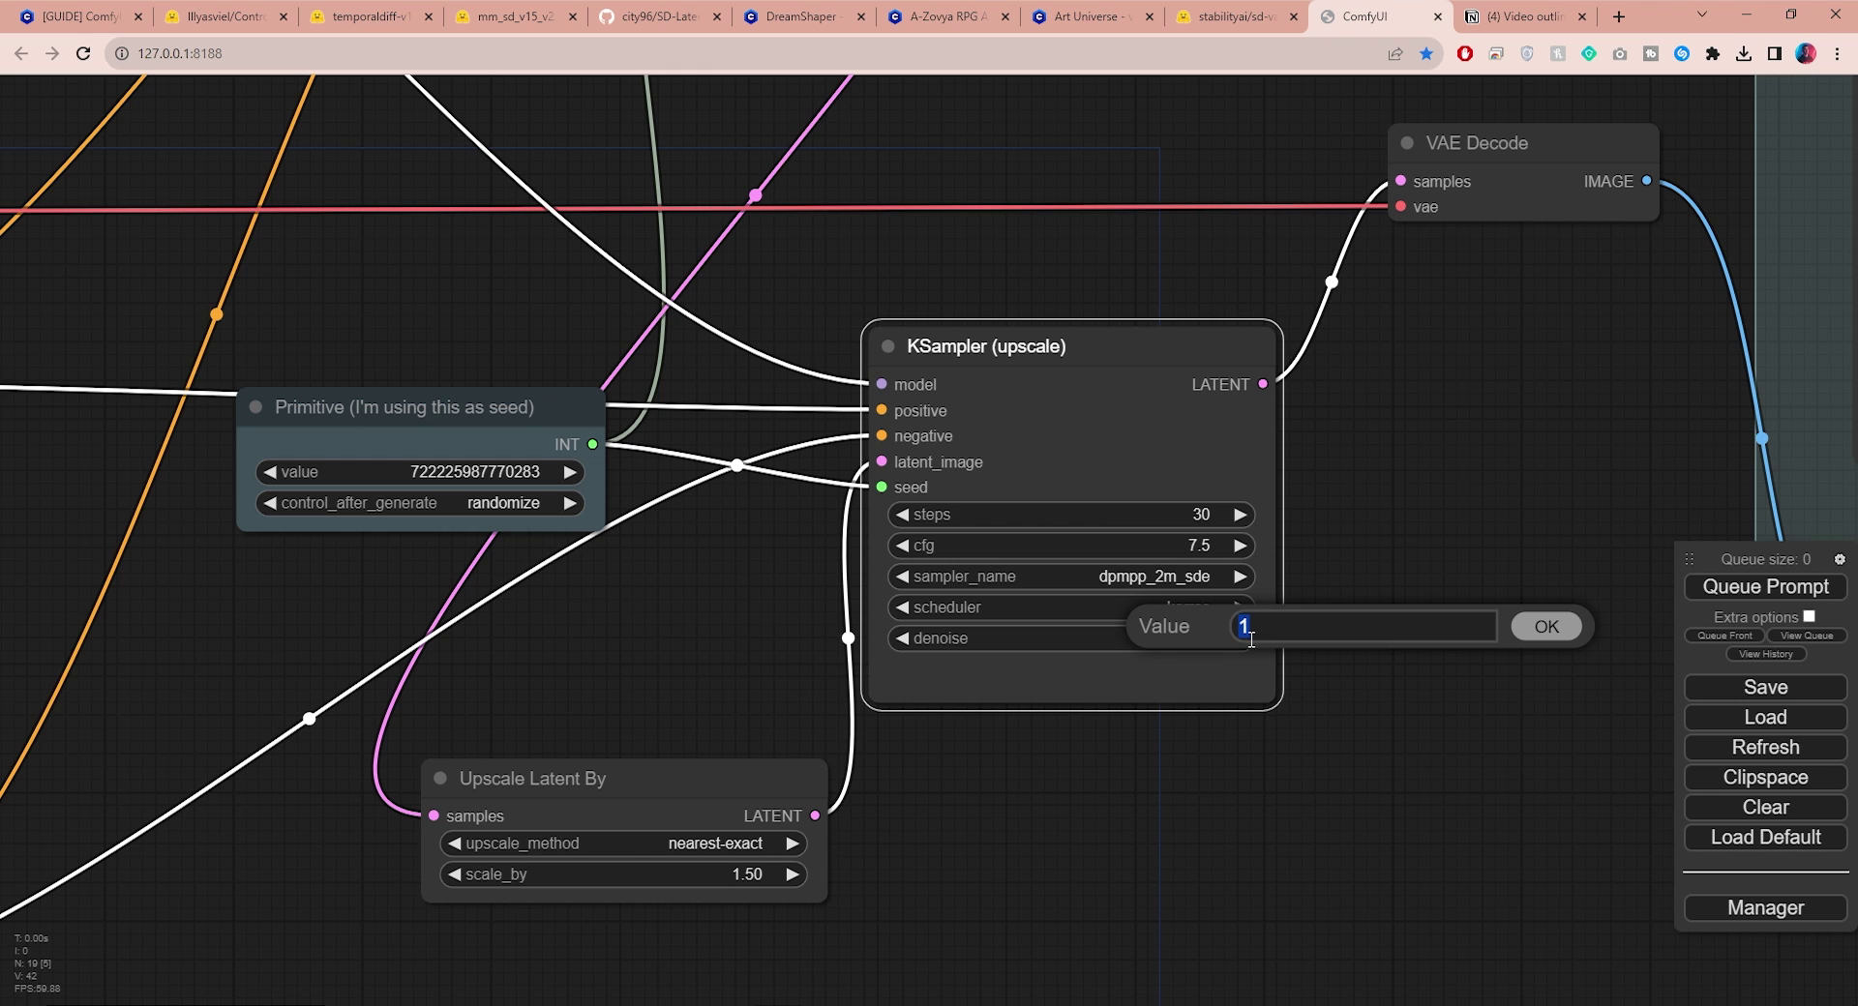
{"action": "left_click", "coordinate": [1543, 634]}
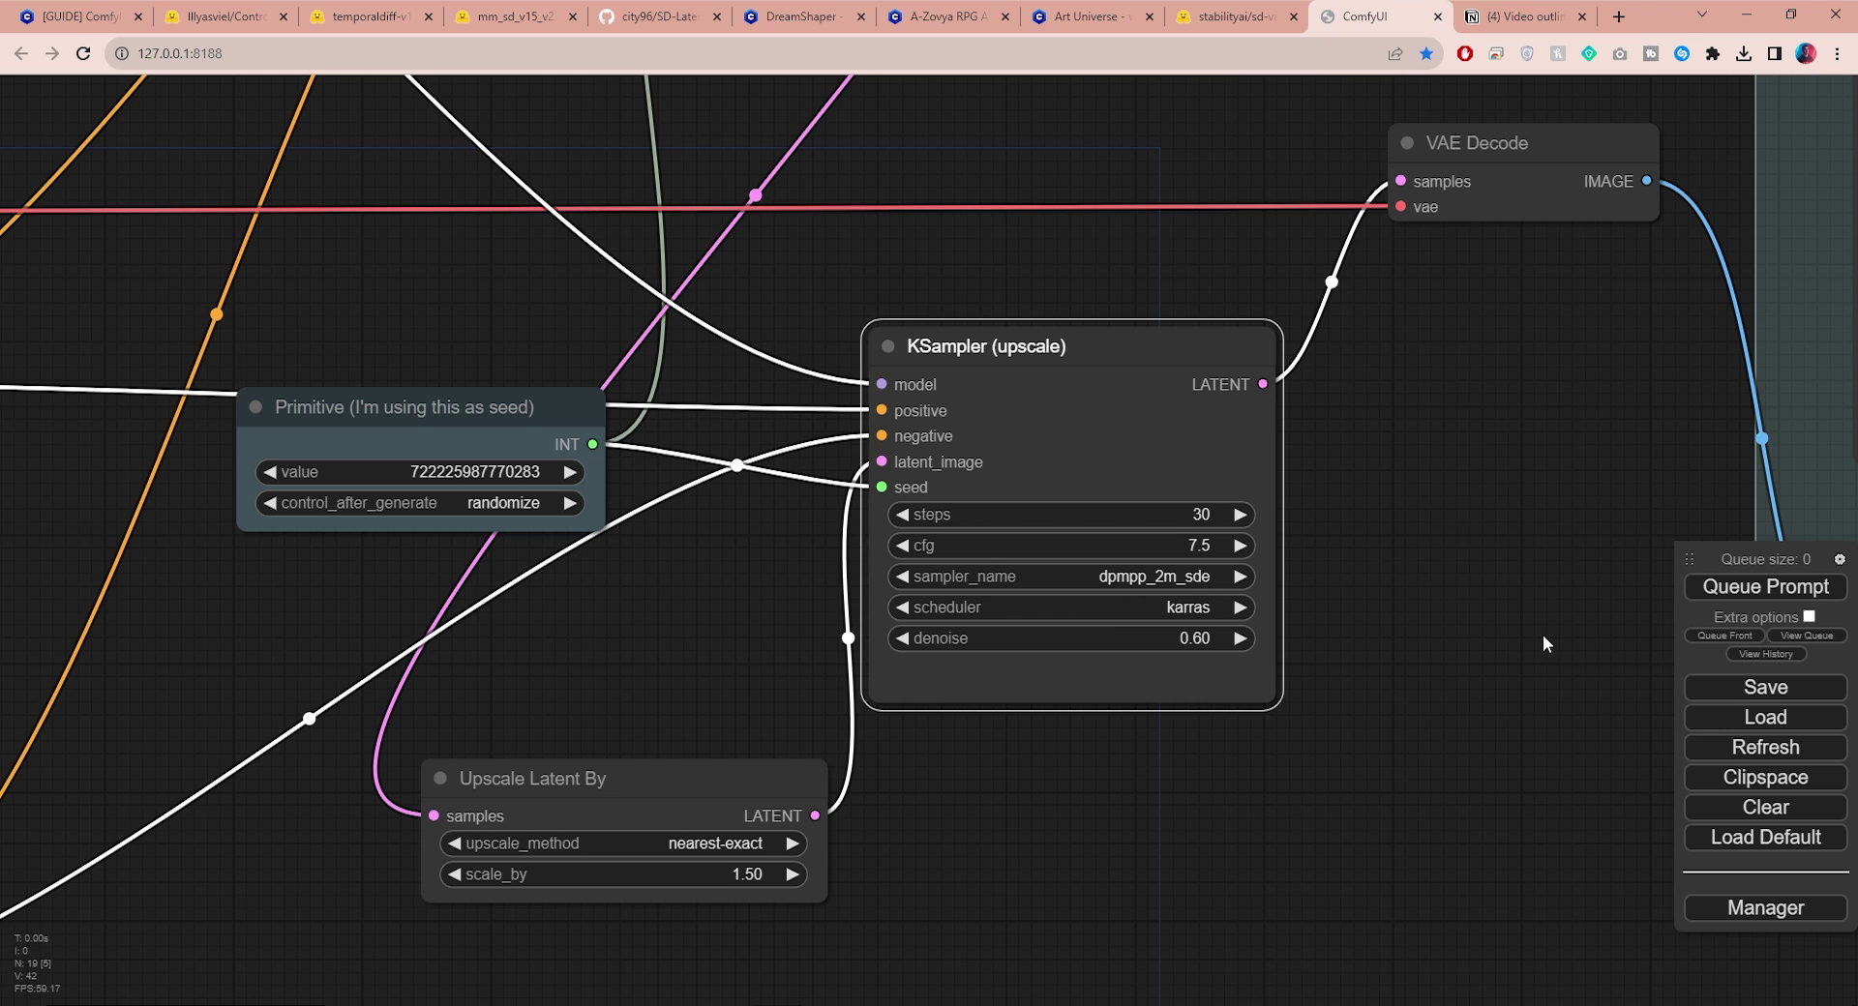
Edit the Upscale Latent By scale_by value, typing 2
{"action": "left_click_drag", "start_coordinate": [1543, 635], "coordinate": [1691, 435]}
{"action": "left_click", "coordinate": [894, 676]}
{"action": "type", "text": "2"}
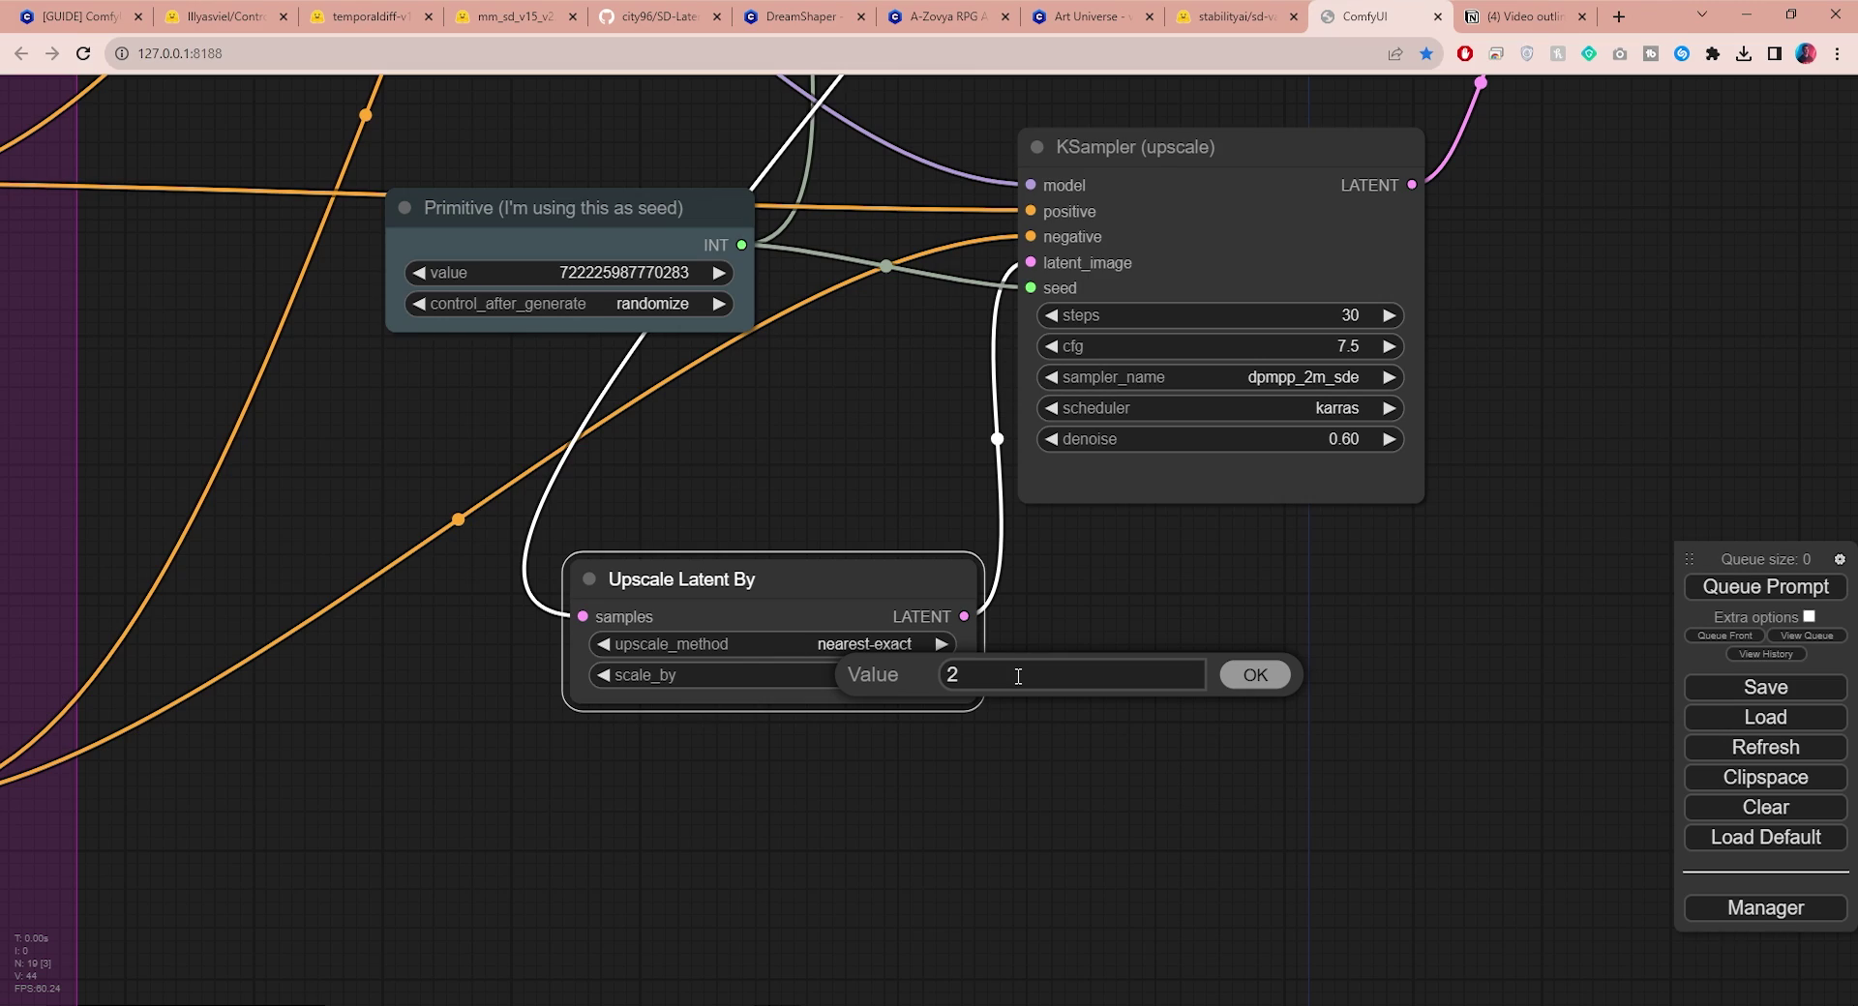
{"action": "left_click", "coordinate": [1243, 676]}
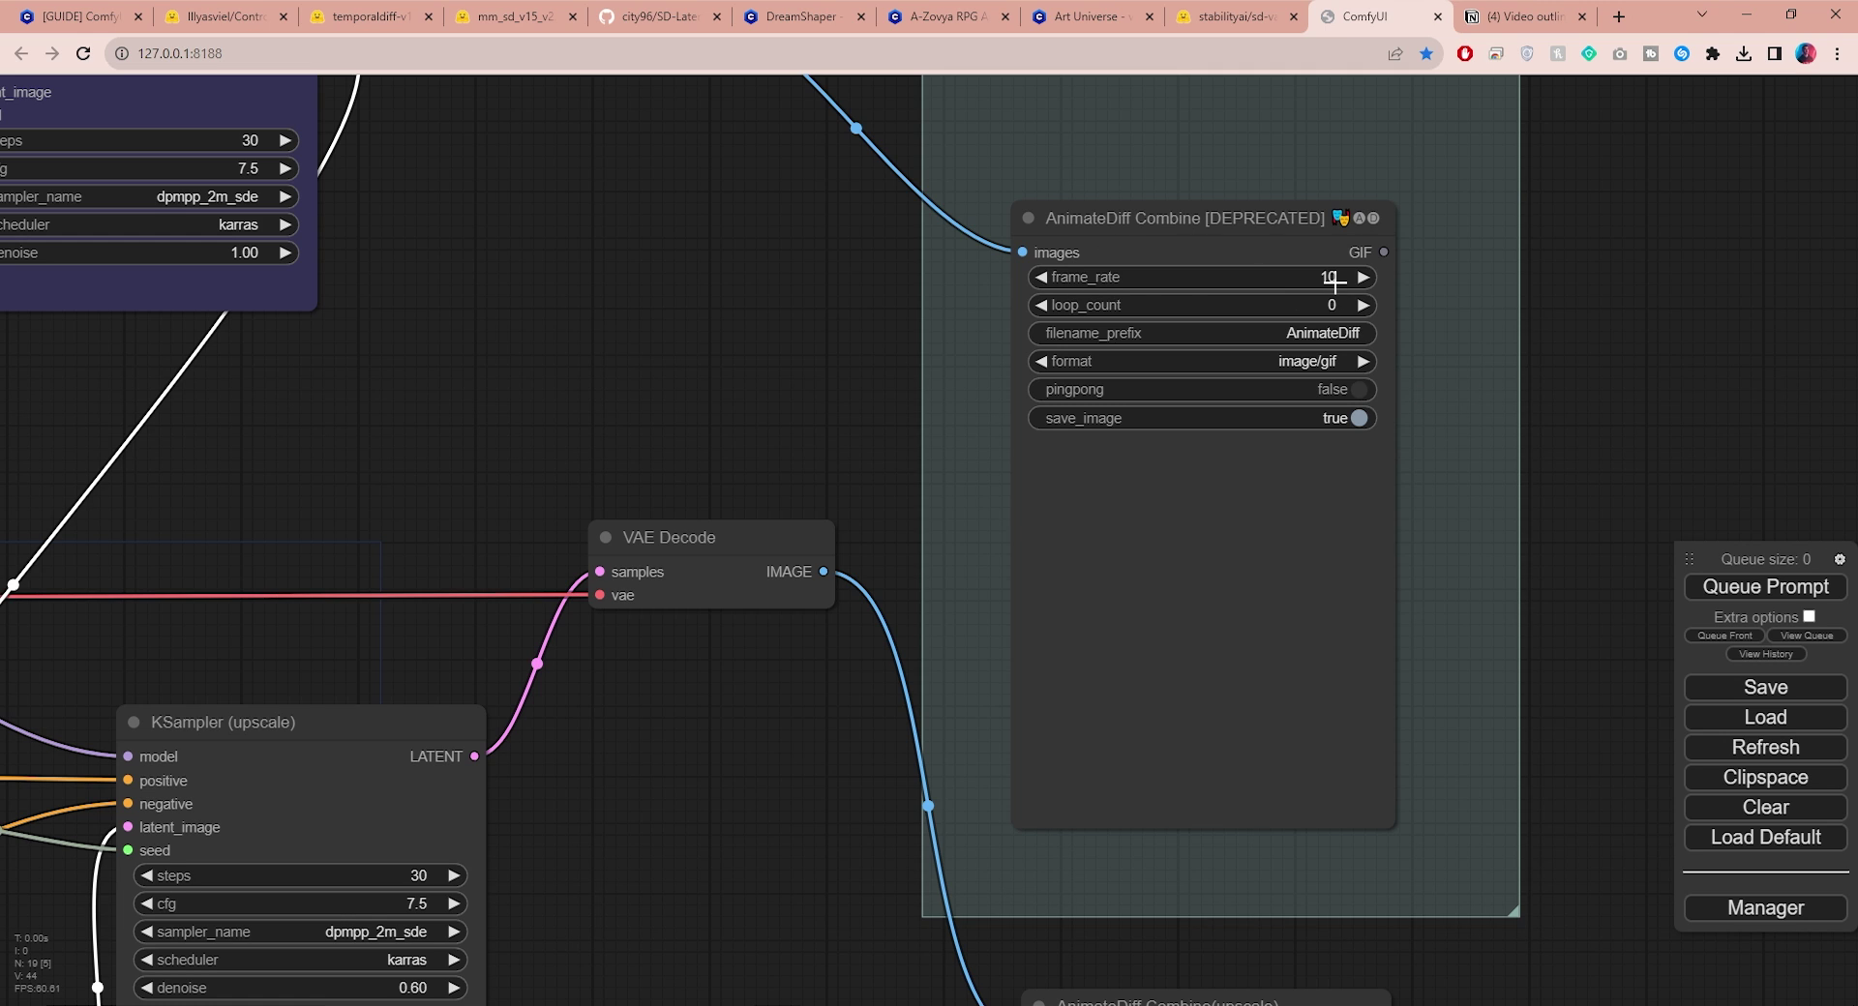
Set the AnimateDiff Combine(upscale) node to save image/webp at frame_rate 10 instead of 8
{"action": "left_click", "coordinate": [1297, 360]}
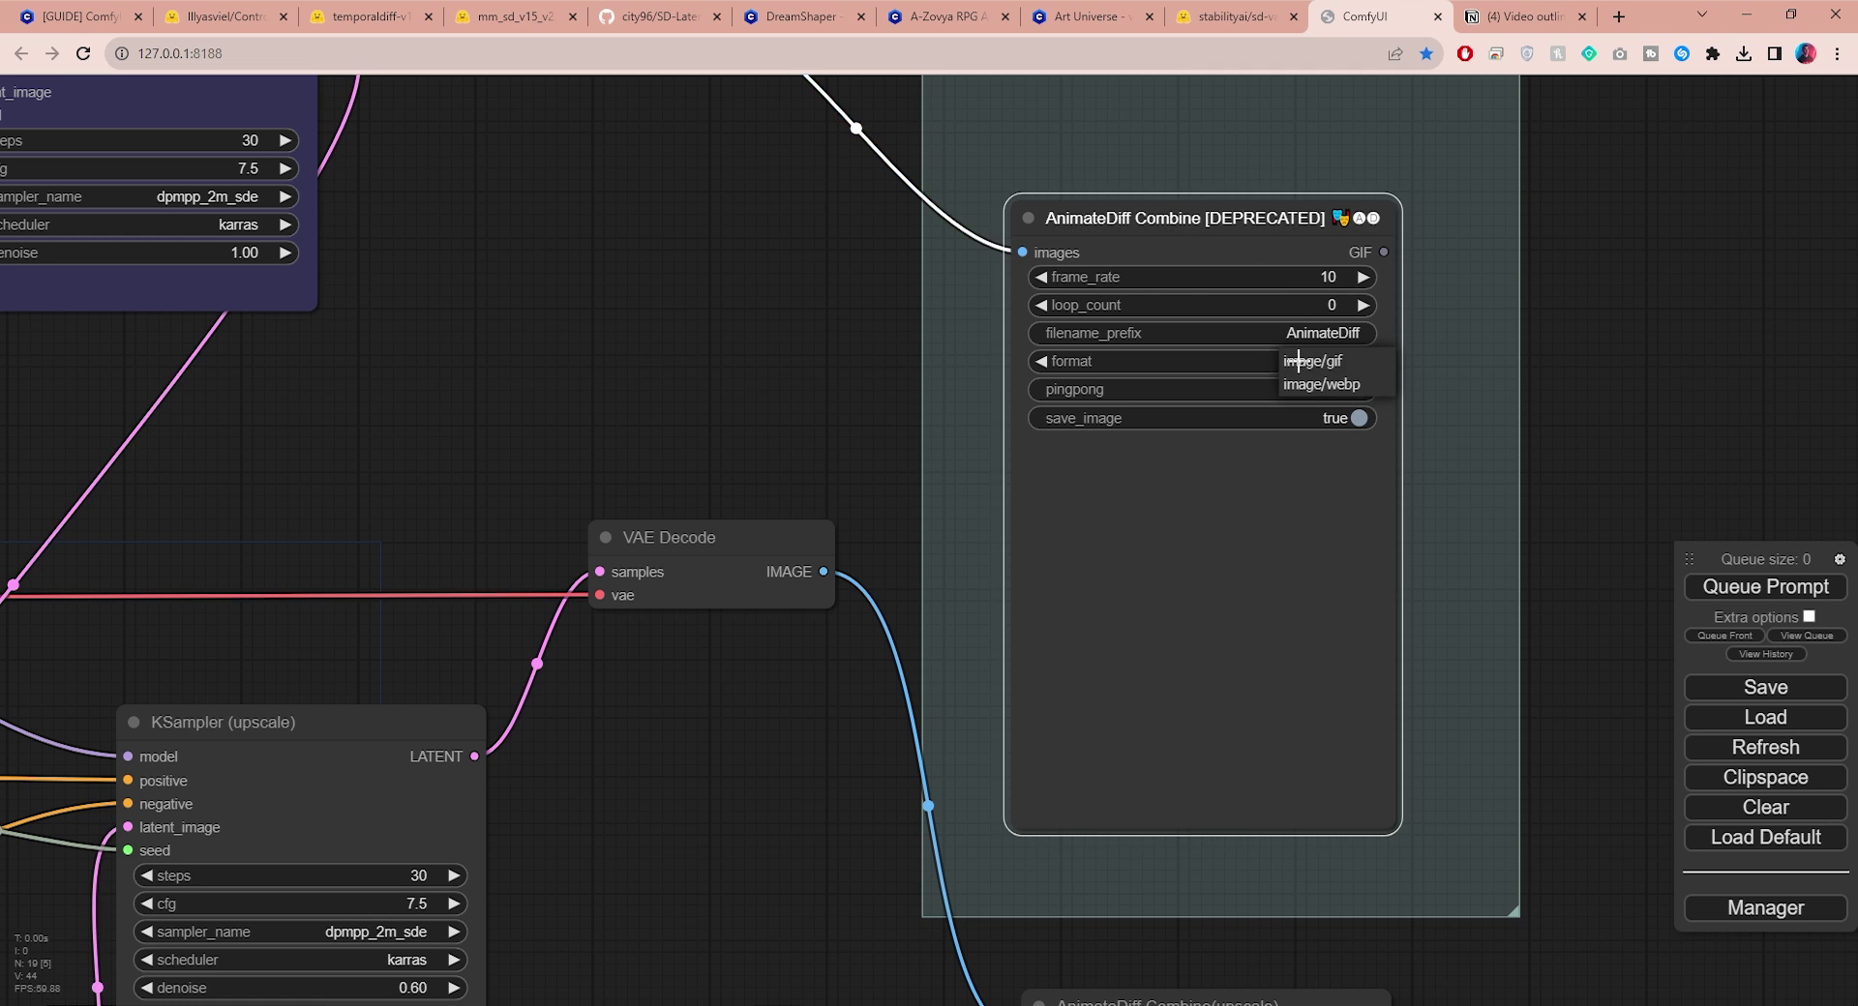
{"action": "left_click", "coordinate": [1323, 385]}
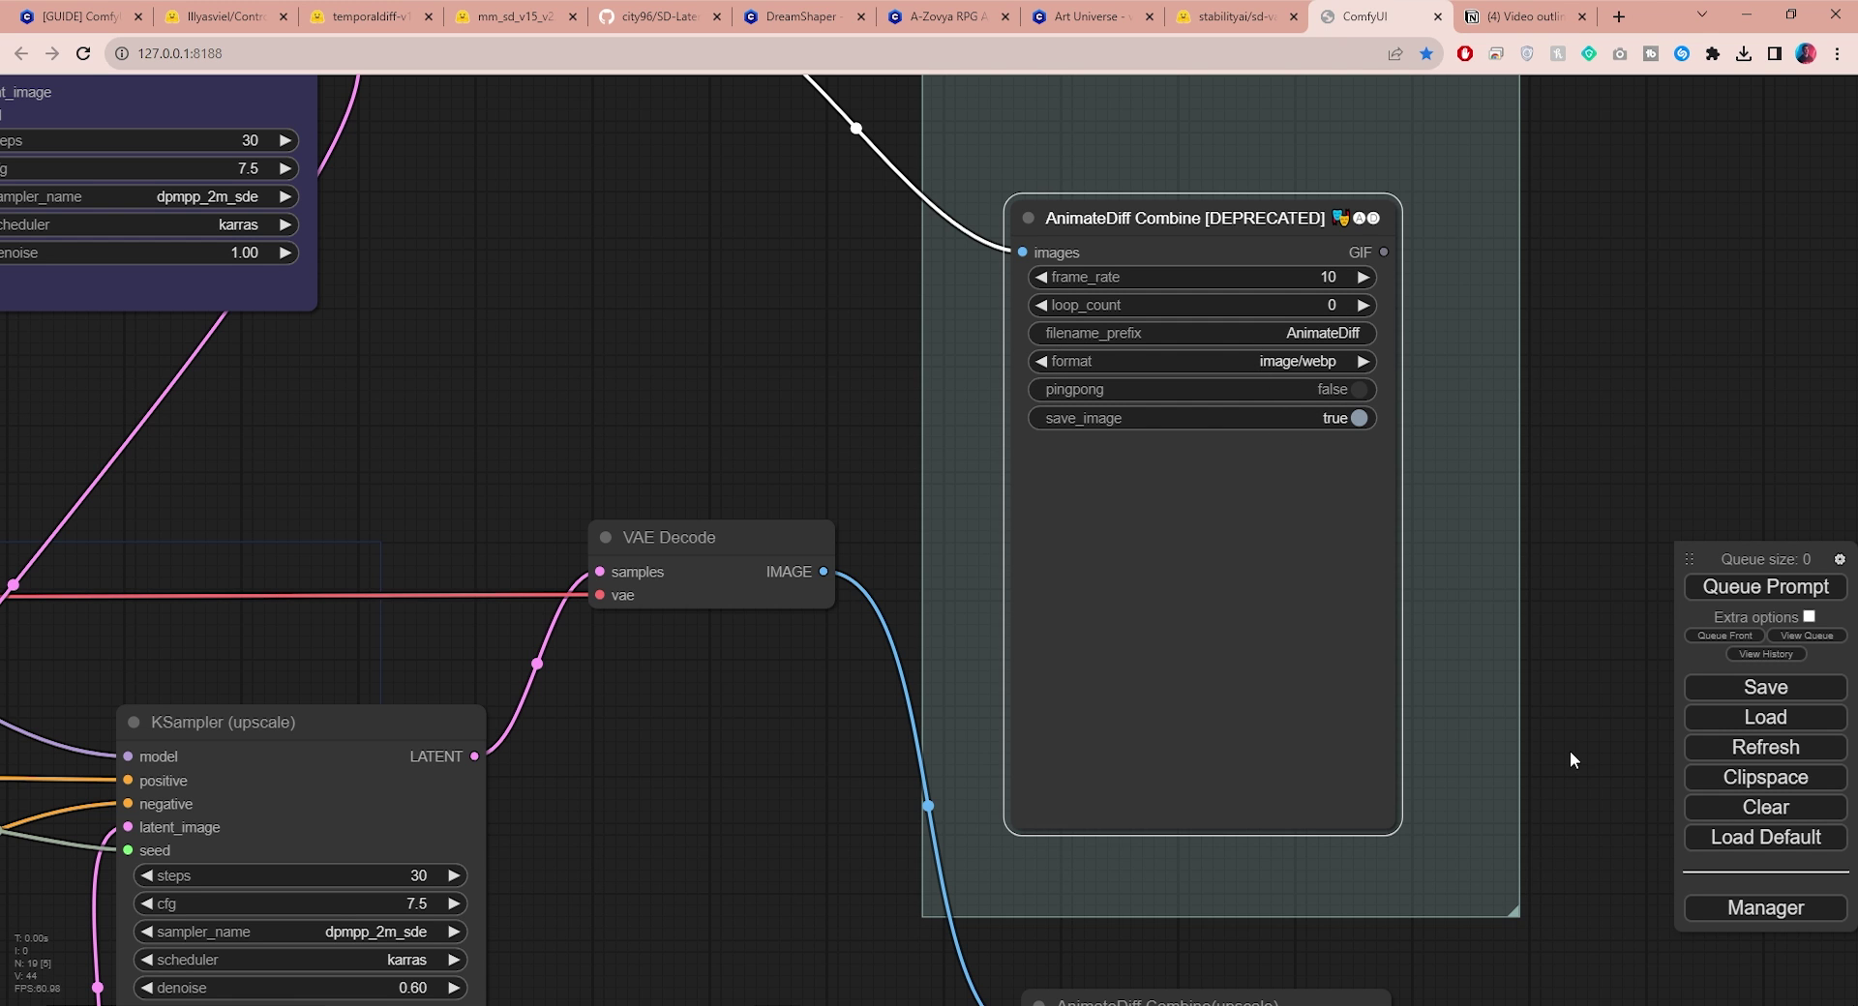
{"action": "left_click_drag", "start_coordinate": [1569, 751], "coordinate": [1596, 215]}
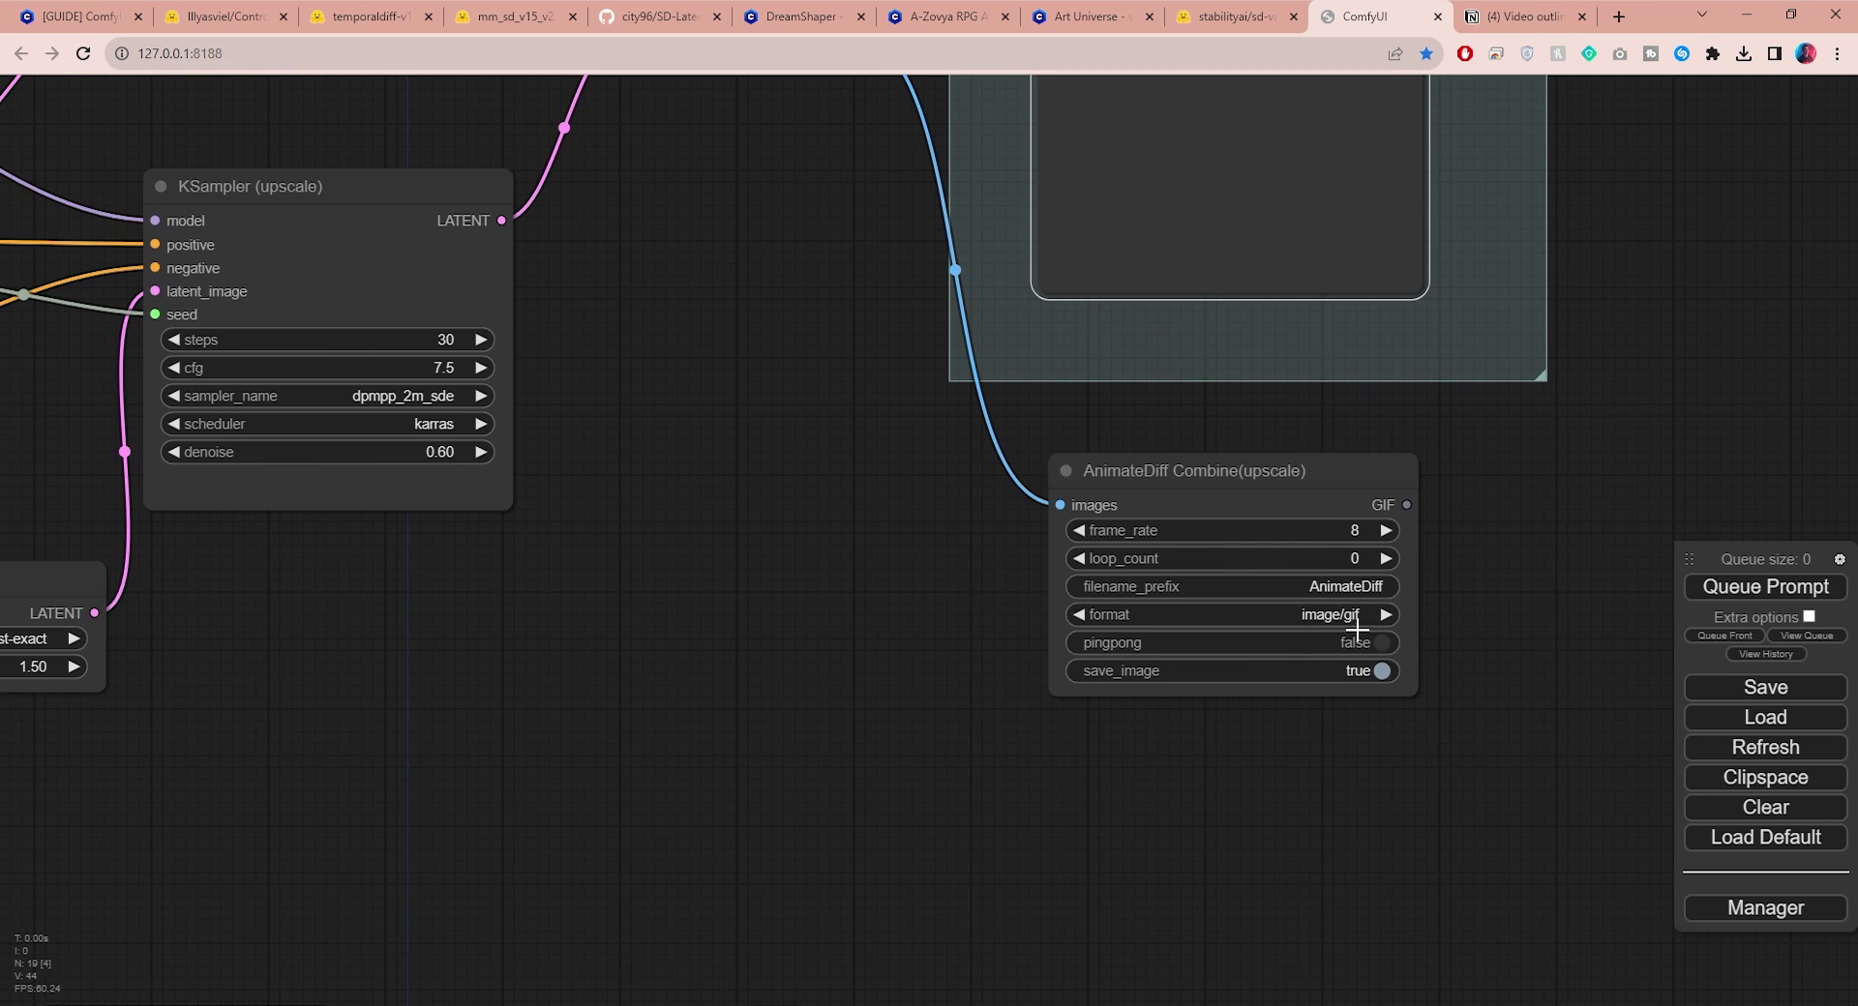
{"action": "left_click", "coordinate": [1357, 534]}
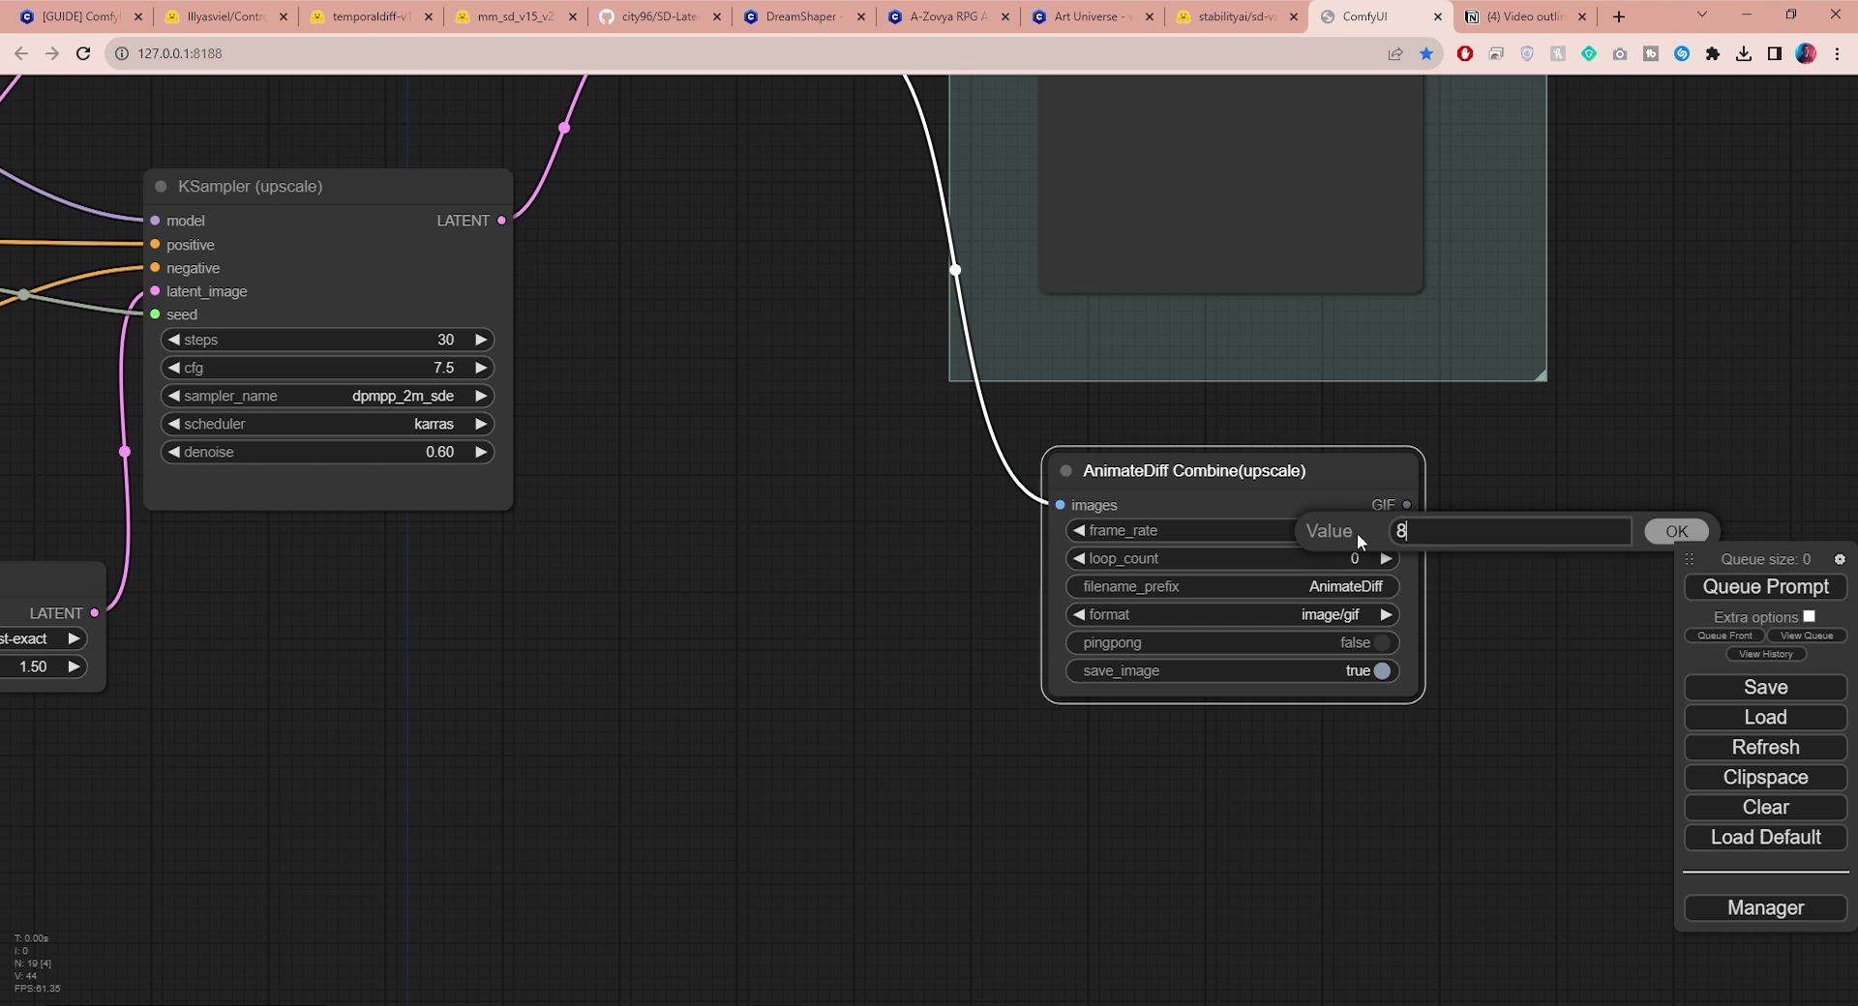
{"action": "left_click", "coordinate": [1670, 535]}
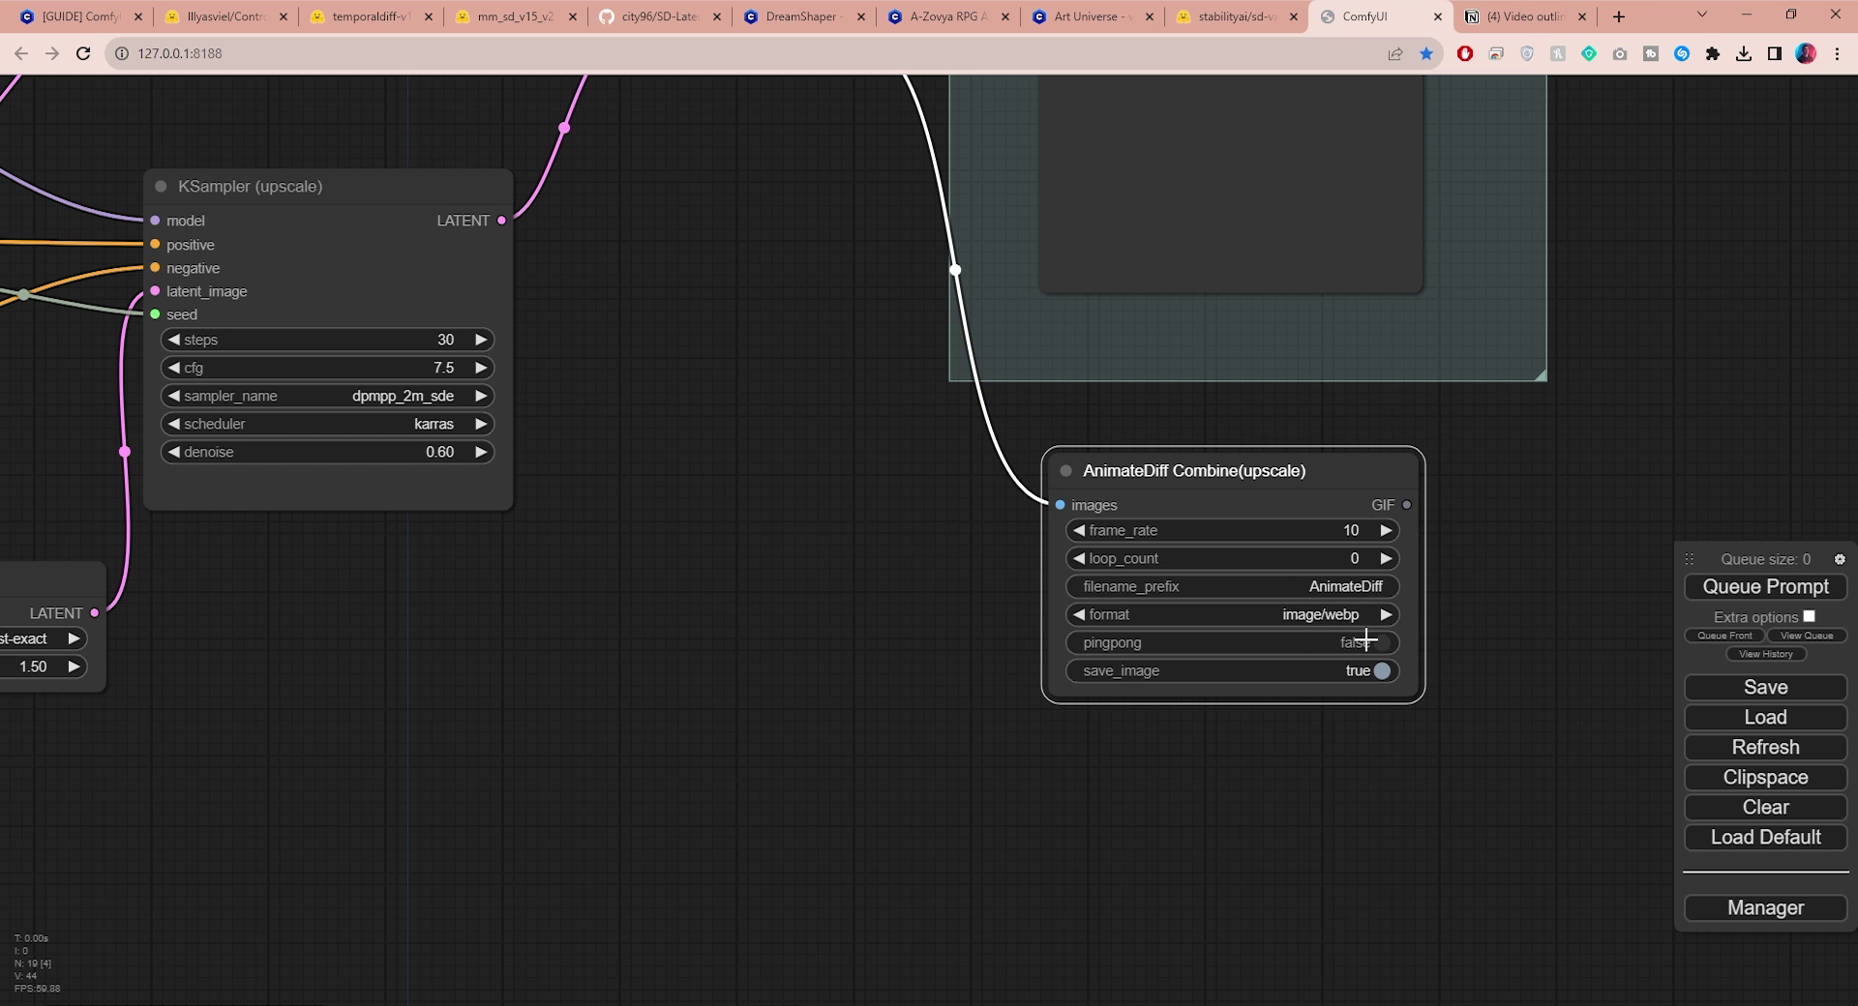
{"action": "scroll", "coordinate": [1472, 638], "scroll_direction": "down", "scroll_amount": 6}
{"action": "scroll", "coordinate": [1463, 534], "scroll_direction": "up", "scroll_amount": 1}
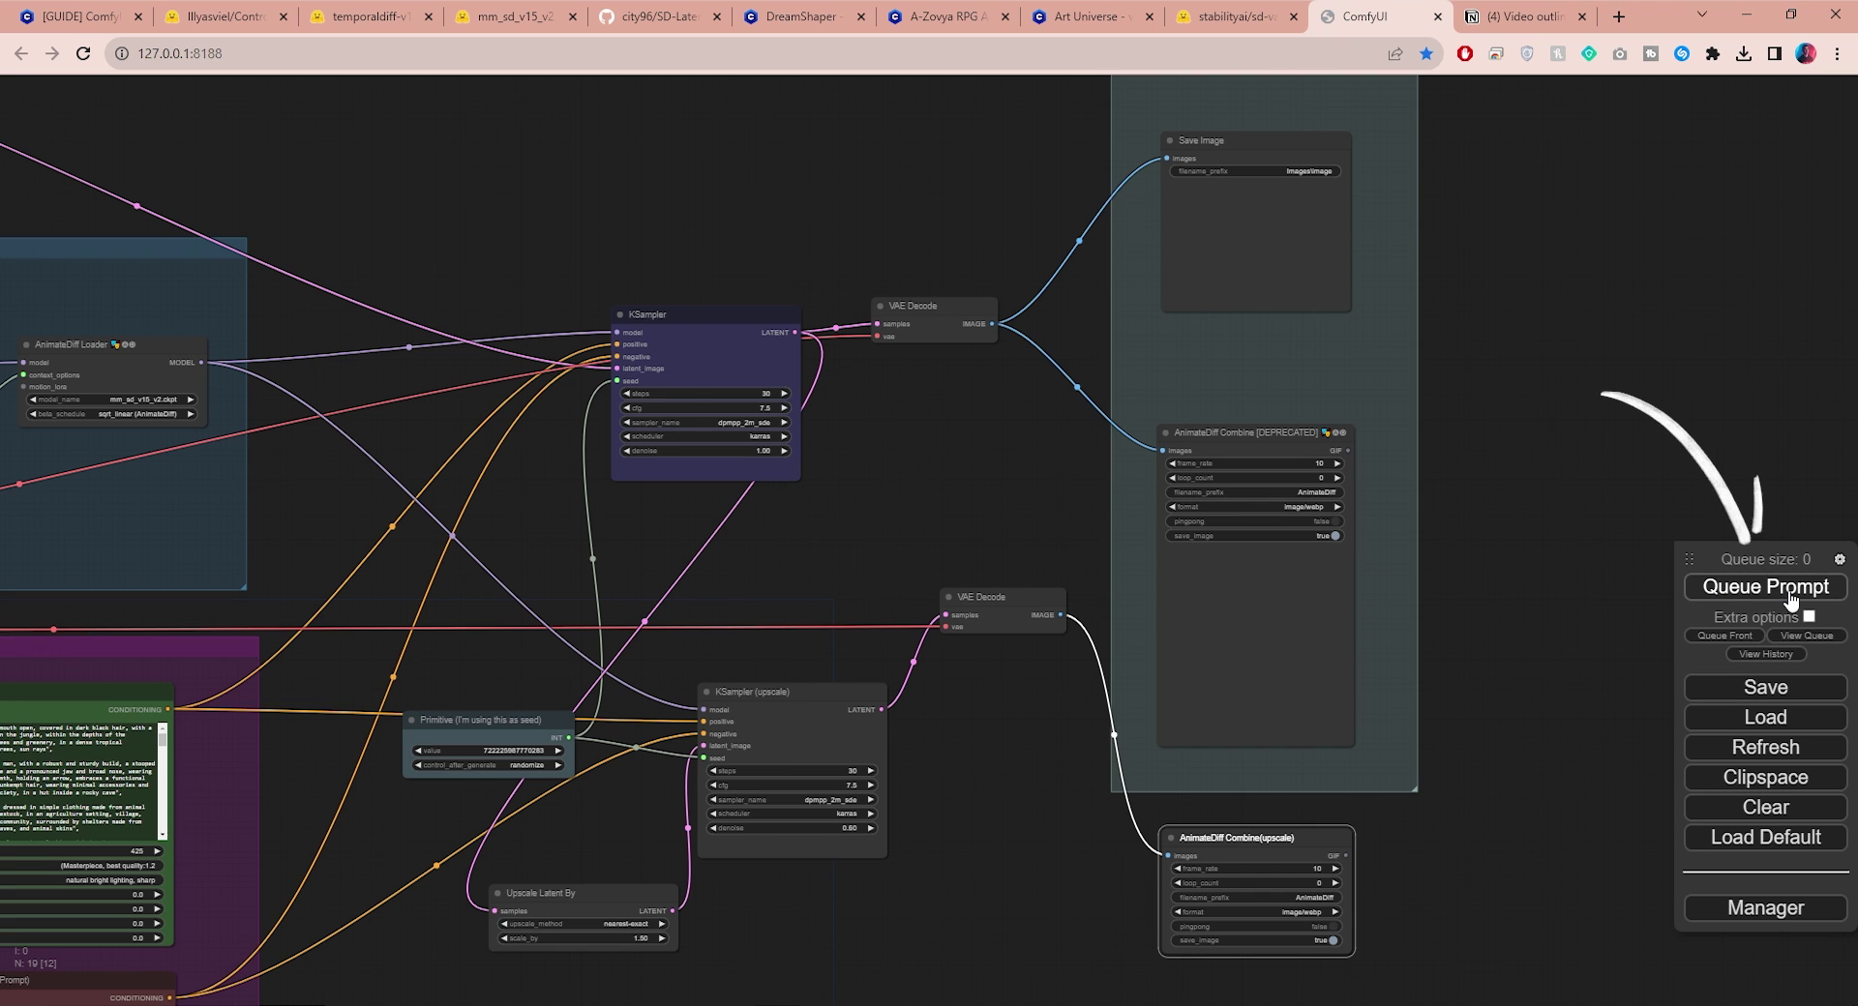
Pan and zoom the canvas to follow KSampler progress and the upscale AnimateDiff Combine preview
{"action": "left_click_drag", "start_coordinate": [900, 527], "coordinate": [1152, 461]}
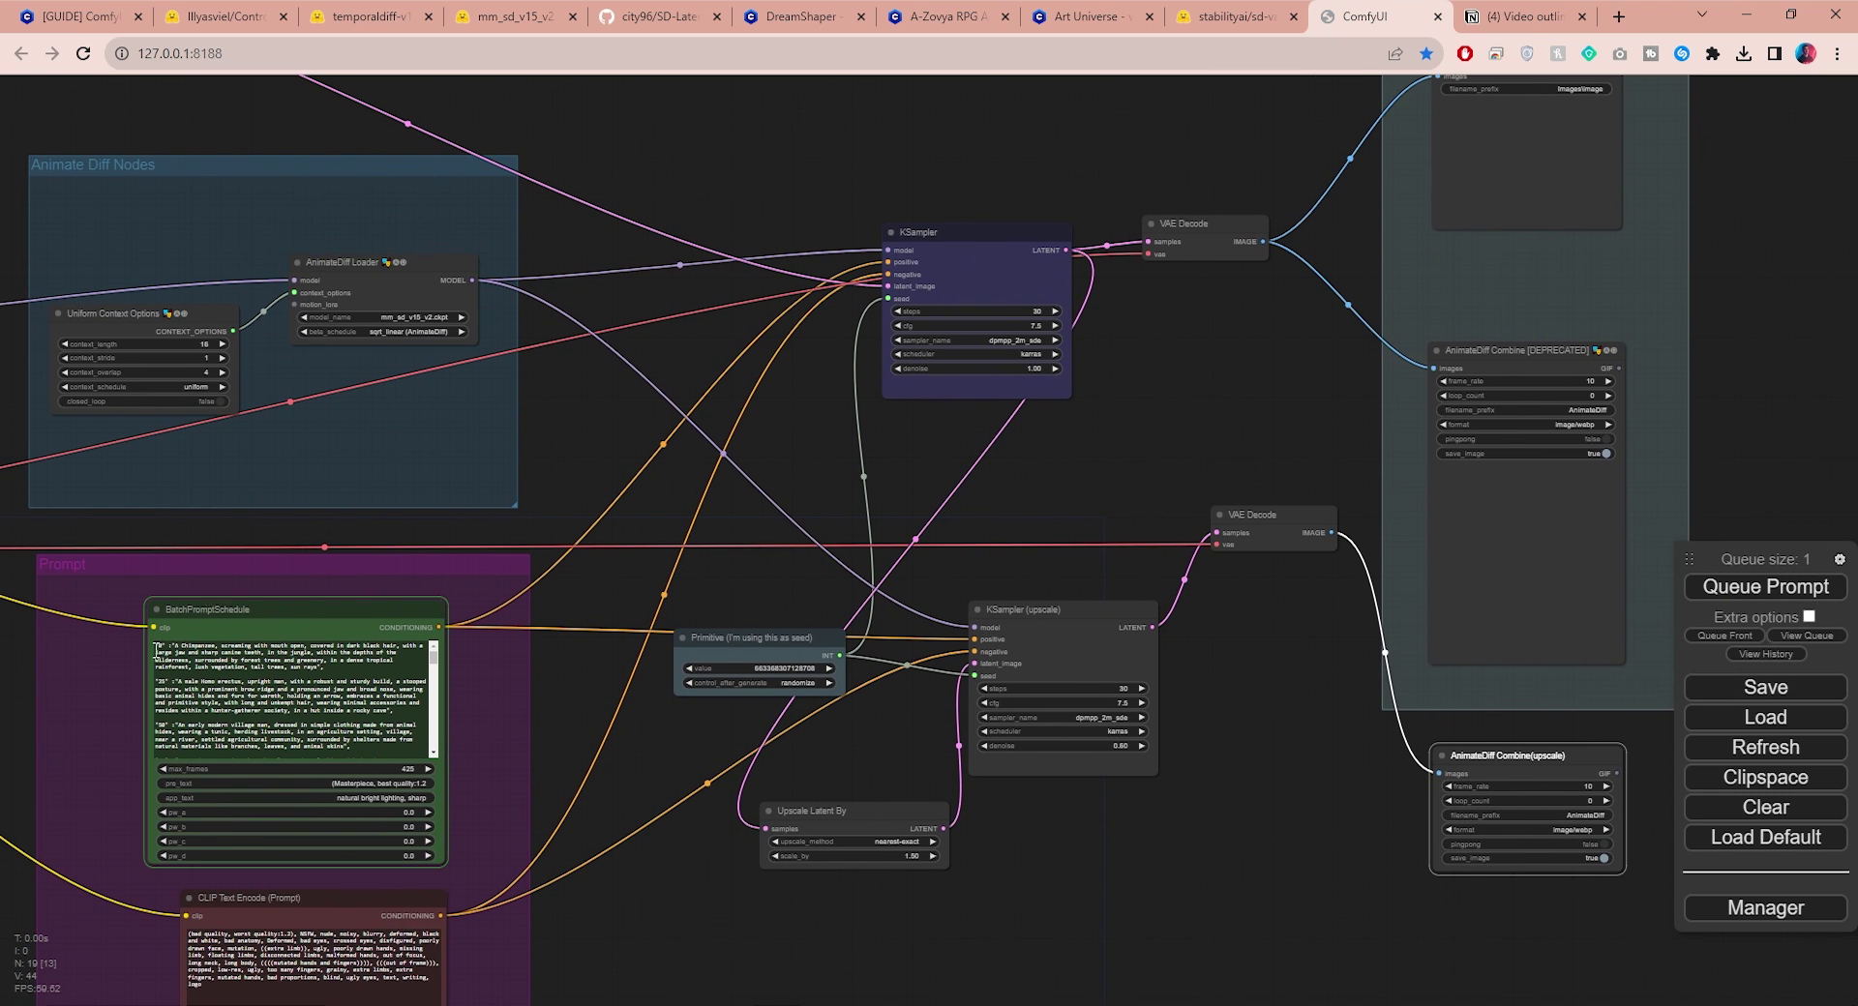
{"action": "scroll", "coordinate": [1006, 233], "scroll_direction": "up", "scroll_amount": 5}
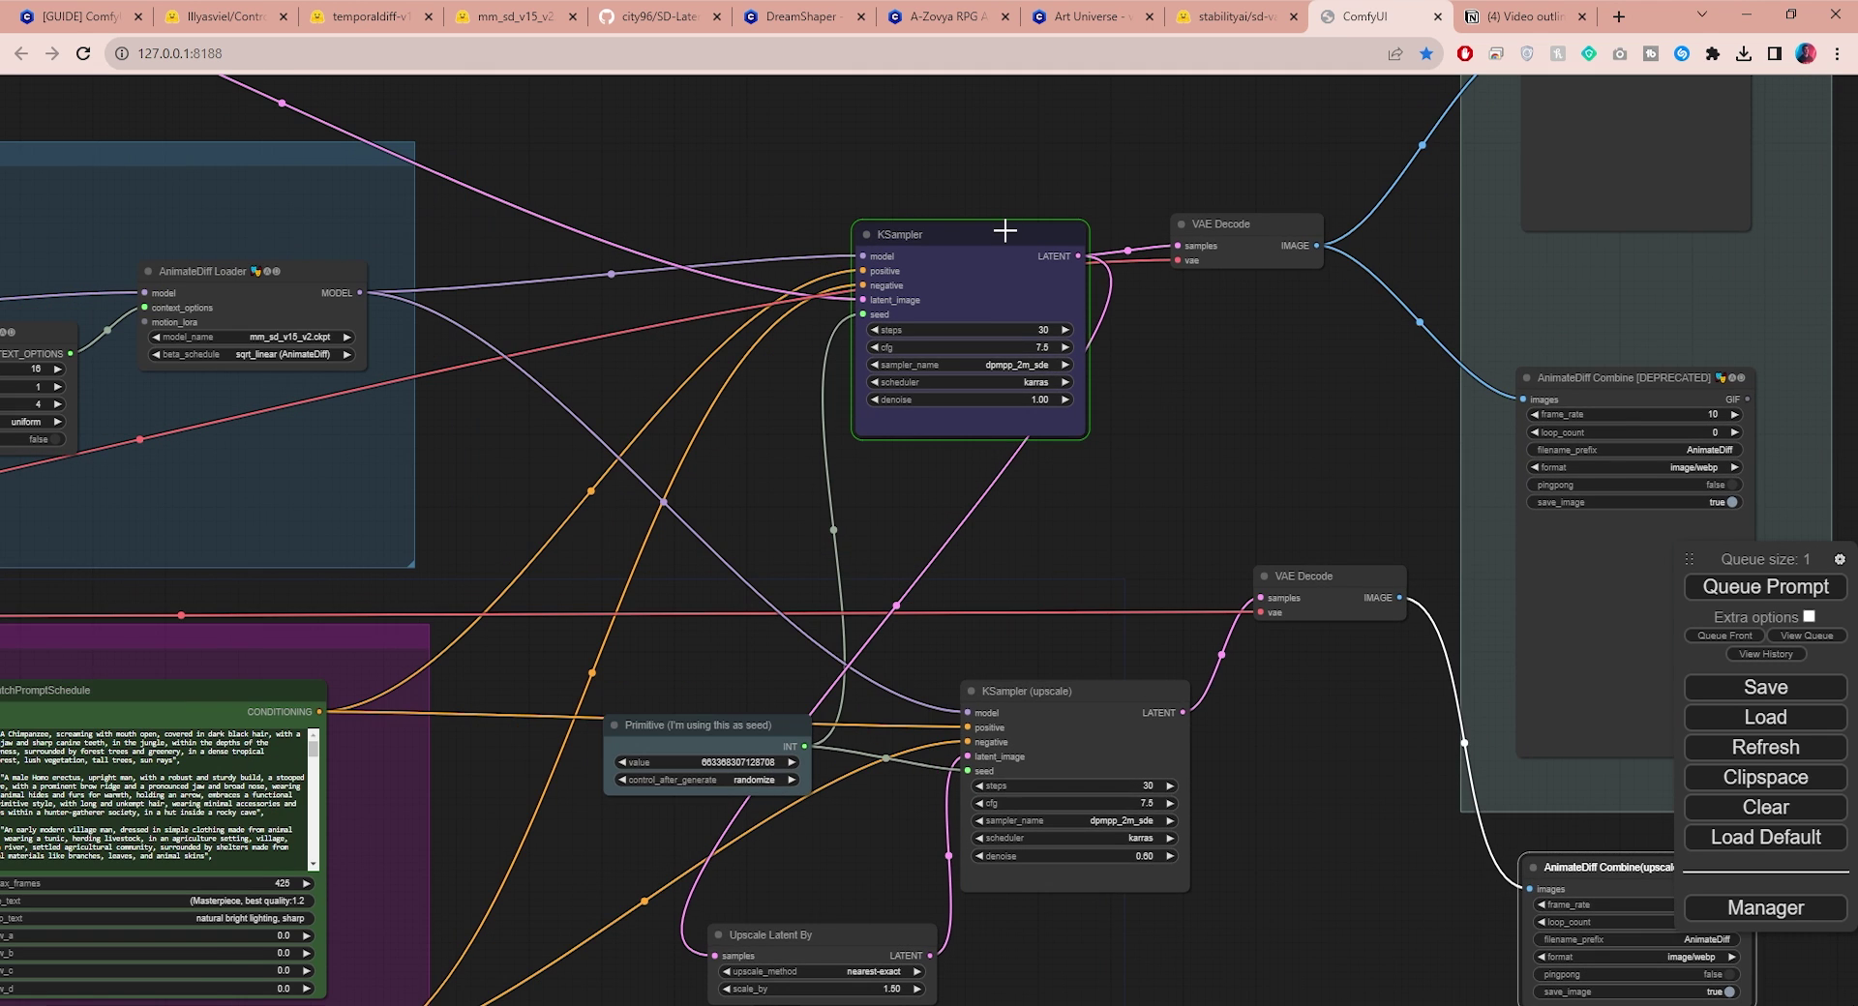
{"action": "scroll", "coordinate": [1005, 233], "scroll_direction": "up", "scroll_amount": 8}
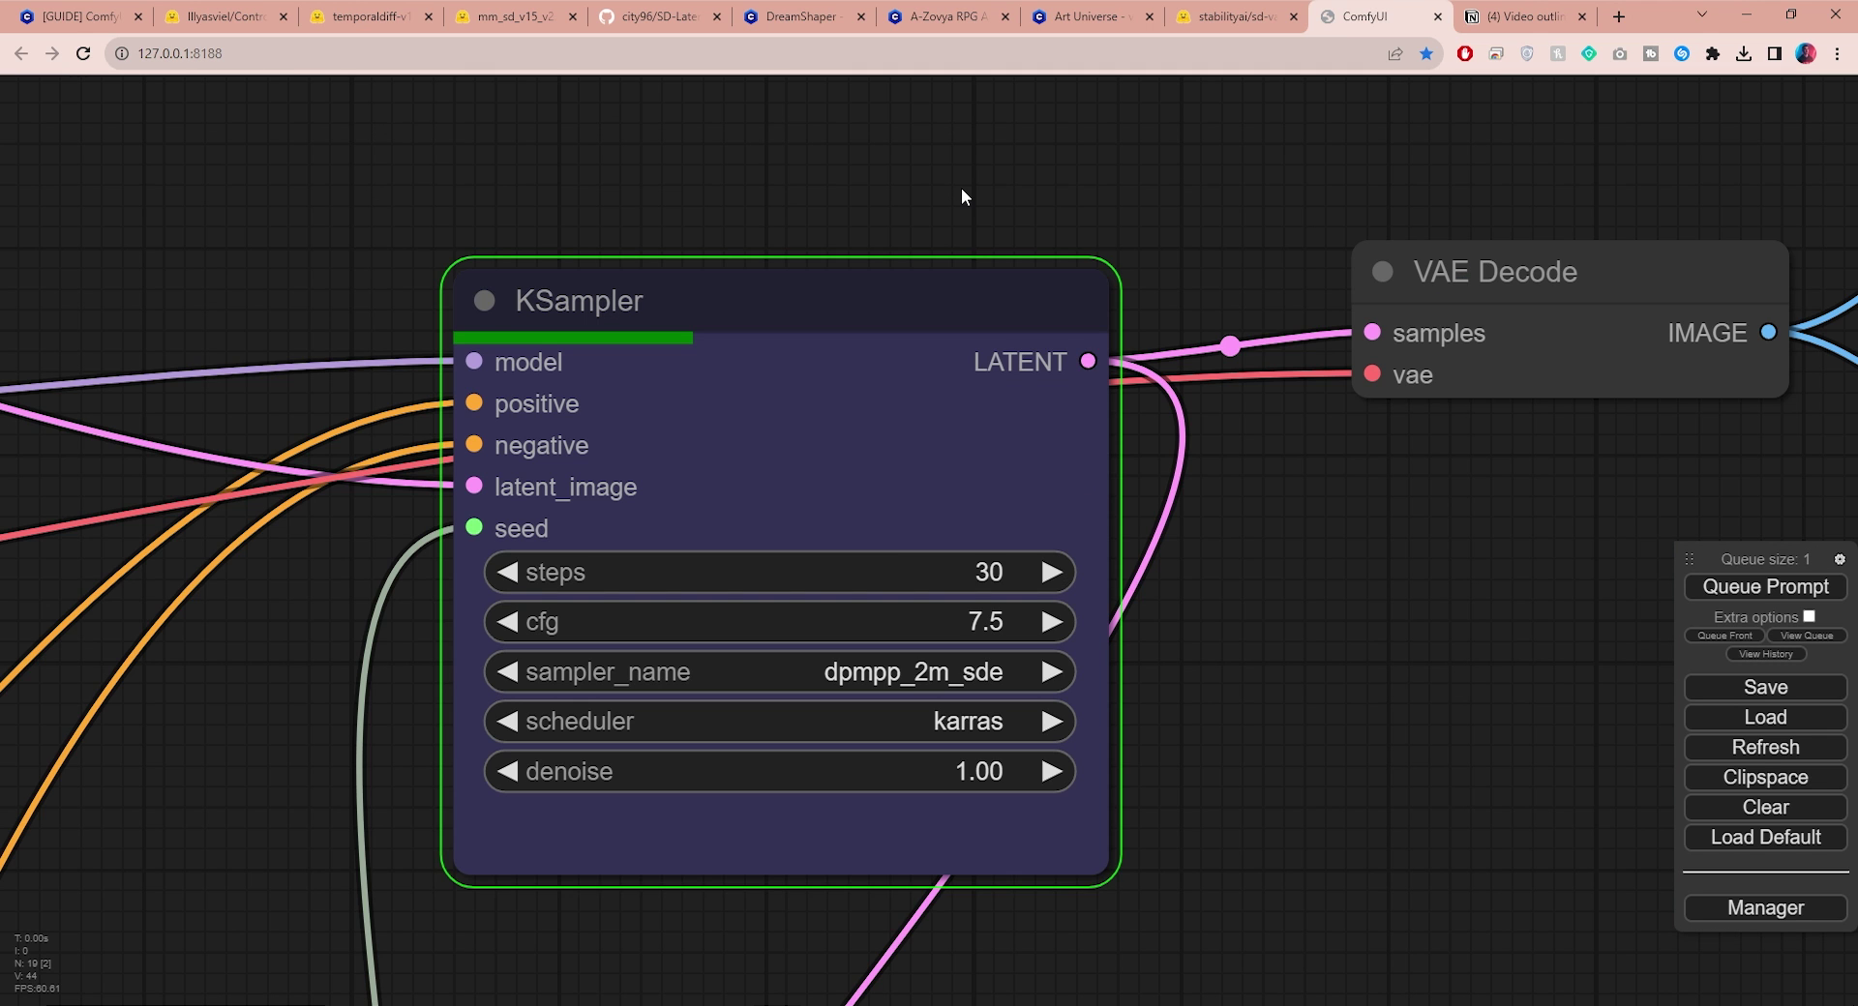
{"action": "scroll", "coordinate": [1223, 455], "scroll_direction": "down", "scroll_amount": 3}
{"action": "left_click_drag", "start_coordinate": [1223, 455], "coordinate": [1326, 62]}
{"action": "scroll", "coordinate": [1478, 457], "scroll_direction": "up", "scroll_amount": 2}
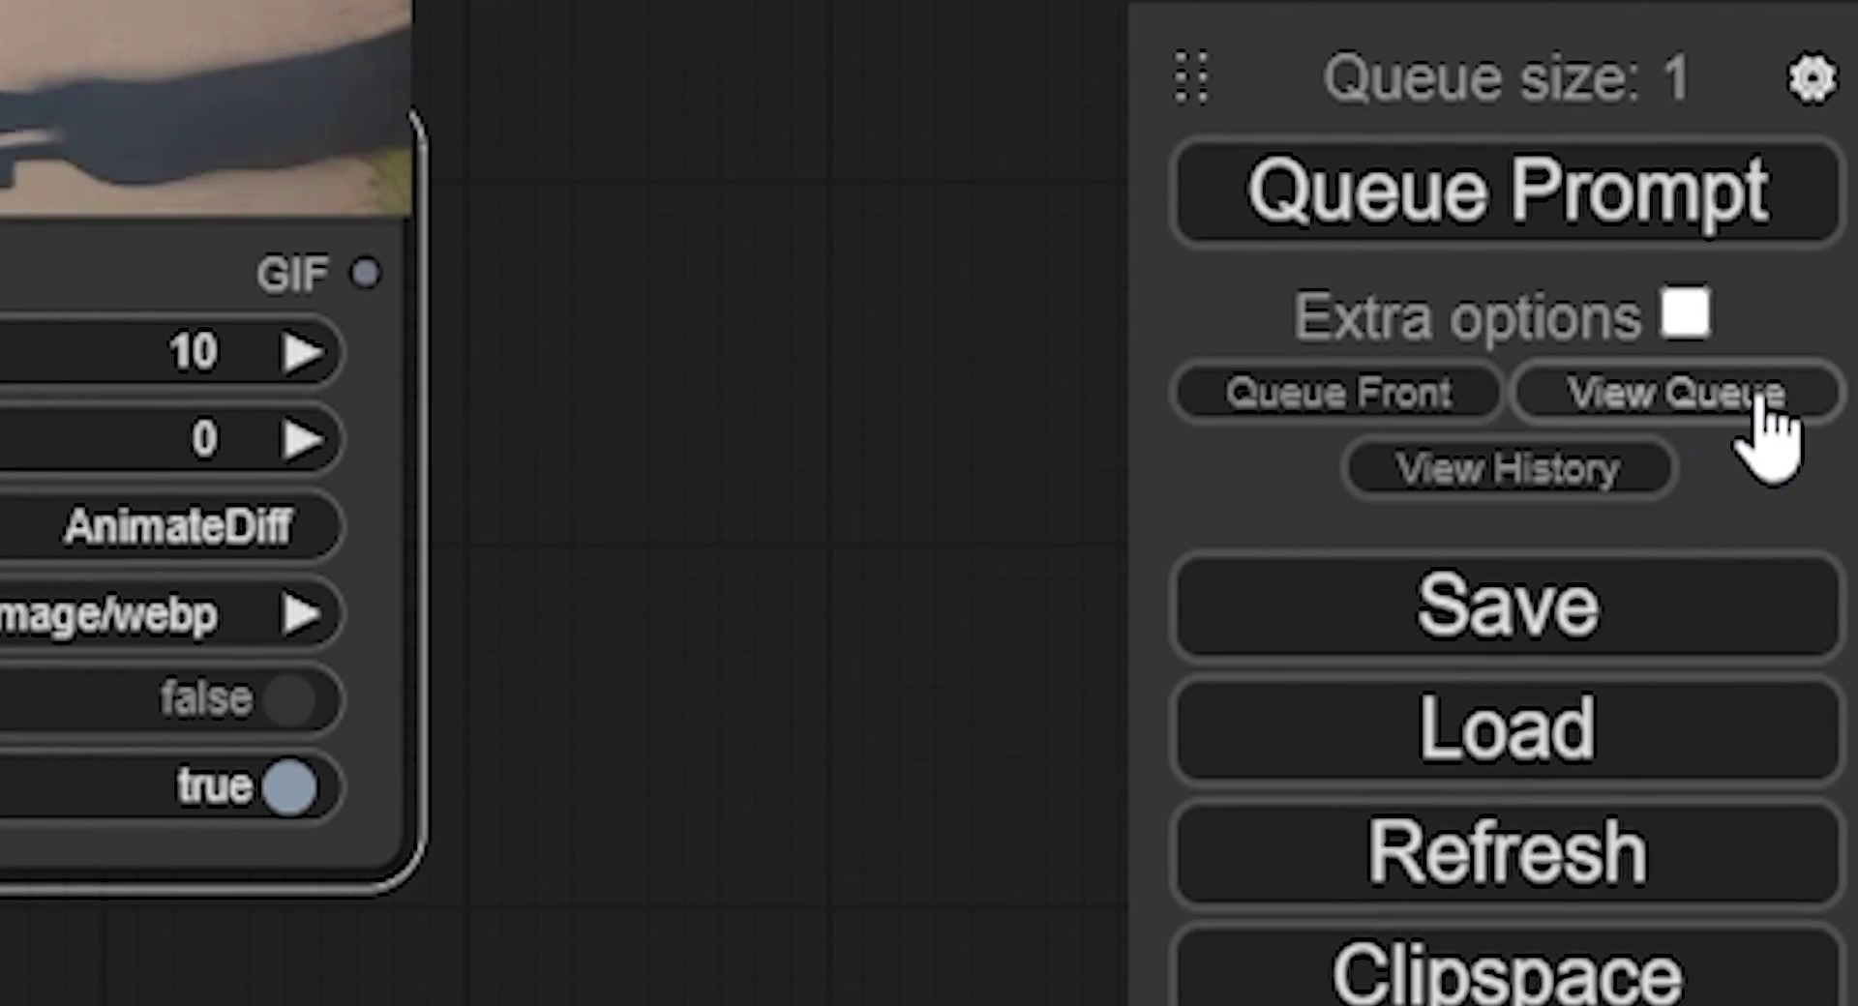
Show the Running/Pending job queue and bring the finished AnimateDiff Combine(upscale) preview into view
{"action": "left_click", "coordinate": [1759, 406]}
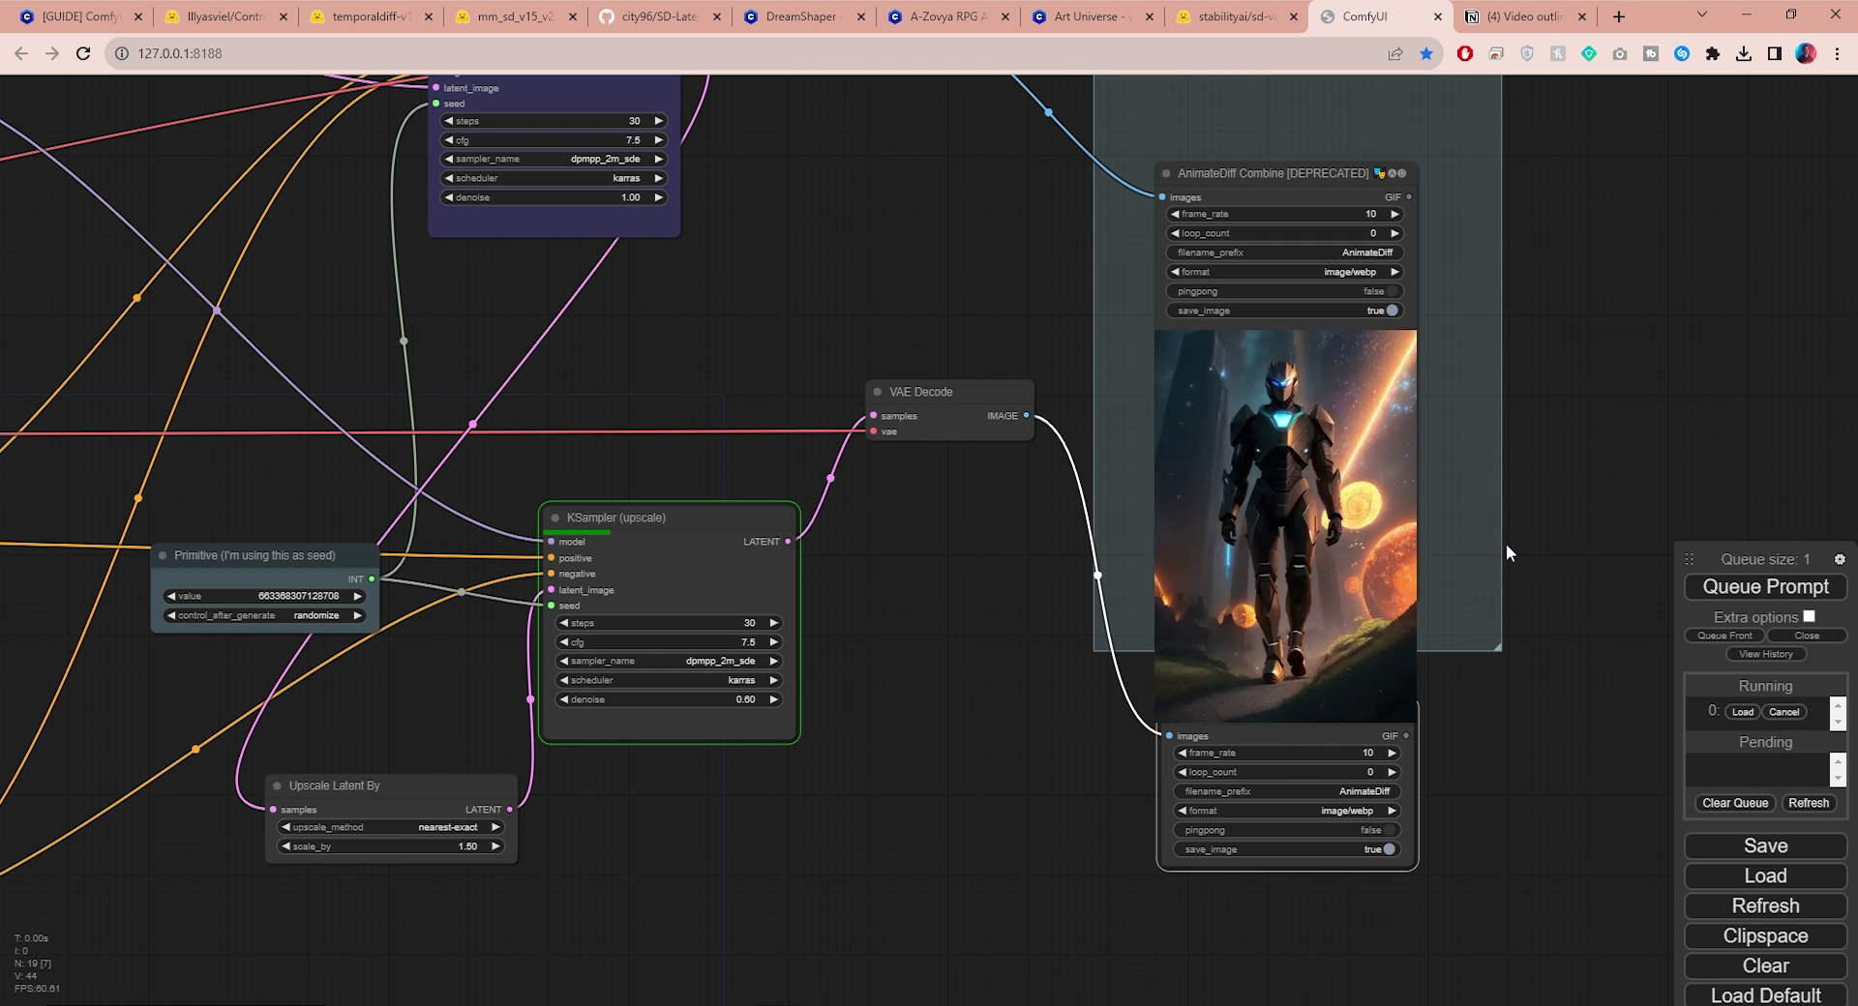
{"action": "left_click_drag", "start_coordinate": [1505, 543], "coordinate": [1449, 232]}
{"action": "scroll", "coordinate": [1420, 559], "scroll_direction": "up", "scroll_amount": 5}
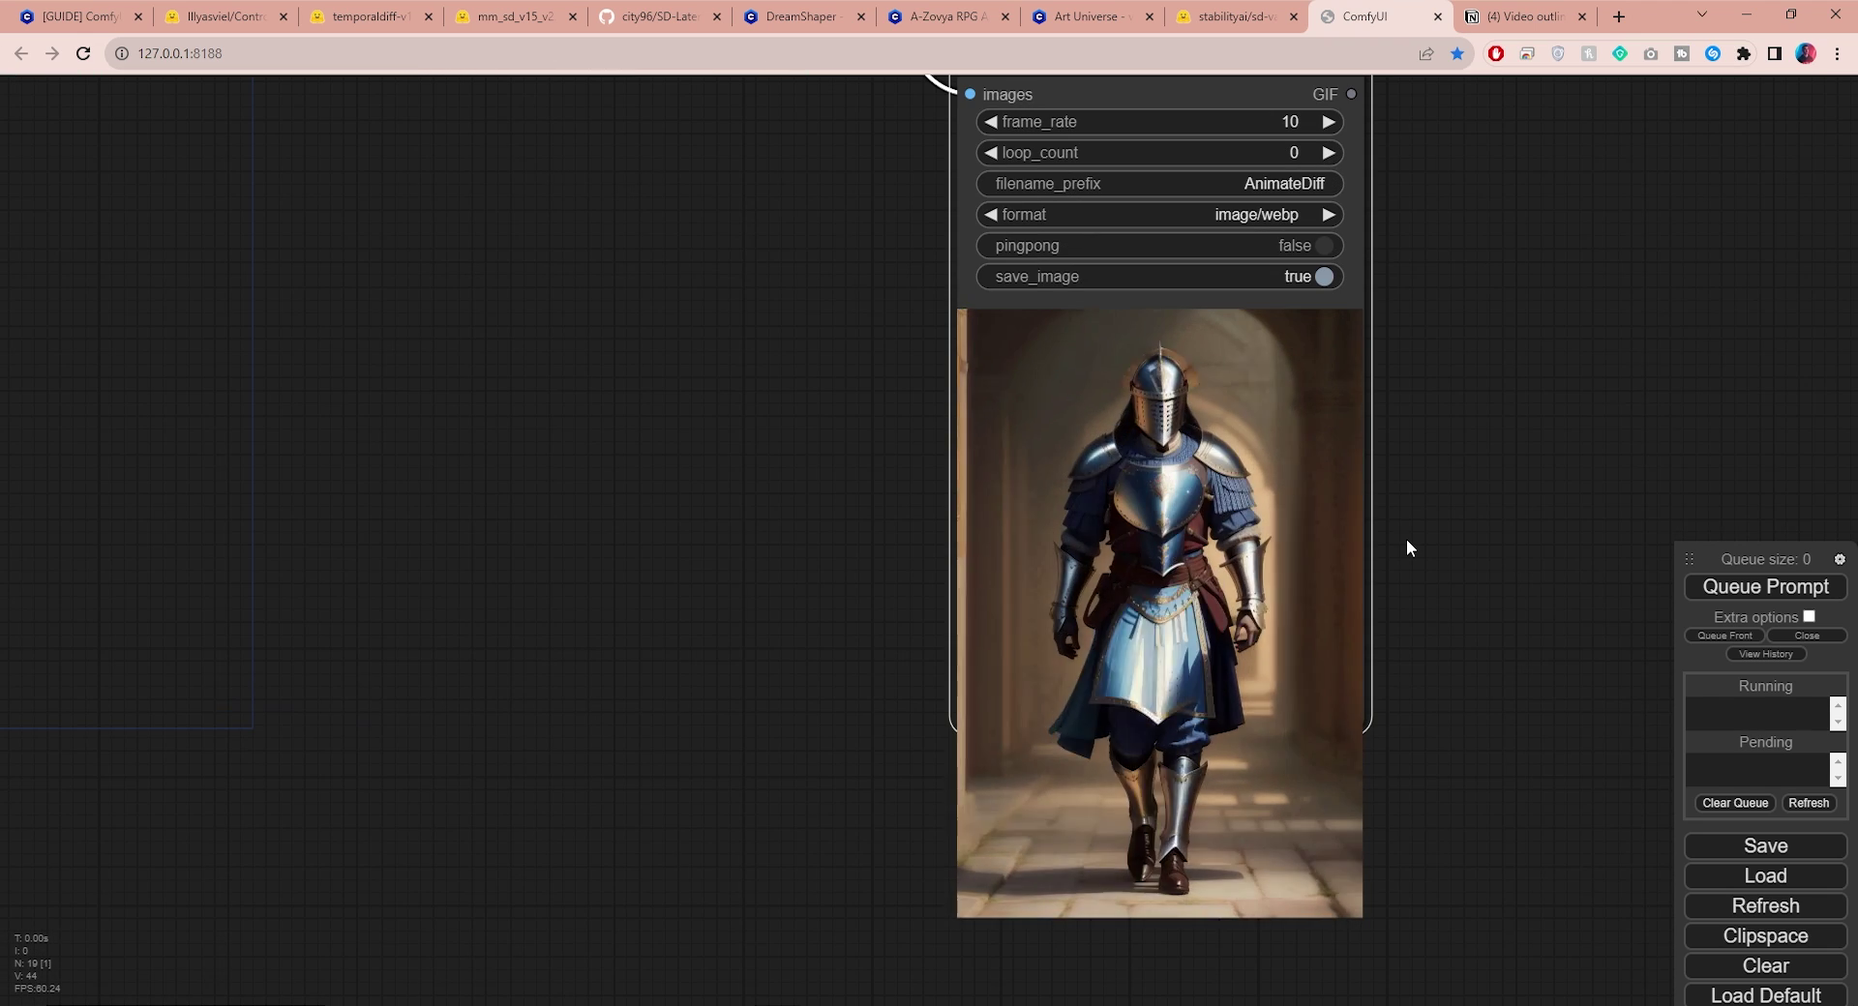
{"action": "scroll", "coordinate": [1407, 548], "scroll_direction": "down", "scroll_amount": 1}
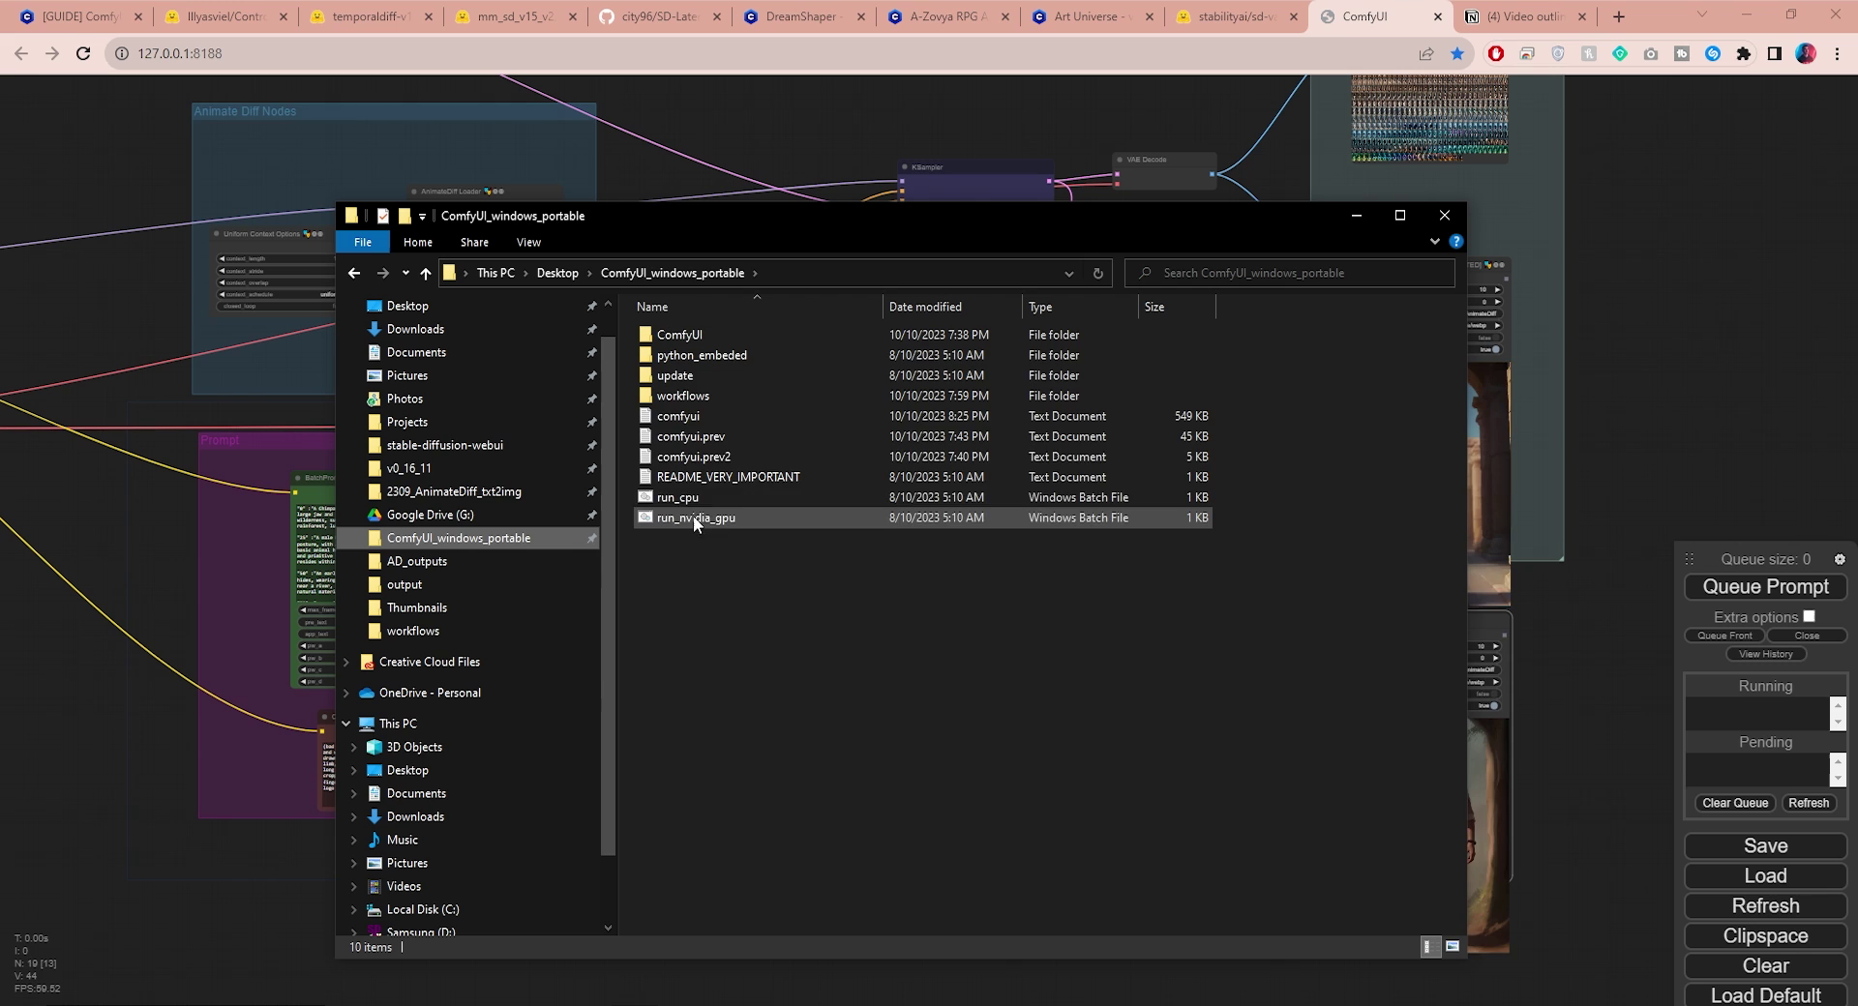
Browse to ComfyUI\output and play AnimateDiff_00002_ in Chrome
{"action": "double_click", "coordinate": [677, 335]}
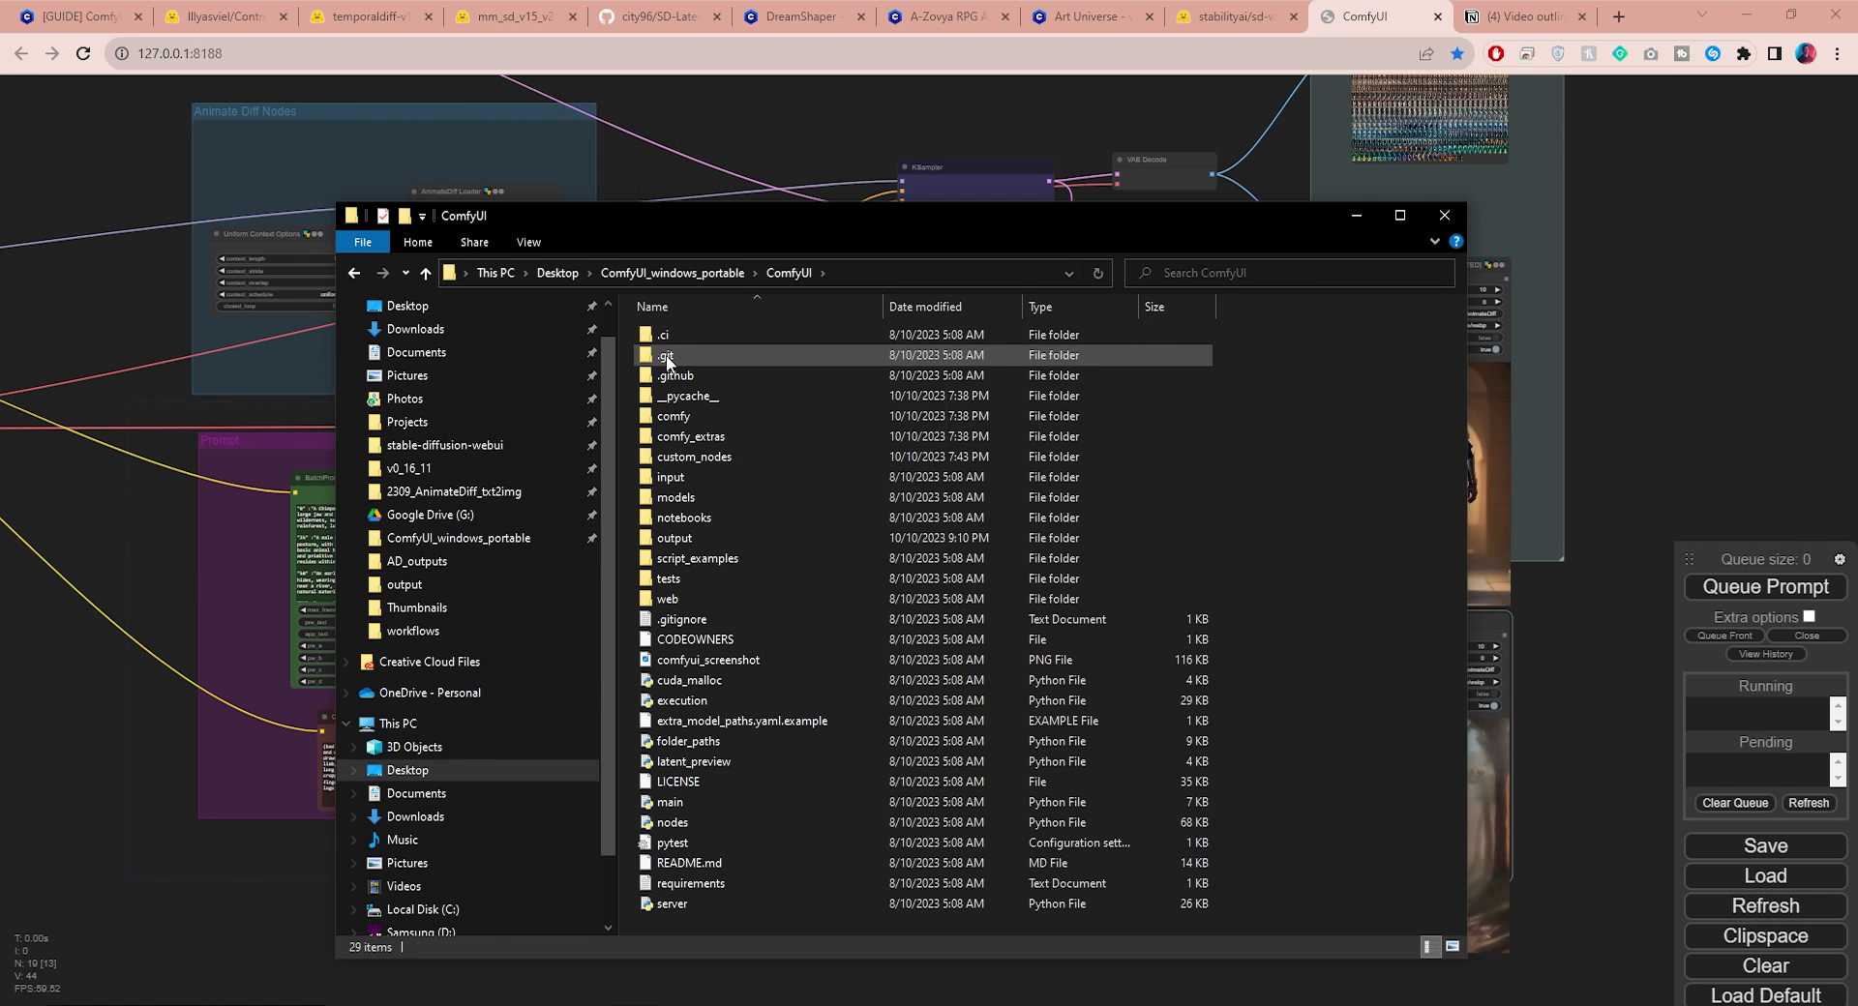
{"action": "double_click", "coordinate": [676, 540]}
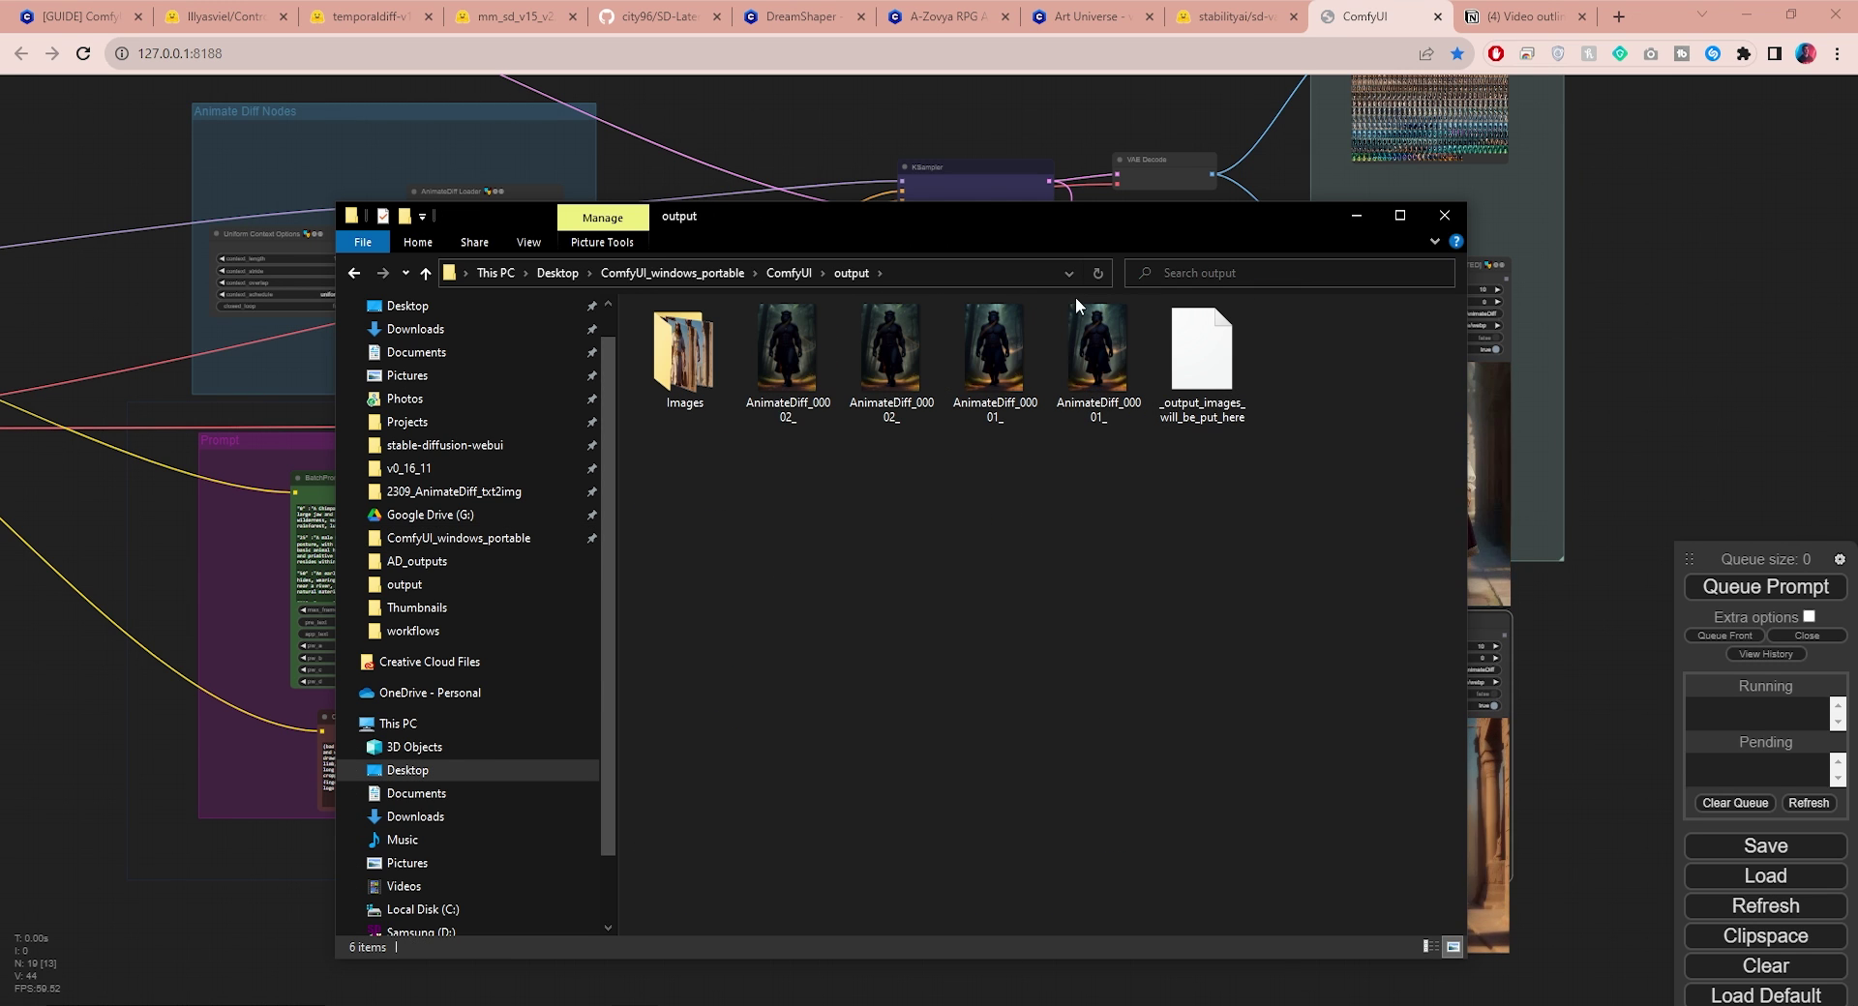
{"action": "scroll", "coordinate": [1043, 595], "scroll_direction": "up", "scroll_amount": 3, "text": "ctrl"}
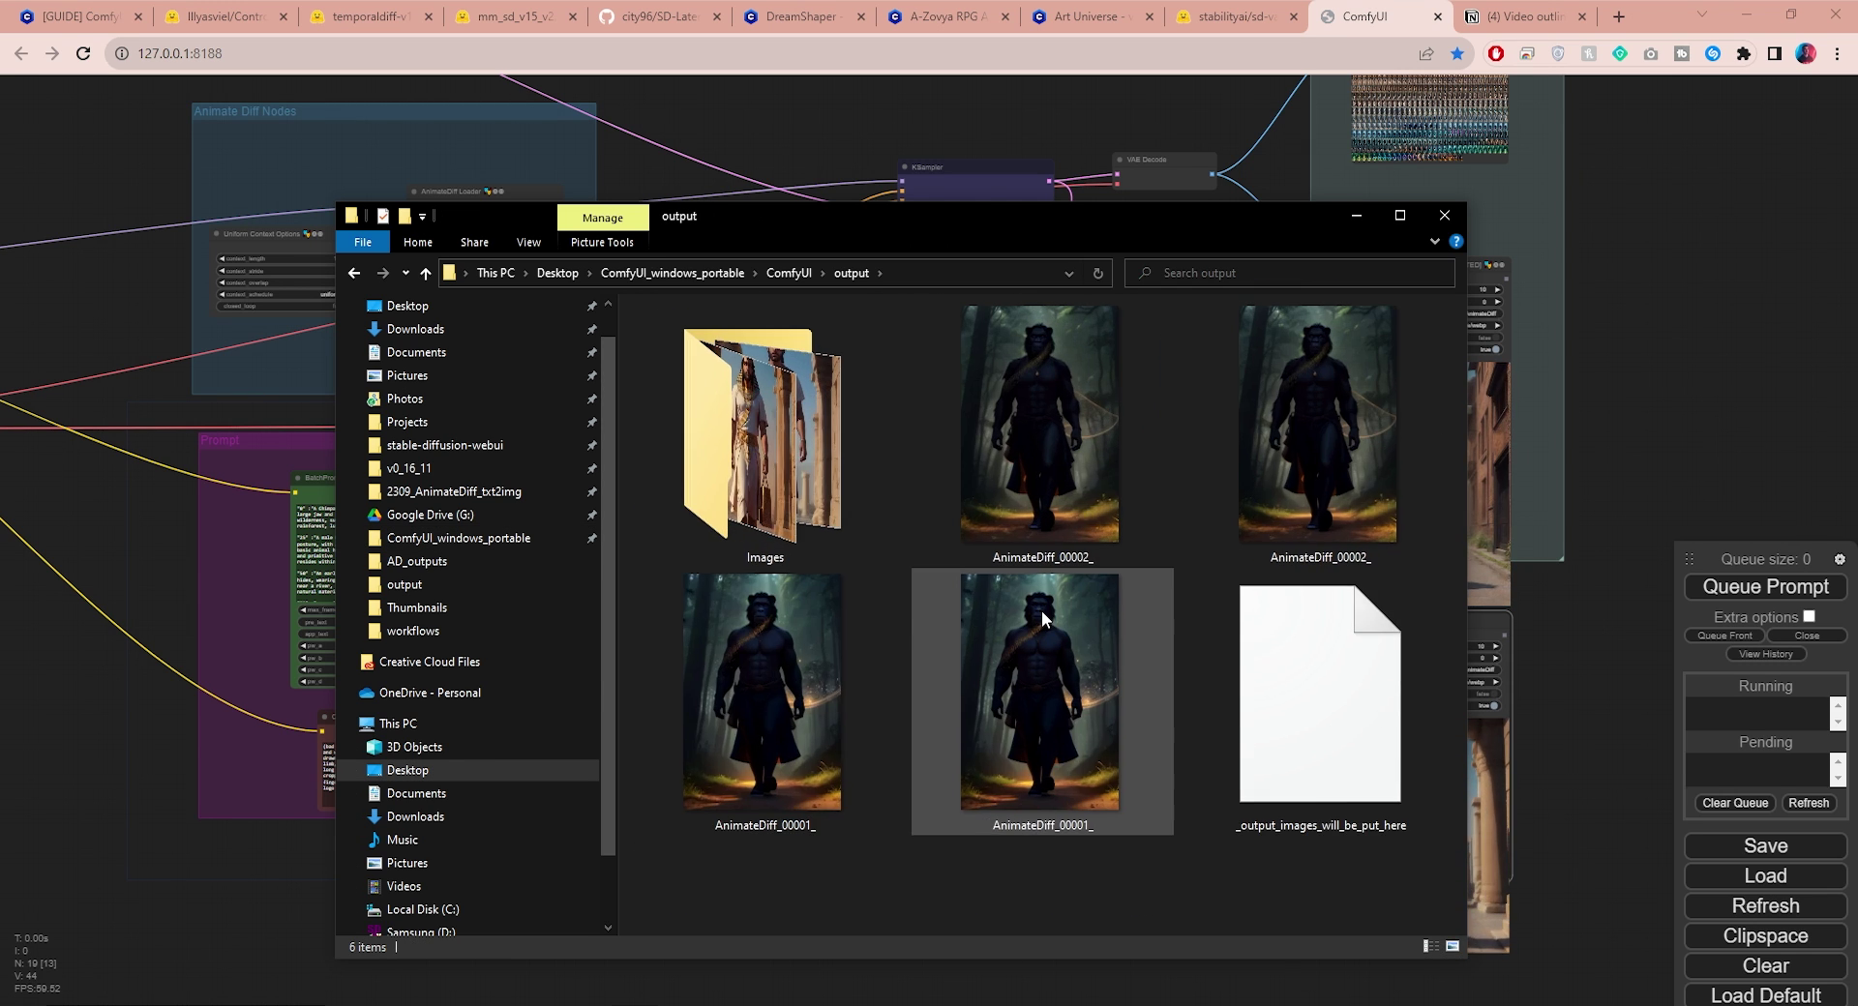
{"action": "double_click", "coordinate": [1018, 454]}
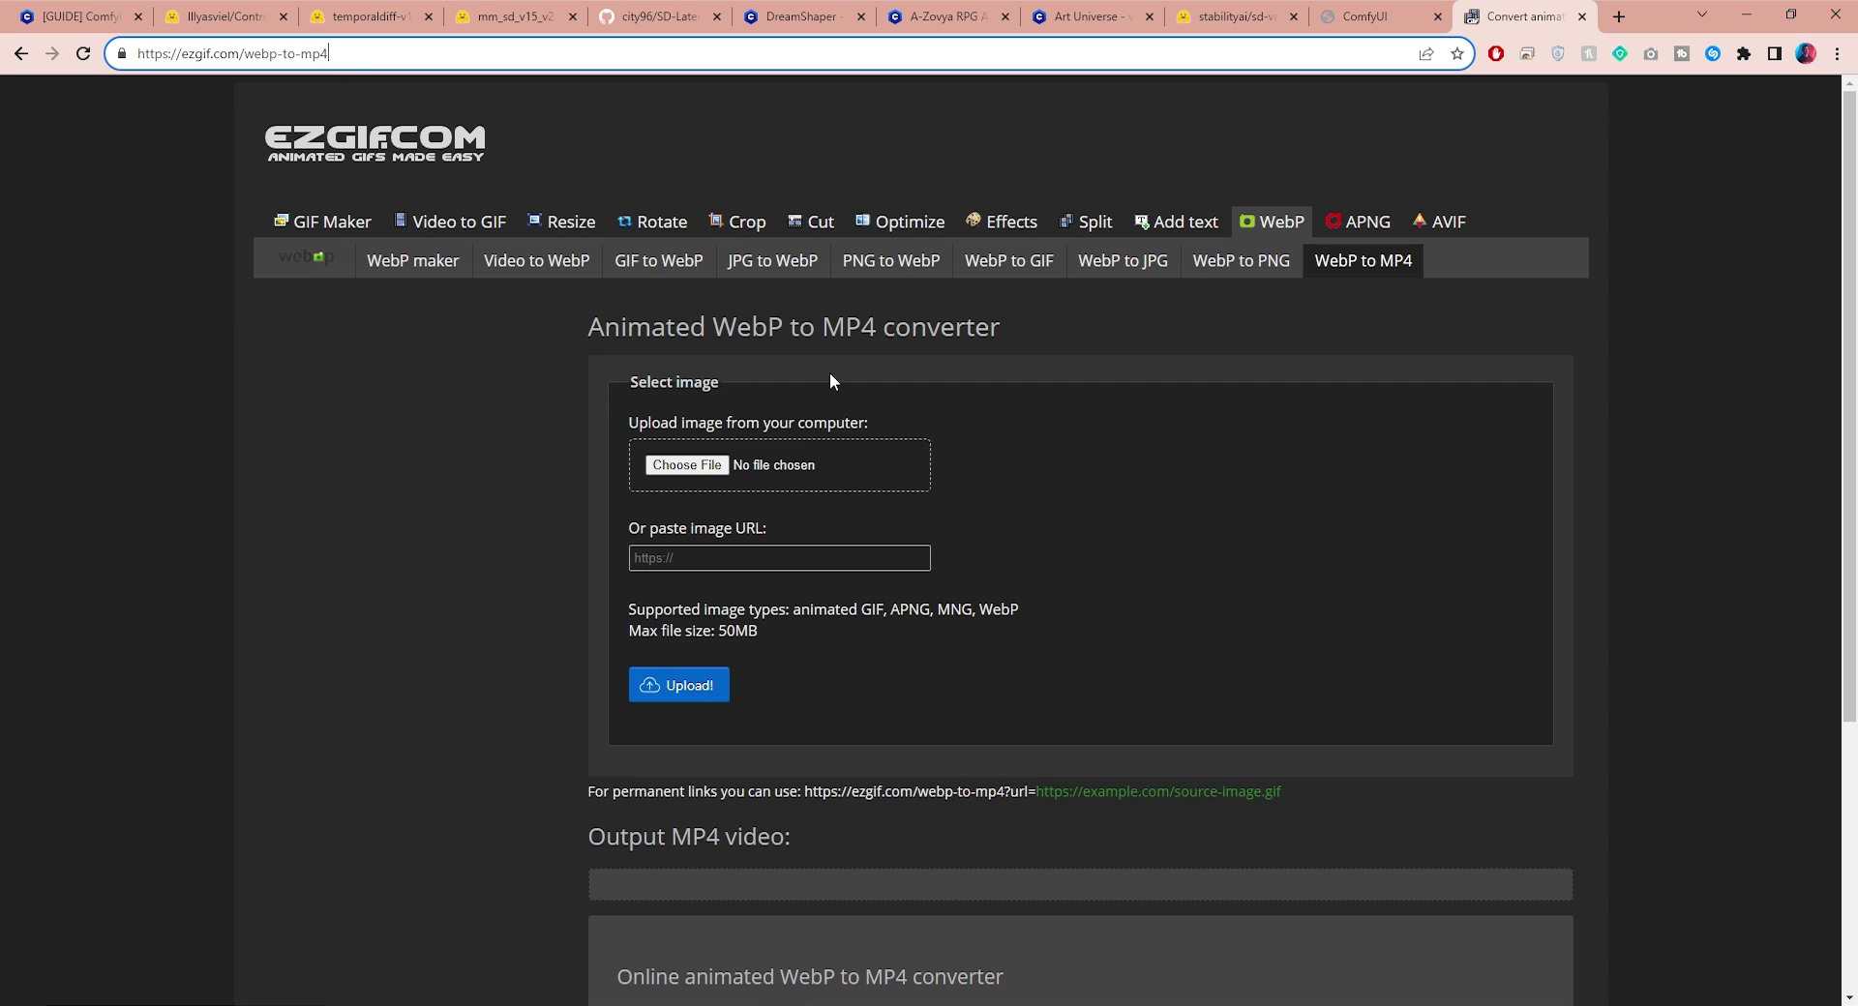
Upload AnimateDiff_00002_.webp to ezgif's WebP to MP4 converter
{"action": "left_click", "coordinate": [687, 465]}
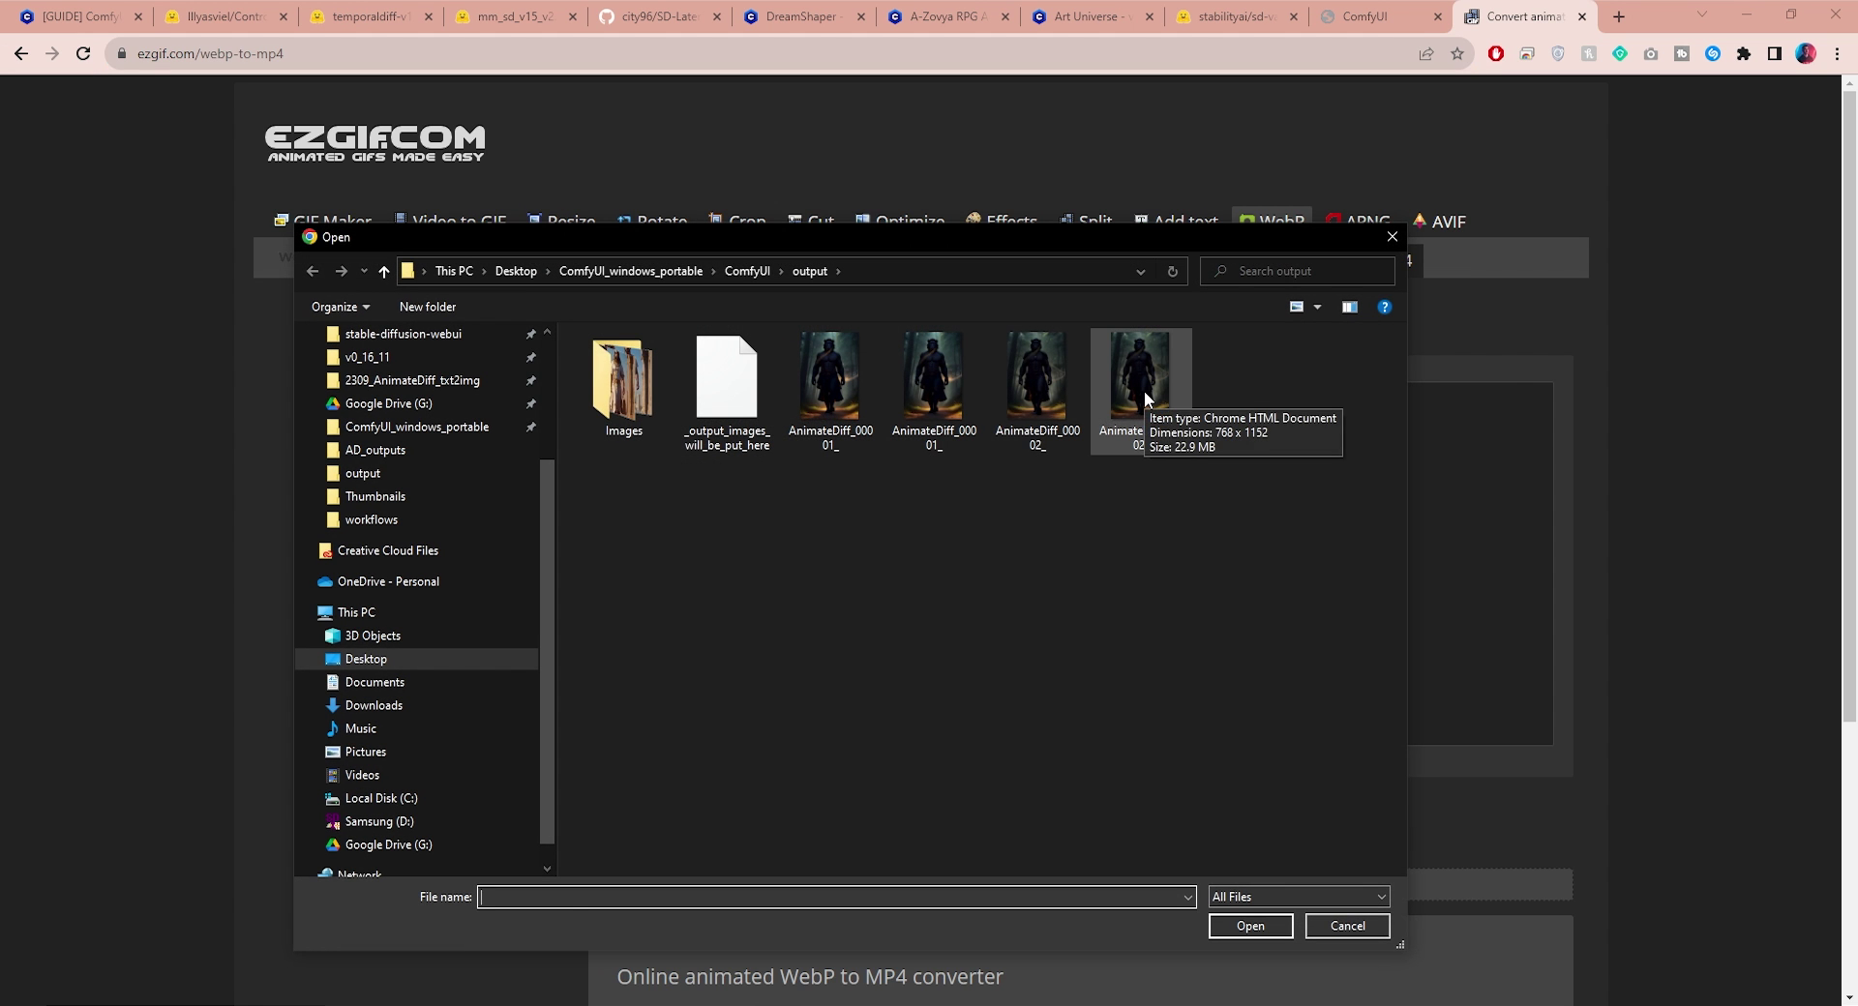
{"action": "double_click", "coordinate": [1147, 401]}
{"action": "left_click", "coordinate": [689, 686]}
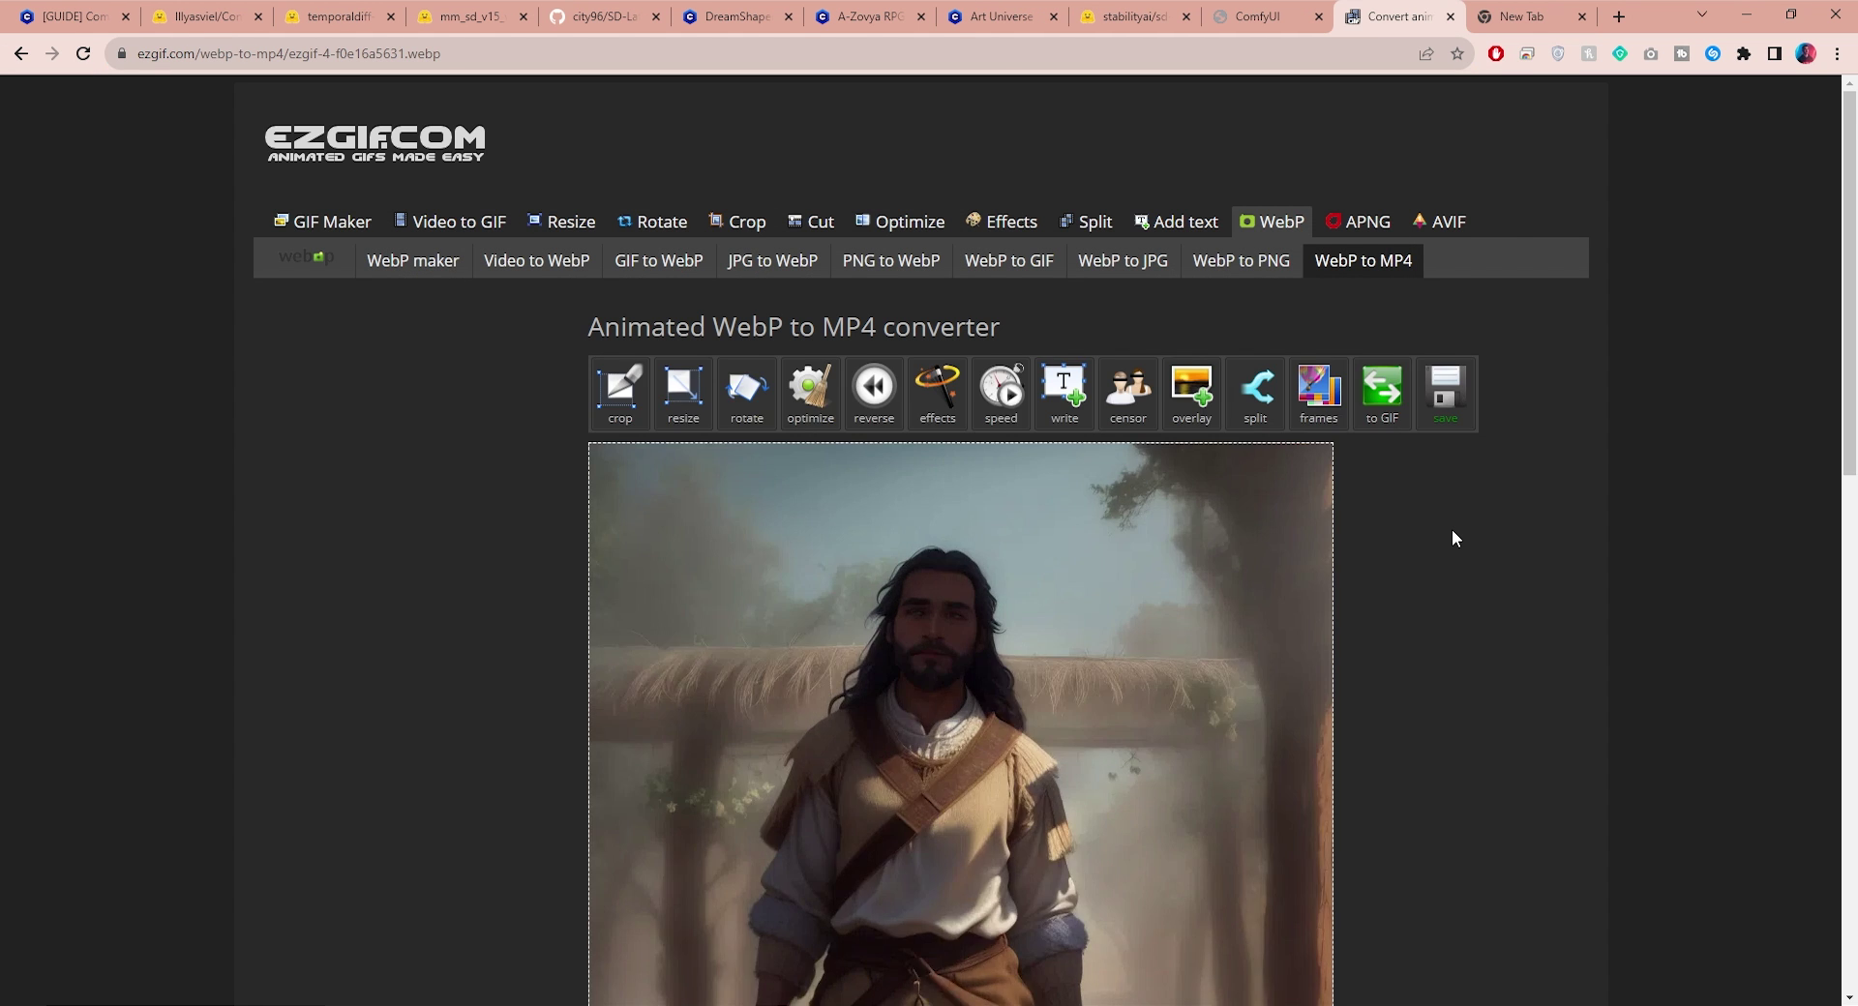
Convert the WebP to a 14.04 MiB MP4 and save it to Downloads
{"action": "scroll", "coordinate": [1451, 523], "scroll_direction": "down", "scroll_amount": 10}
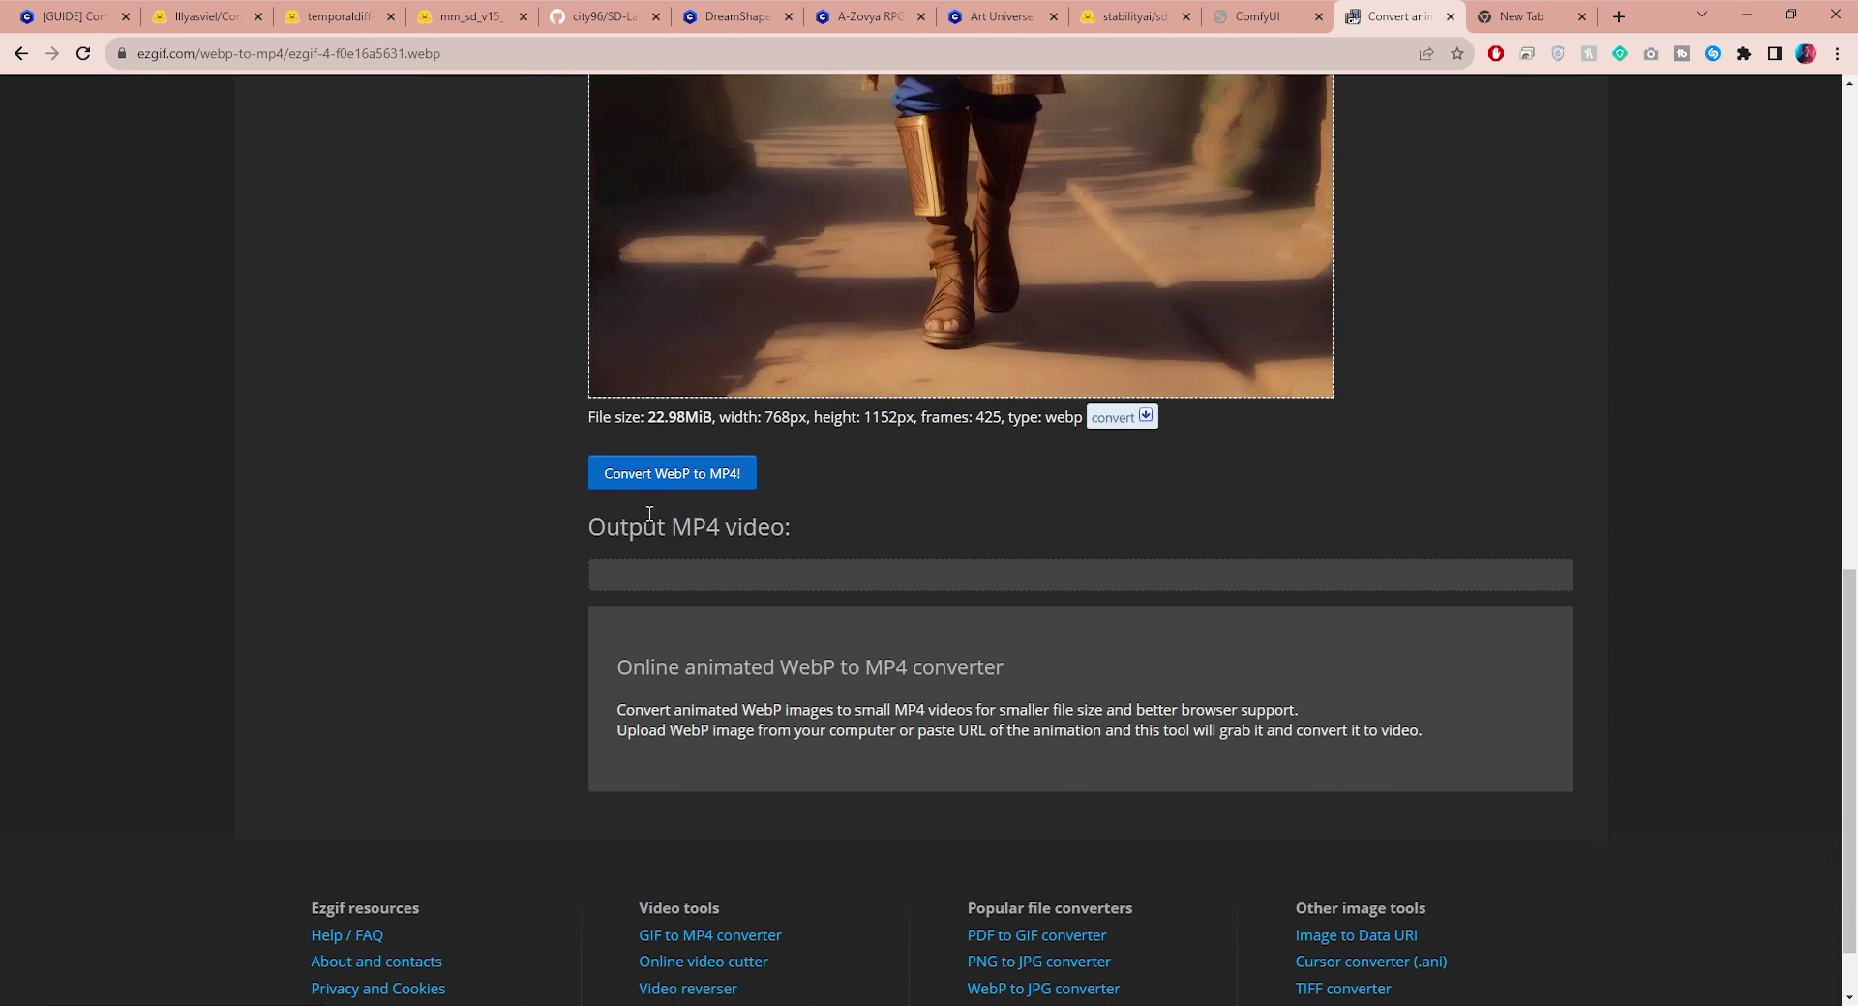
{"action": "left_click", "coordinate": [677, 473]}
{"action": "scroll", "coordinate": [1552, 400], "scroll_direction": "down", "scroll_amount": 4}
{"action": "scroll", "coordinate": [1552, 397], "scroll_direction": "down", "scroll_amount": 10}
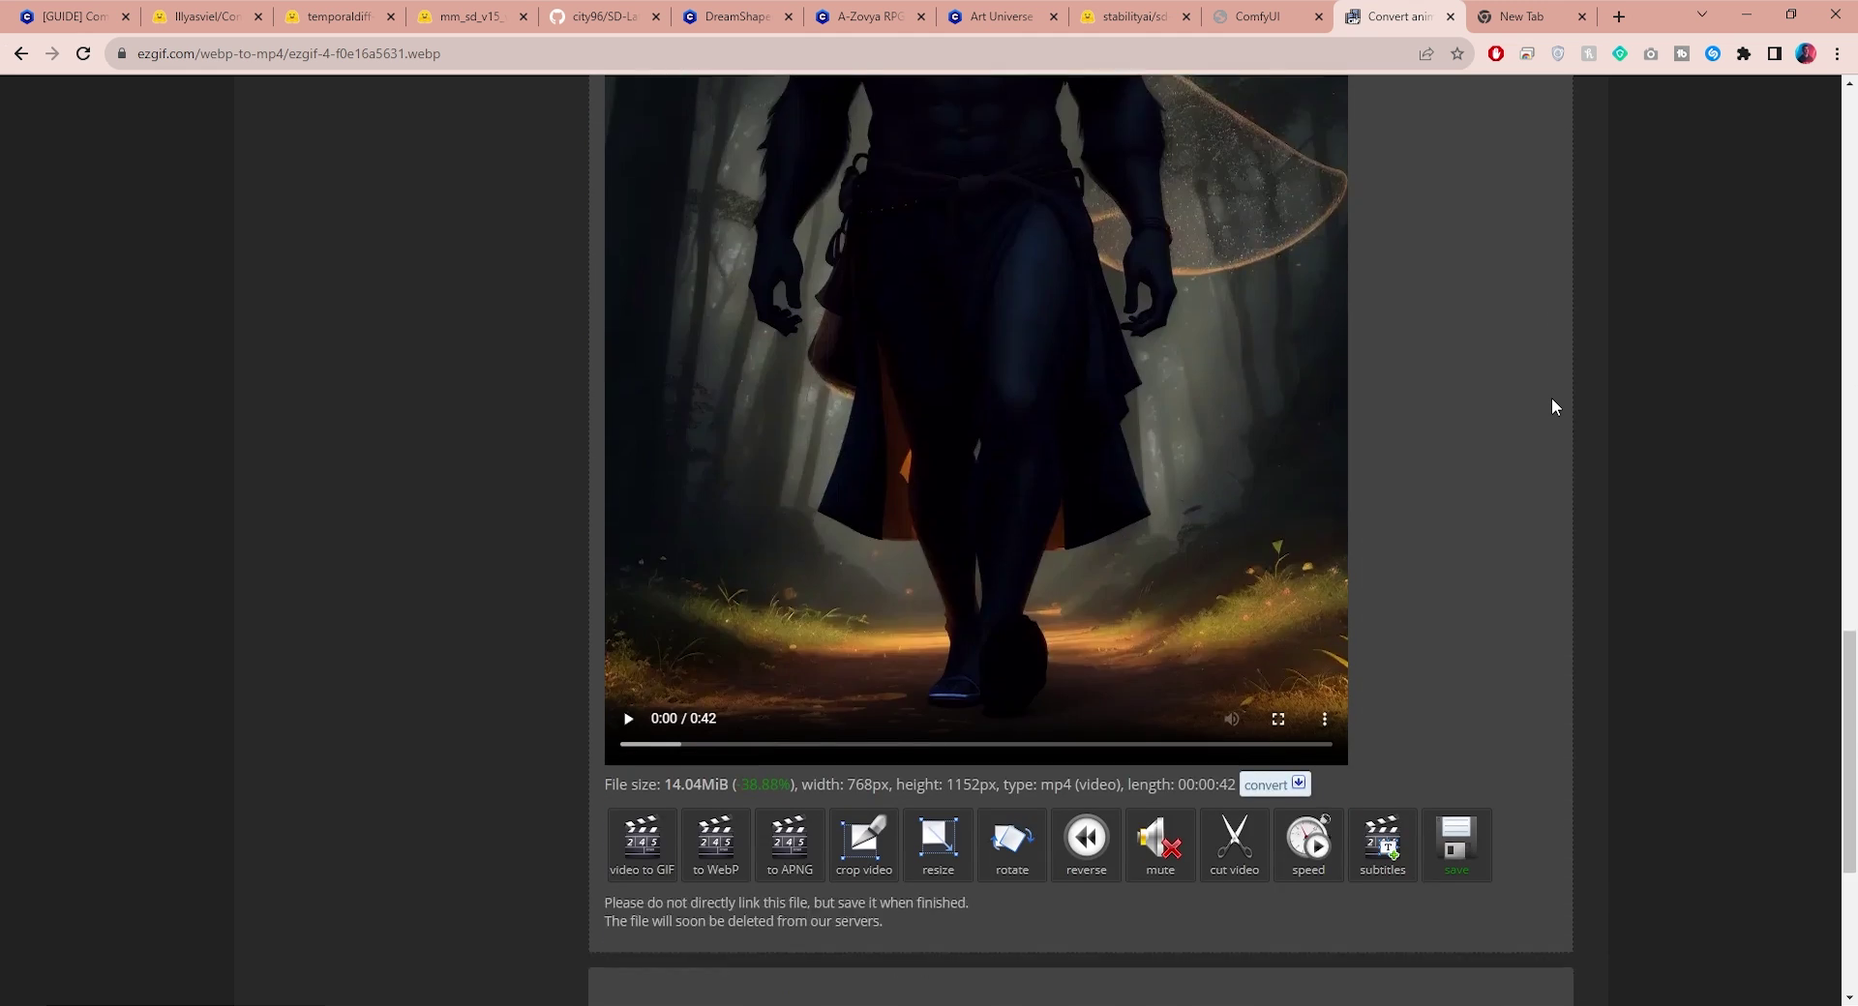
{"action": "left_click", "coordinate": [1451, 408]}
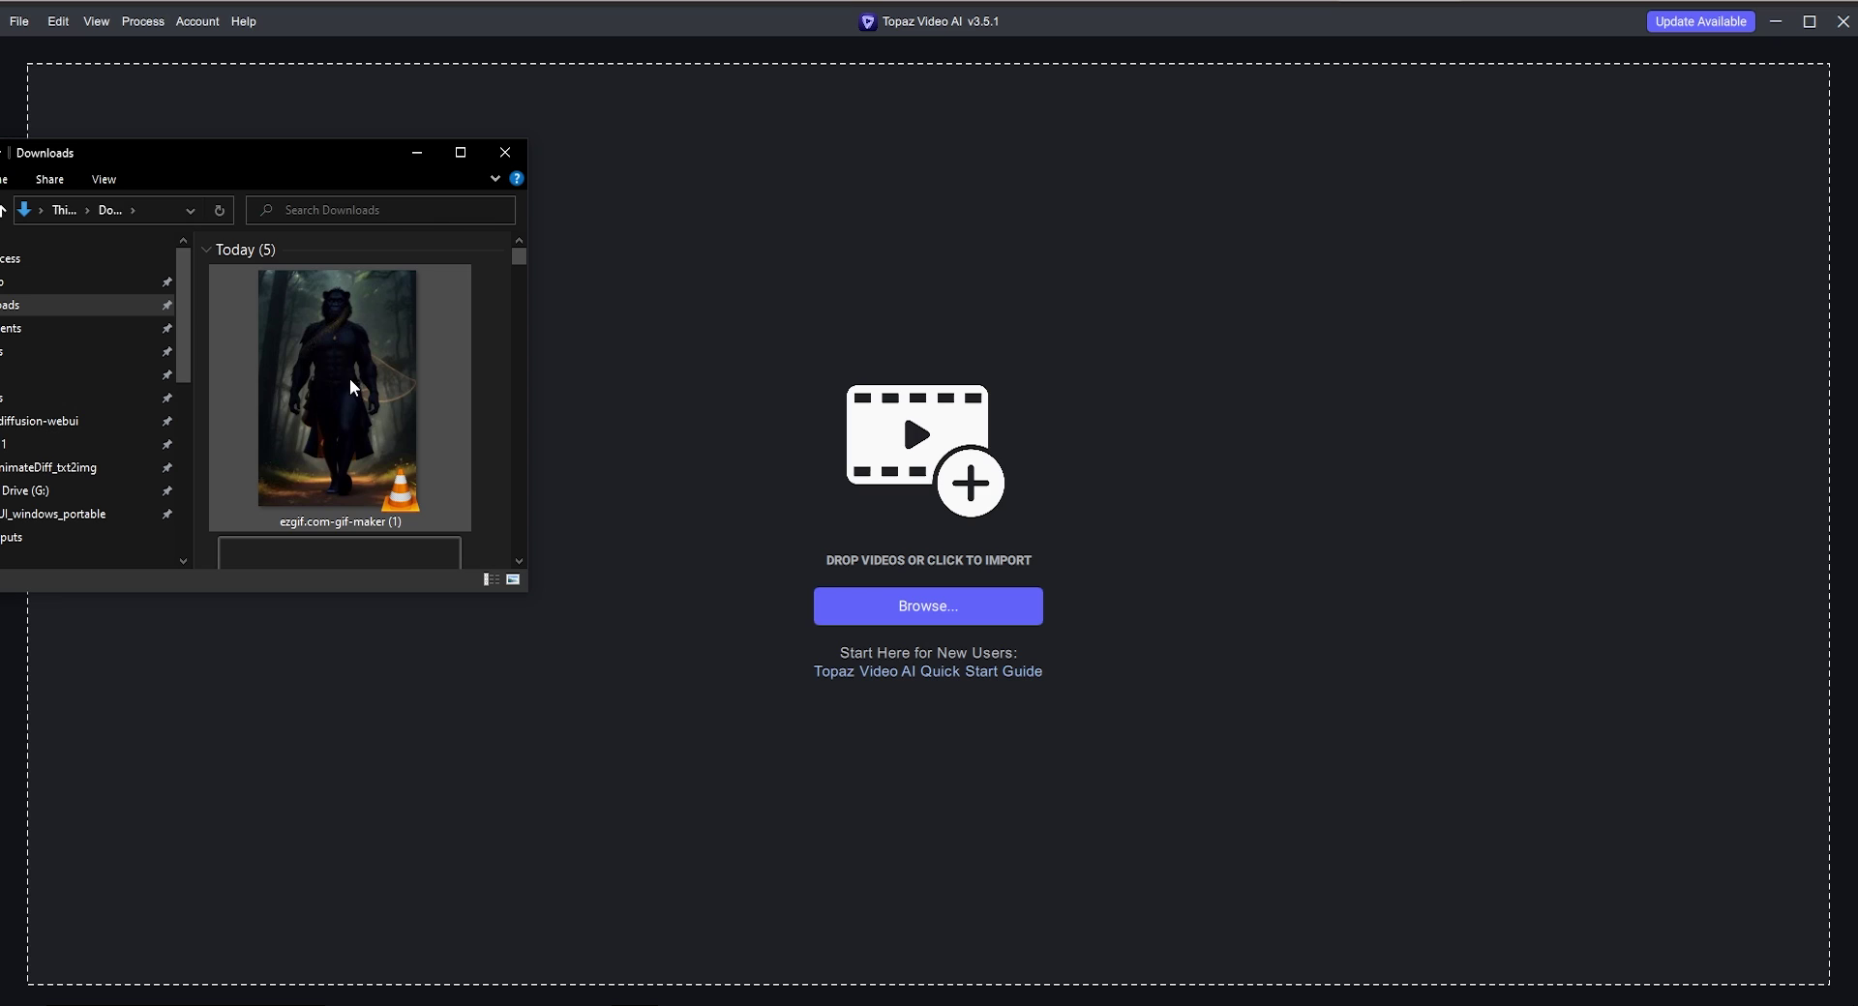
Import the downloaded MP4 into Topaz Video AI and preview the frame around 00:00:03:09
{"action": "left_click_drag", "start_coordinate": [344, 368], "coordinate": [915, 530]}
{"action": "left_click", "coordinate": [416, 152]}
{"action": "left_click_drag", "start_coordinate": [71, 709], "coordinate": [340, 717]}
Export a 2x upscale at 1536x2304 using the Artemis Denoise/Sharpen model
{"action": "left_click", "coordinate": [1757, 281]}
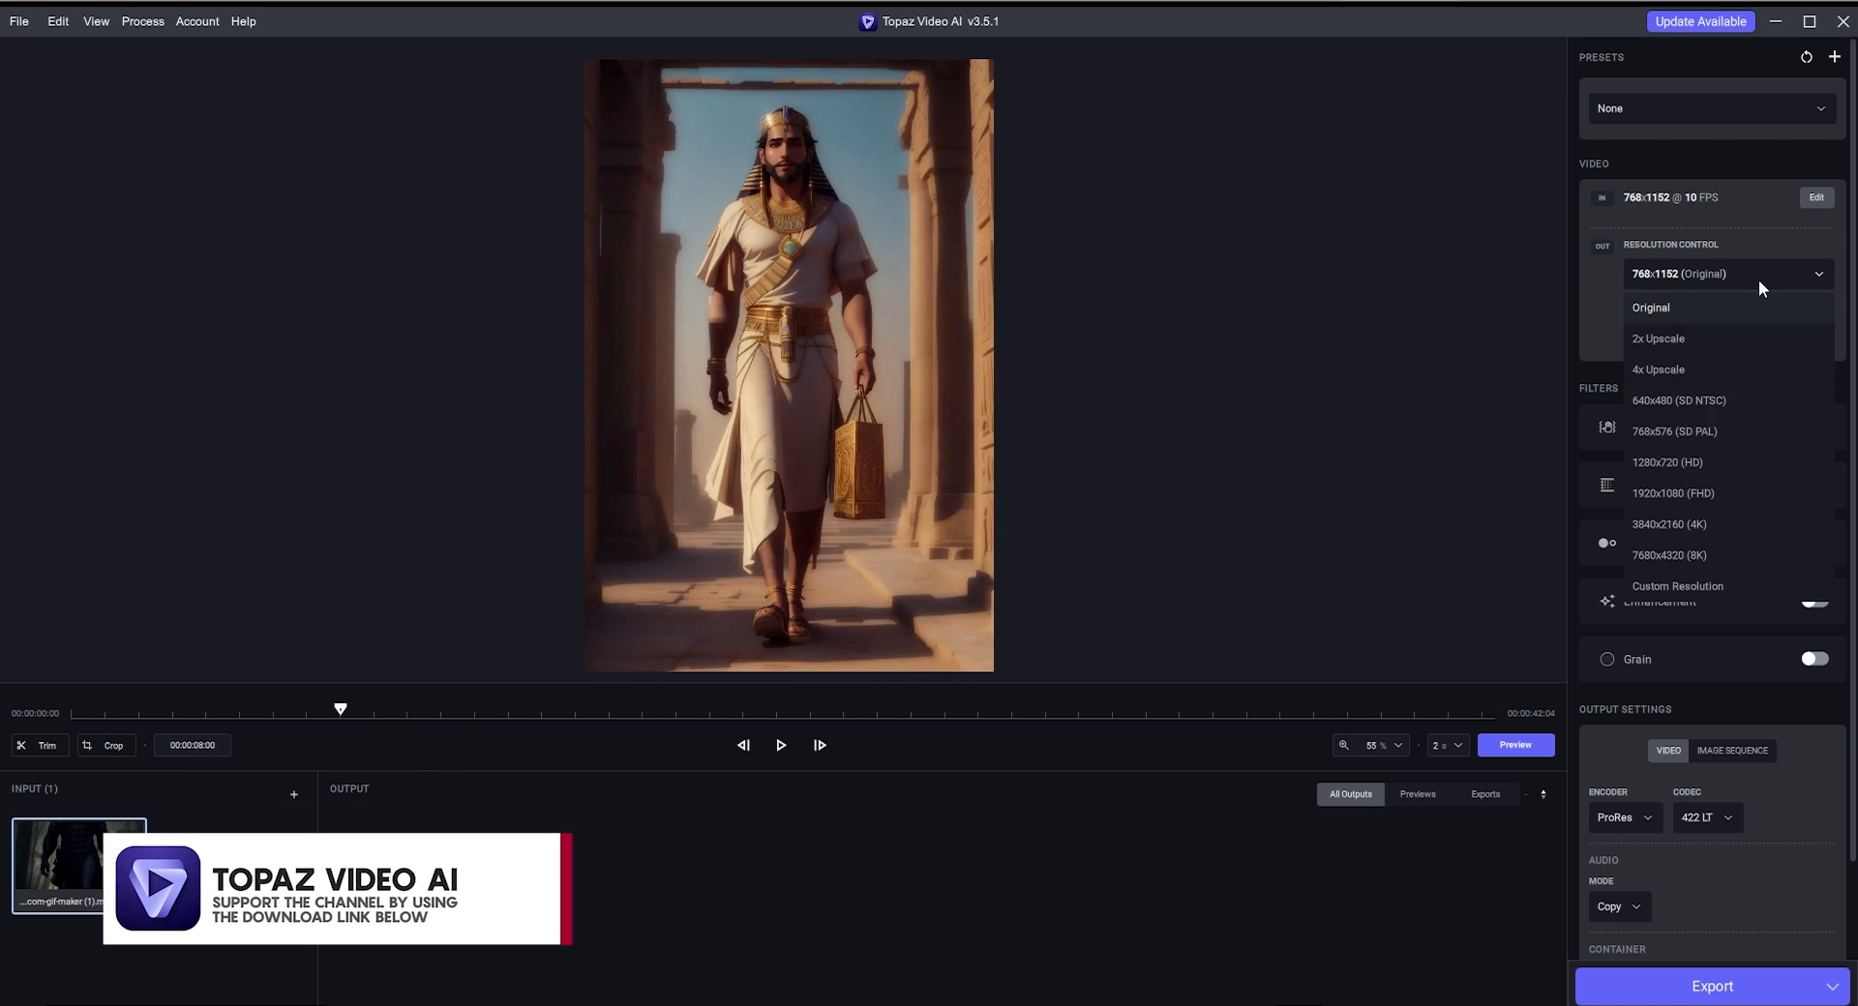
{"action": "left_click", "coordinate": [1666, 339]}
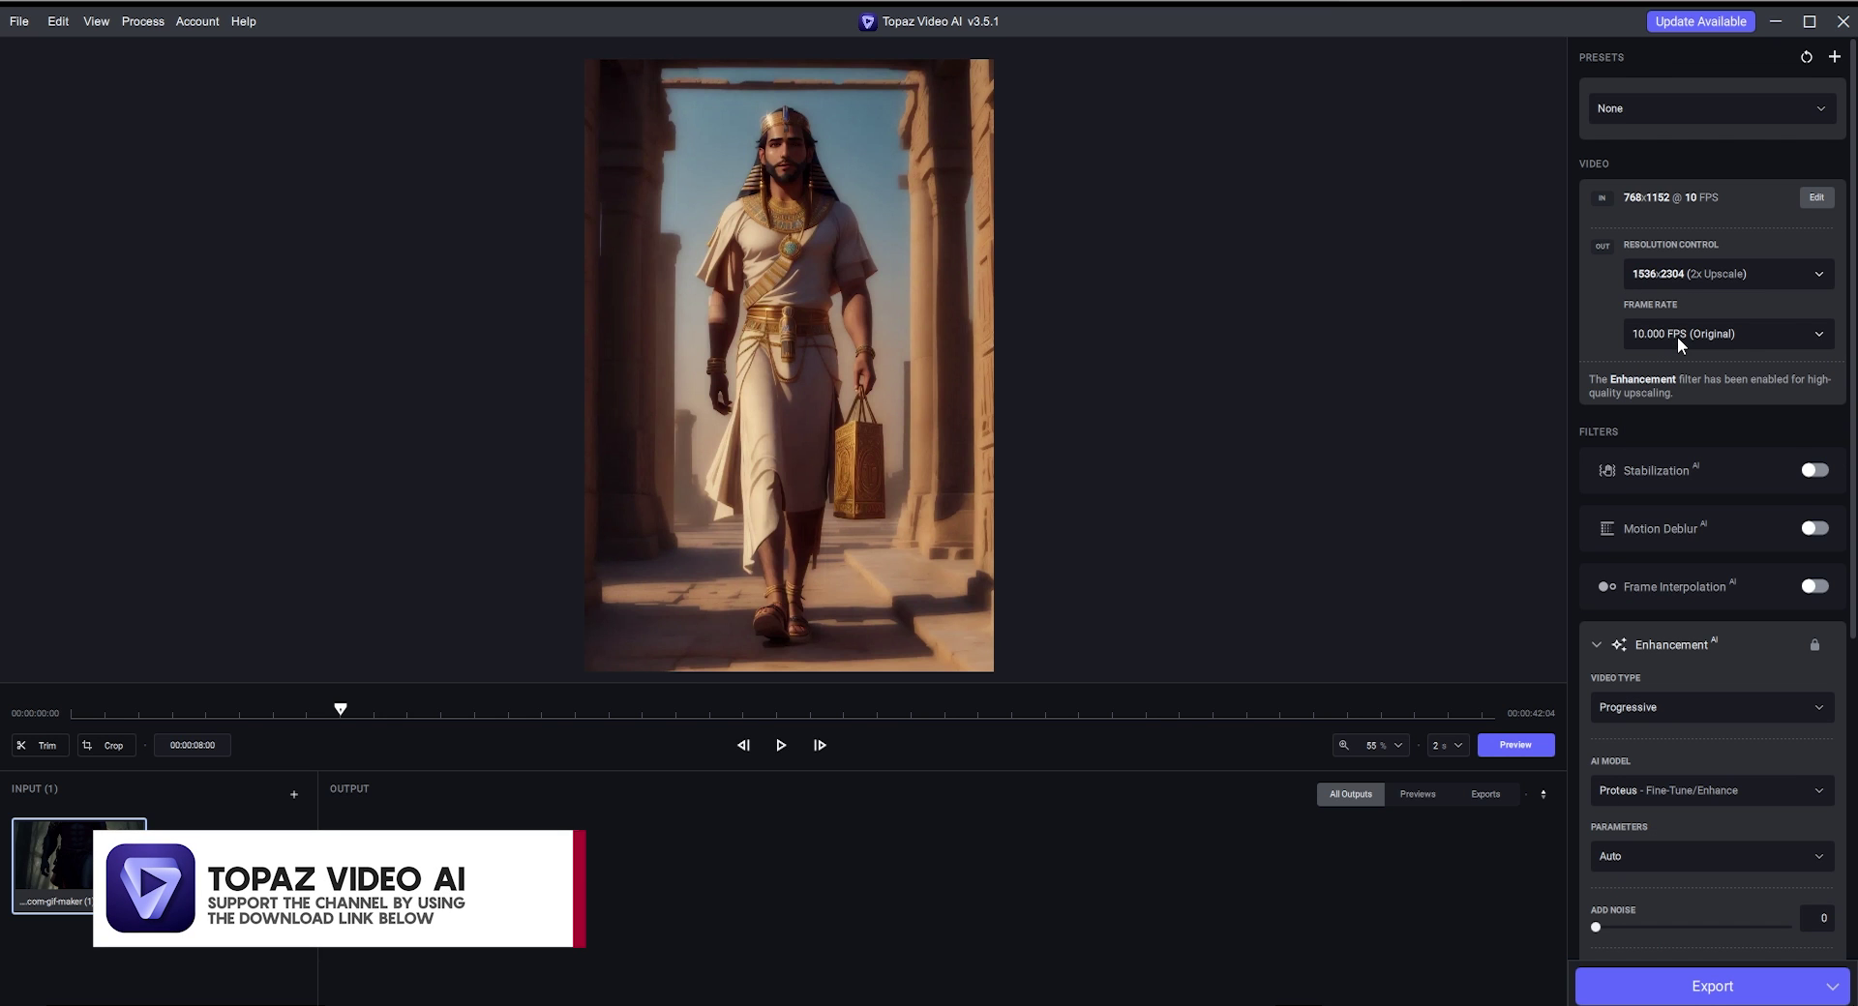
{"action": "scroll", "coordinate": [1714, 489], "scroll_direction": "down", "scroll_amount": 4}
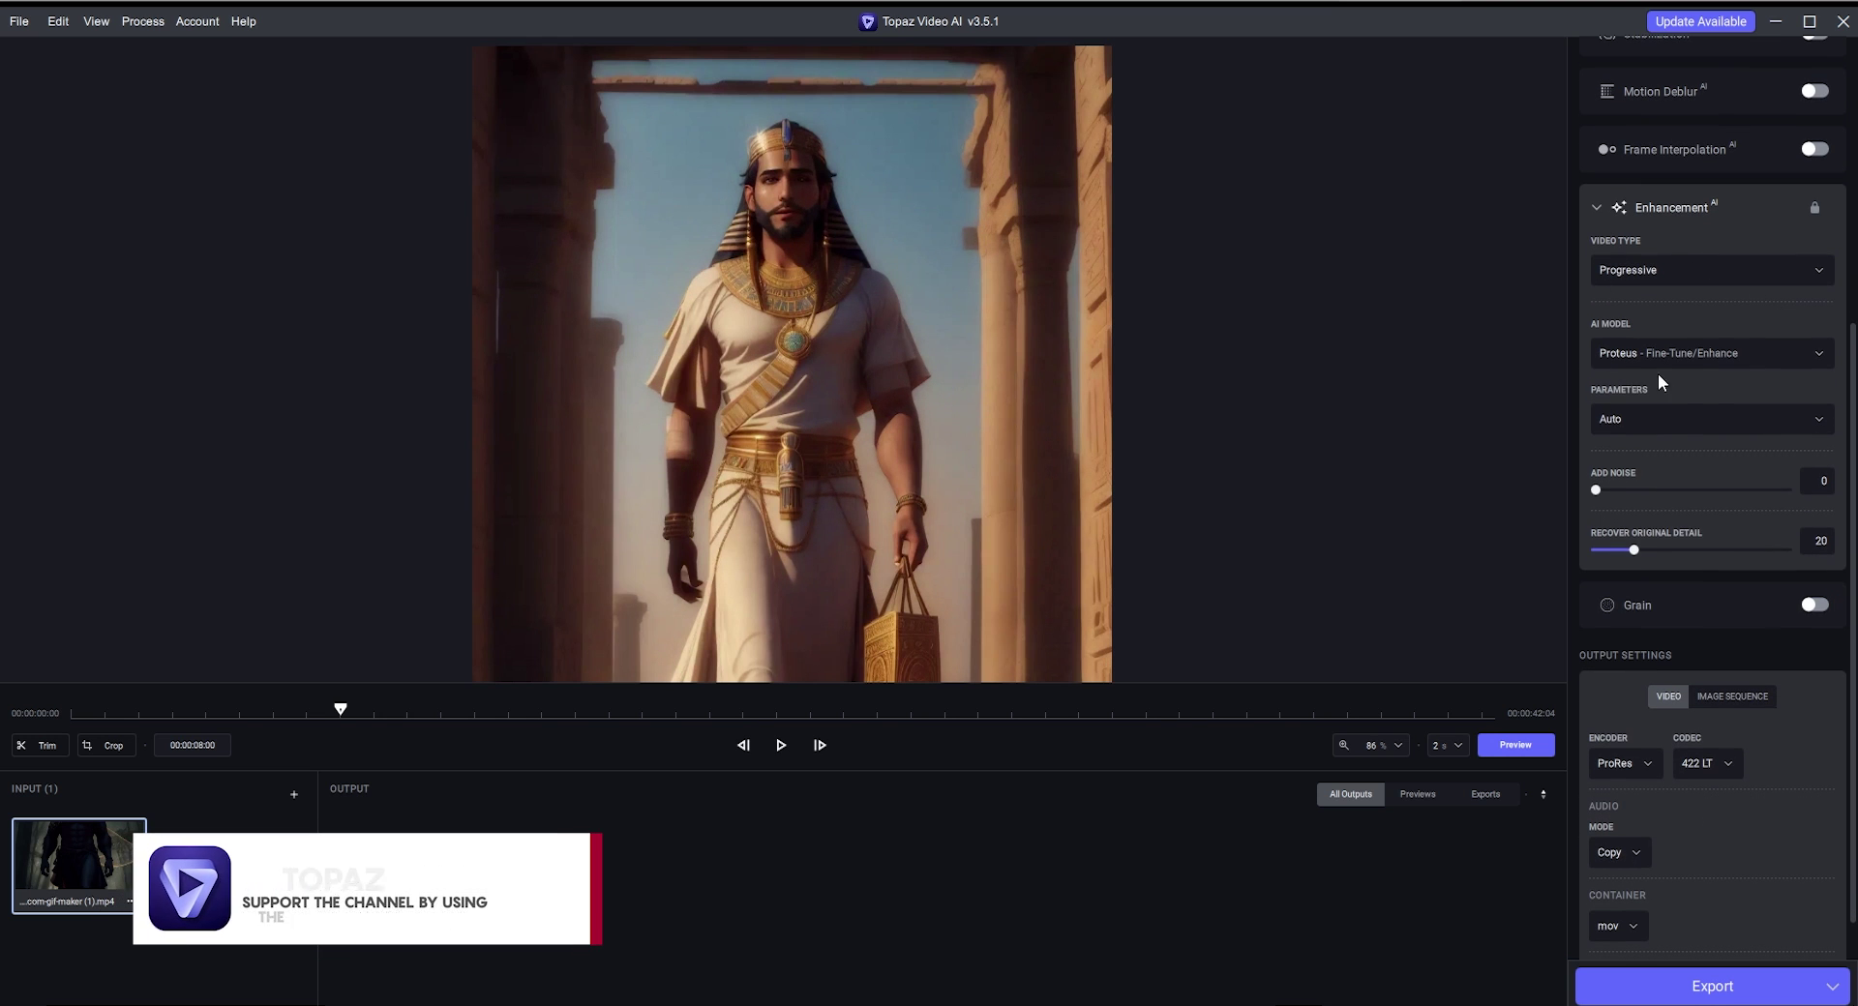
{"action": "left_click", "coordinate": [1664, 354]}
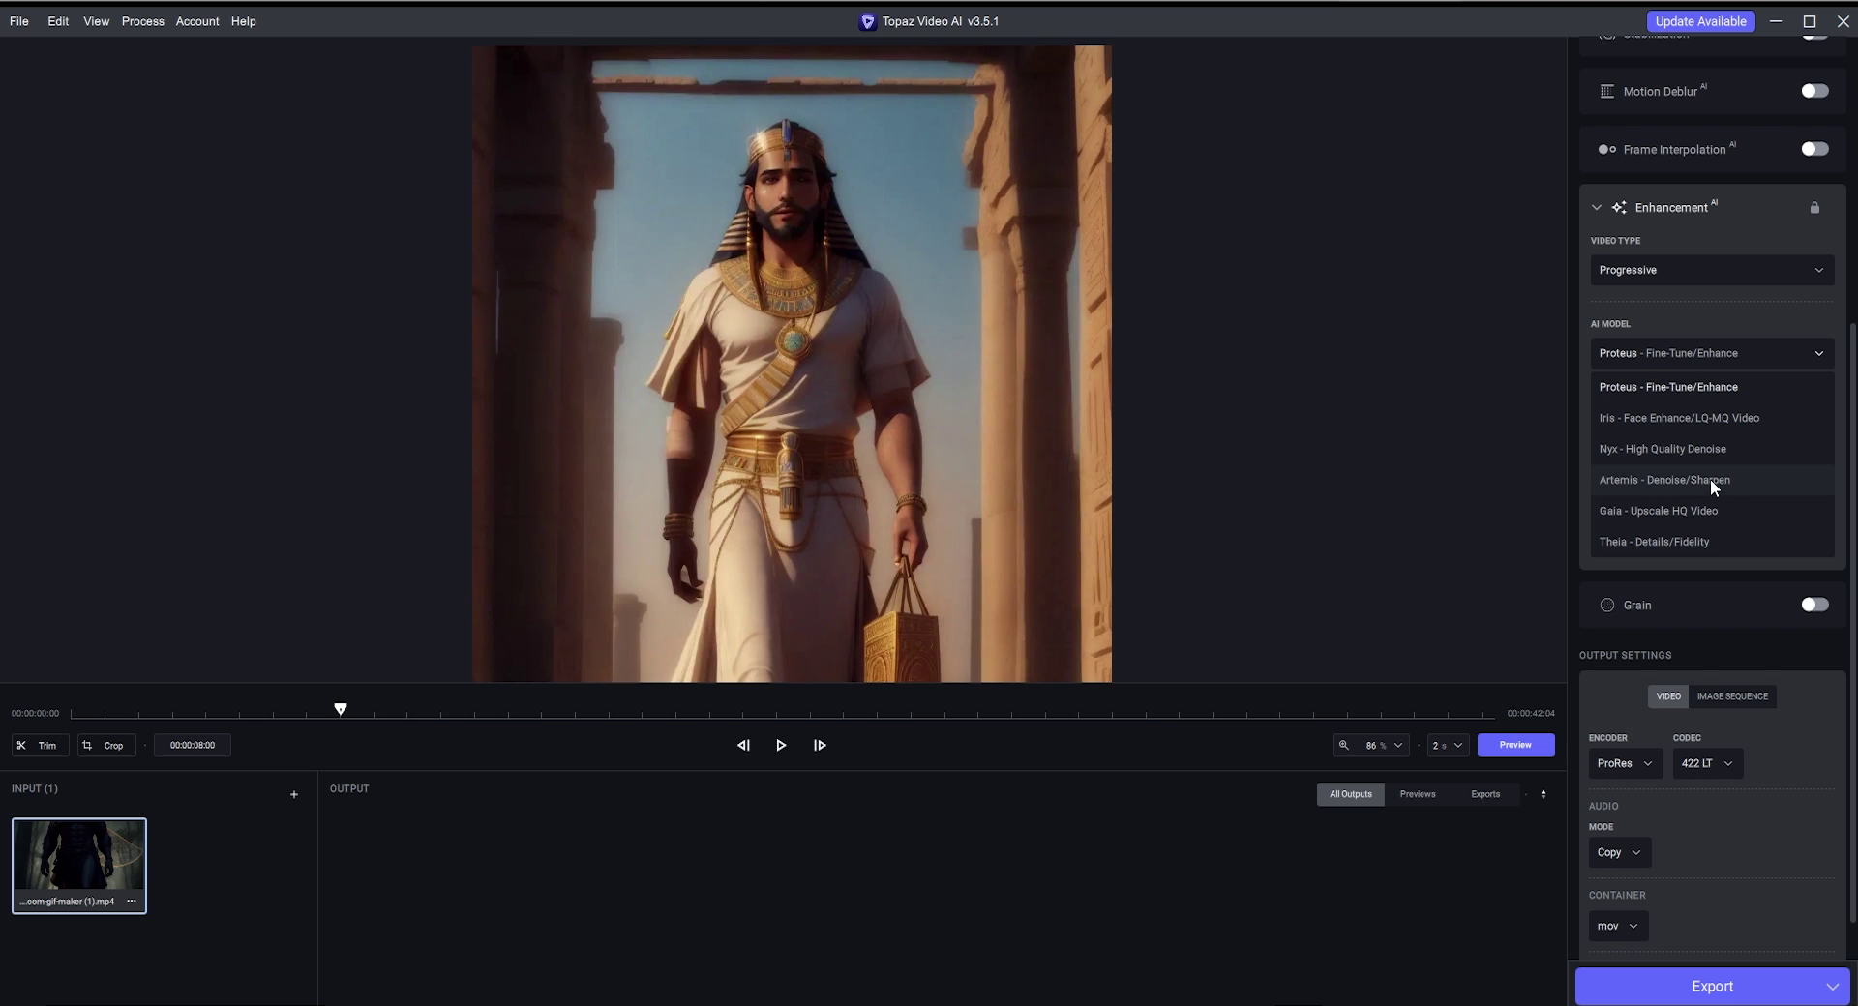
{"action": "left_click", "coordinate": [1711, 480]}
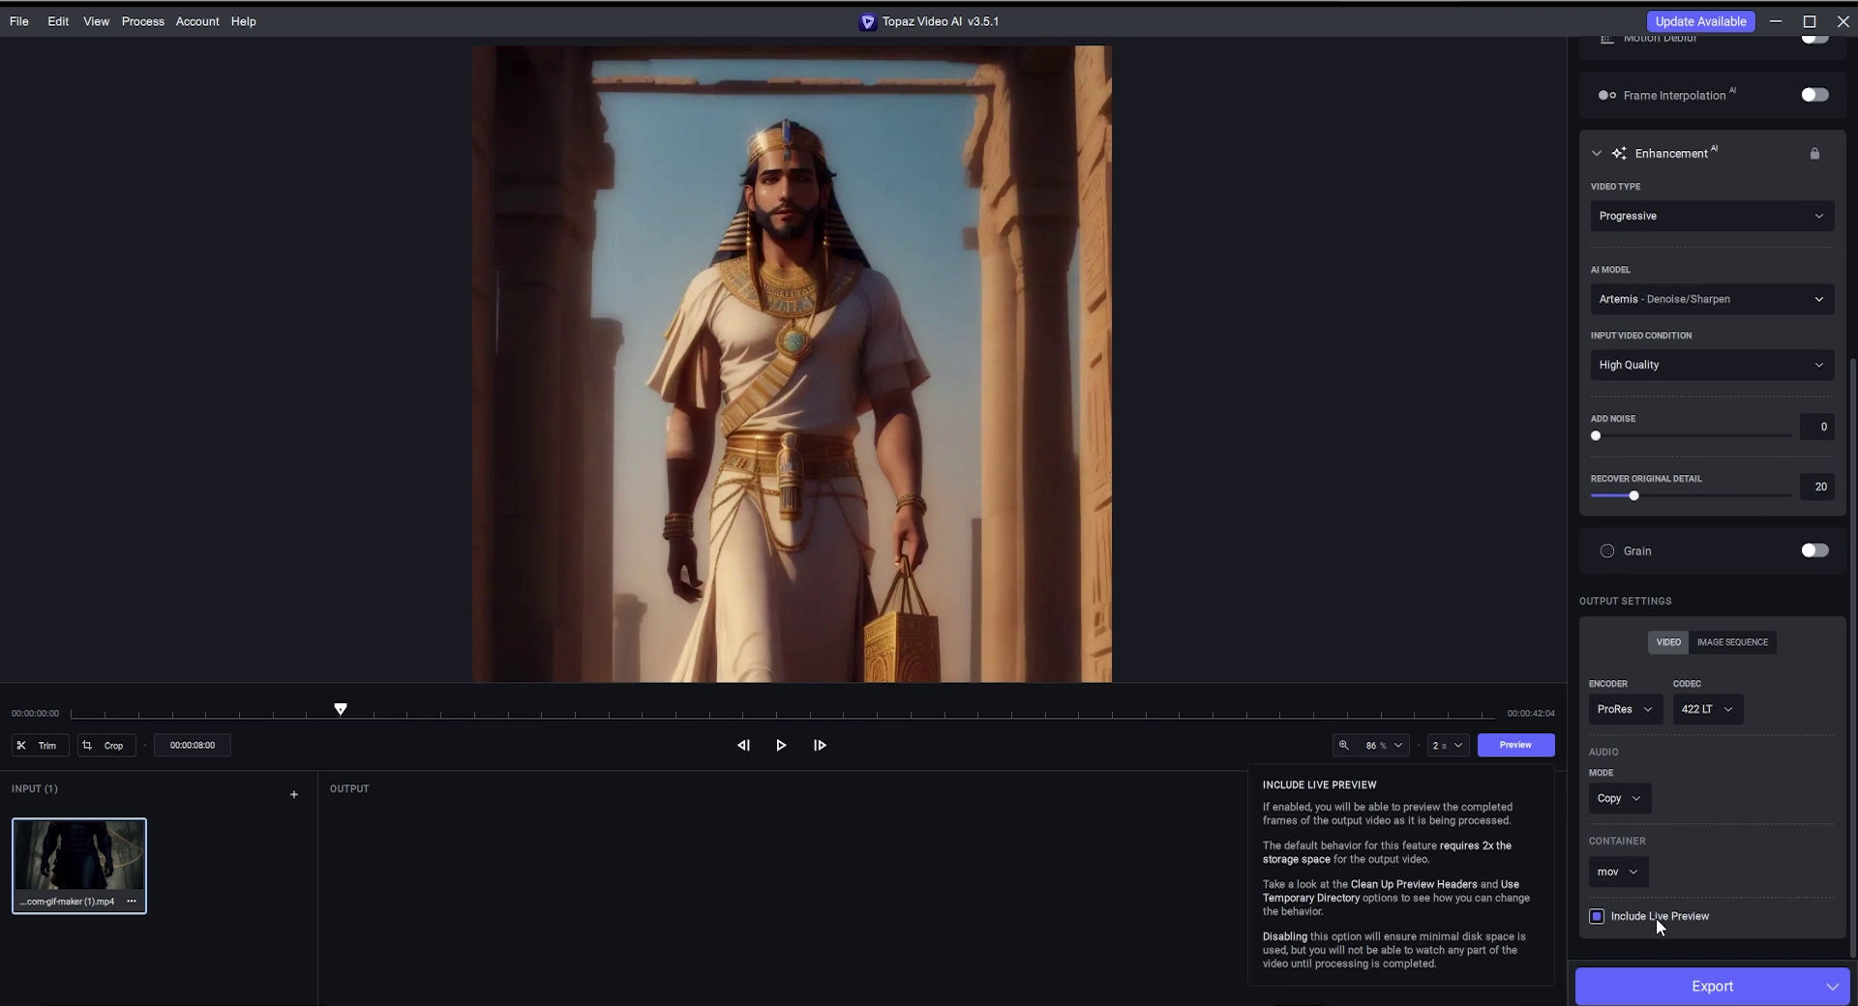
{"action": "left_click", "coordinate": [1709, 991]}
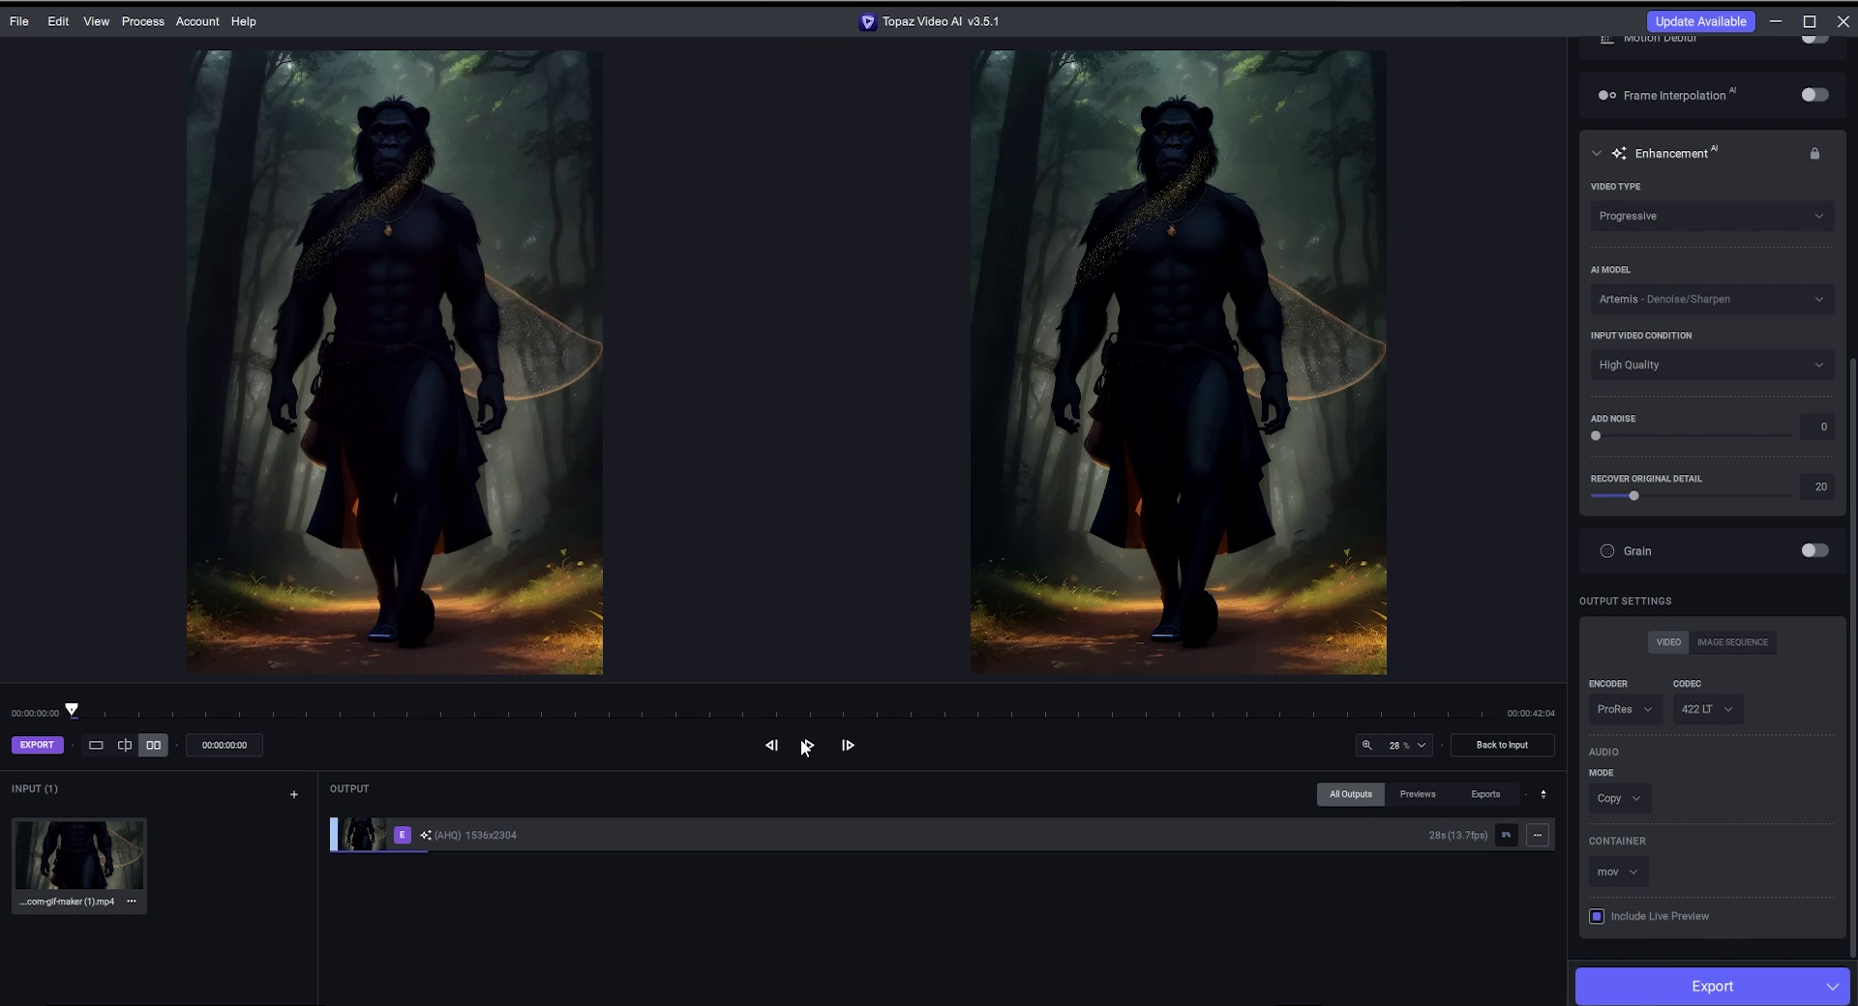
Zoom into the side-by-side comparison around the helmet, then scrub past 00:00:22 after export
{"action": "scroll", "coordinate": [1219, 193], "scroll_direction": "up", "scroll_amount": 8}
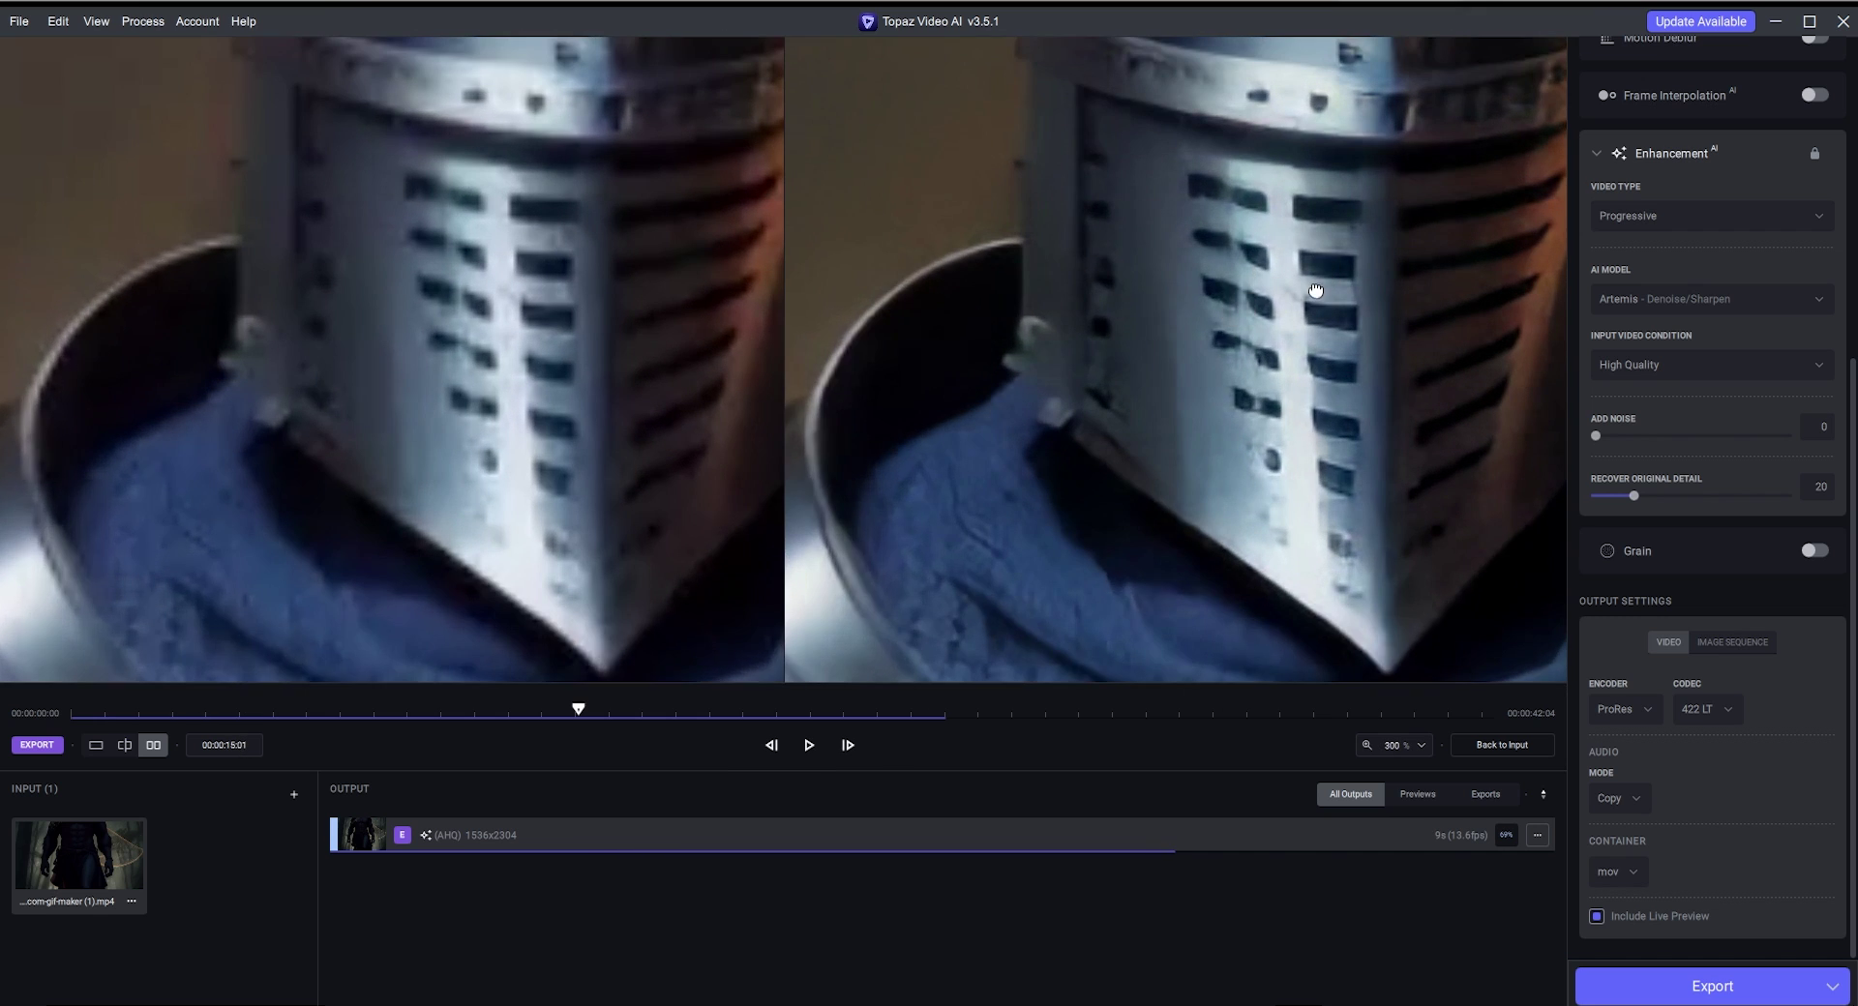
{"action": "left_click_drag", "start_coordinate": [1316, 290], "coordinate": [1106, 323]}
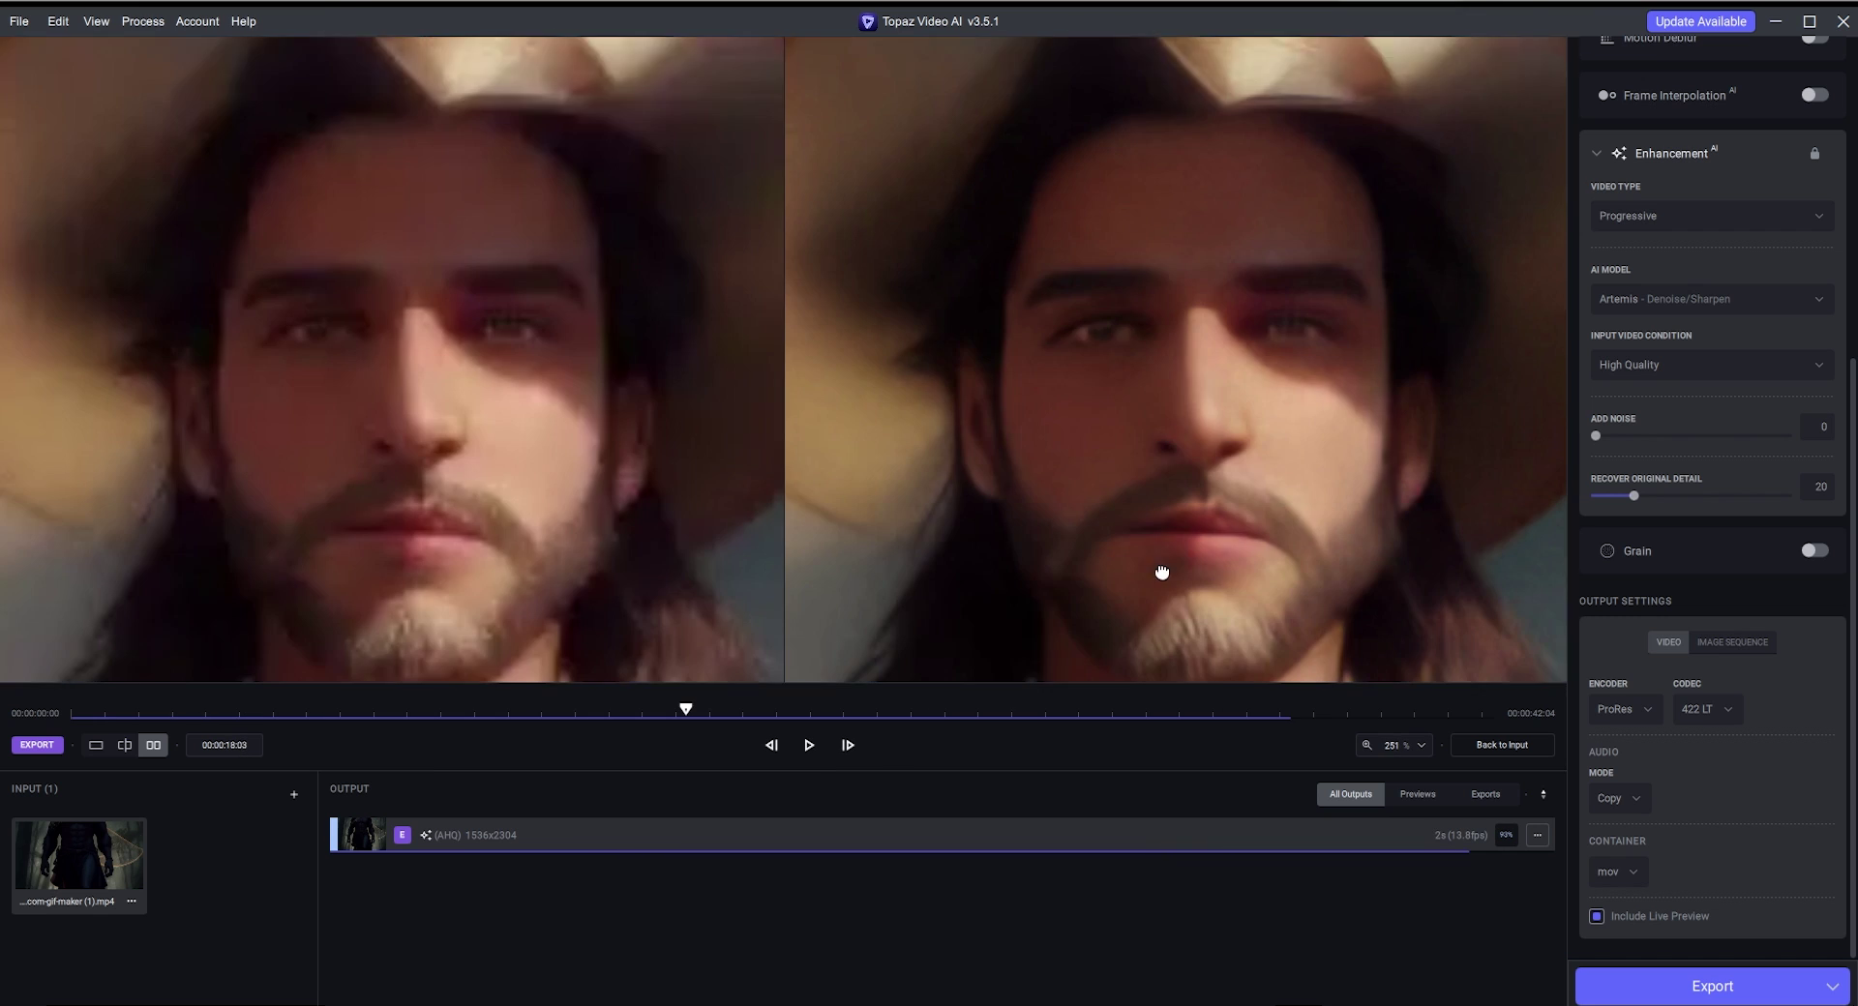
{"action": "left_click_drag", "start_coordinate": [1174, 572], "coordinate": [1161, 508]}
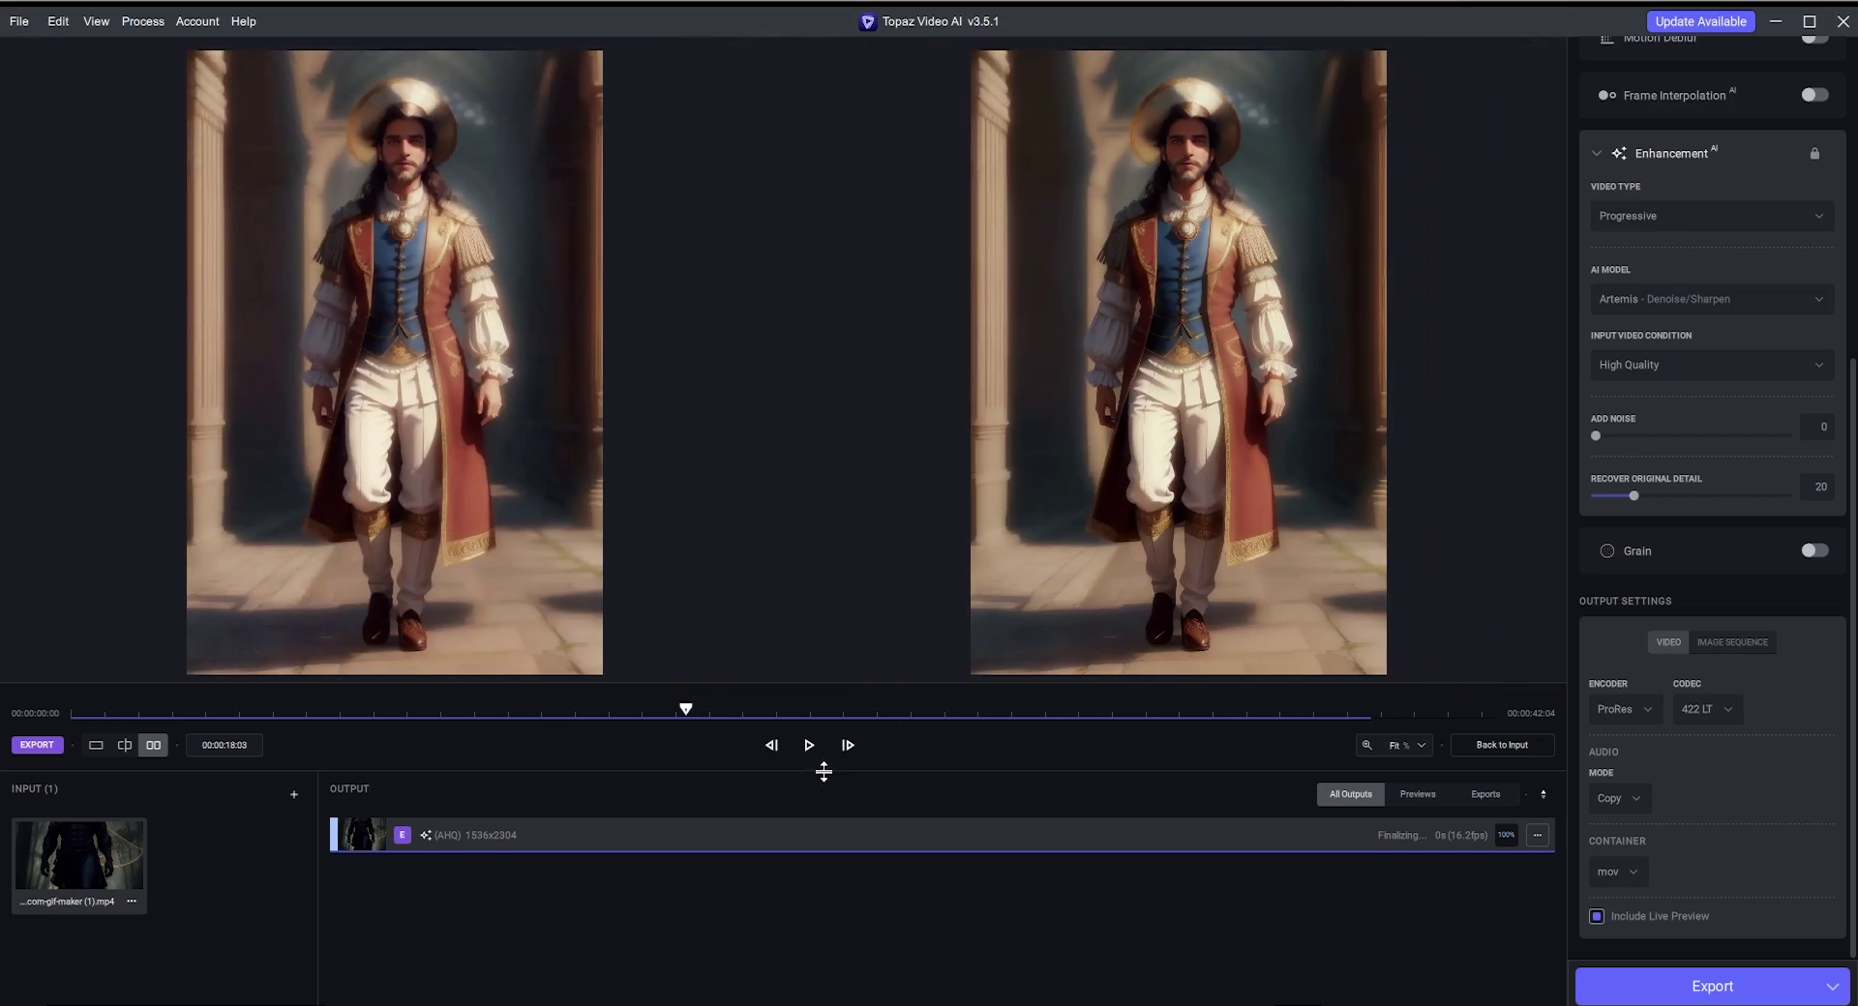
{"action": "left_click", "coordinate": [834, 713]}
{"action": "left_click_drag", "start_coordinate": [834, 710], "coordinate": [885, 712]}
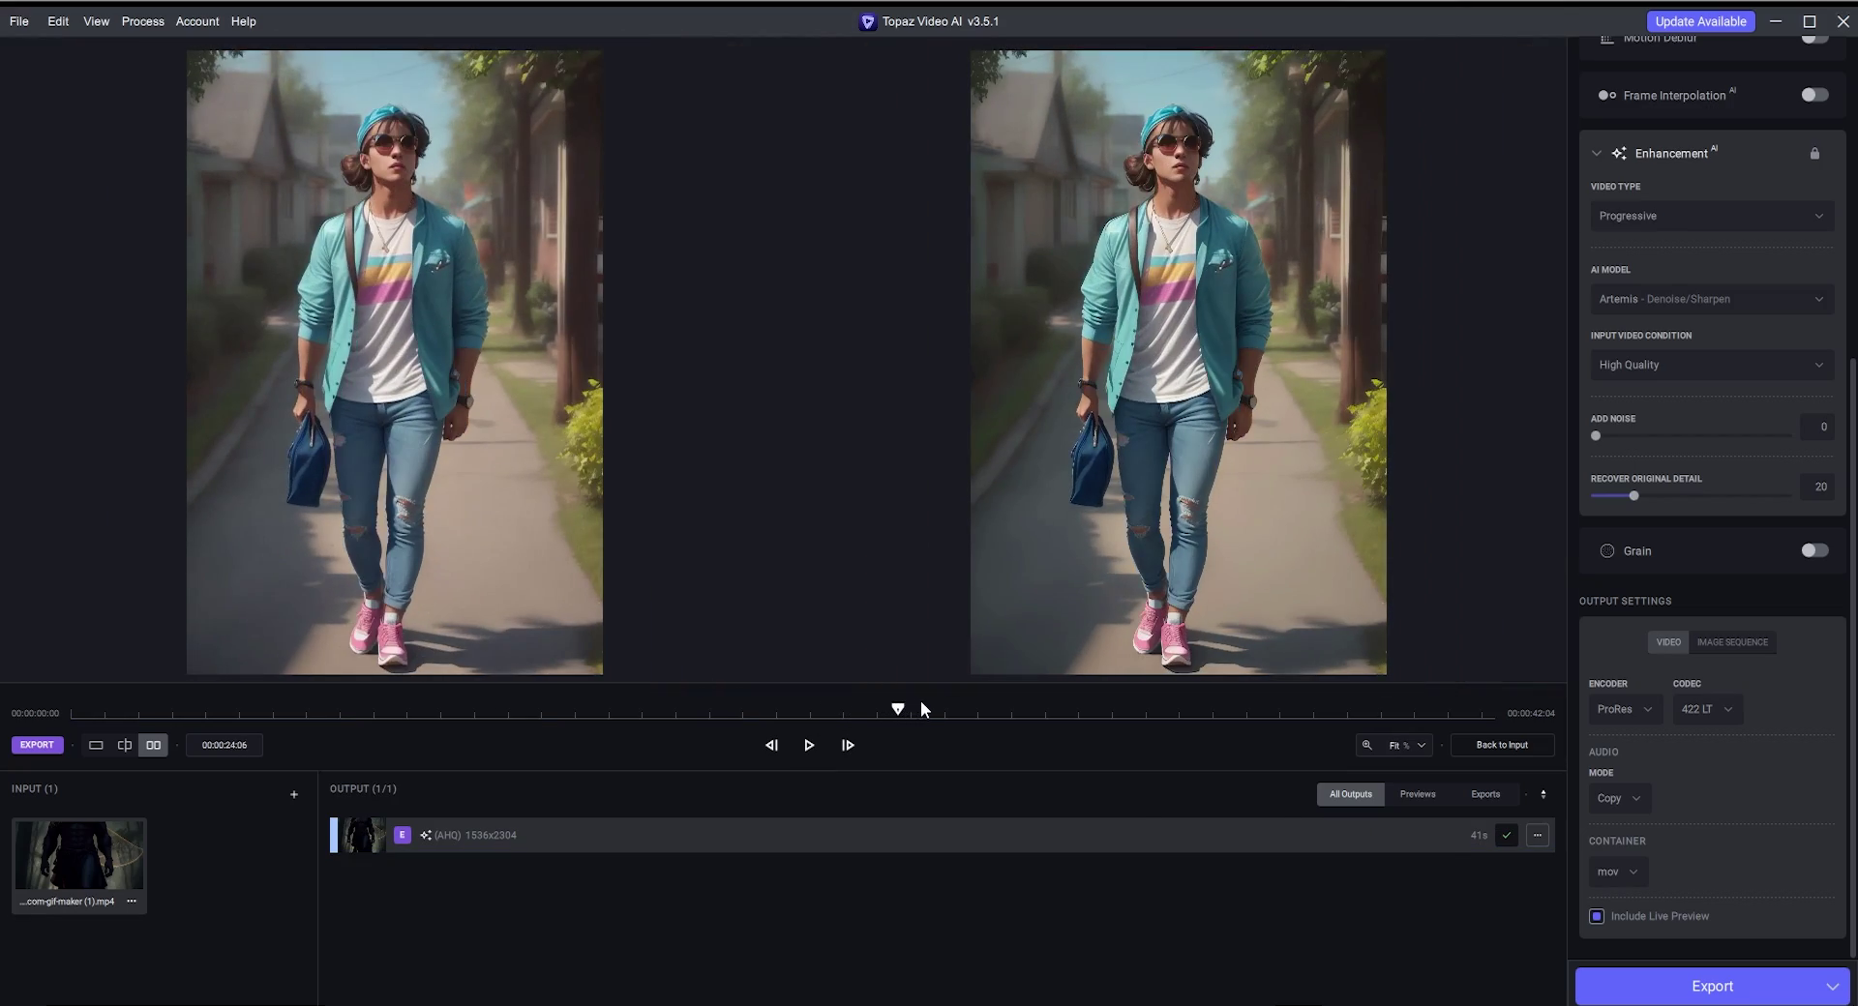